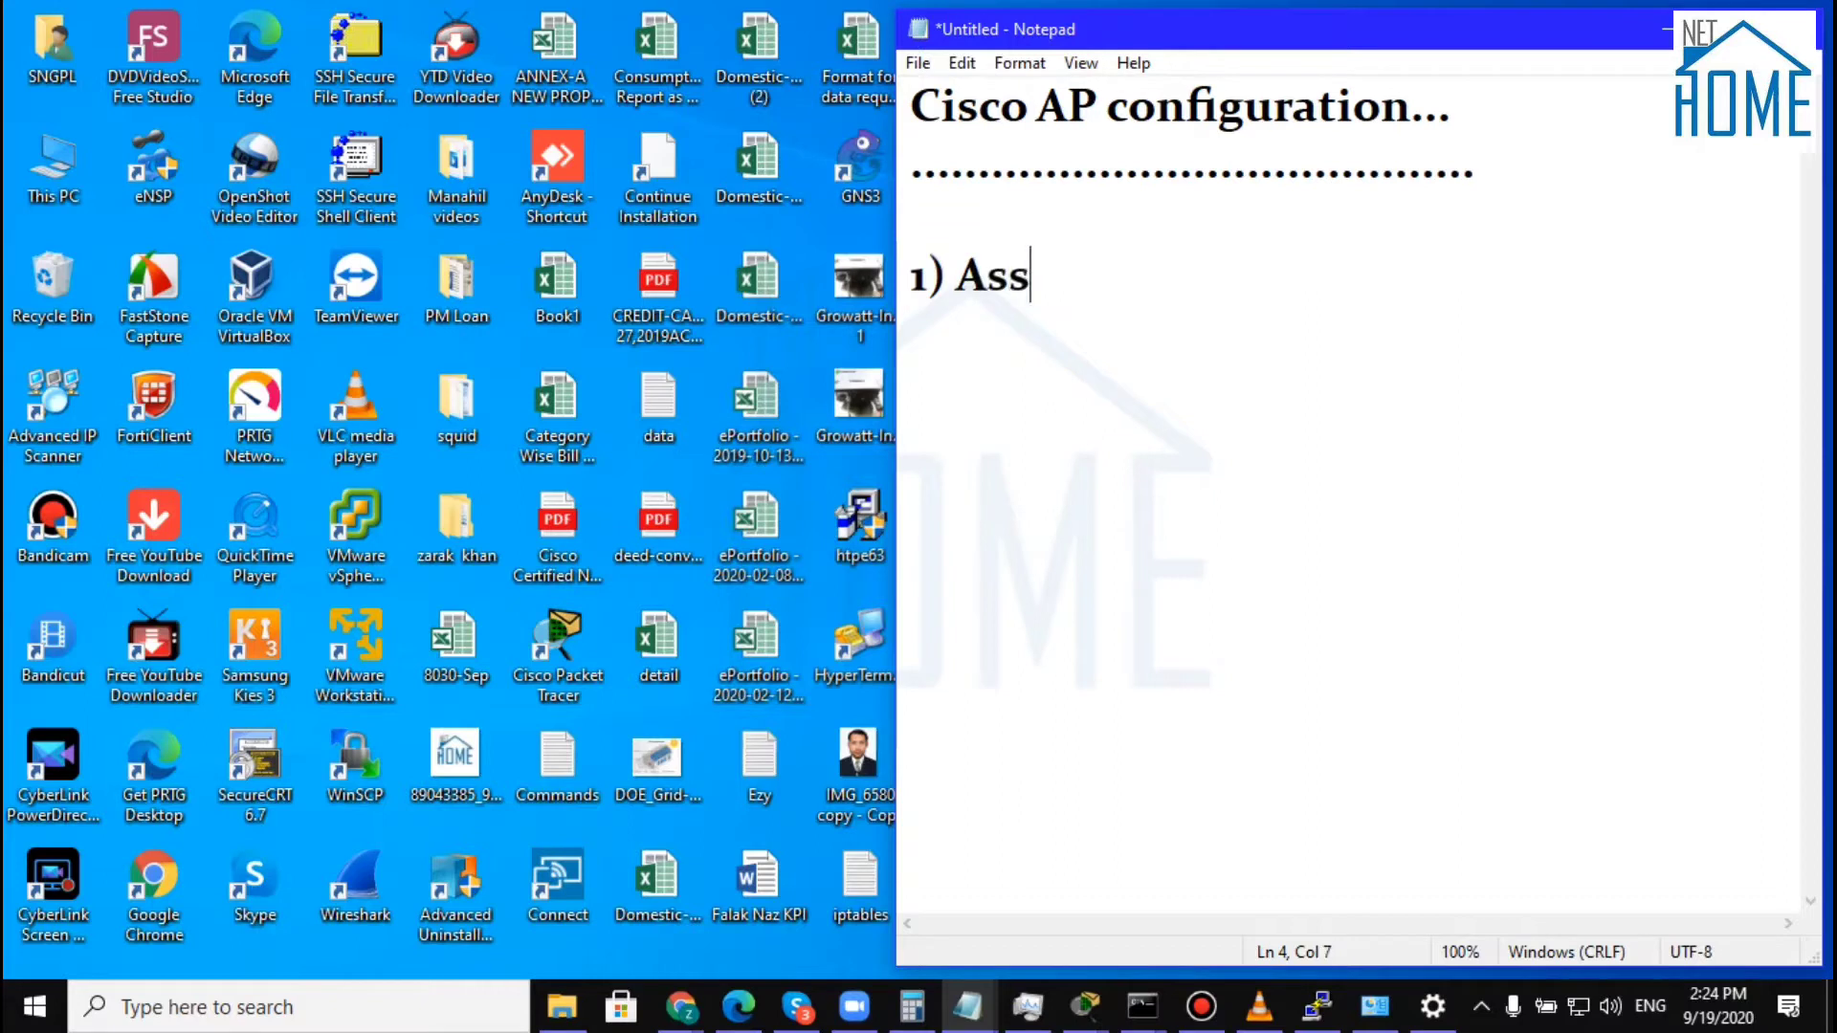
- Complete the first item of the notes so it reads "1) Assign IP address to BVI interface"
{"action": "type", "text": "ign "}
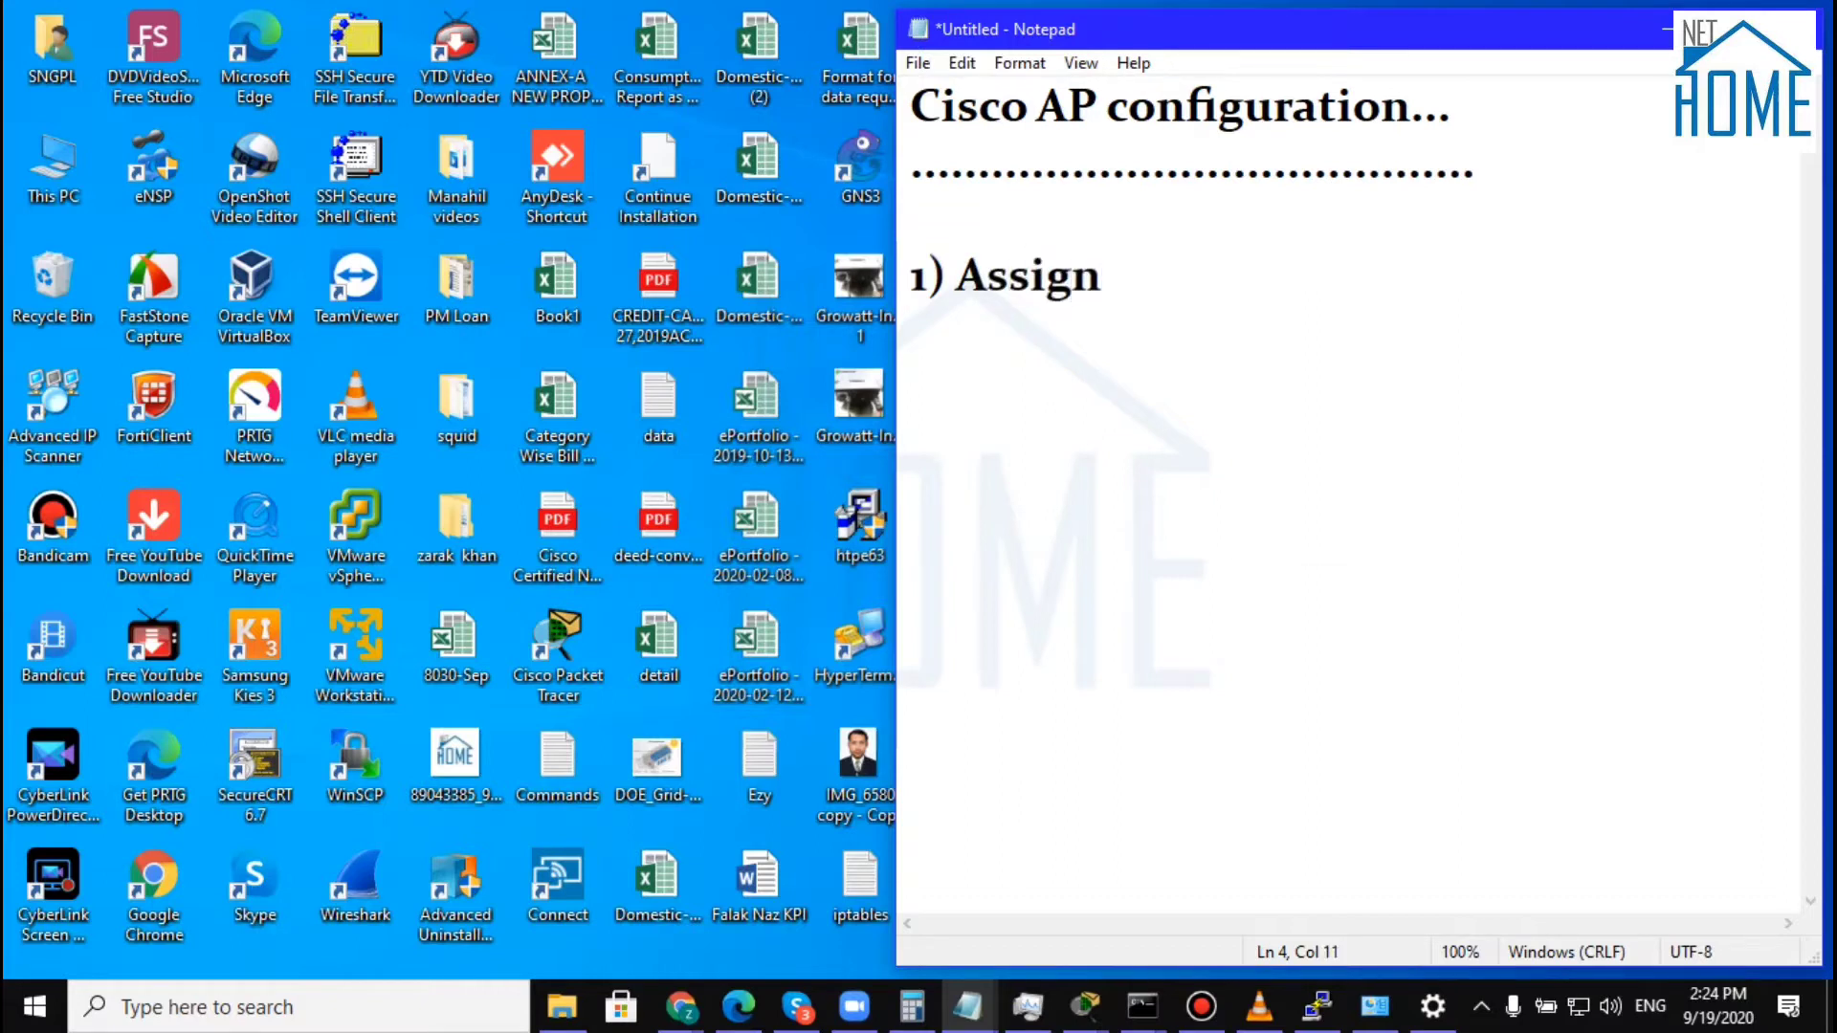
{"action": "type", "text": "Ip add"}
{"action": "key", "text": "BackSpace"}
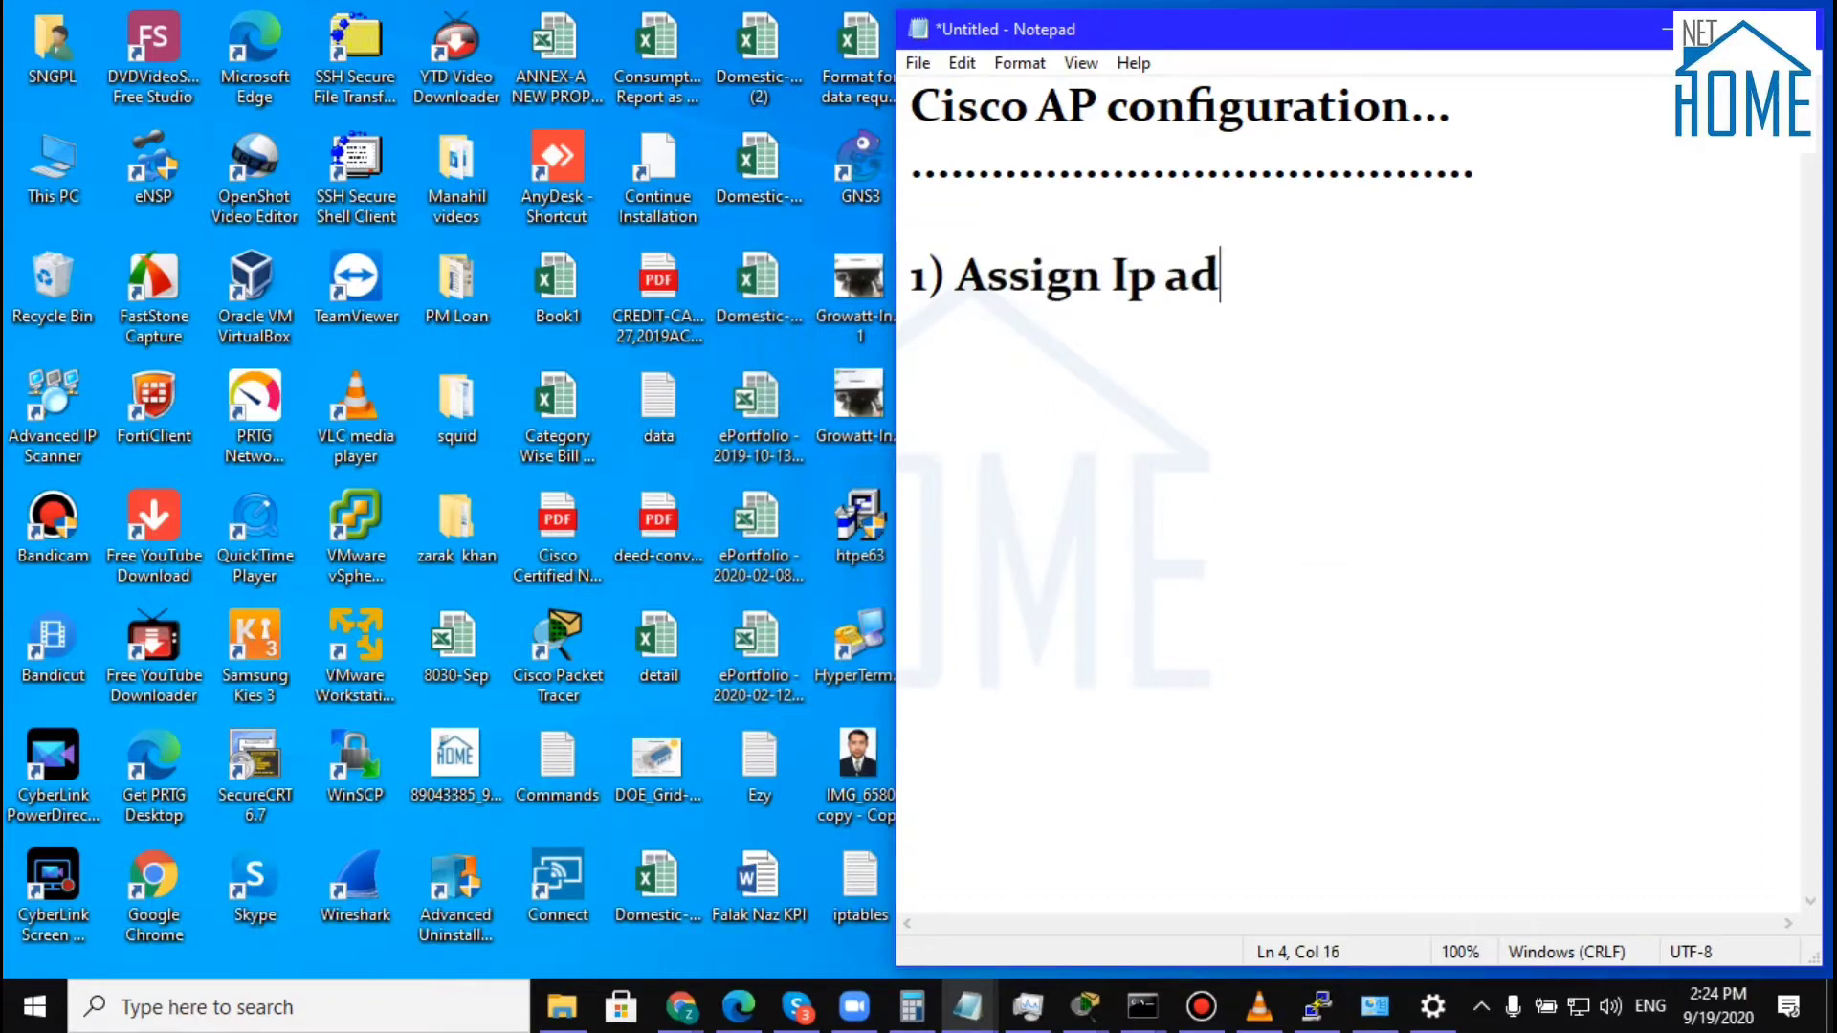
{"action": "key", "text": "BackSpace"}
{"action": "key", "text": "BackSpace"}
{"action": "key", "text": "BackSpace"}
{"action": "key", "text": "BackSpace"}
{"action": "type", "text": "P address to"}
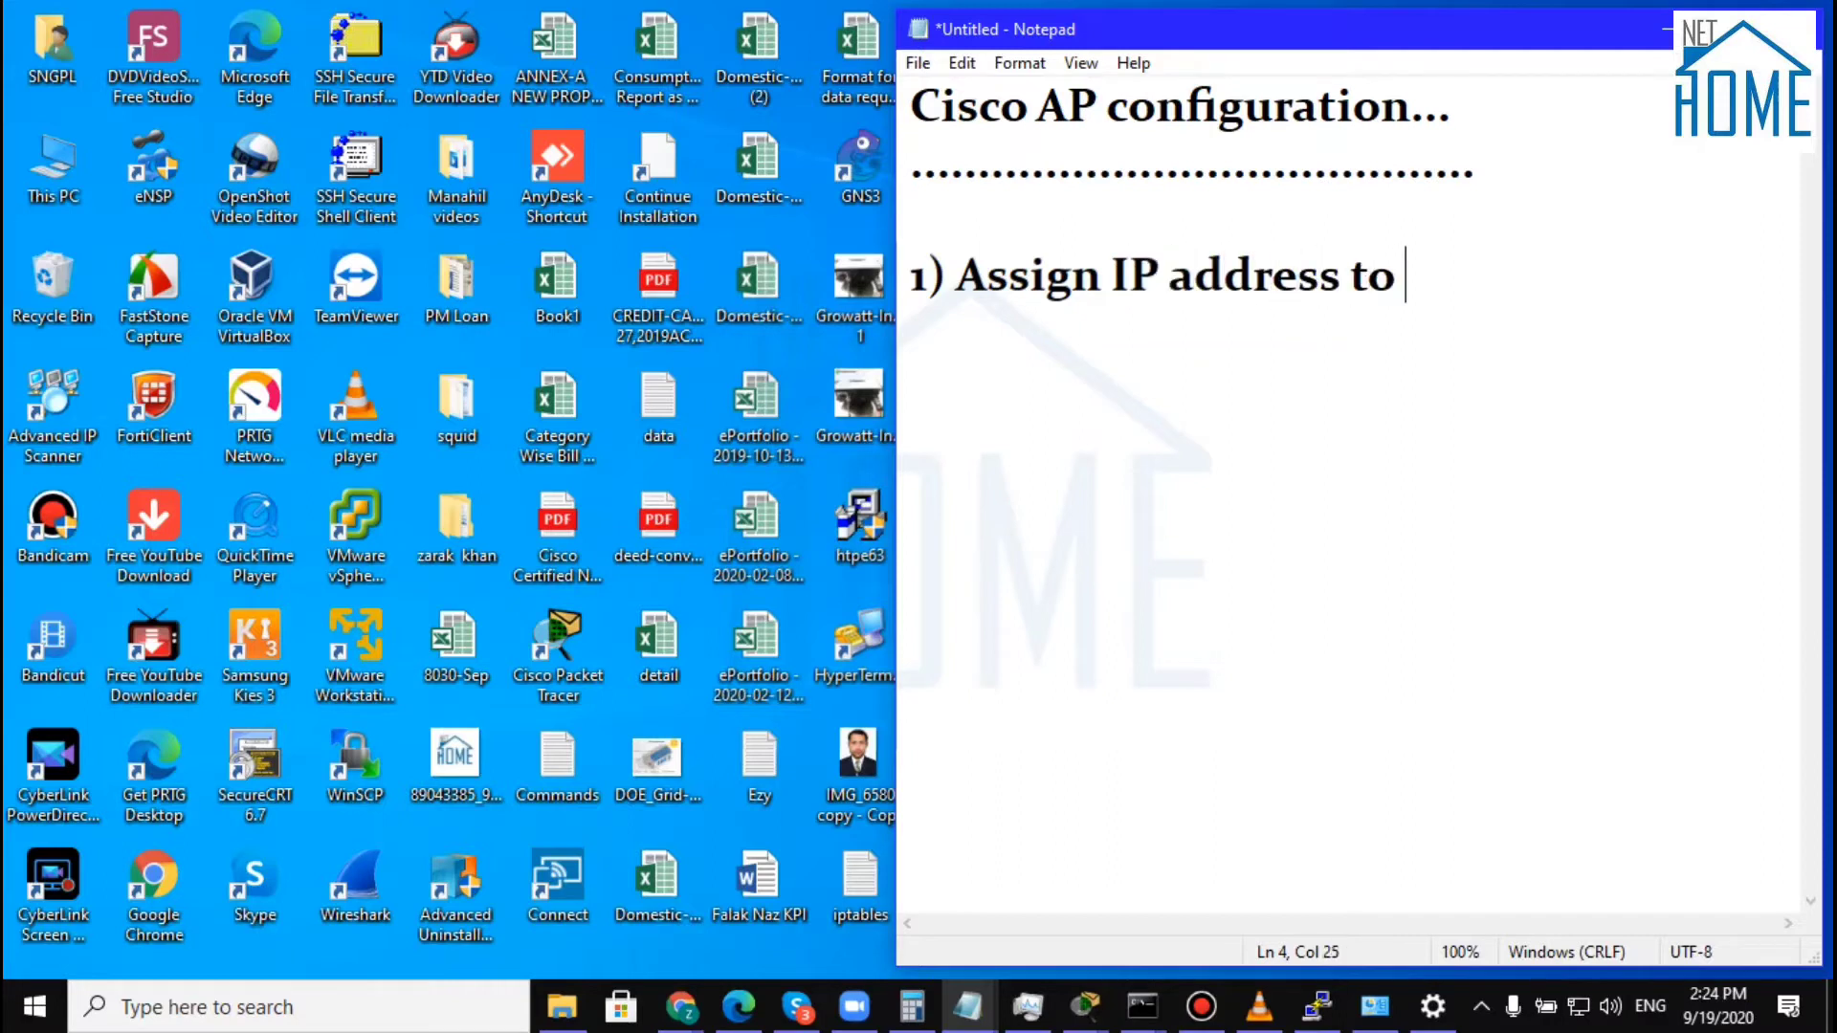
{"action": "type", "text": " BVI"}
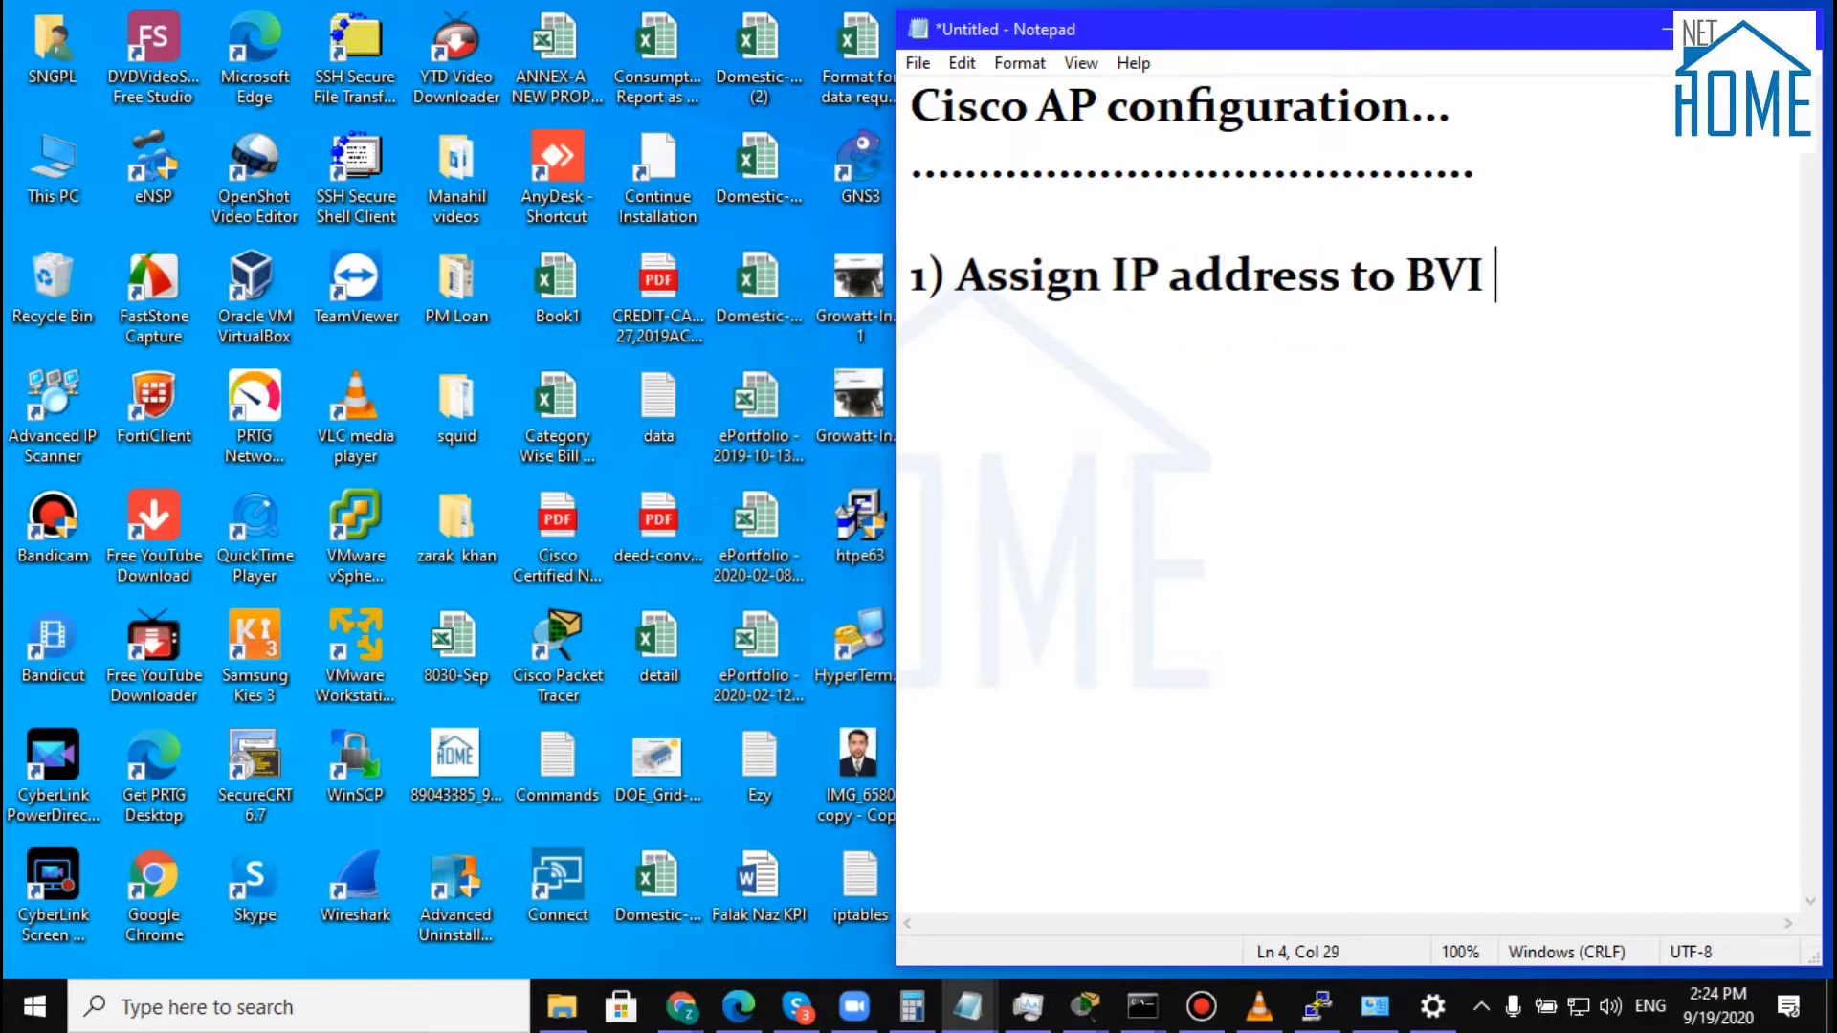
{"action": "type", "text": " interface"}
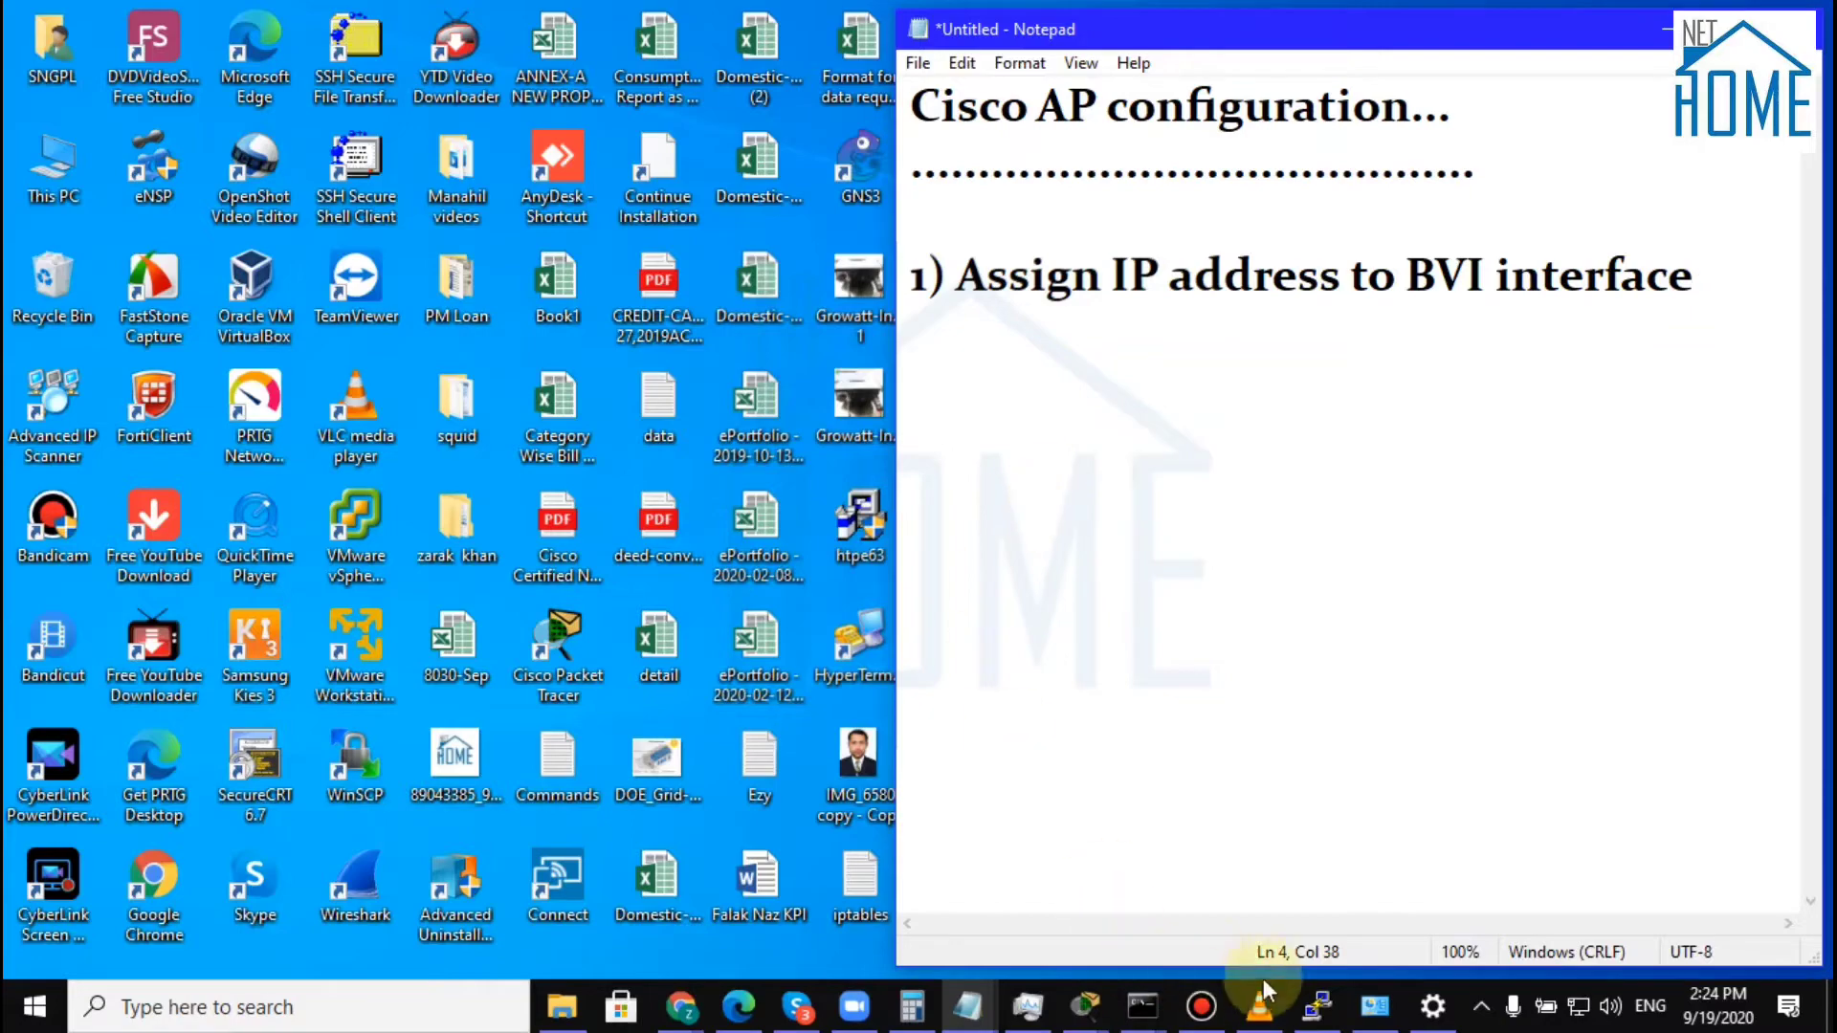
- Switch to the COM5 PuTTY session, get a fresh ap# prompt and begin the command "sh ip int"
{"action": "left_click", "coordinate": [1316, 1004]}
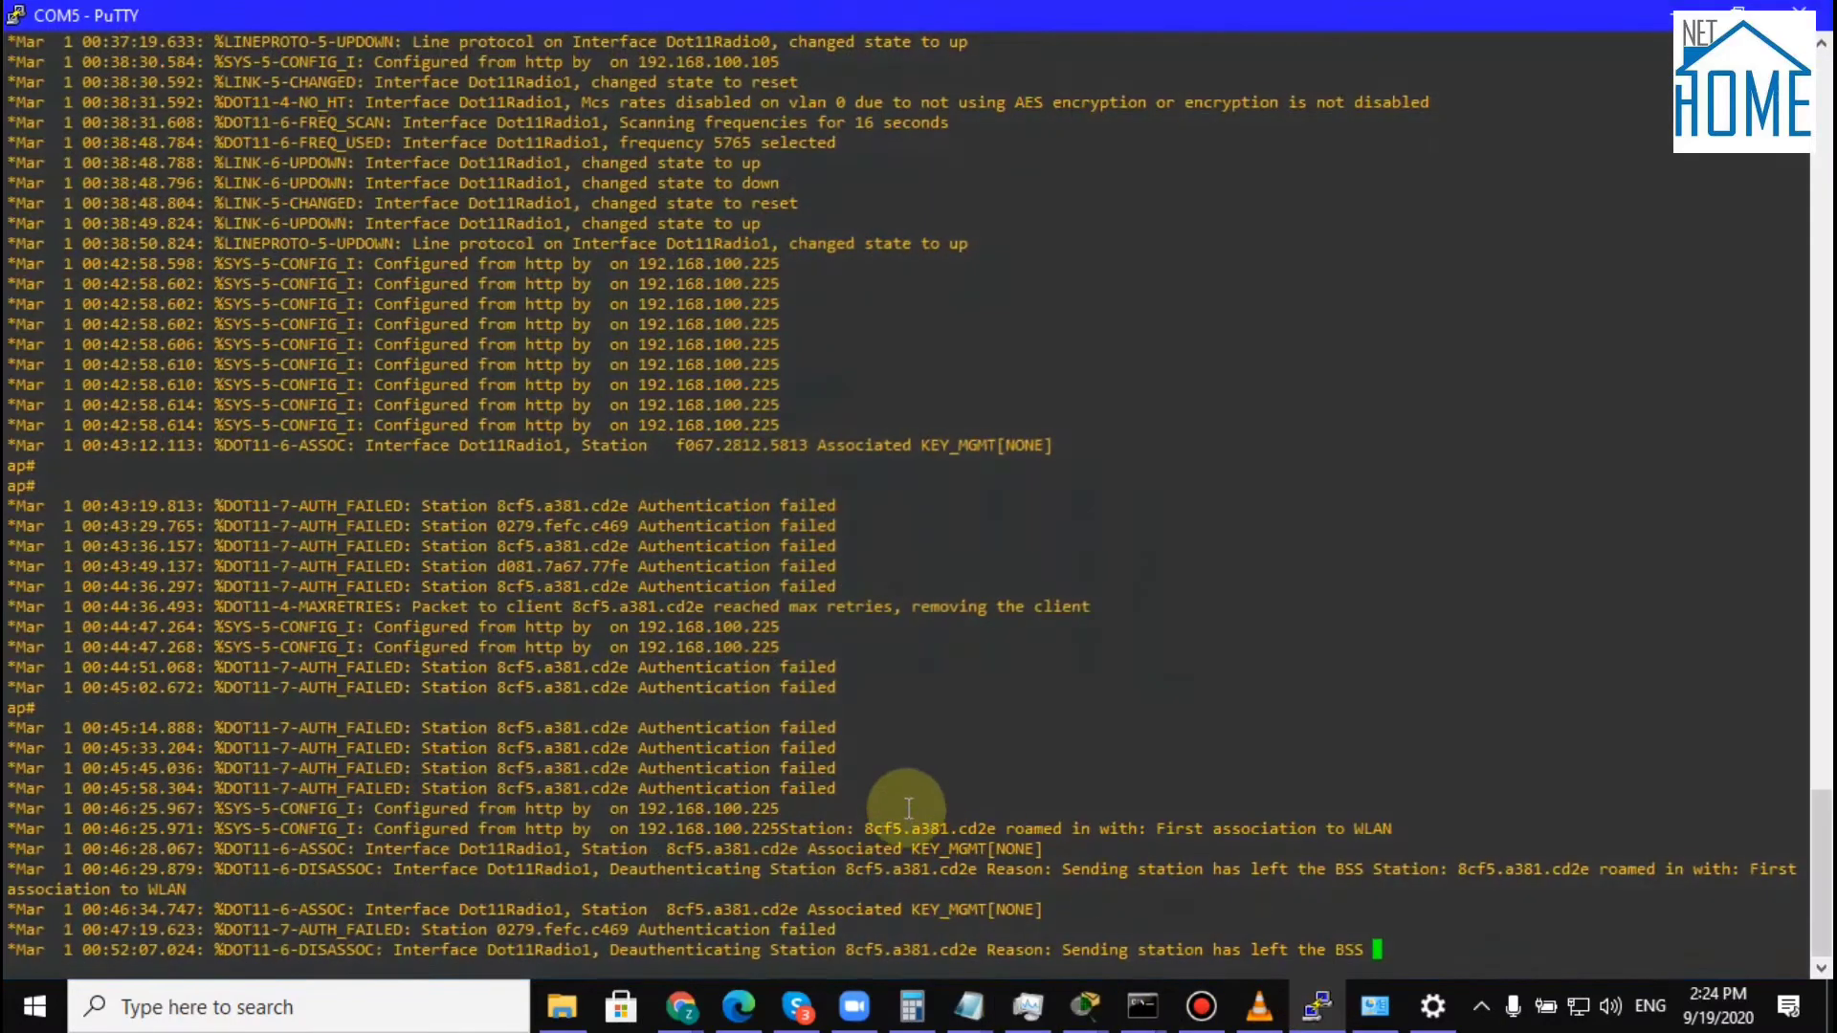
{"action": "key", "text": "Return"}
{"action": "key", "text": "Return"}
{"action": "key", "text": "Return"}
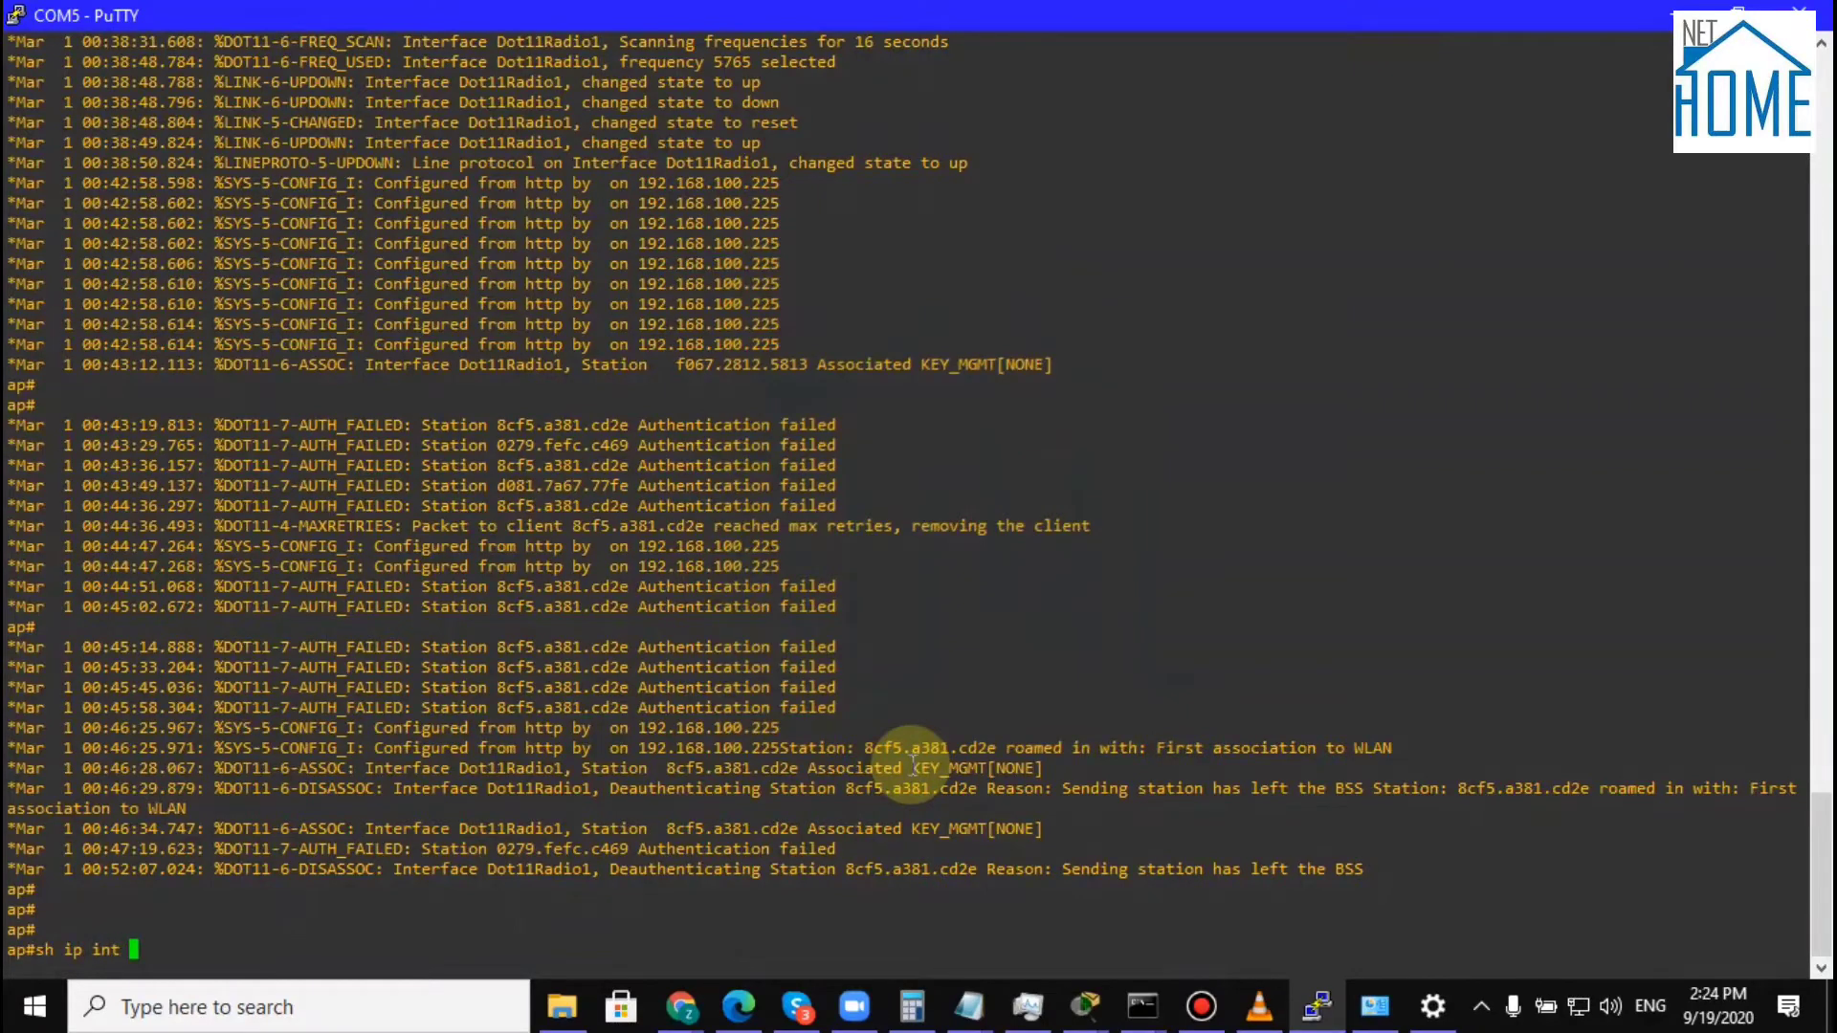
- Change the terminal font of the PuTTY session to Courier New, Bold, size 20 and apply it
{"action": "right_click", "coordinate": [1086, 7]}
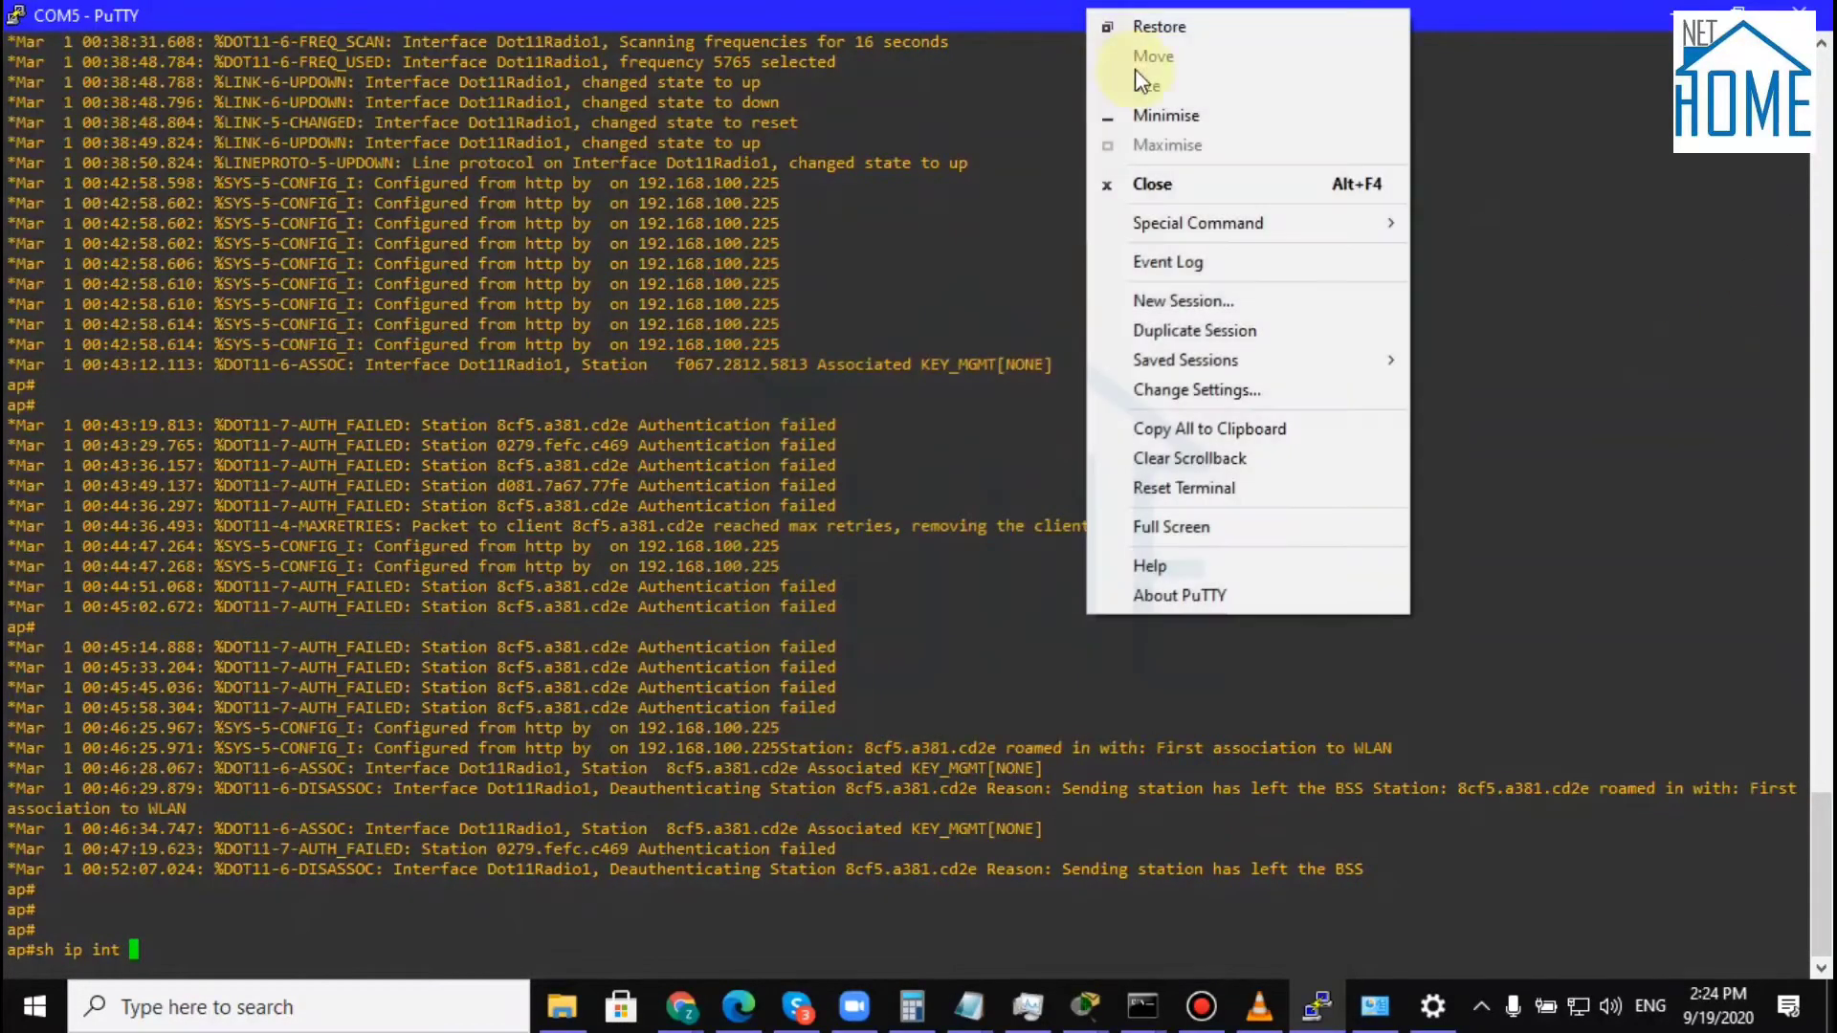
{"action": "left_click", "coordinate": [1225, 392]}
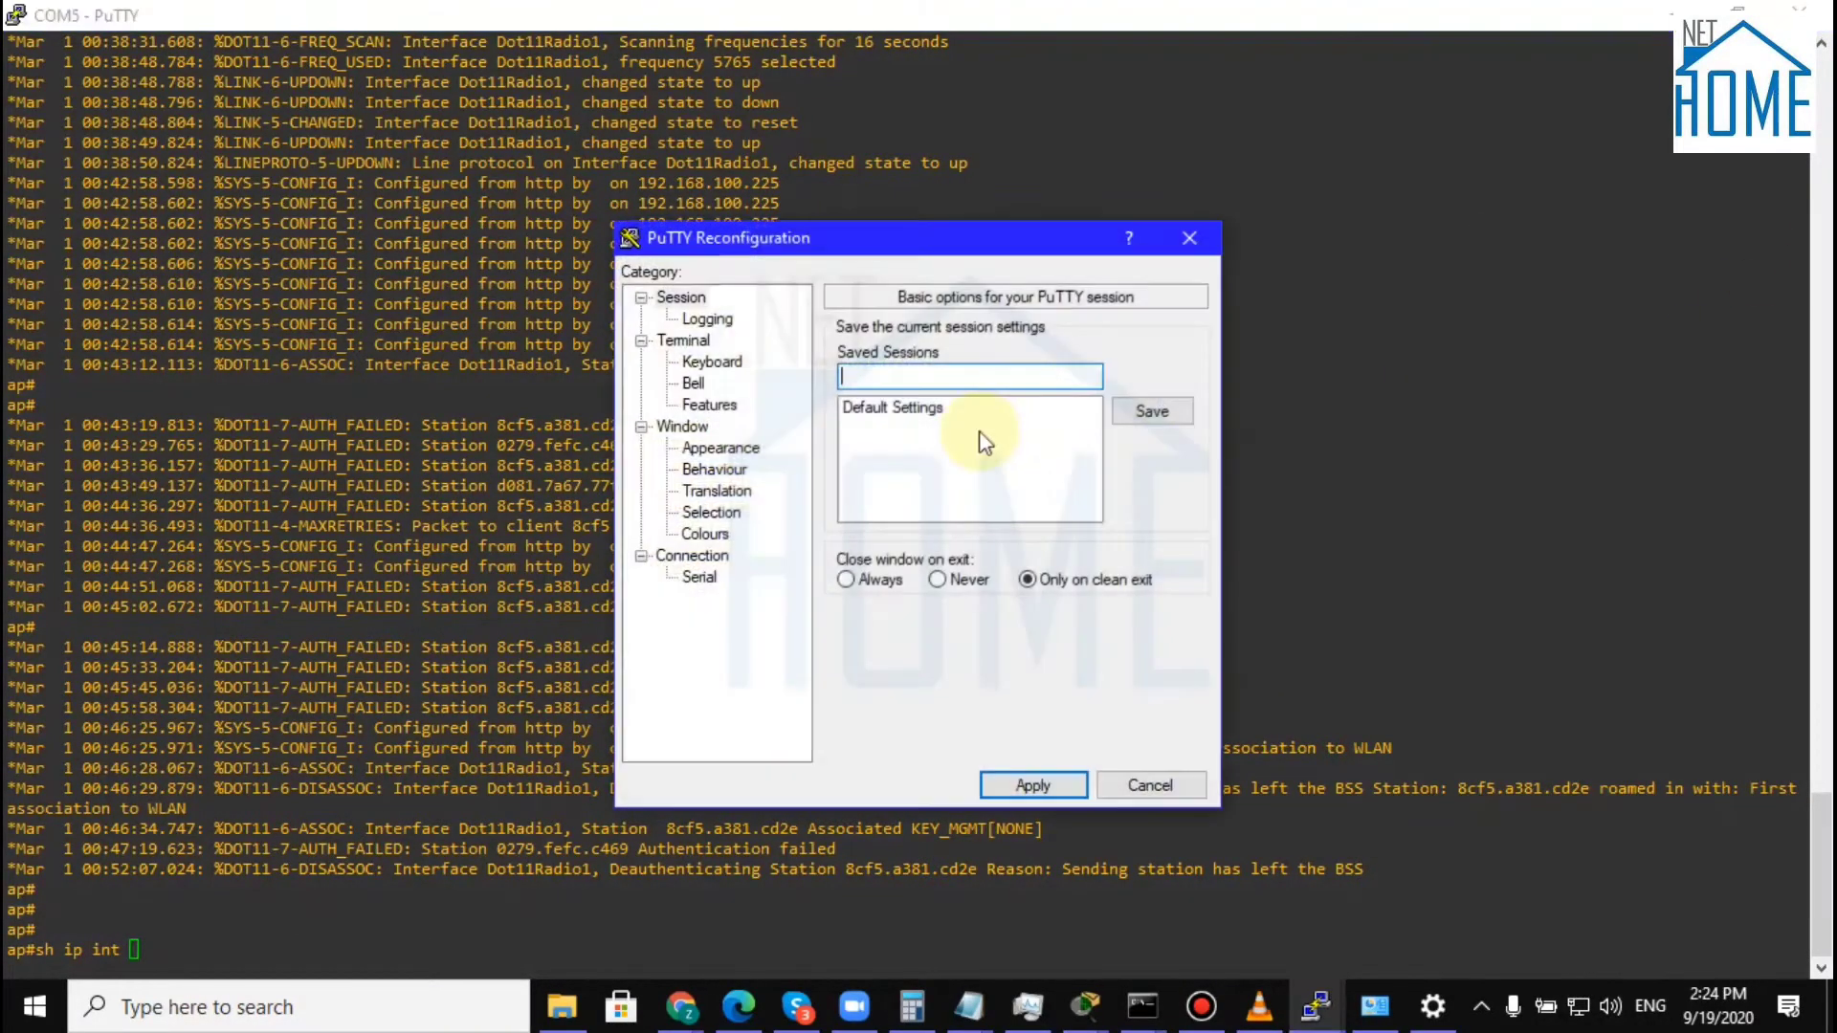
{"action": "left_click", "coordinate": [726, 448]}
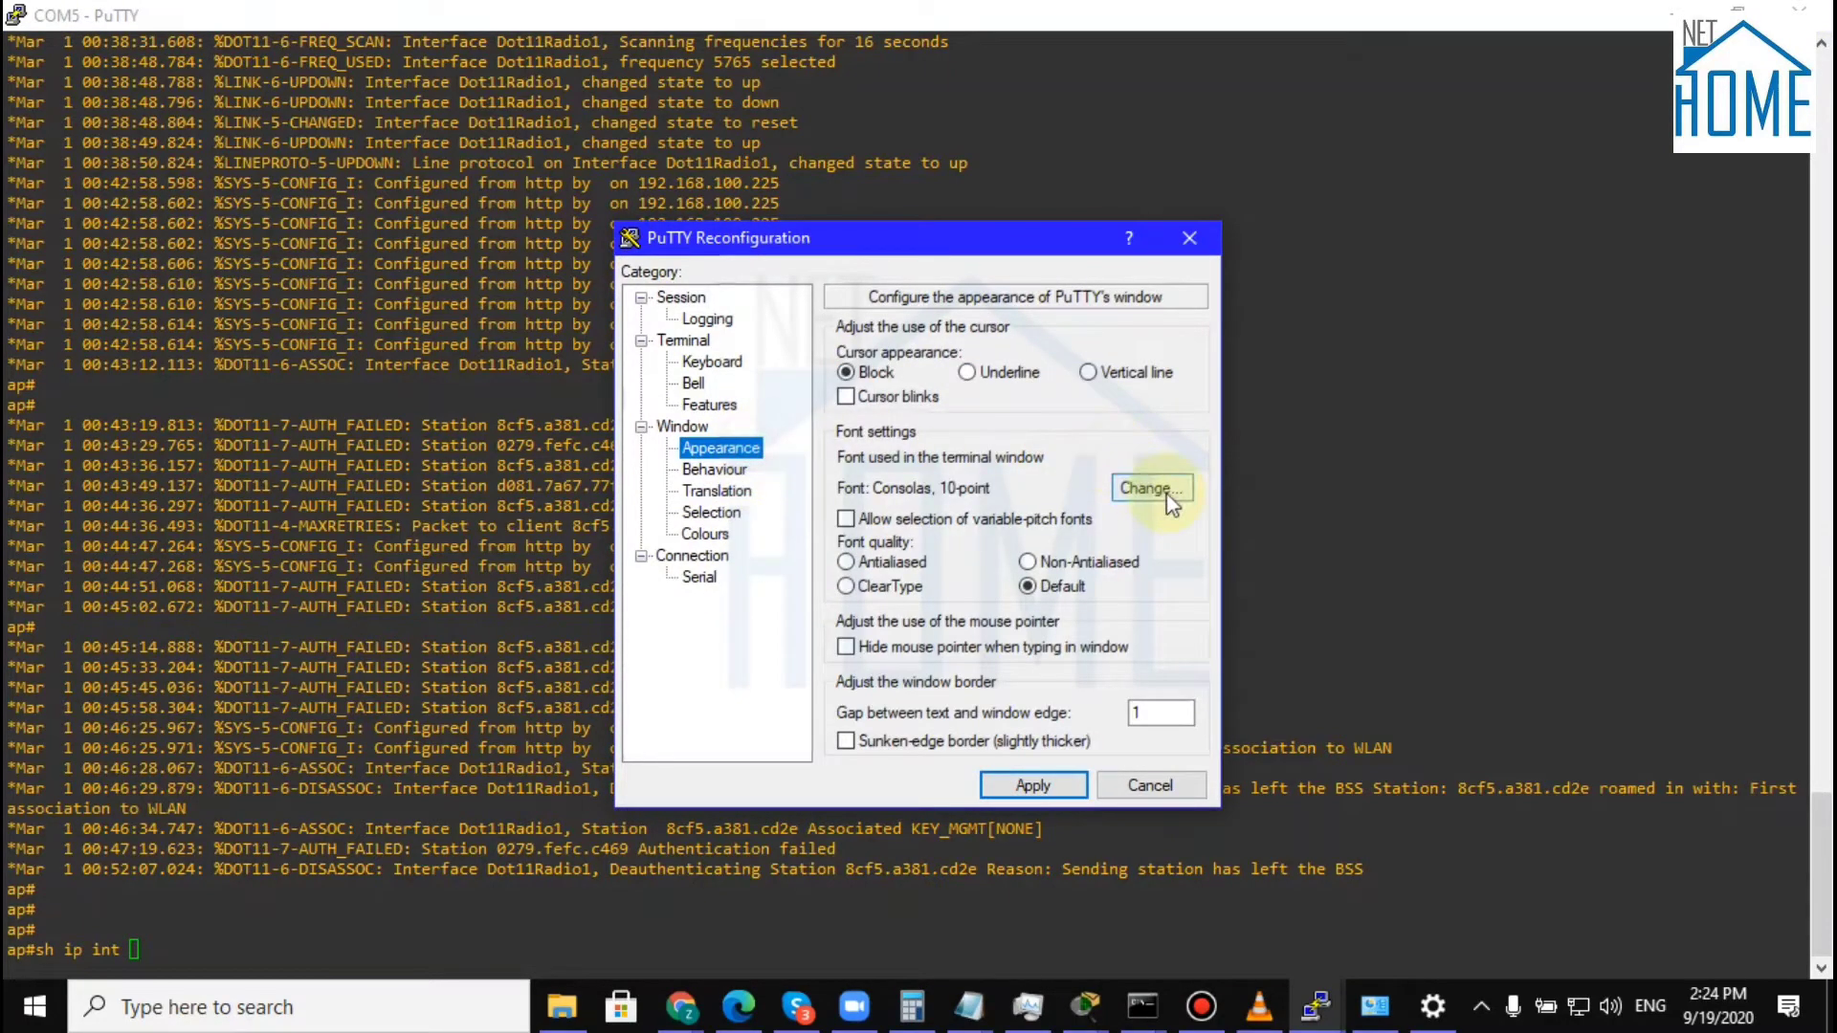
{"action": "left_click", "coordinate": [1133, 494]}
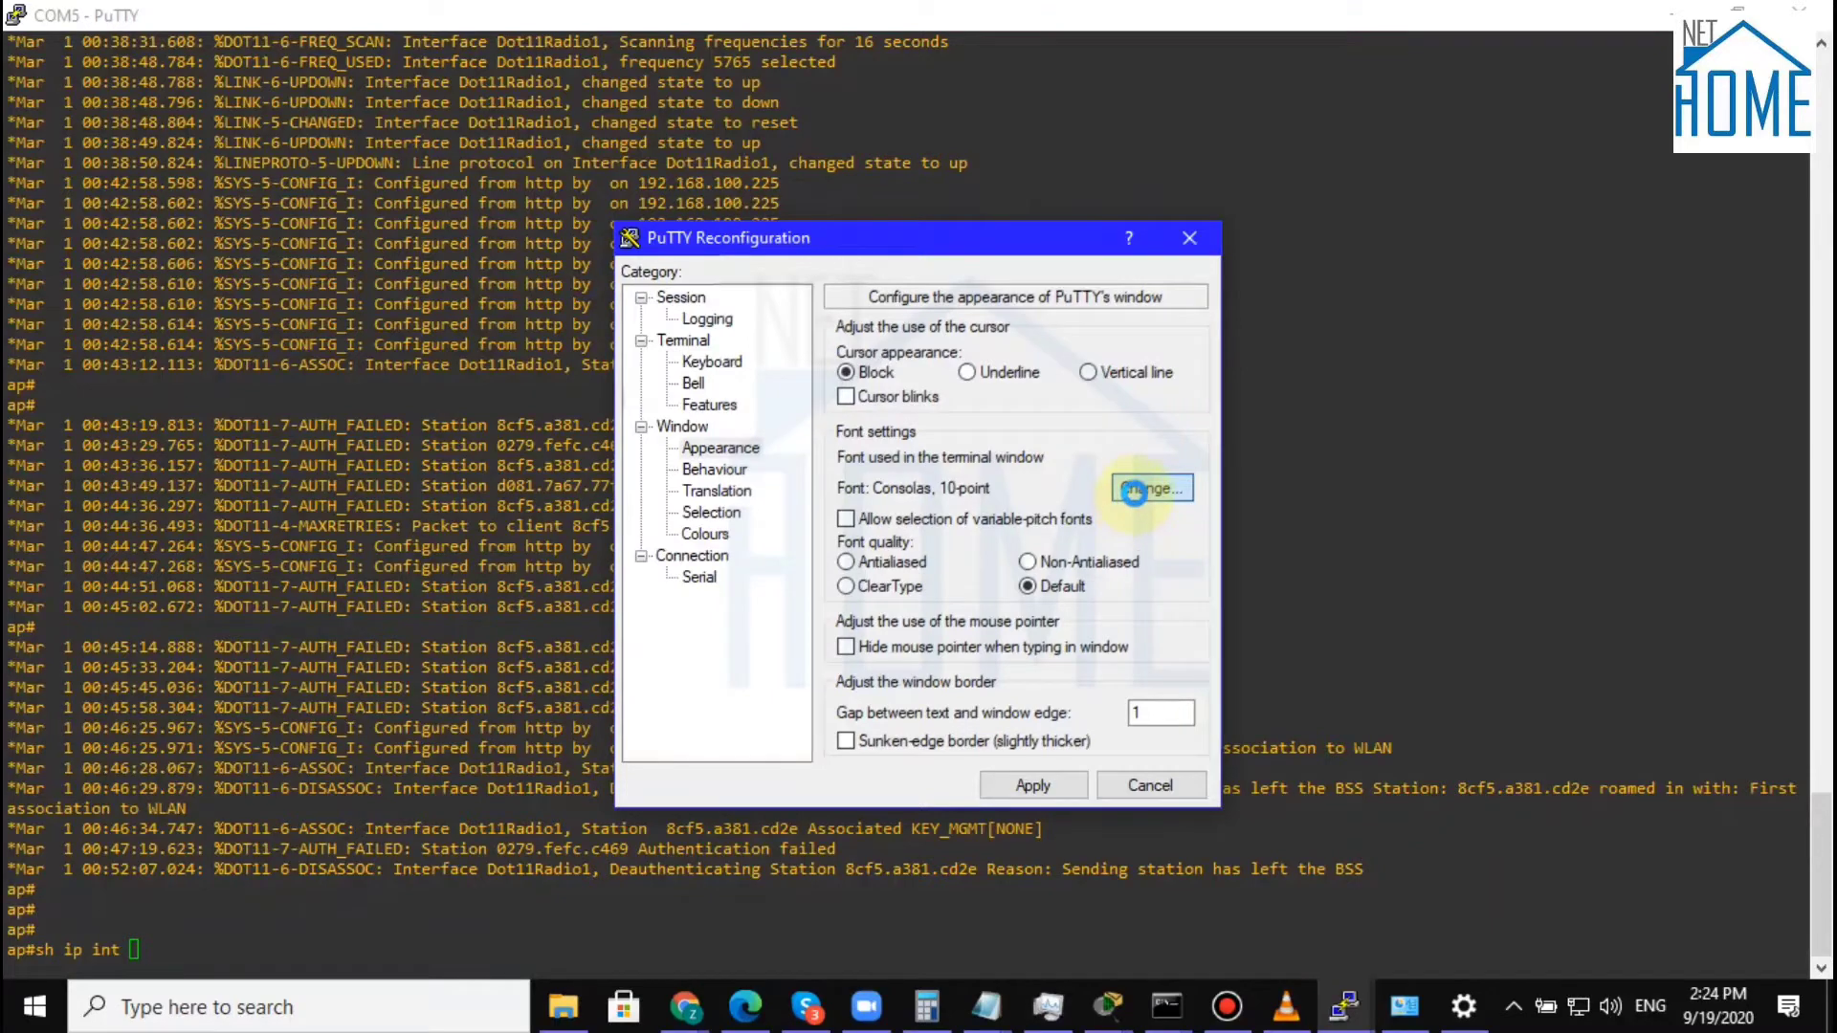
{"action": "left_click", "coordinate": [1134, 491]}
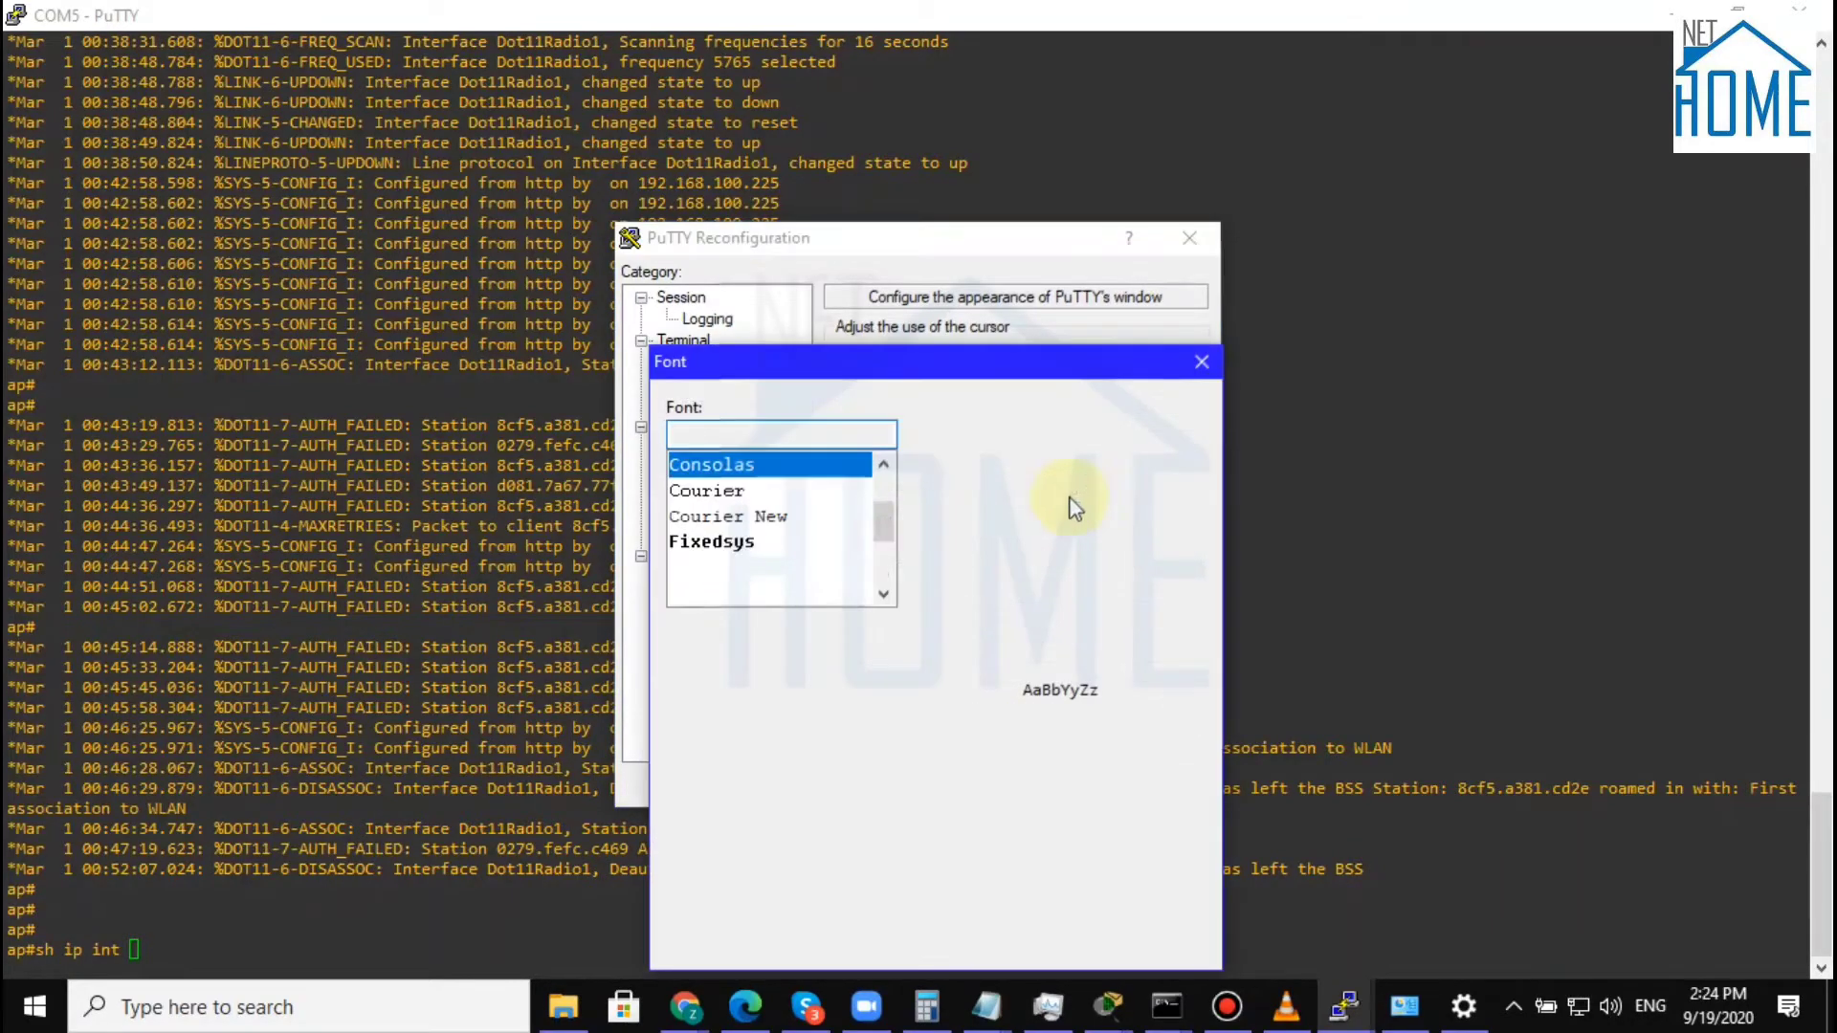
{"action": "left_click", "coordinate": [755, 517]}
{"action": "left_click", "coordinate": [942, 516]}
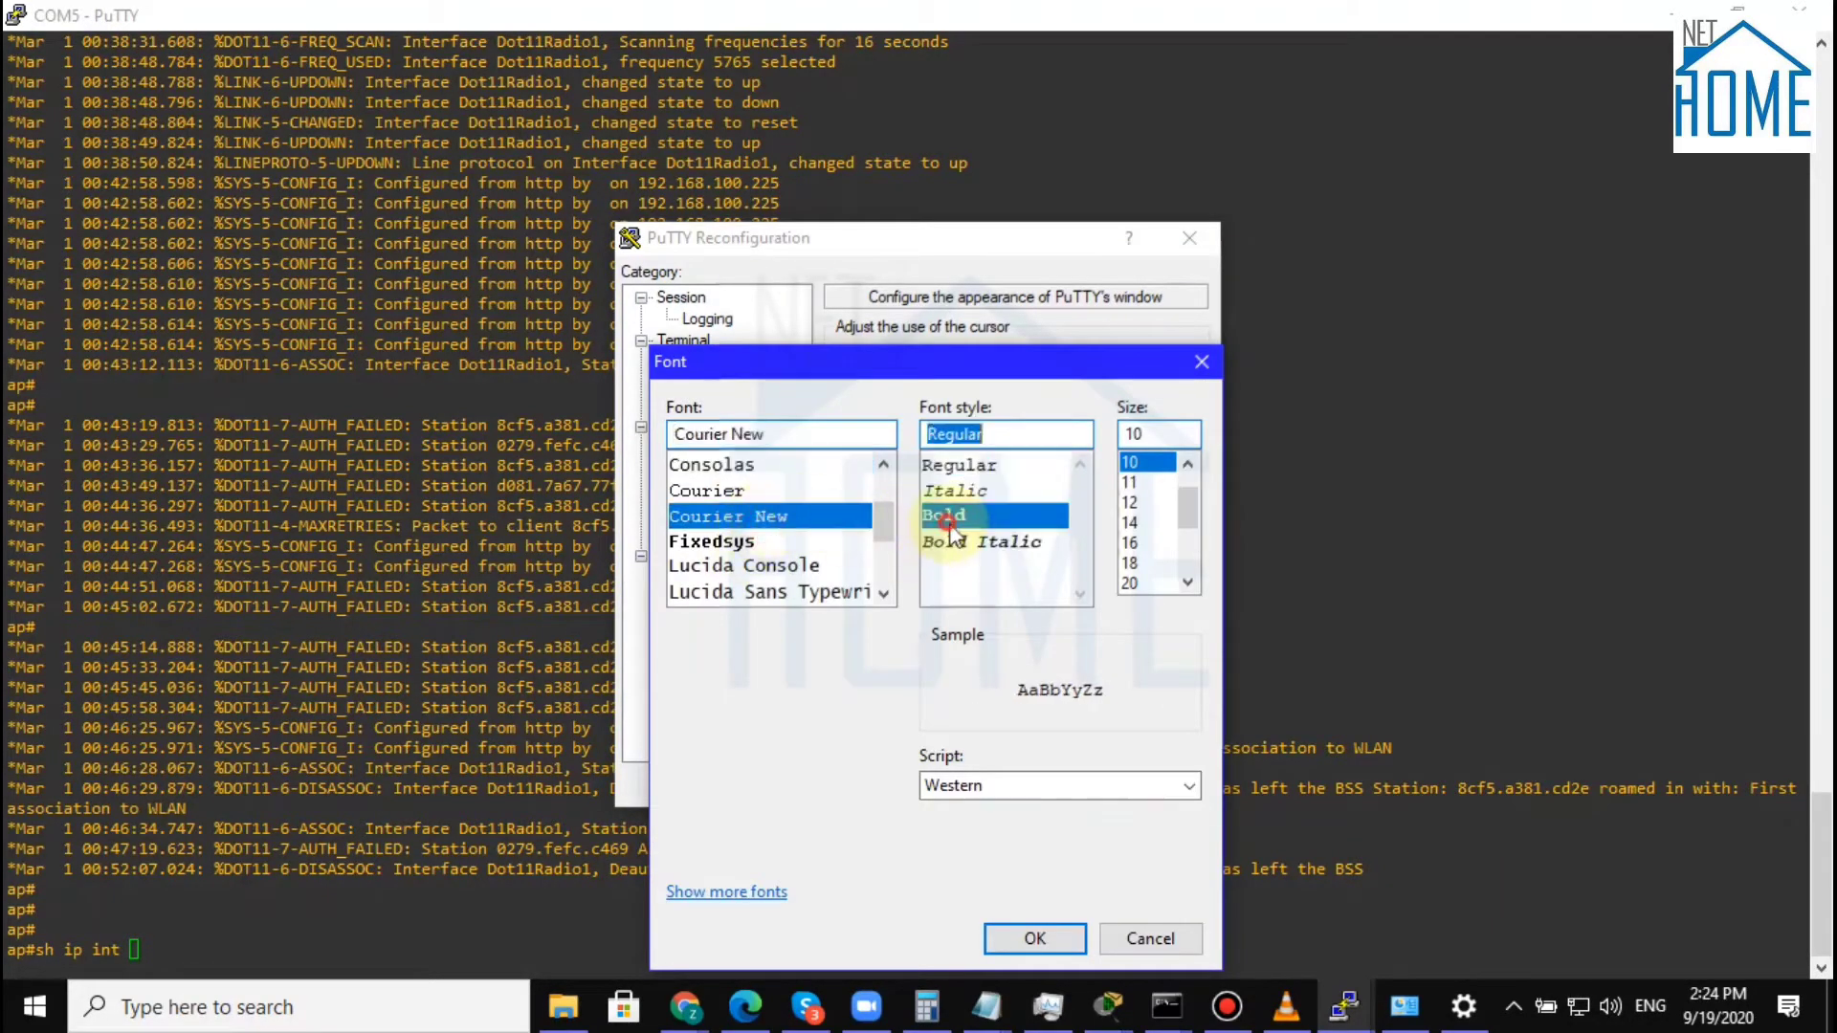
{"action": "left_click", "coordinate": [1135, 542]}
{"action": "left_click", "coordinate": [1132, 582]}
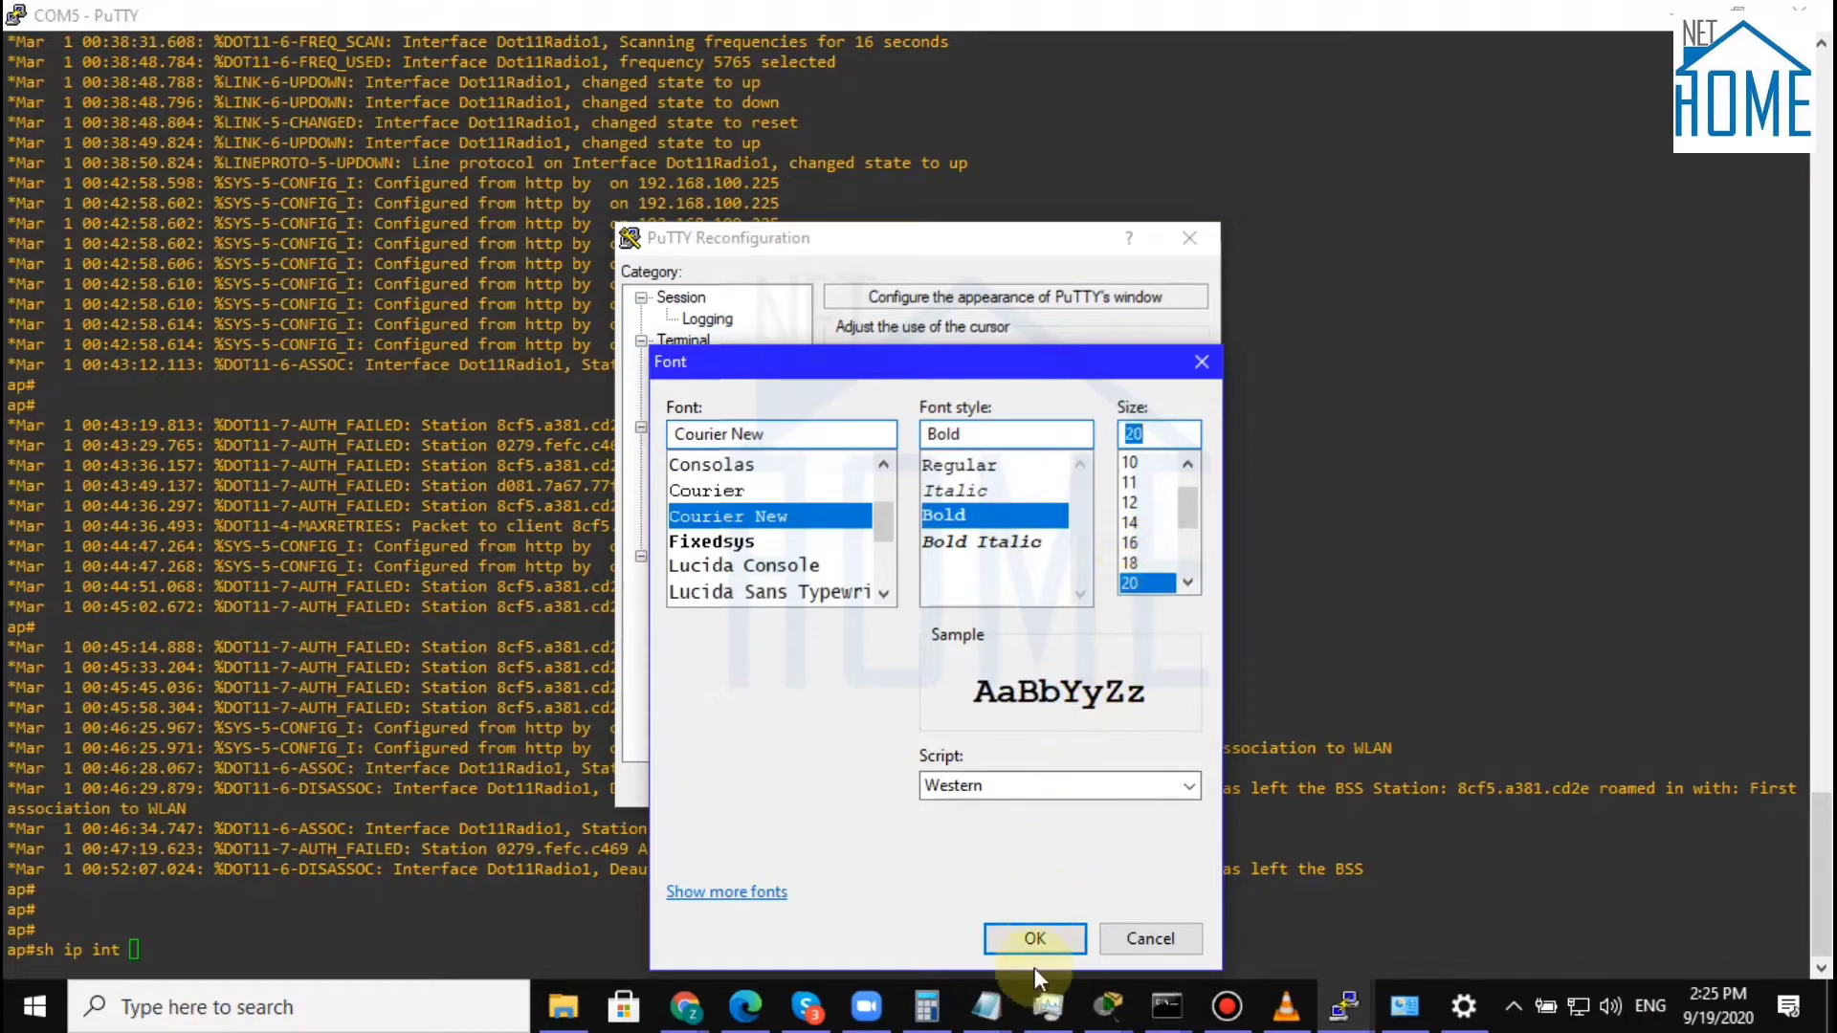
{"action": "left_click", "coordinate": [1043, 942]}
{"action": "left_click", "coordinate": [1033, 786]}
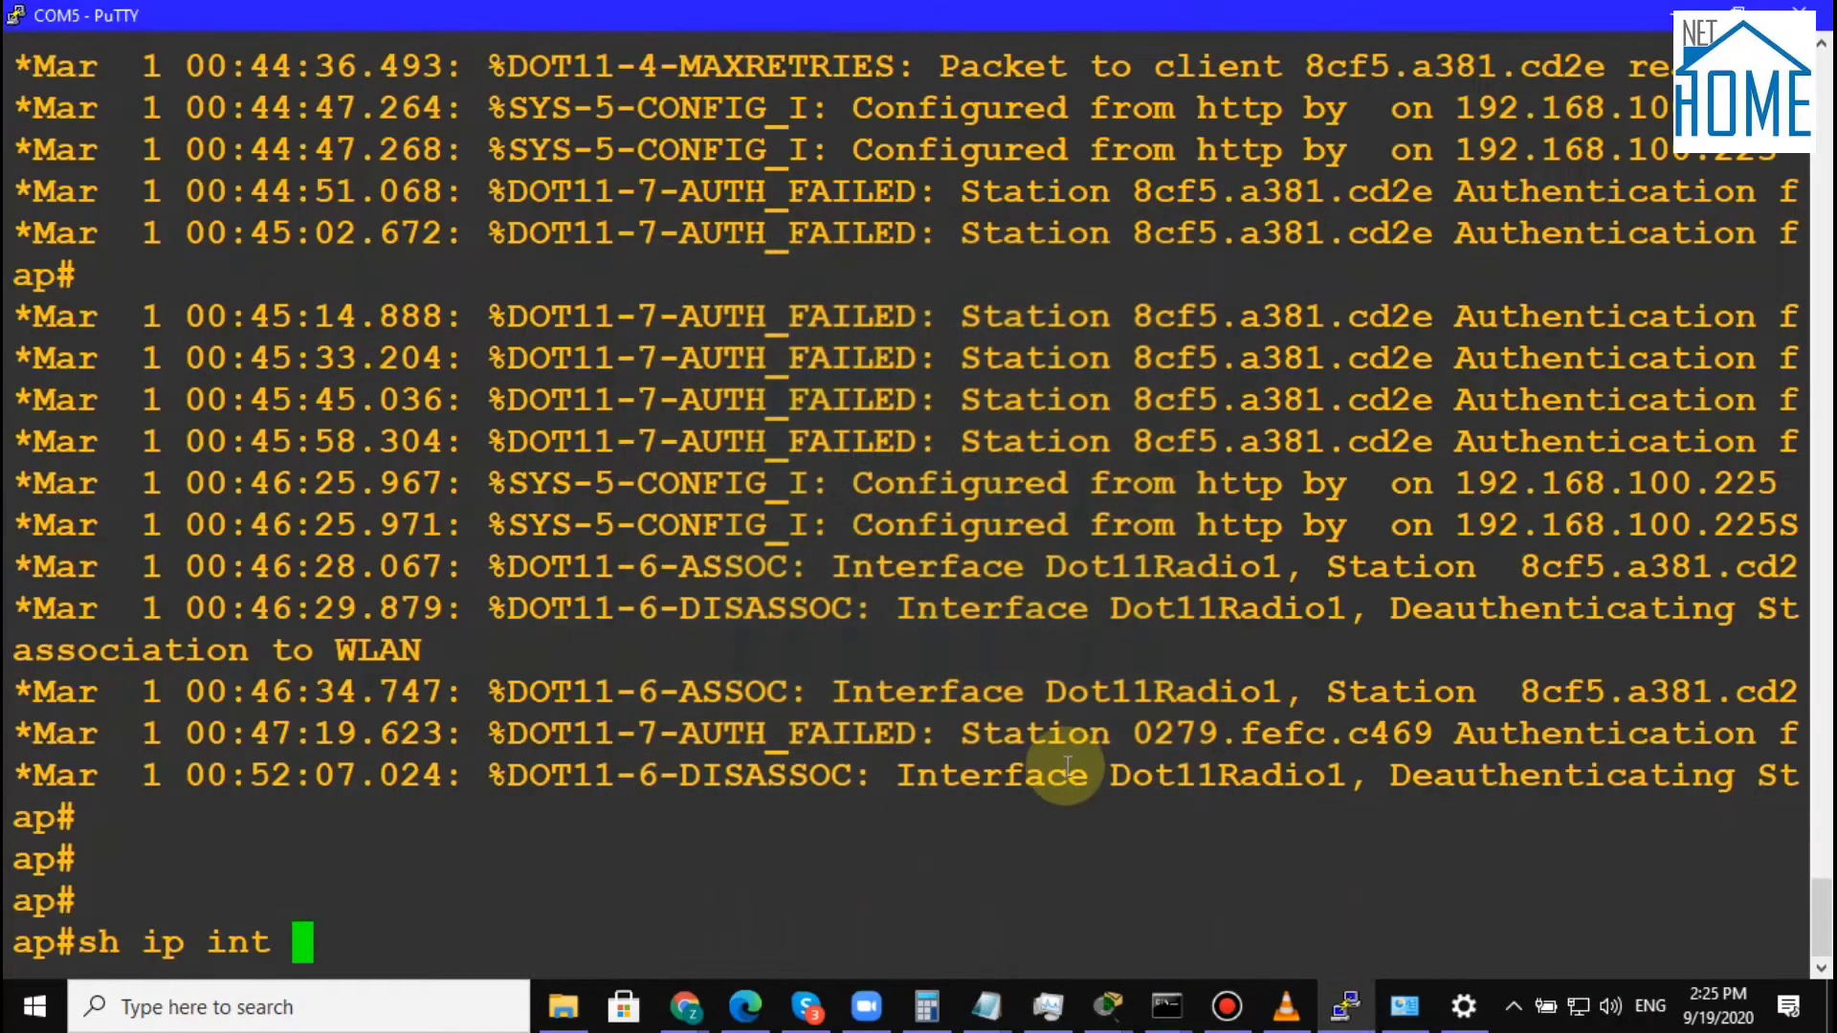
- Complete and run the command as "sh ip int brief", then highlight the BVI1 interface and its IP address in the output
{"action": "type", "text": "bri"}
{"action": "key", "text": "Tab"}
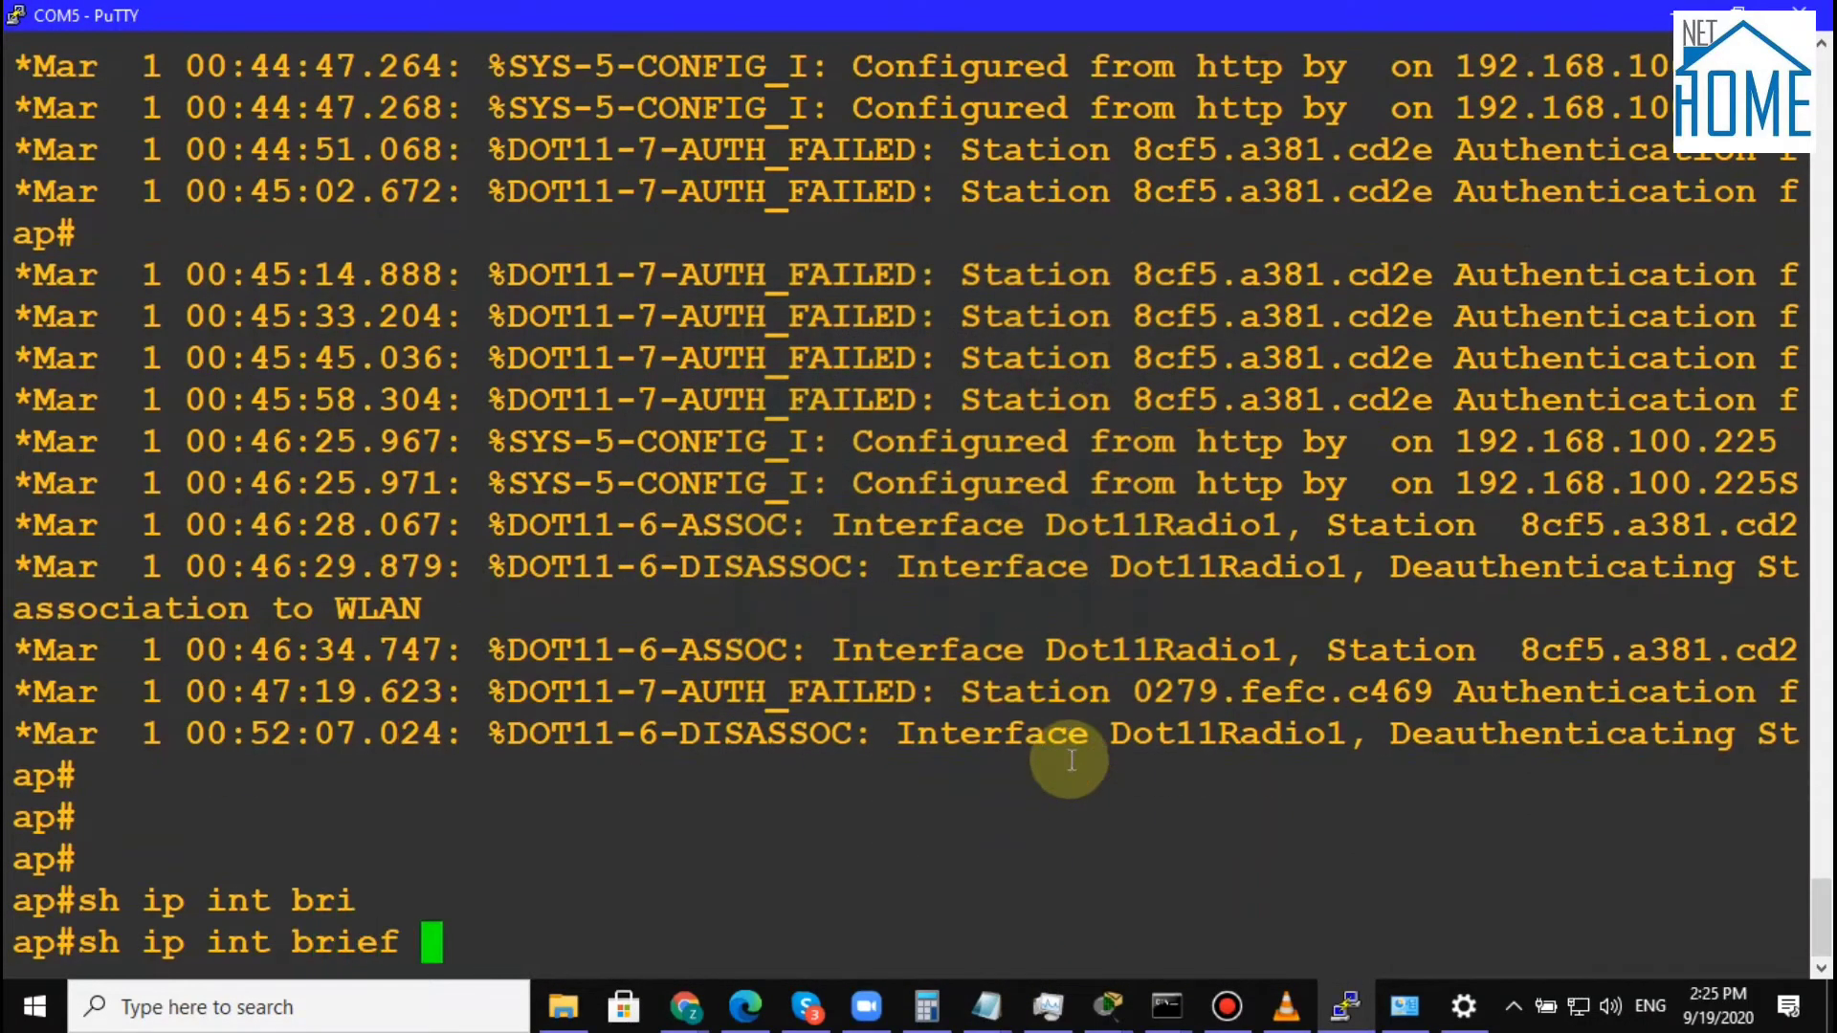
{"action": "key", "text": "Return"}
{"action": "left_click_drag", "start_coordinate": [164, 611], "coordinate": [16, 584]}
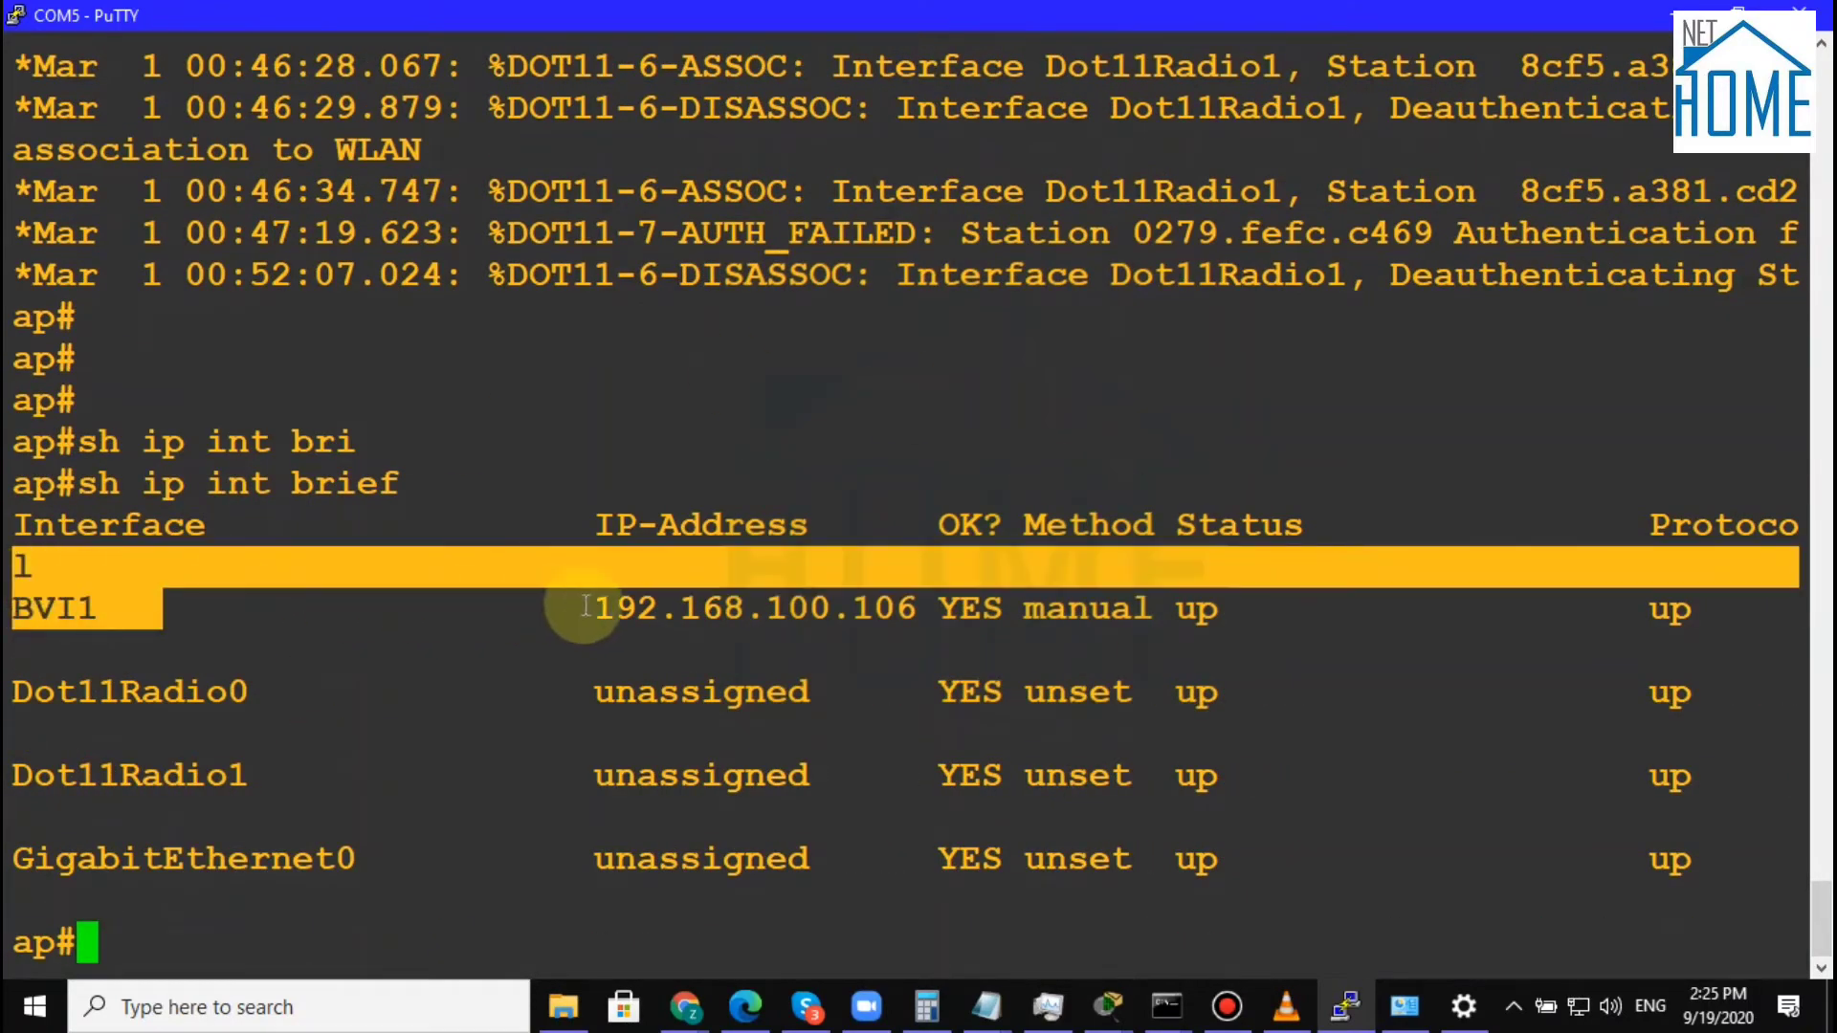
{"action": "left_click_drag", "start_coordinate": [933, 609], "coordinate": [574, 609]}
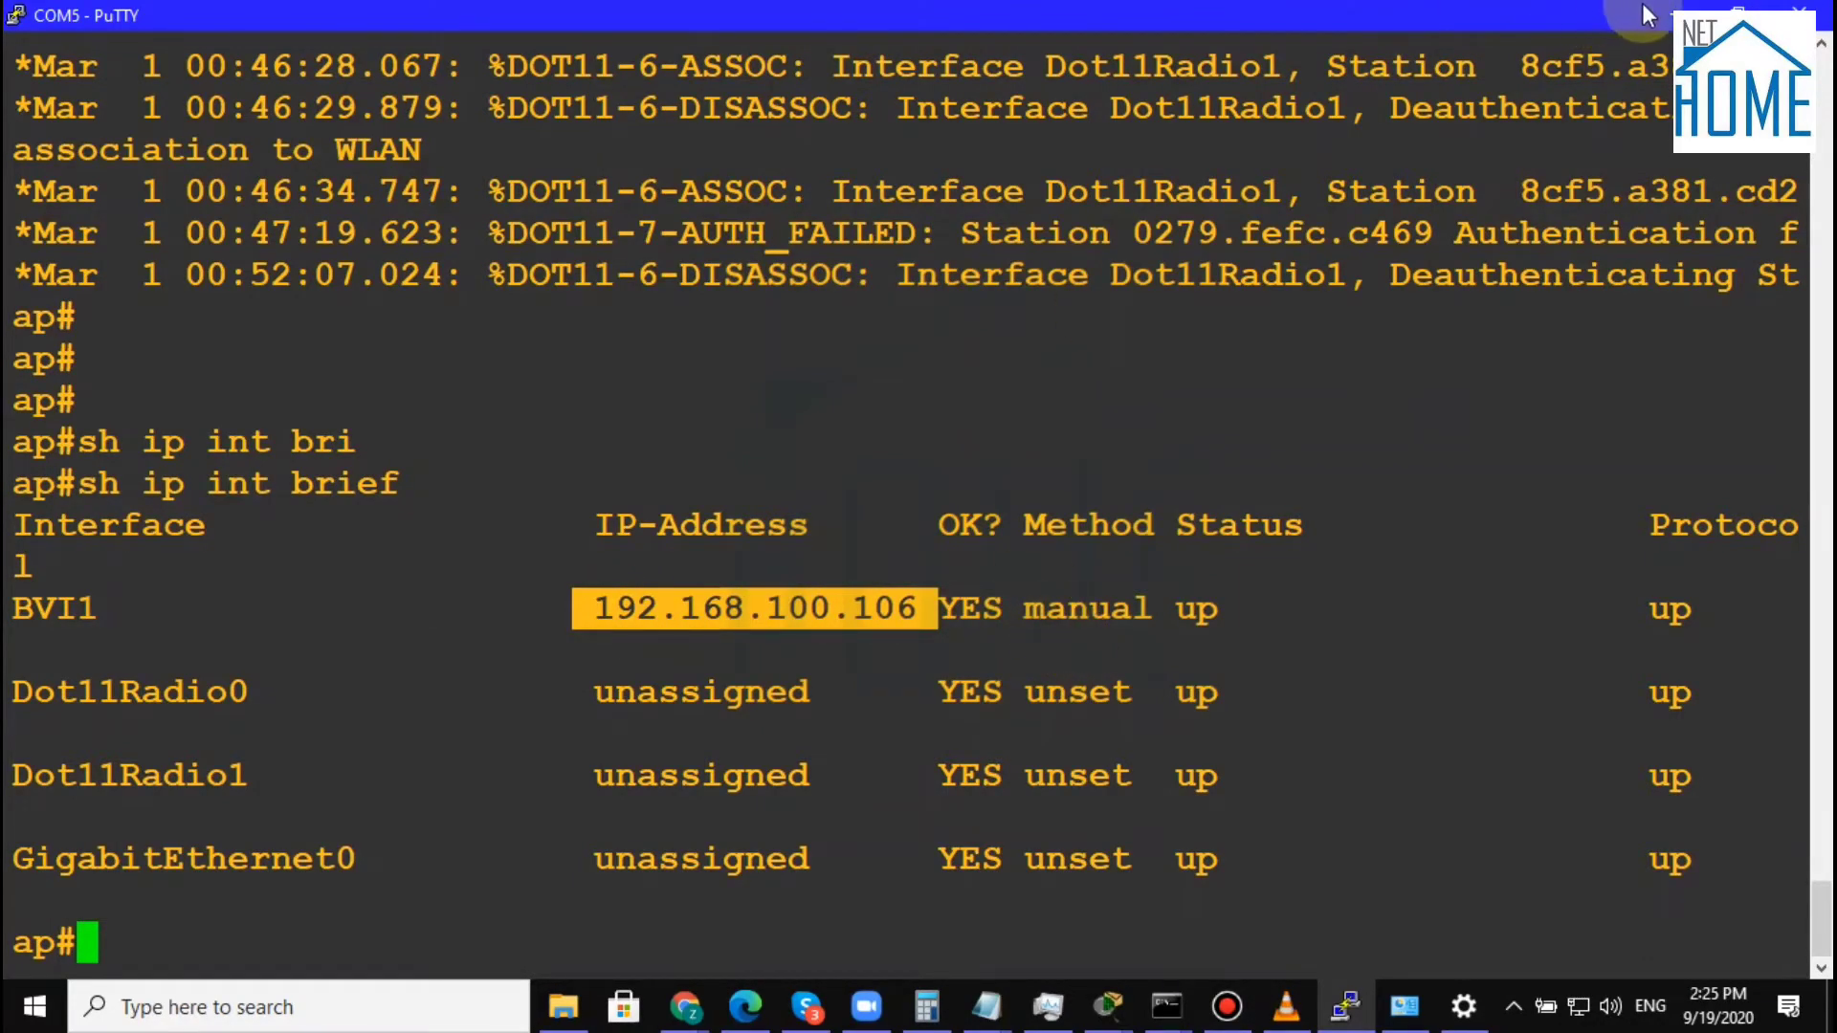
- Return to the Notepad notes and add the second item "2) SSID Setting ..NTH" on a new line
{"action": "left_click", "coordinate": [1684, 14]}
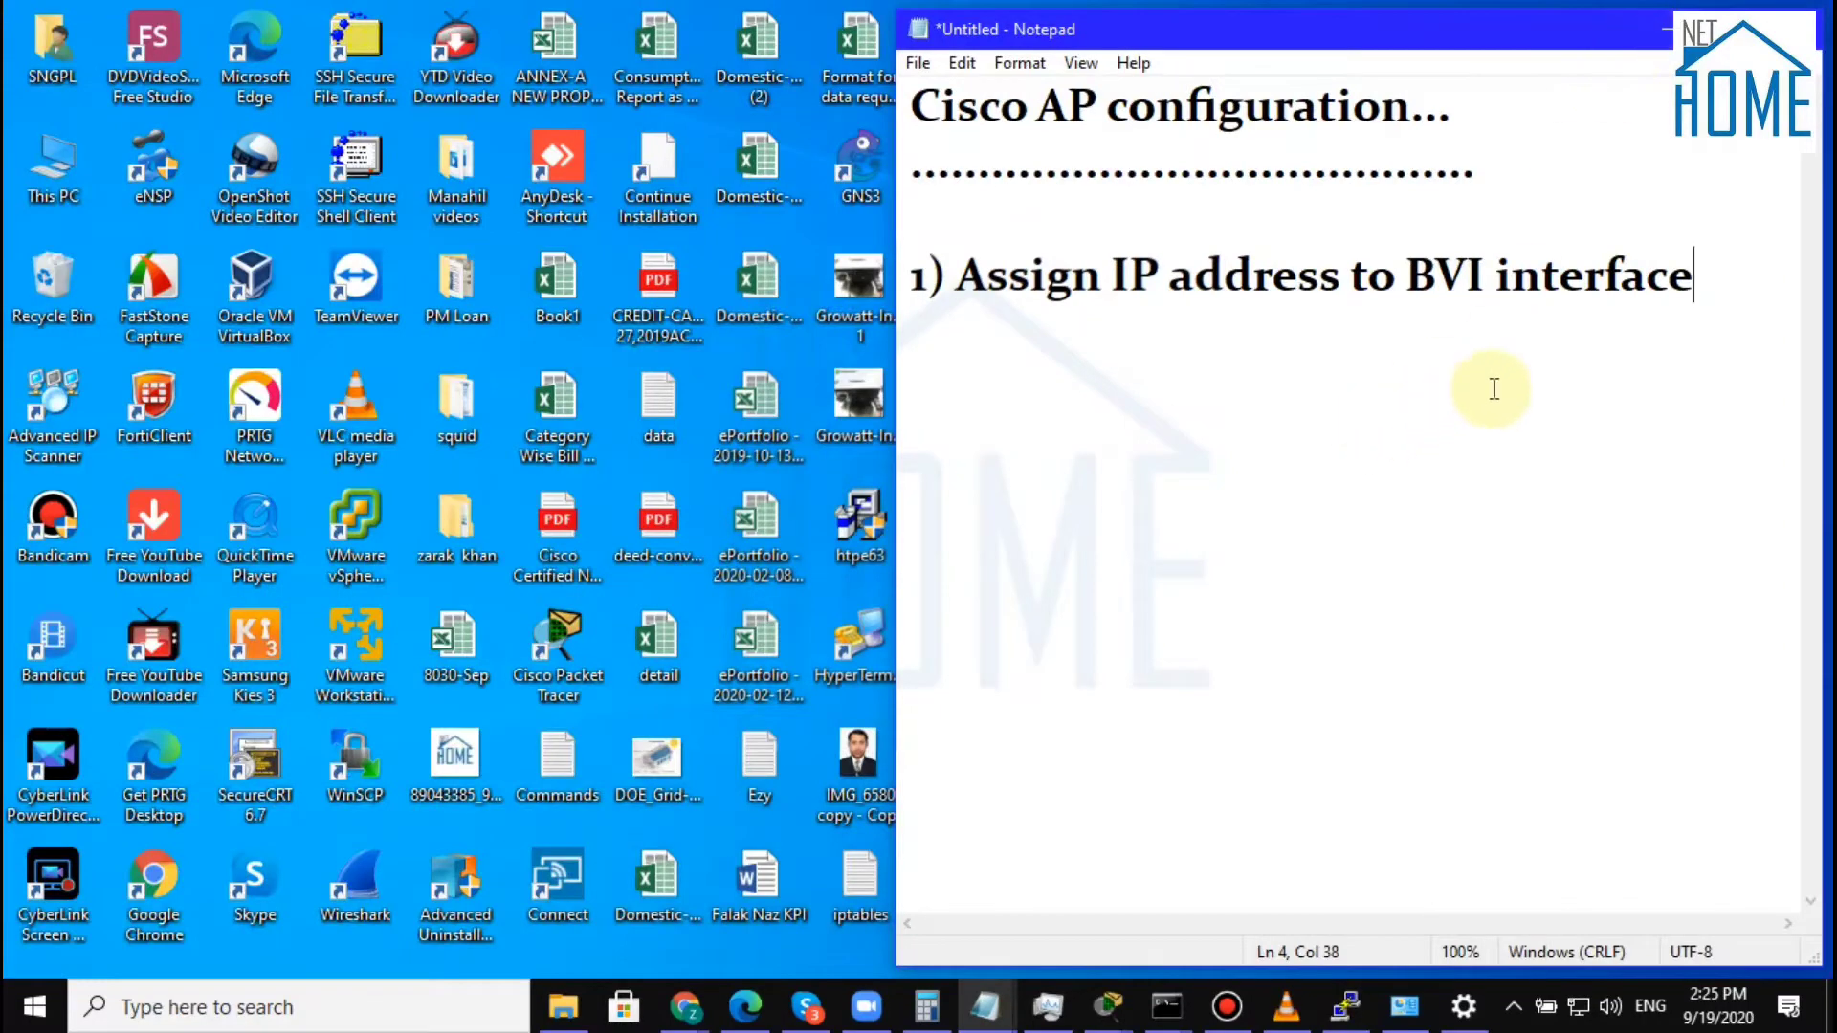
{"action": "key", "text": "Return"}
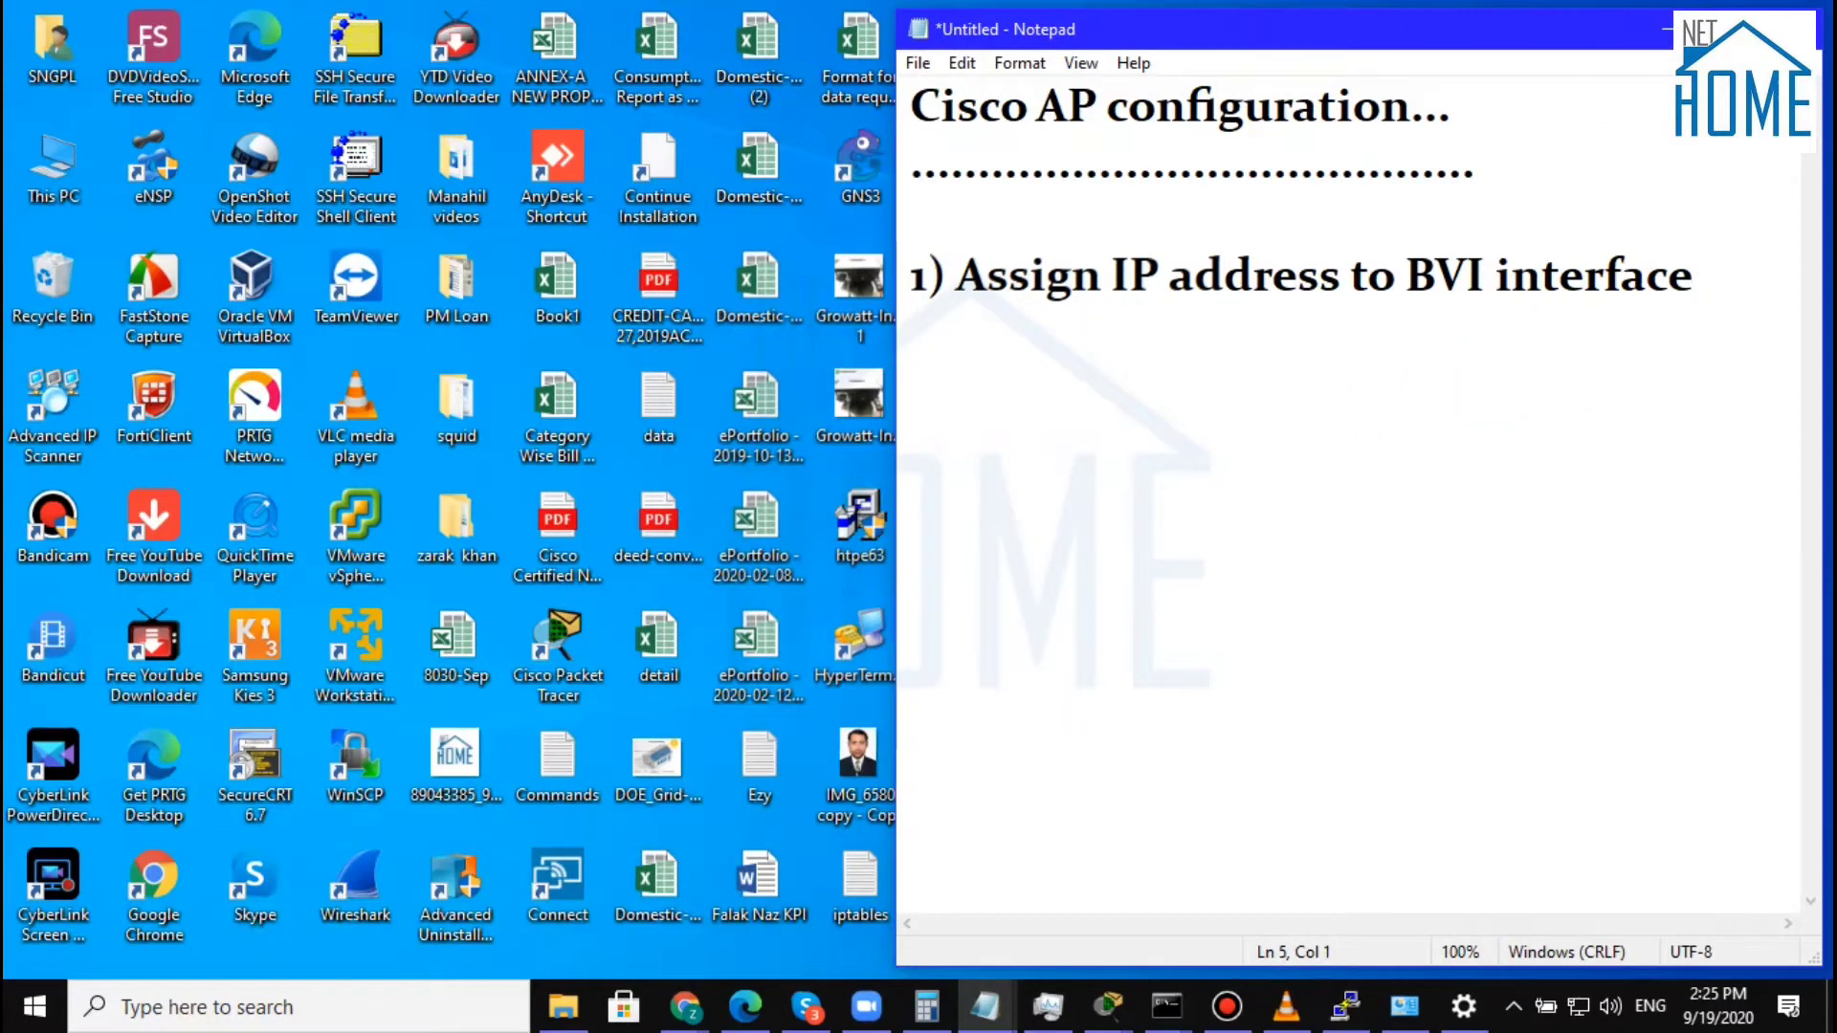
{"action": "type", "text": "2) SSID See"}
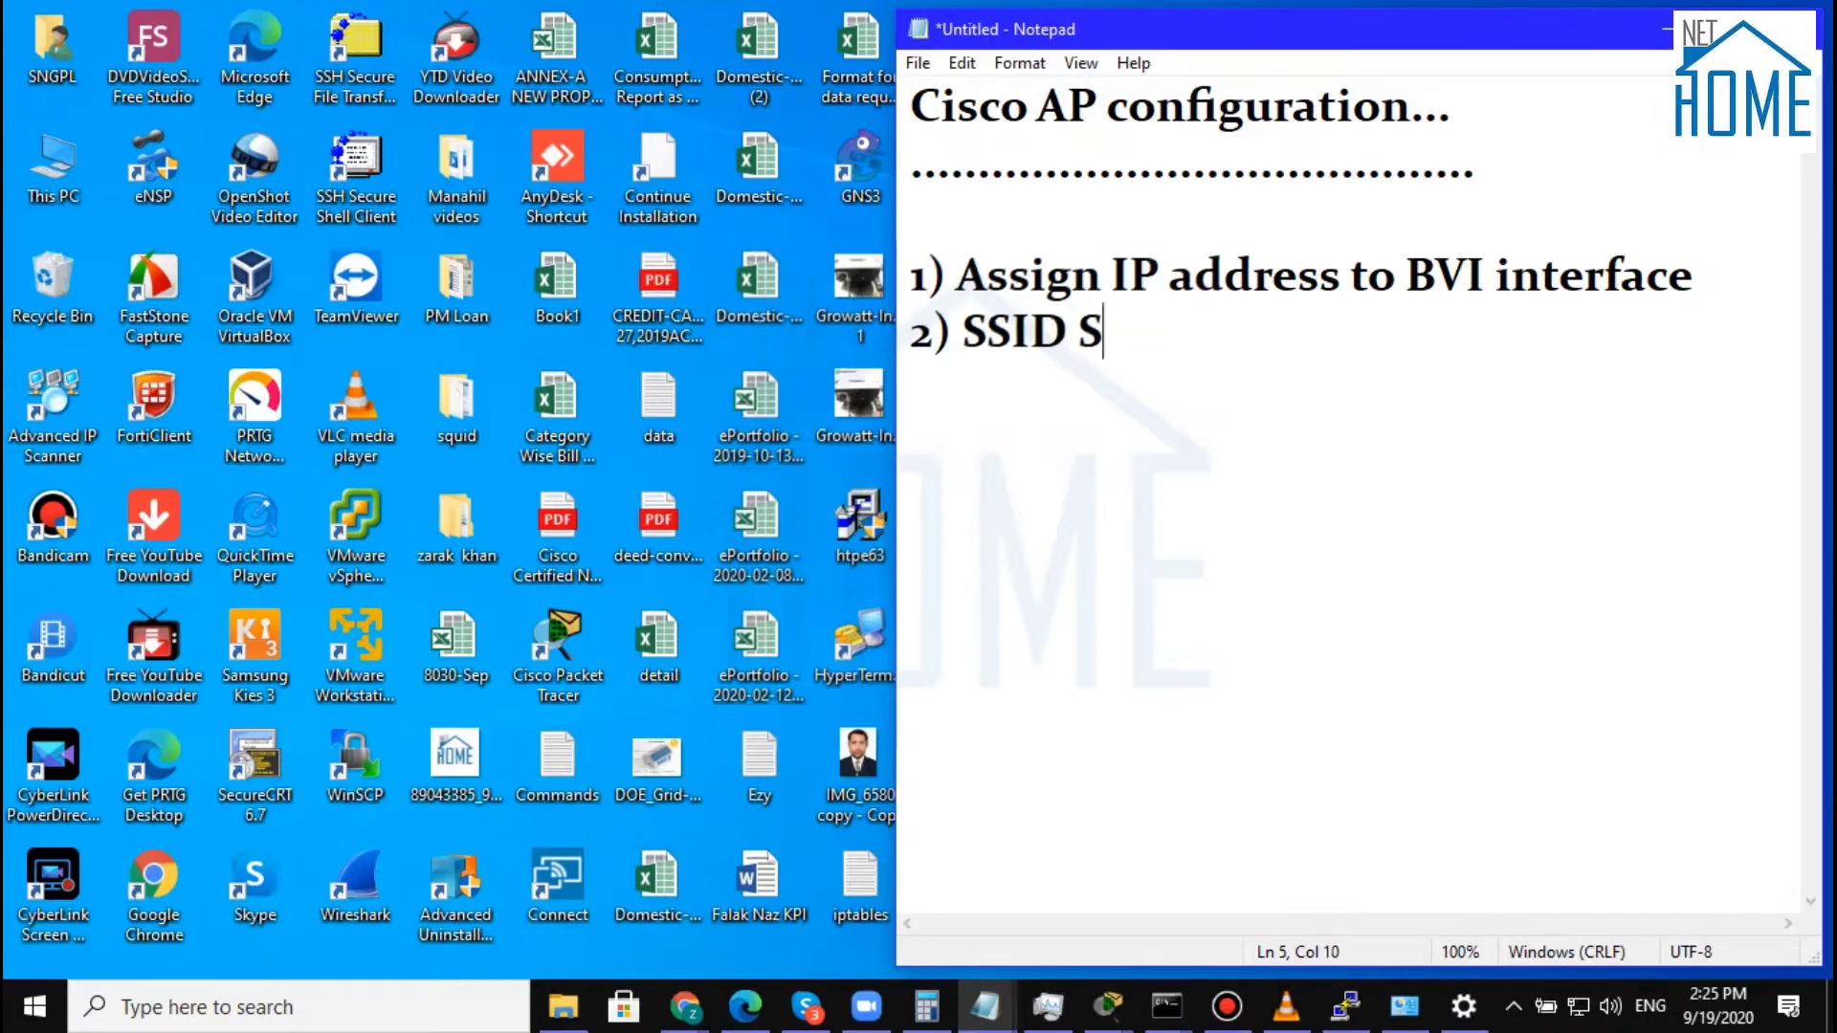
{"action": "key", "text": "BackSpace"}
{"action": "type", "text": "ttting"}
{"action": "key", "text": "BackSpace"}
{"action": "key", "text": "BackSpace"}
{"action": "key", "text": "BackSpace"}
{"action": "key", "text": "BackSpace"}
{"action": "key", "text": "BackSpace"}
{"action": "type", "text": "ting"}
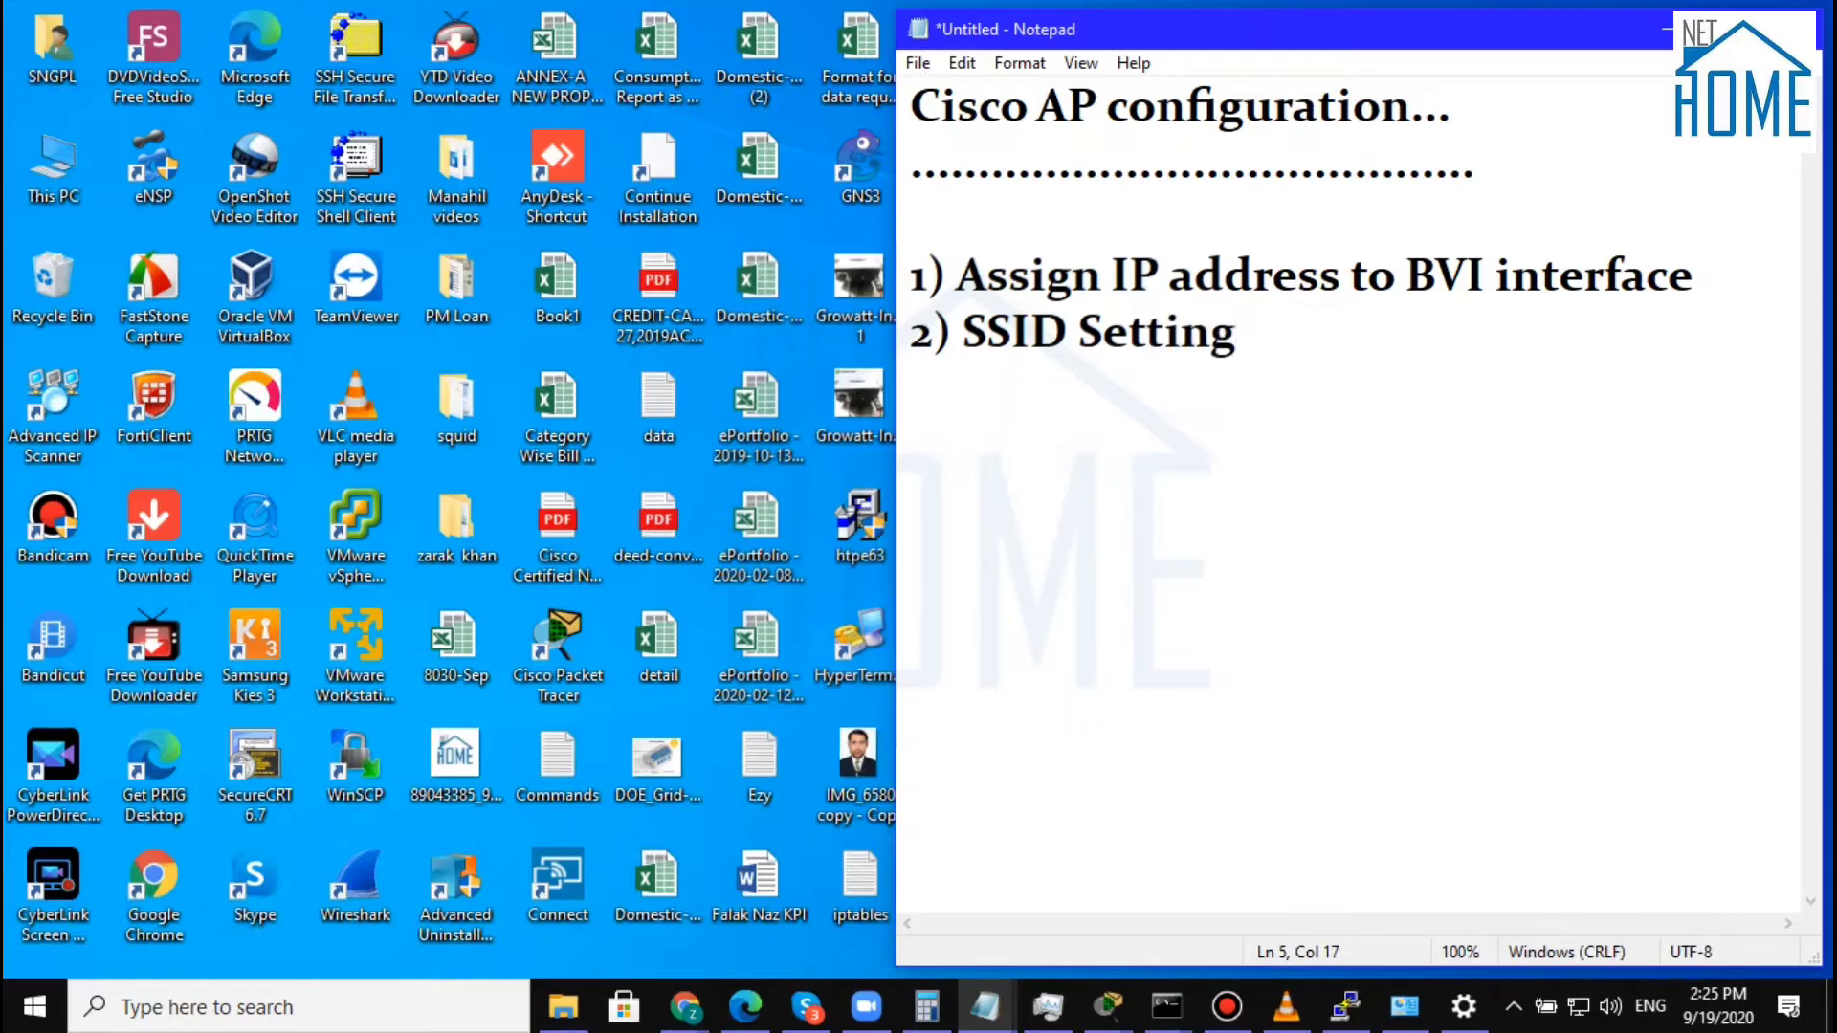
{"action": "type", "text": " ..NTH"}
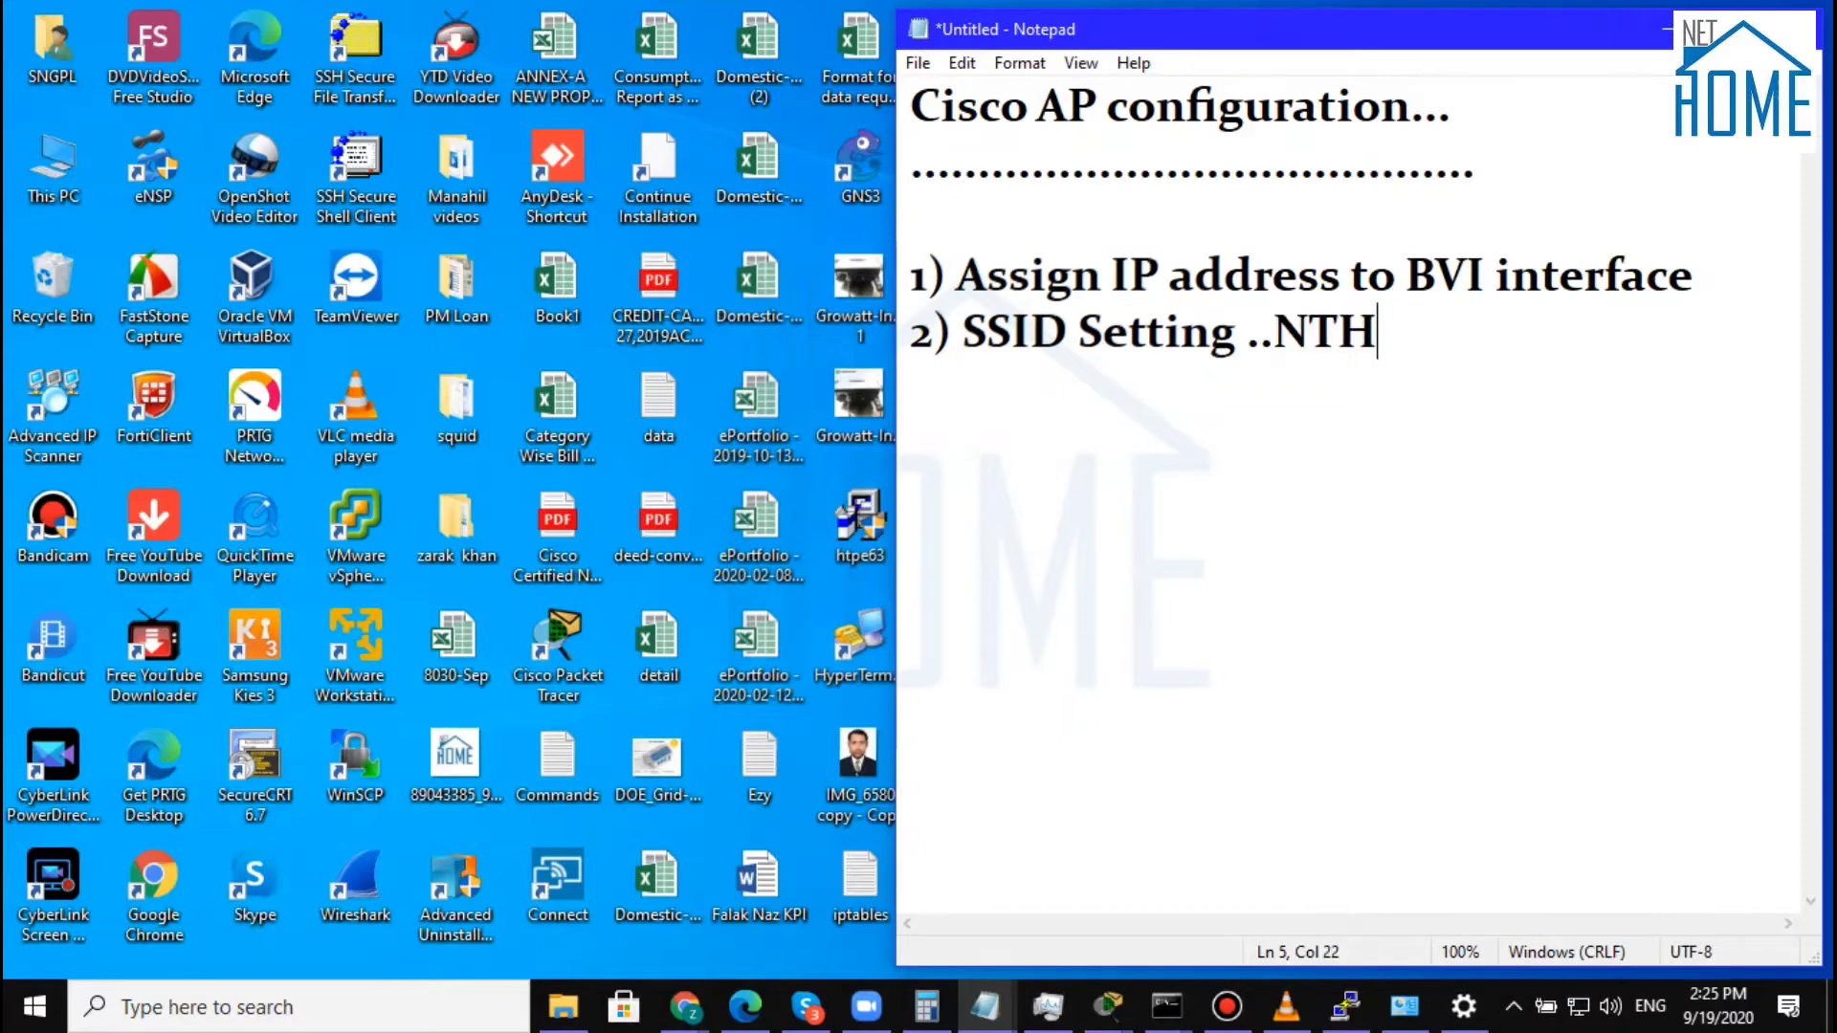
- Insert a line with the address 192.168.100.106 below the first item about the BVI interface
{"action": "left_click", "coordinate": [1766, 287]}
{"action": "key", "text": "Return"}
{"action": "type", "text": "192"}
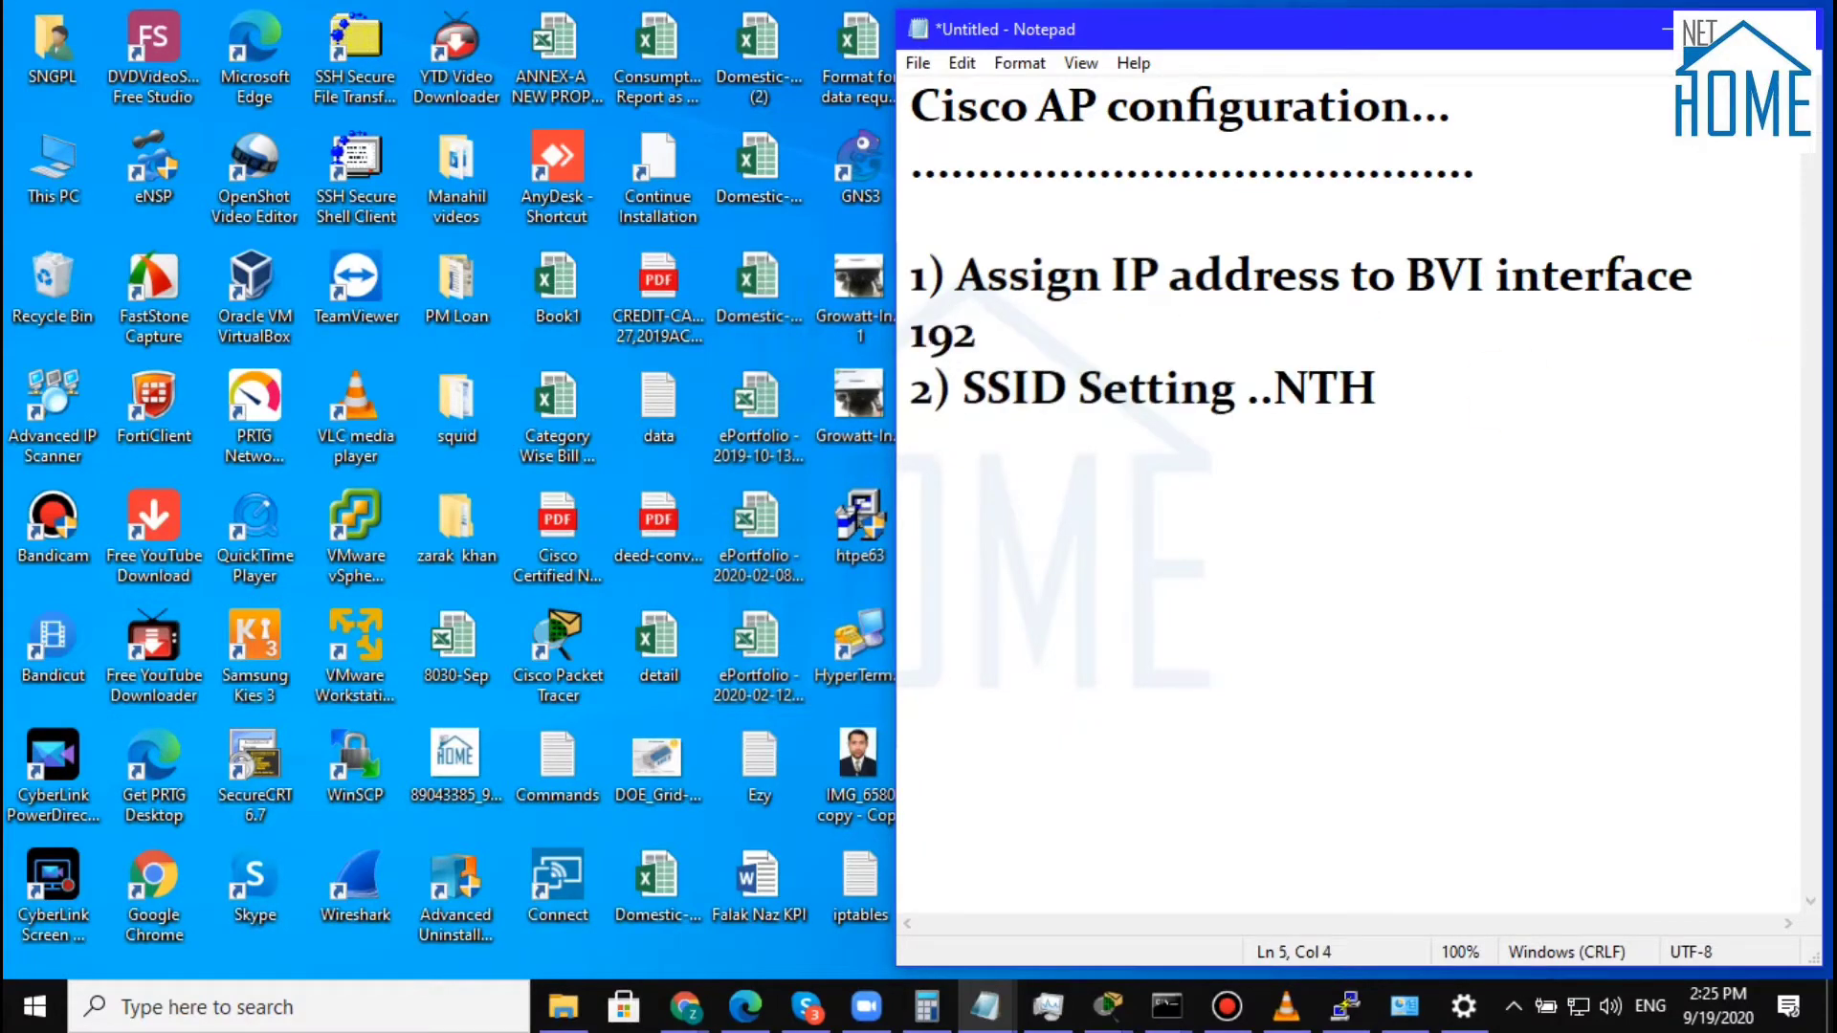
{"action": "type", "text": ".168.100"}
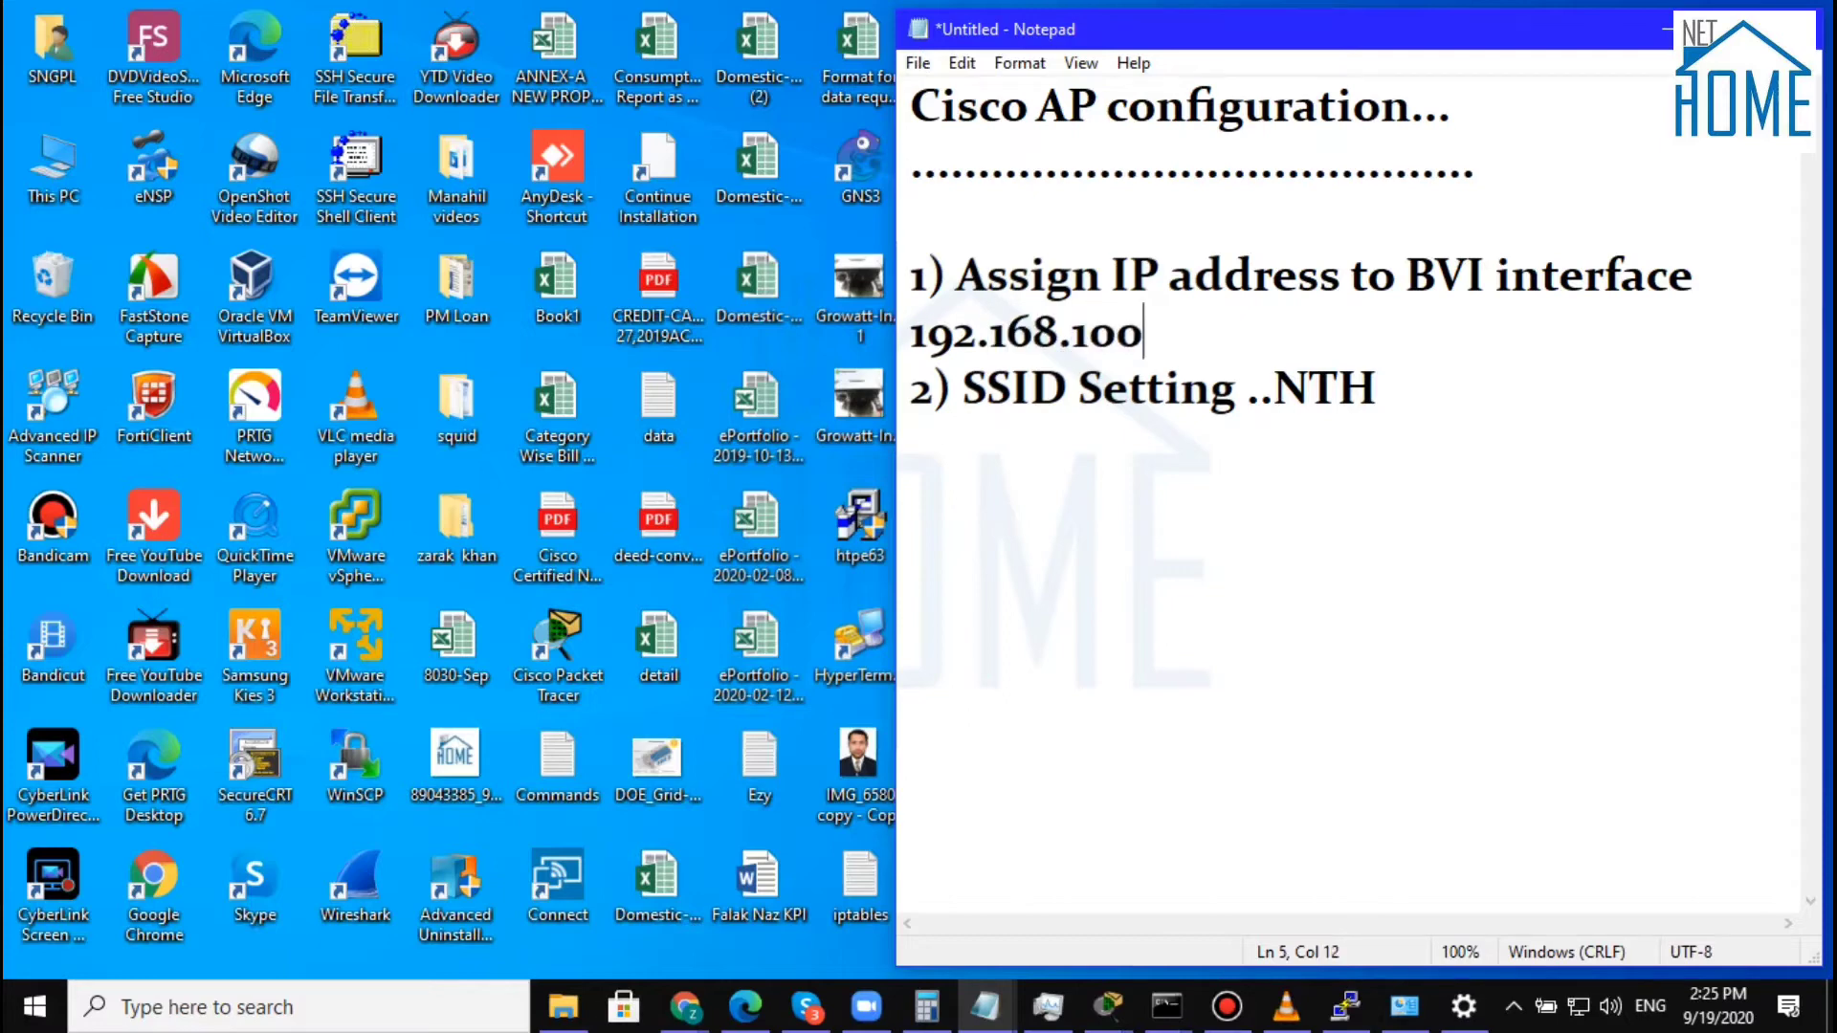
{"action": "type", "text": ".106"}
- Add the third item "3)With Mac Address Authentication" on a new line below the SSID item
{"action": "left_click", "coordinate": [1457, 398]}
{"action": "key", "text": "Return"}
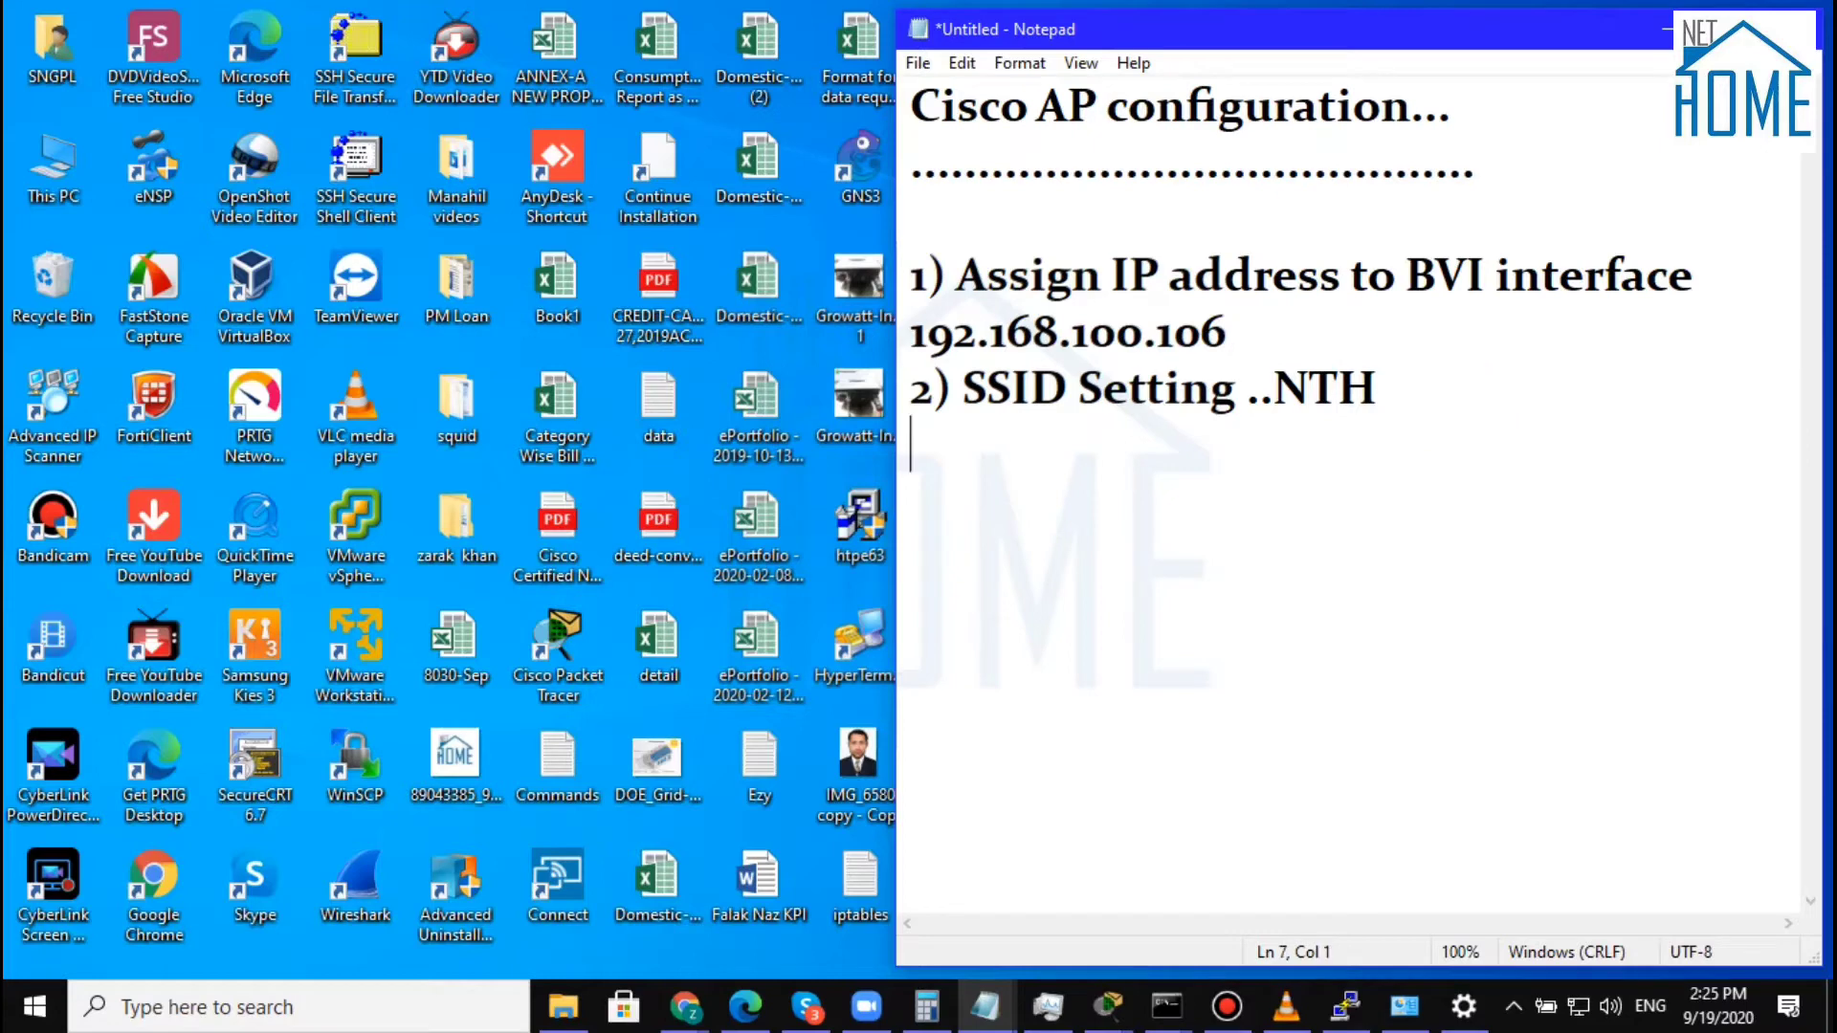
{"action": "type", "text": "3"}
{"action": "type", "text": ")W"}
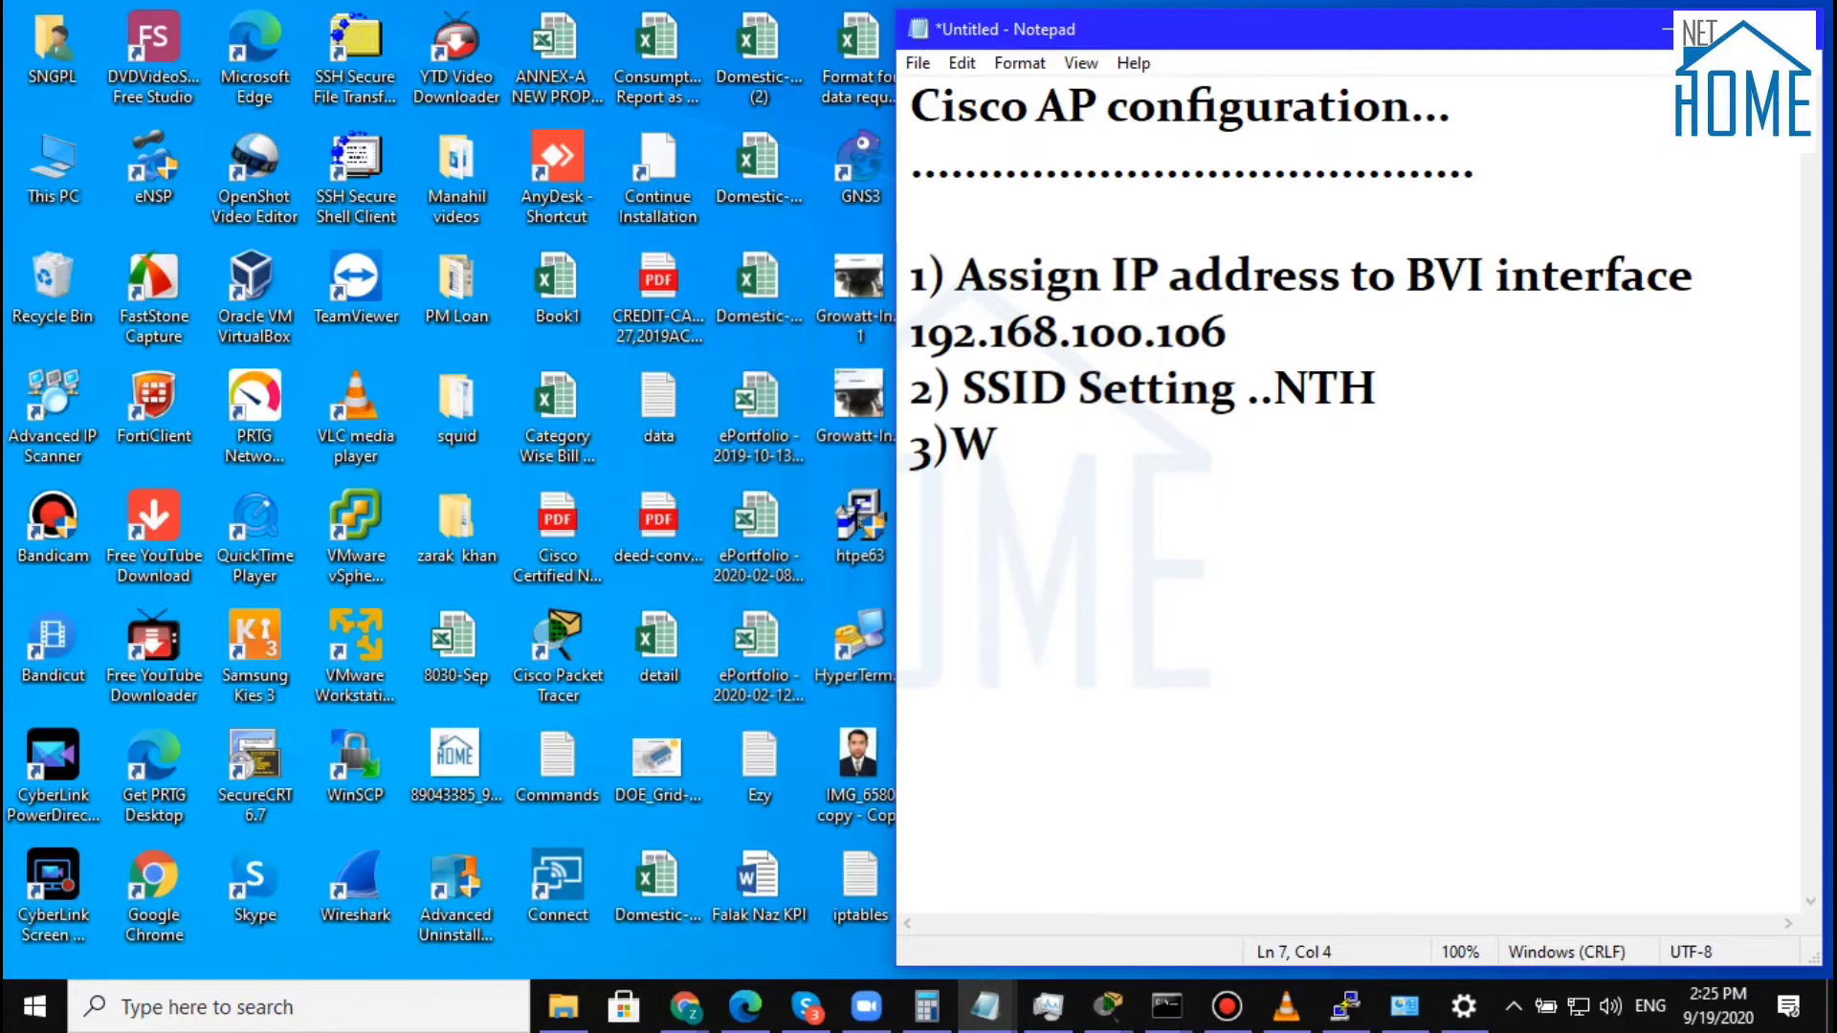
{"action": "type", "text": "E"}
{"action": "key", "text": "BackSpace"}
{"action": "key", "text": "BackSpace"}
{"action": "type", "text": "With Mac"}
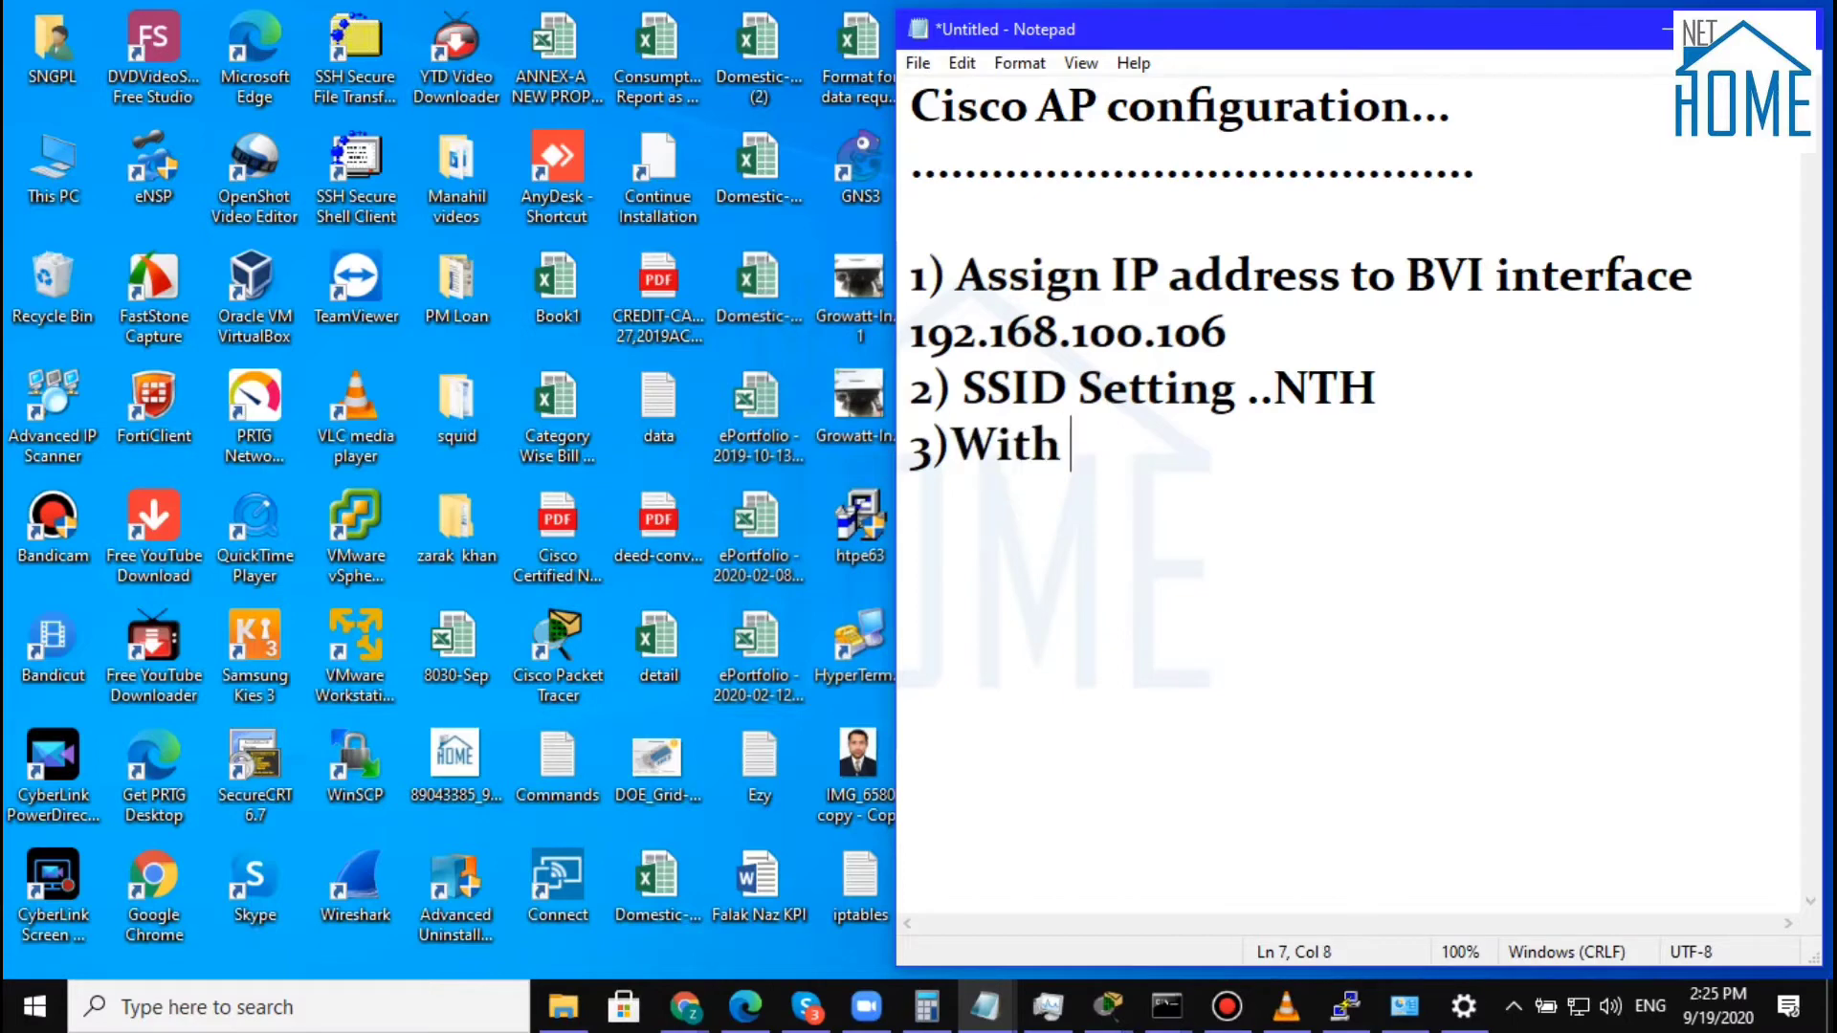
{"action": "type", "text": " Address"}
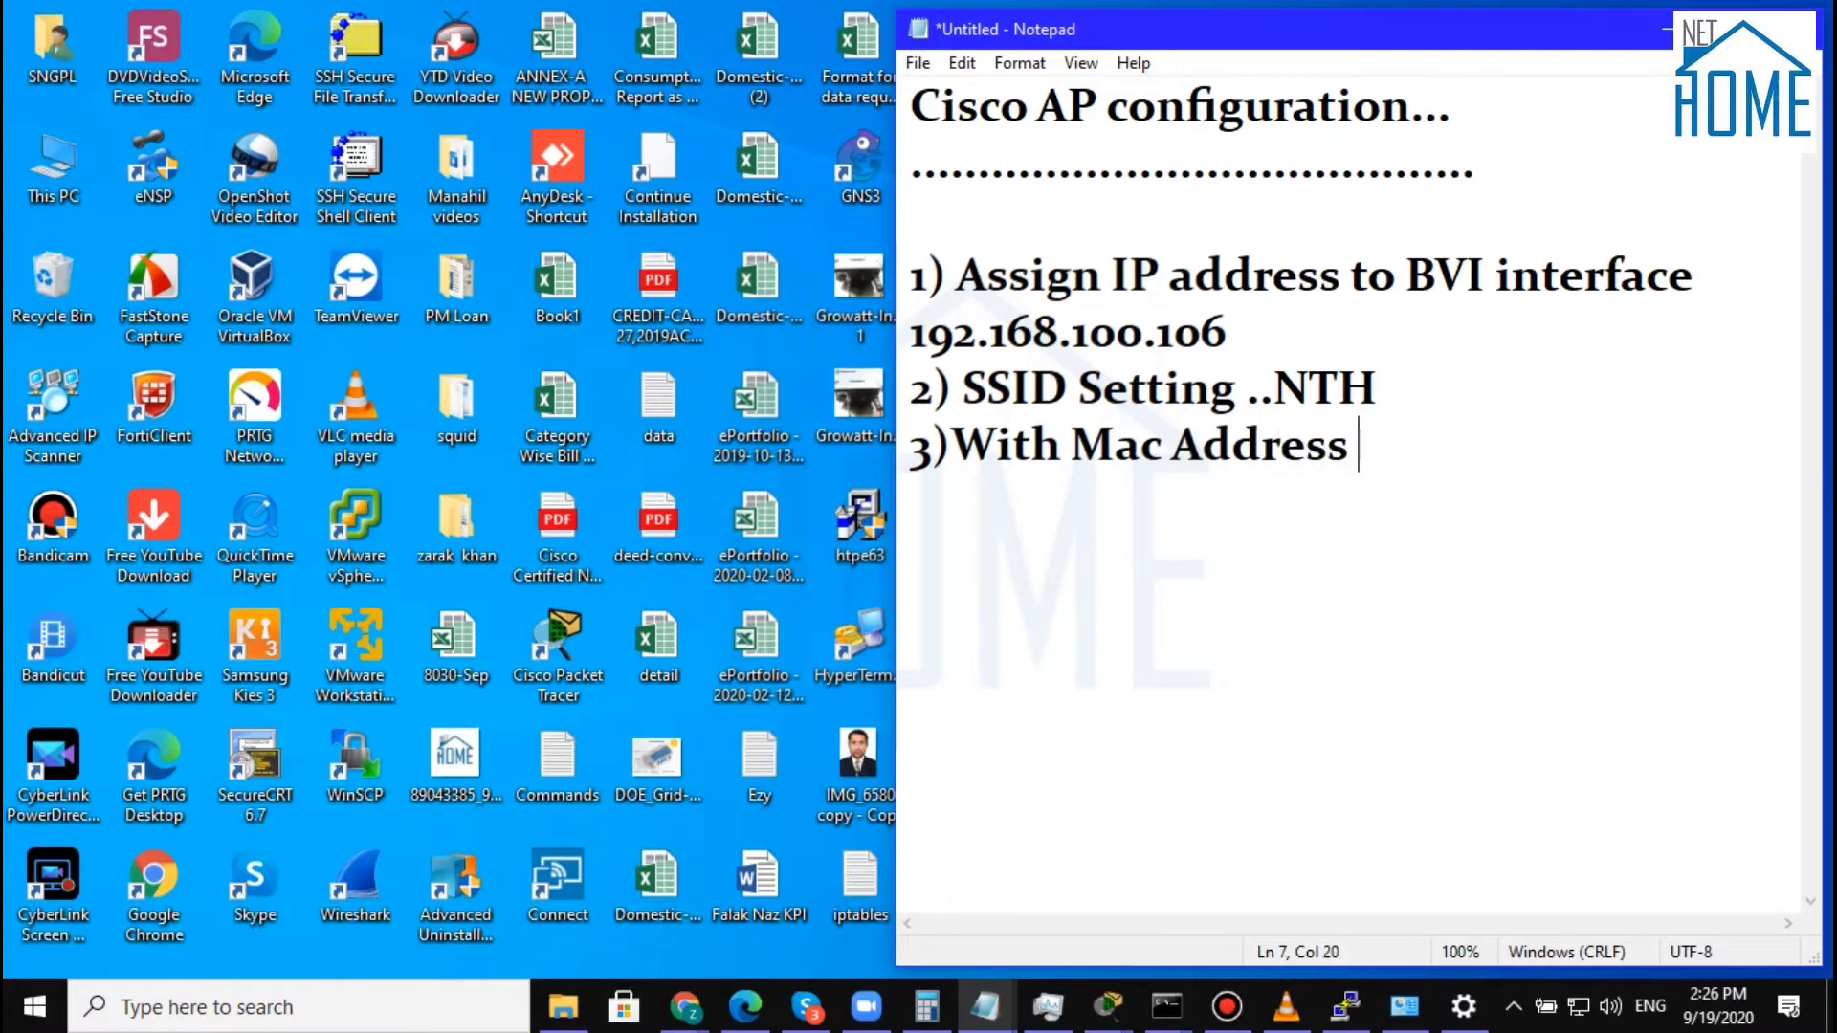
{"action": "type", "text": " Authenticati"}
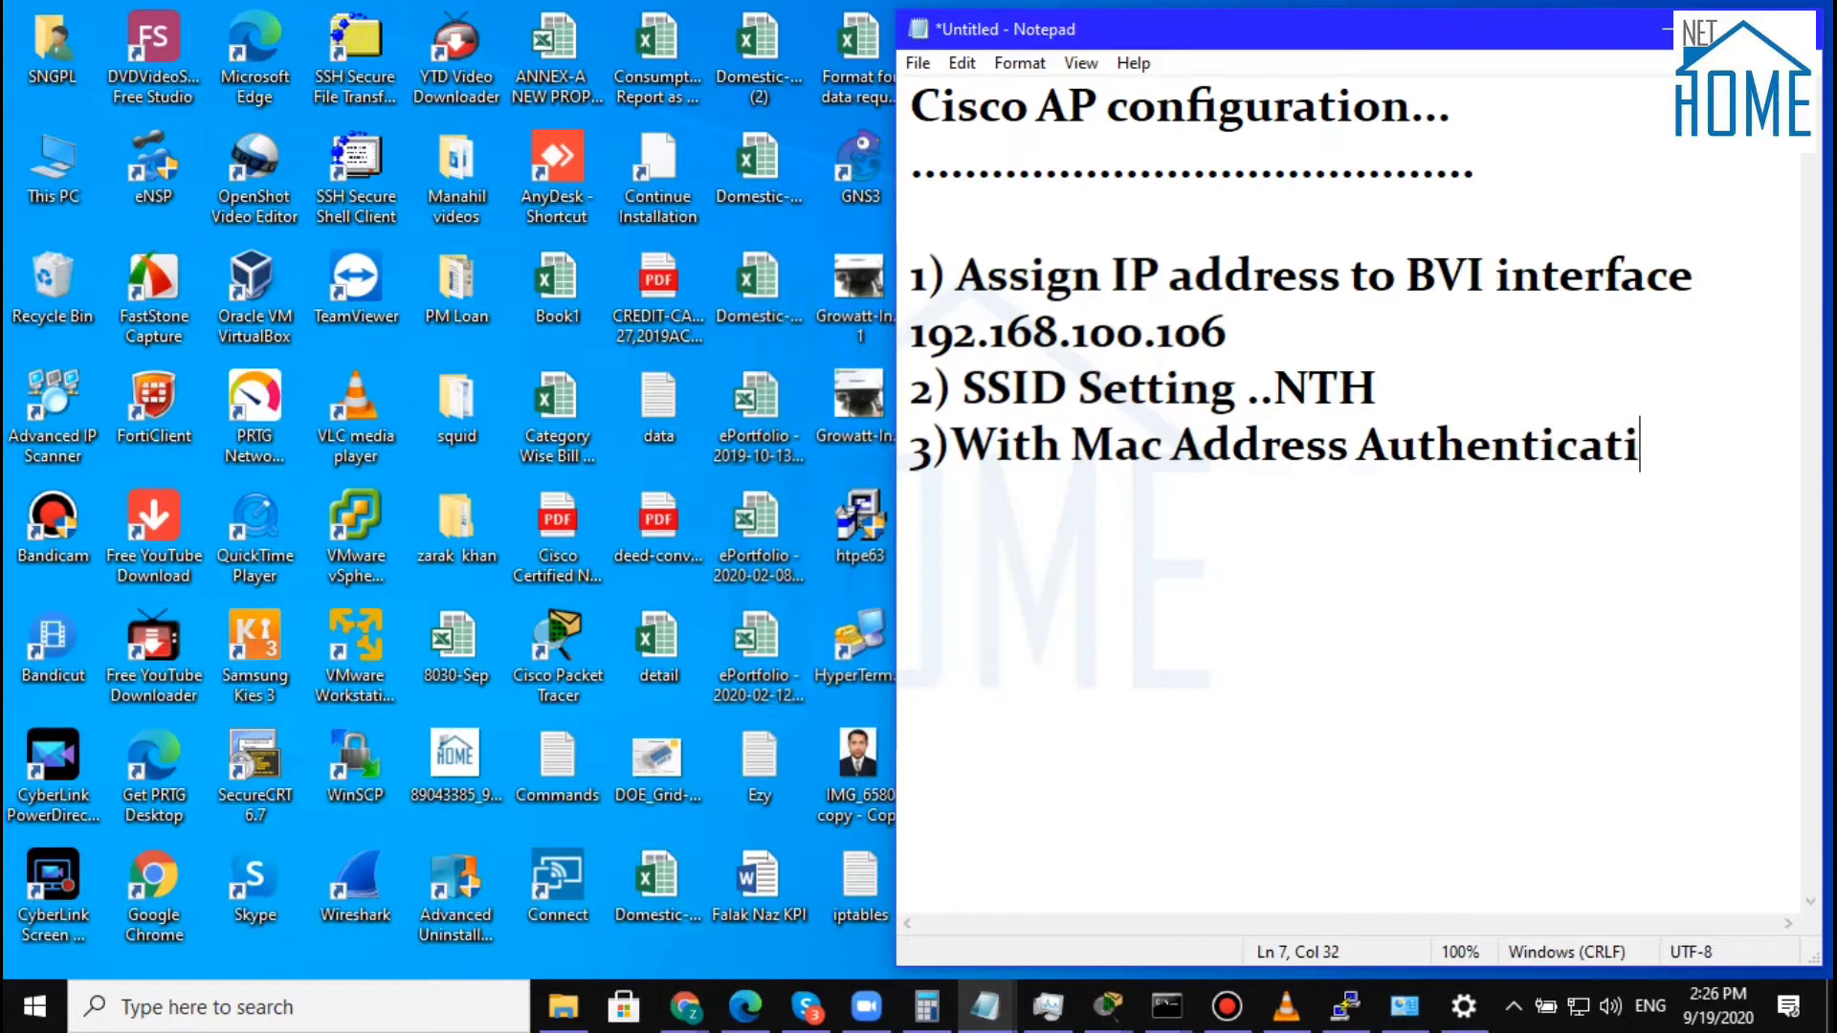
{"action": "type", "text": "on"}
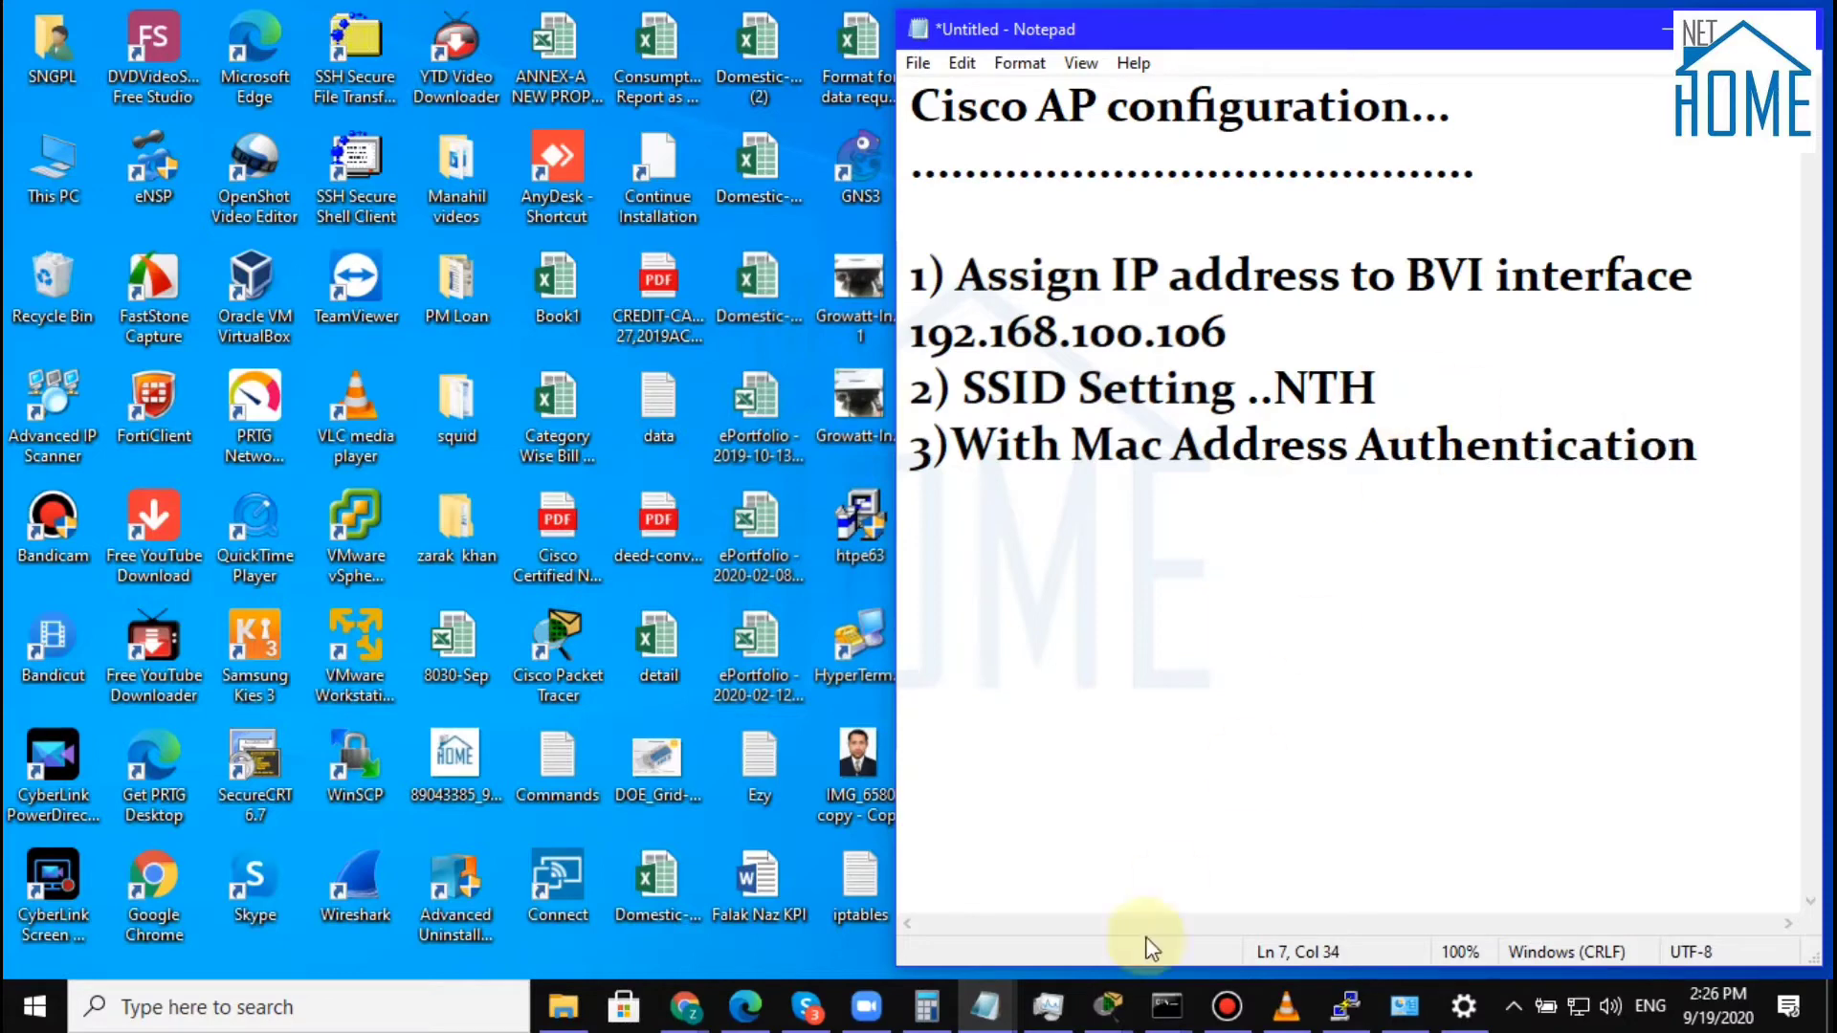
- Switch to the Cisco IOS Series AP page in Chrome and open the SSID Manager in the security settings
{"action": "mouse_move", "coordinate": [708, 1020]}
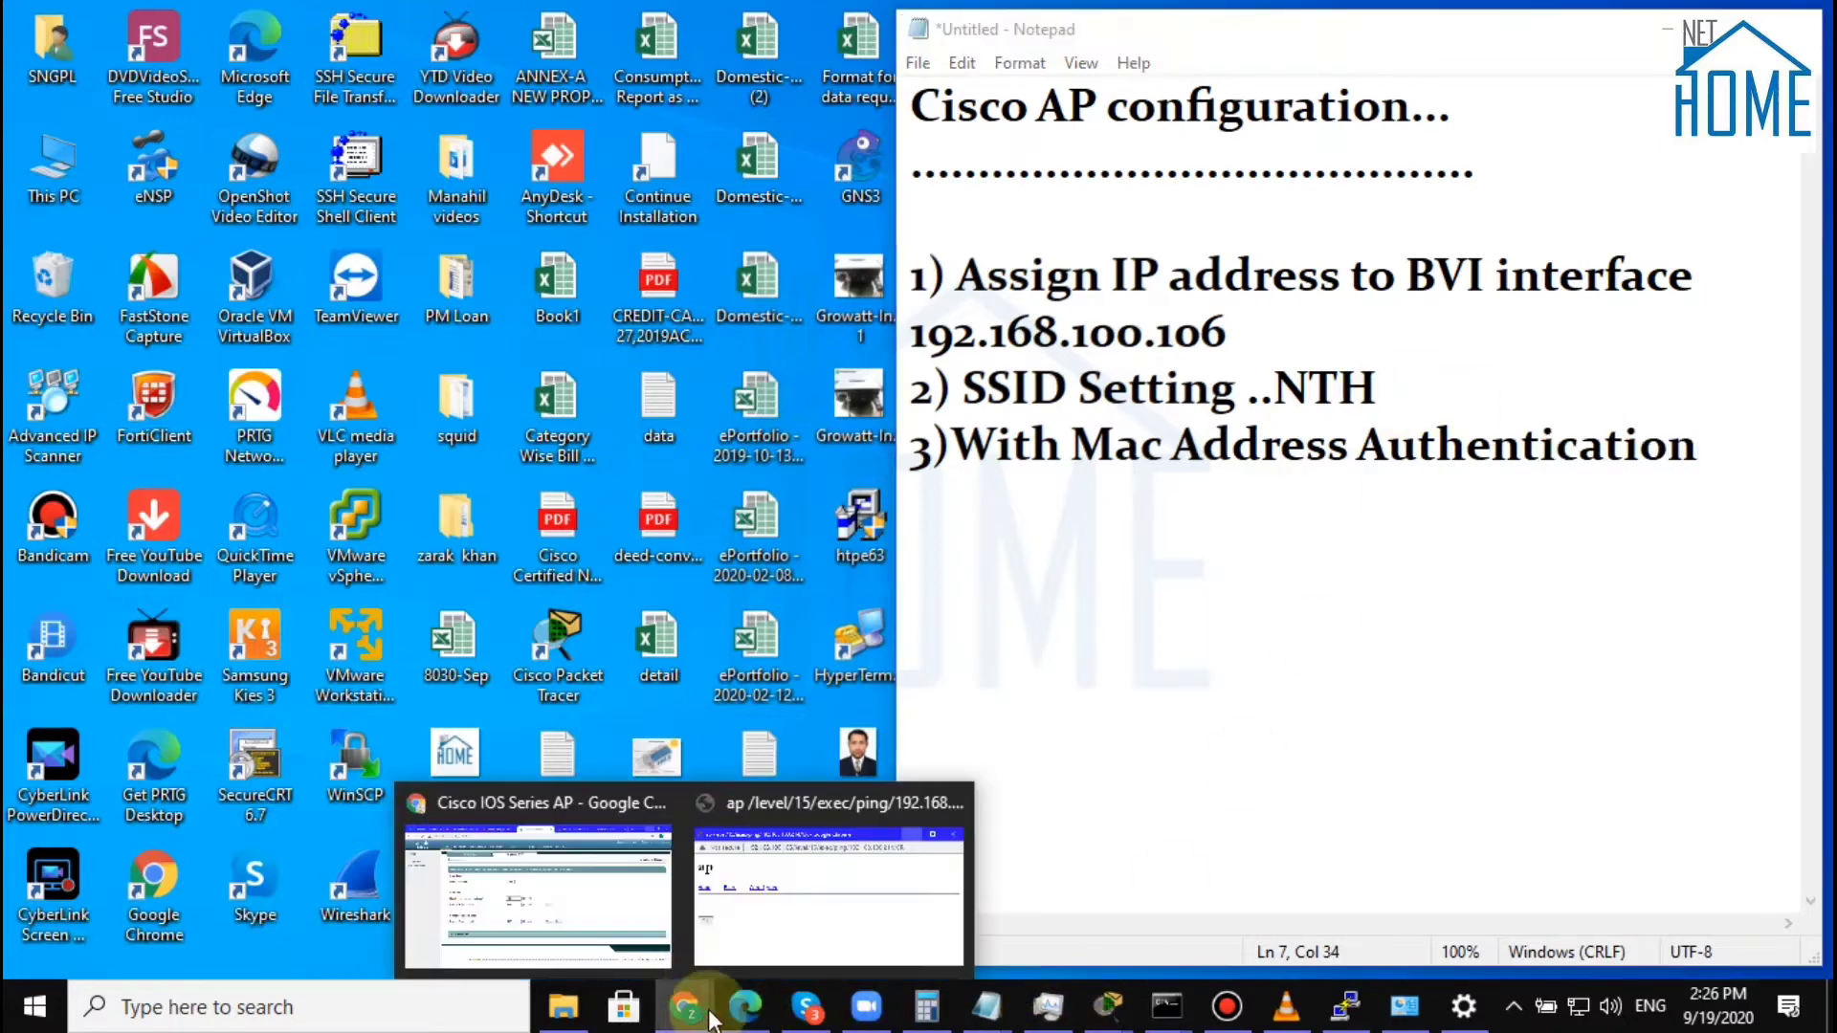
{"action": "left_click", "coordinate": [600, 902]}
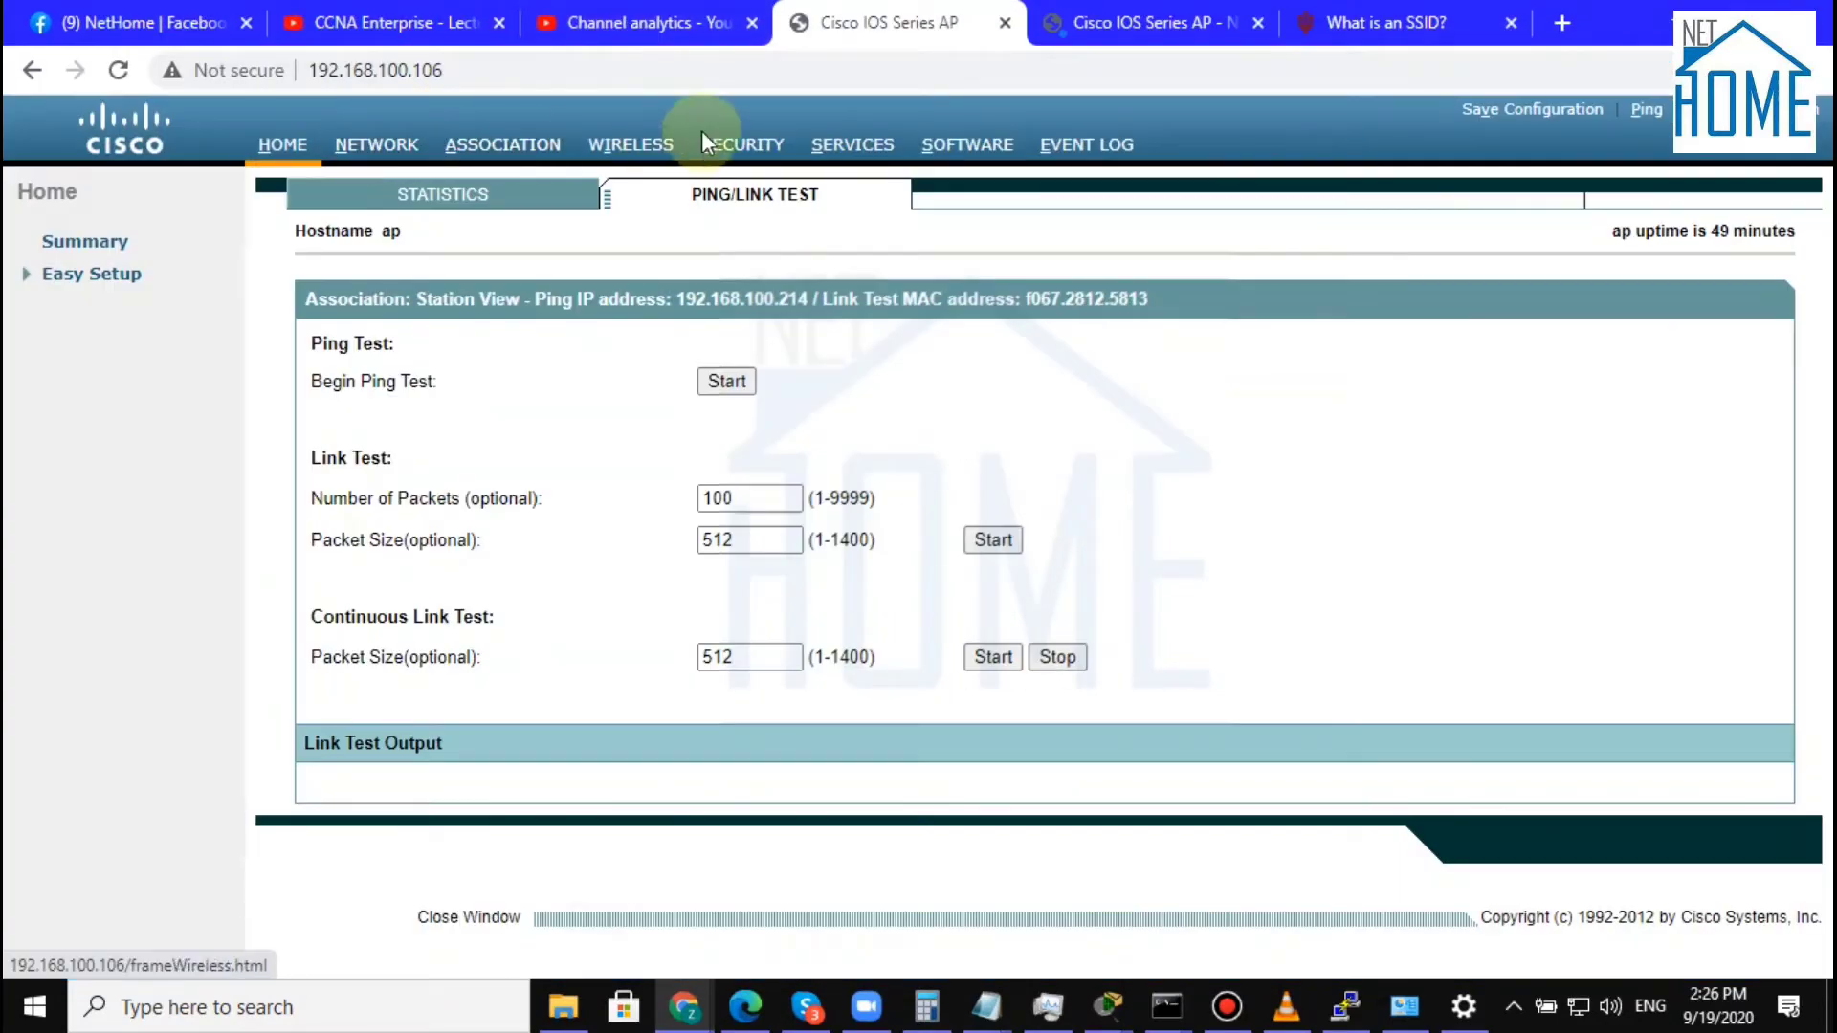
{"action": "left_click", "coordinate": [733, 148]}
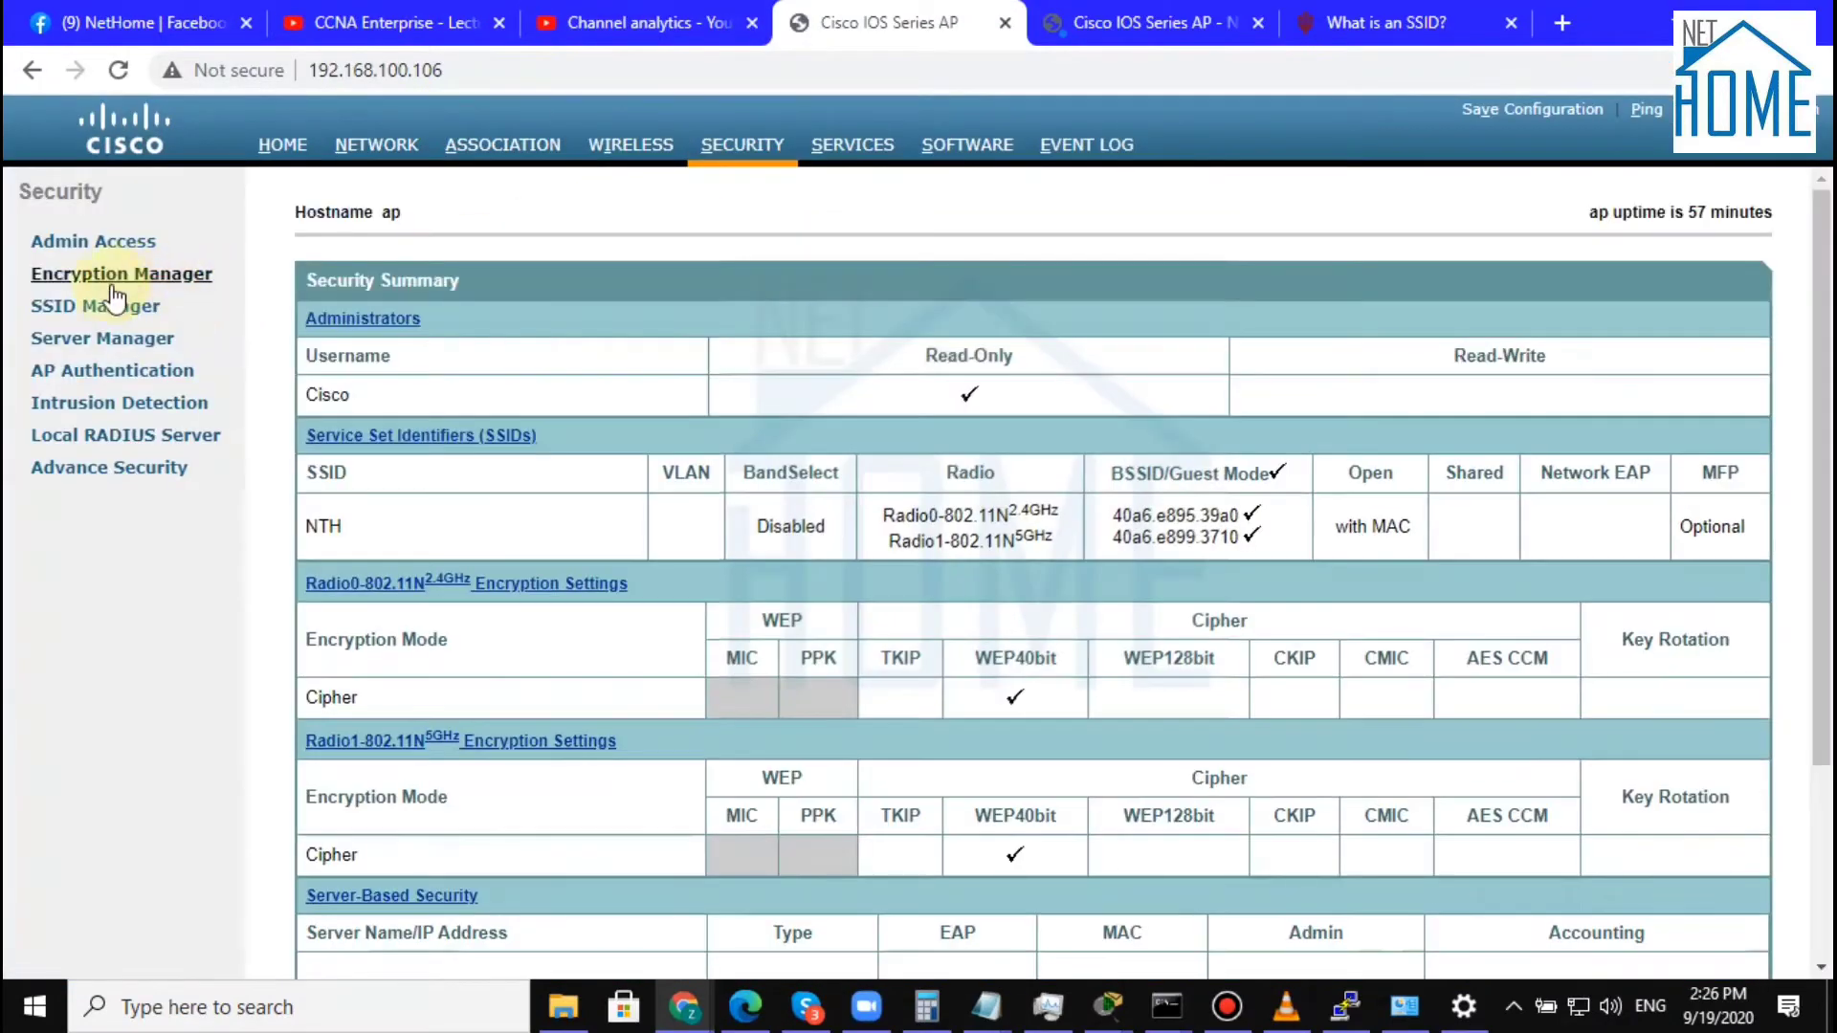
{"action": "left_click", "coordinate": [95, 306]}
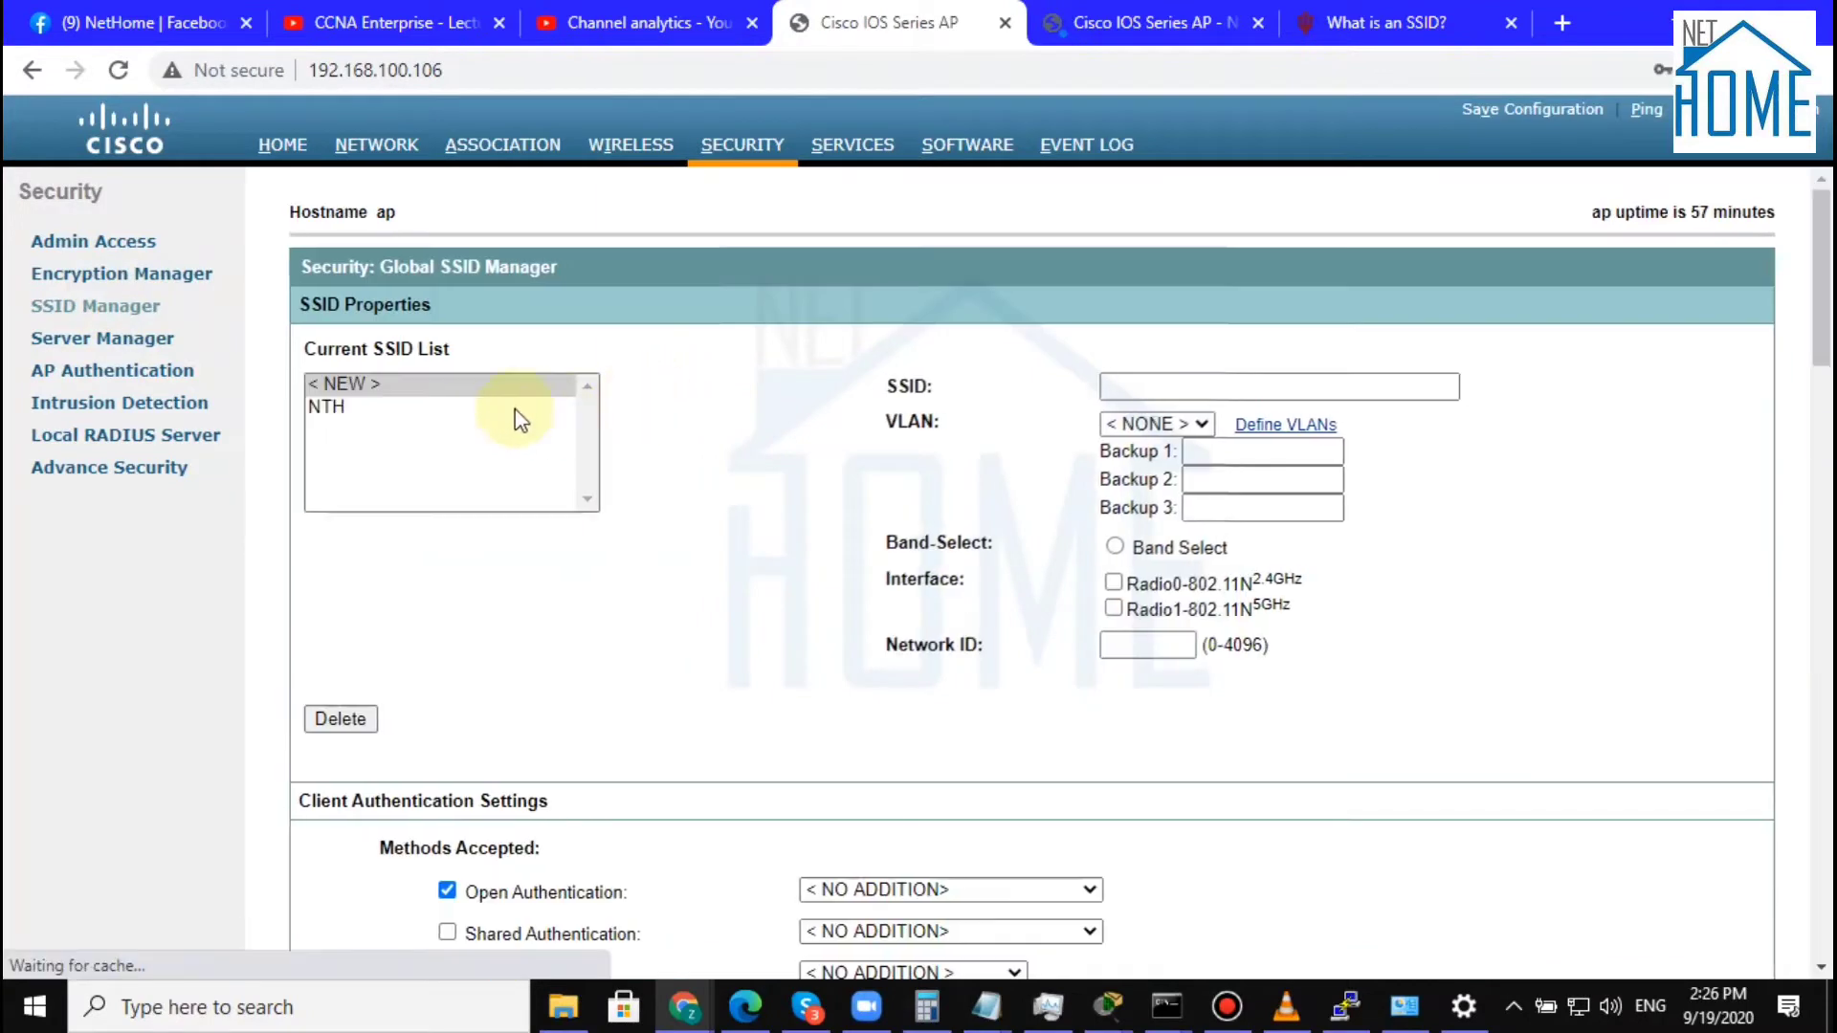
- Load the NTH SSID in the SSID Manager and examine its client authentication settings
{"action": "left_click", "coordinate": [362, 413]}
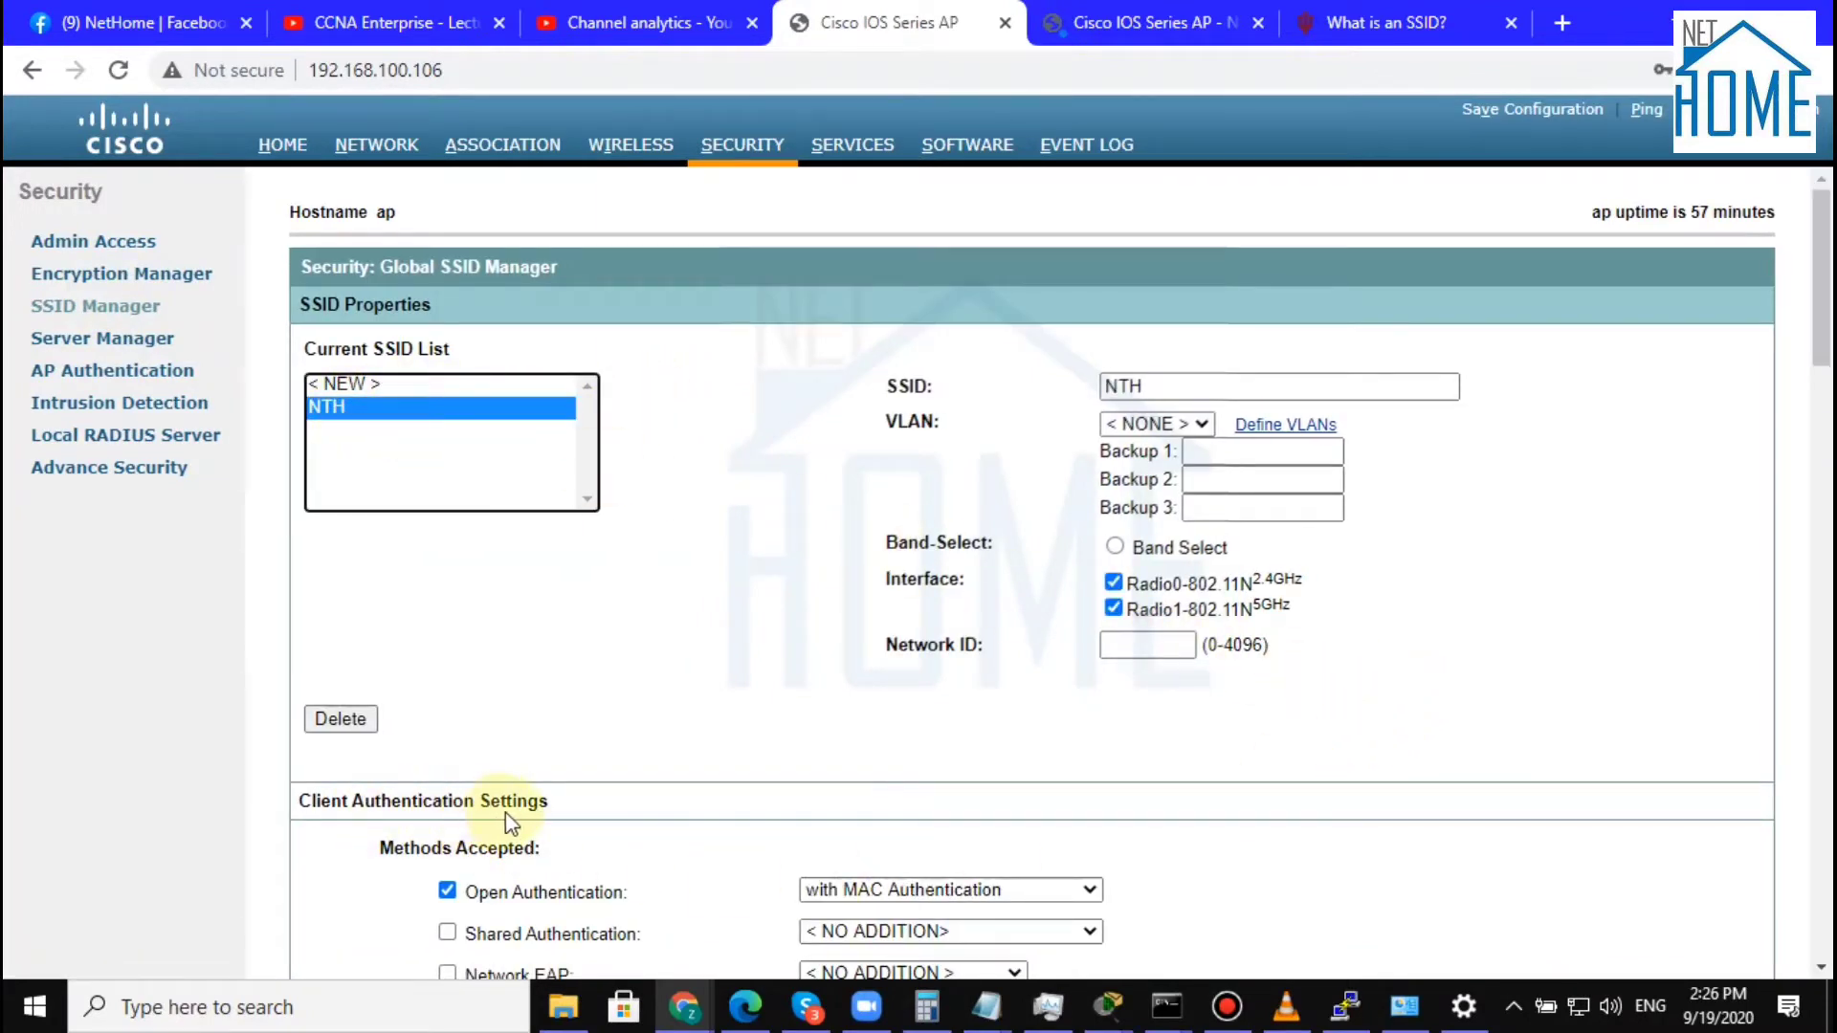
{"action": "scroll", "coordinate": [1812, 275], "scroll_direction": "down", "scroll_amount": 5}
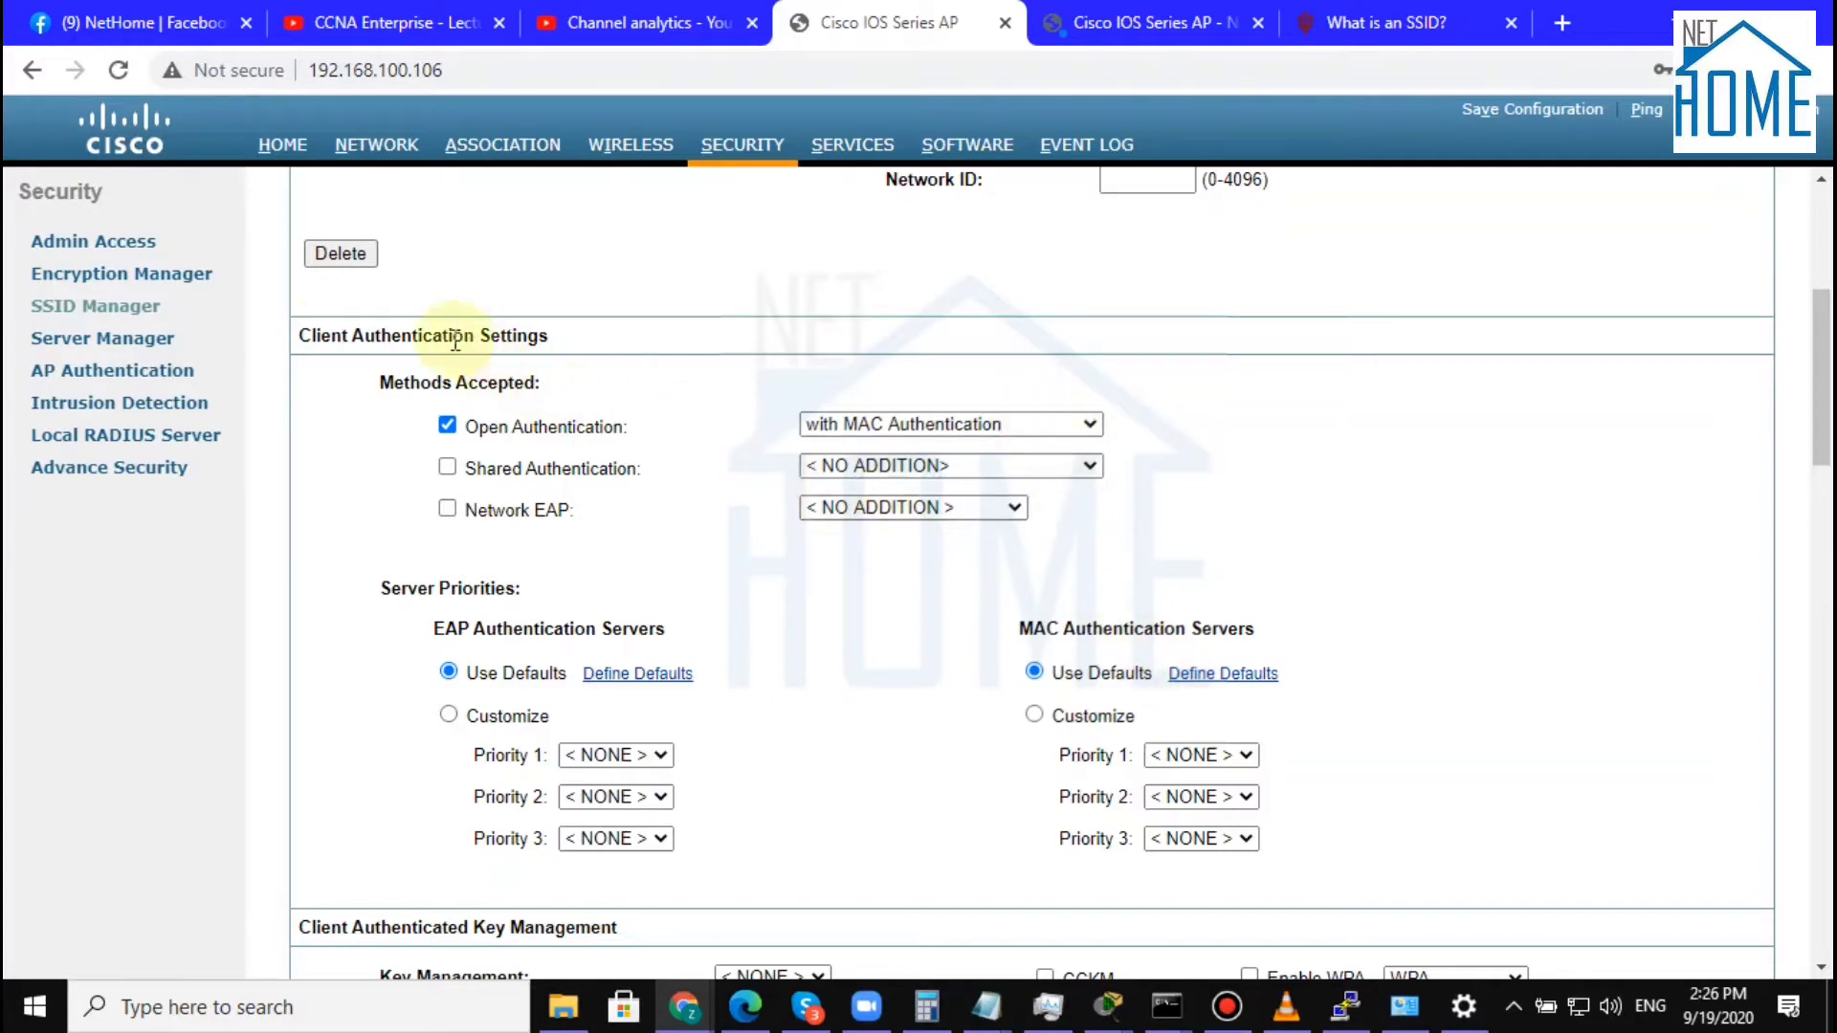
{"action": "scroll", "coordinate": [1805, 217], "scroll_direction": "up", "scroll_amount": 5}
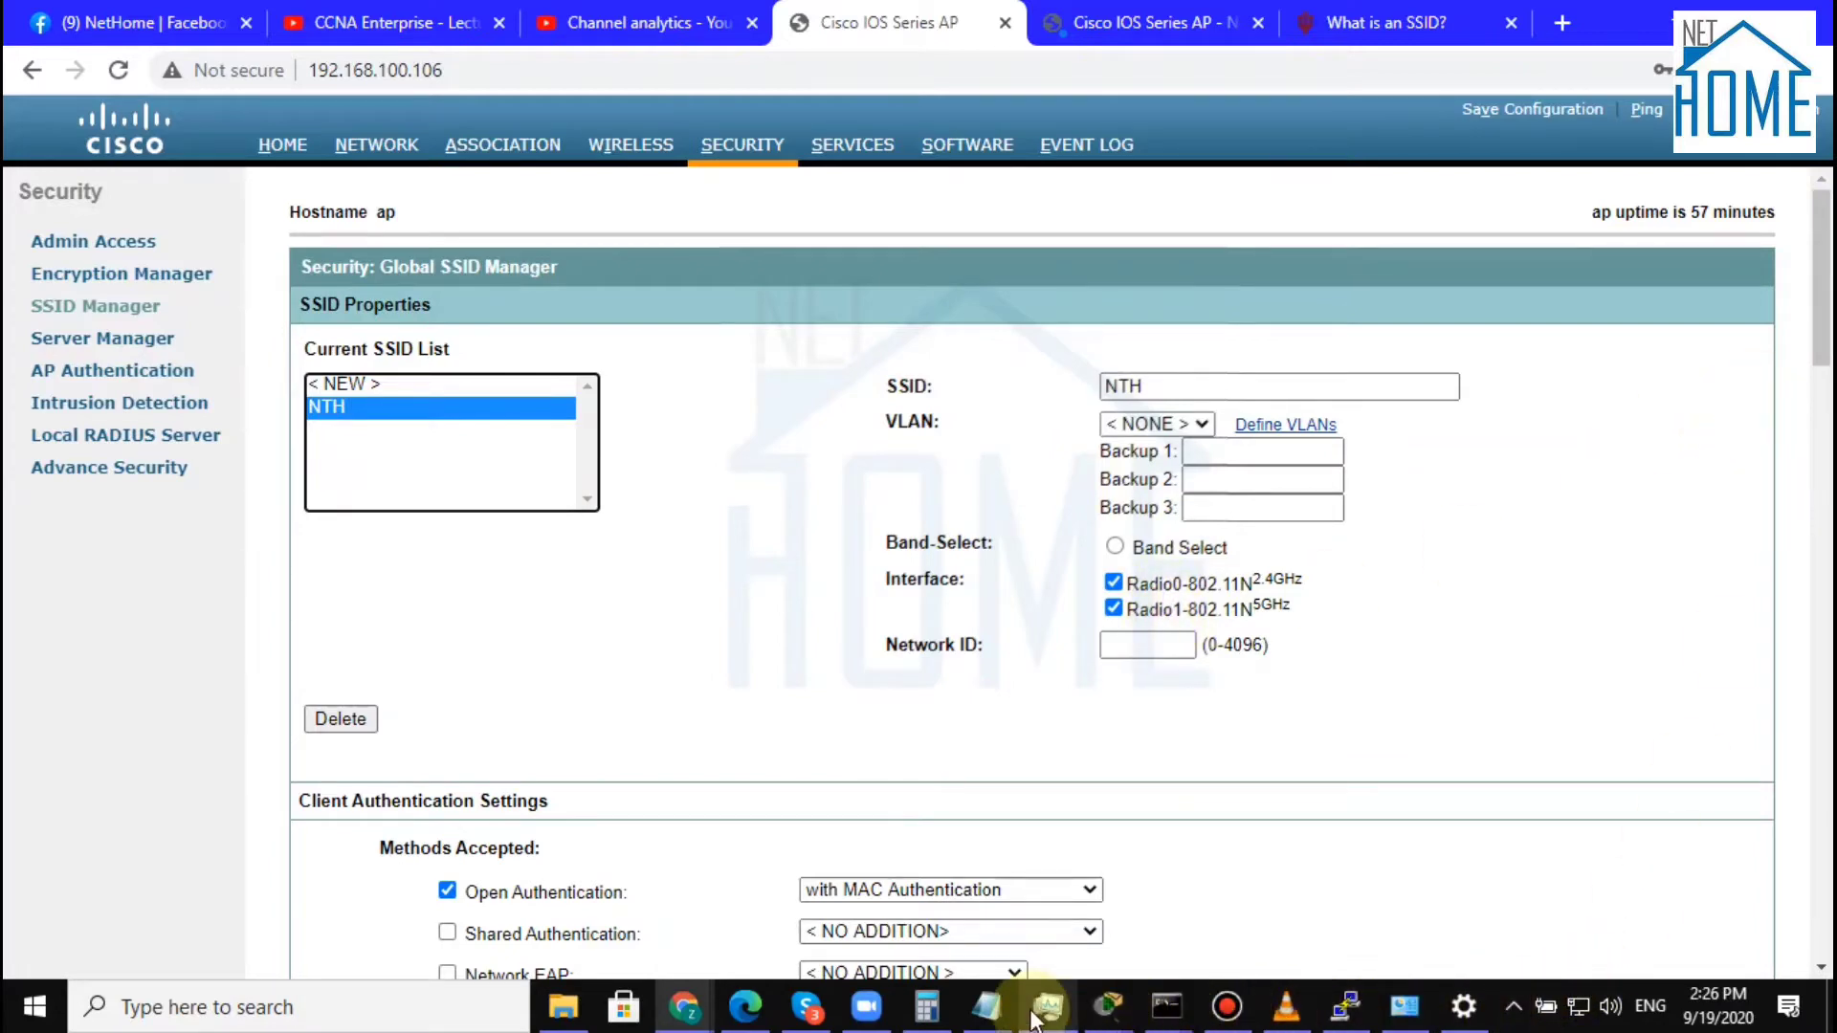
- Return to the Notepad configuration notes and add the item "4) Infrastructure broadcast Guest mode" on a new line
{"action": "left_click", "coordinate": [991, 1011]}
{"action": "left_click", "coordinate": [1090, 926]}
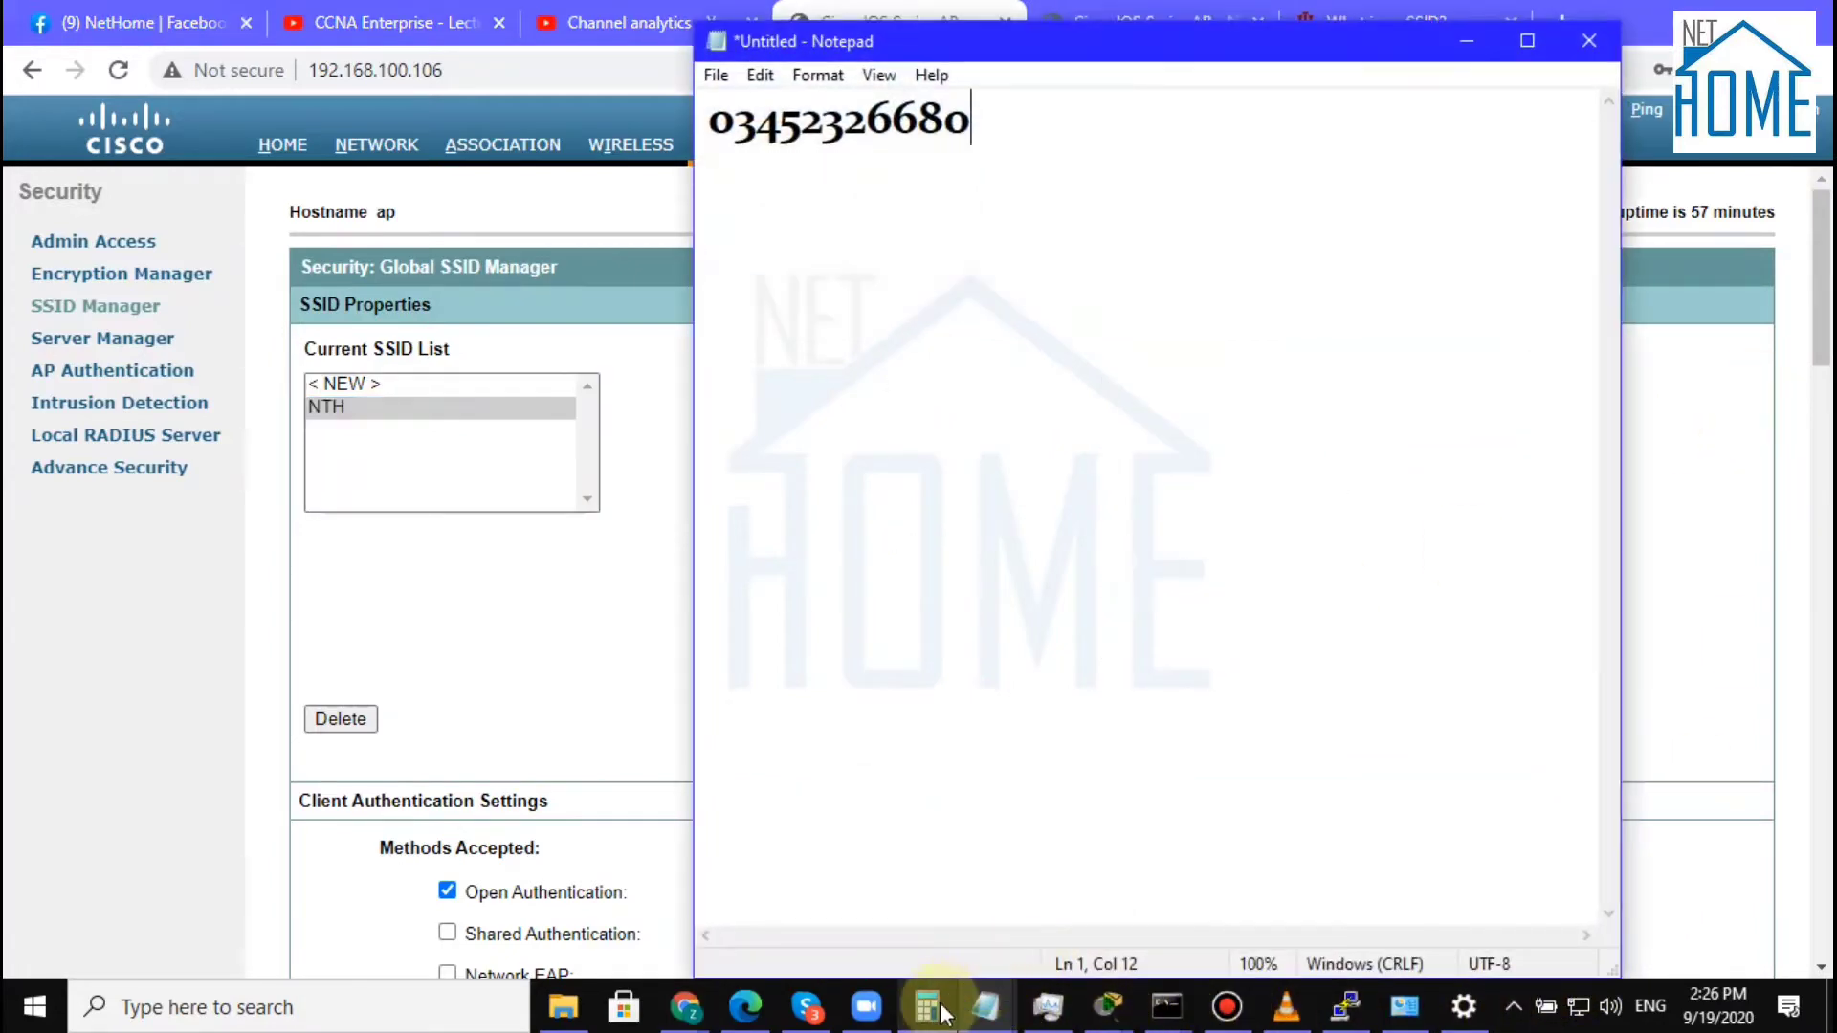
{"action": "mouse_move", "coordinate": [985, 1005]}
{"action": "left_click", "coordinate": [968, 935]}
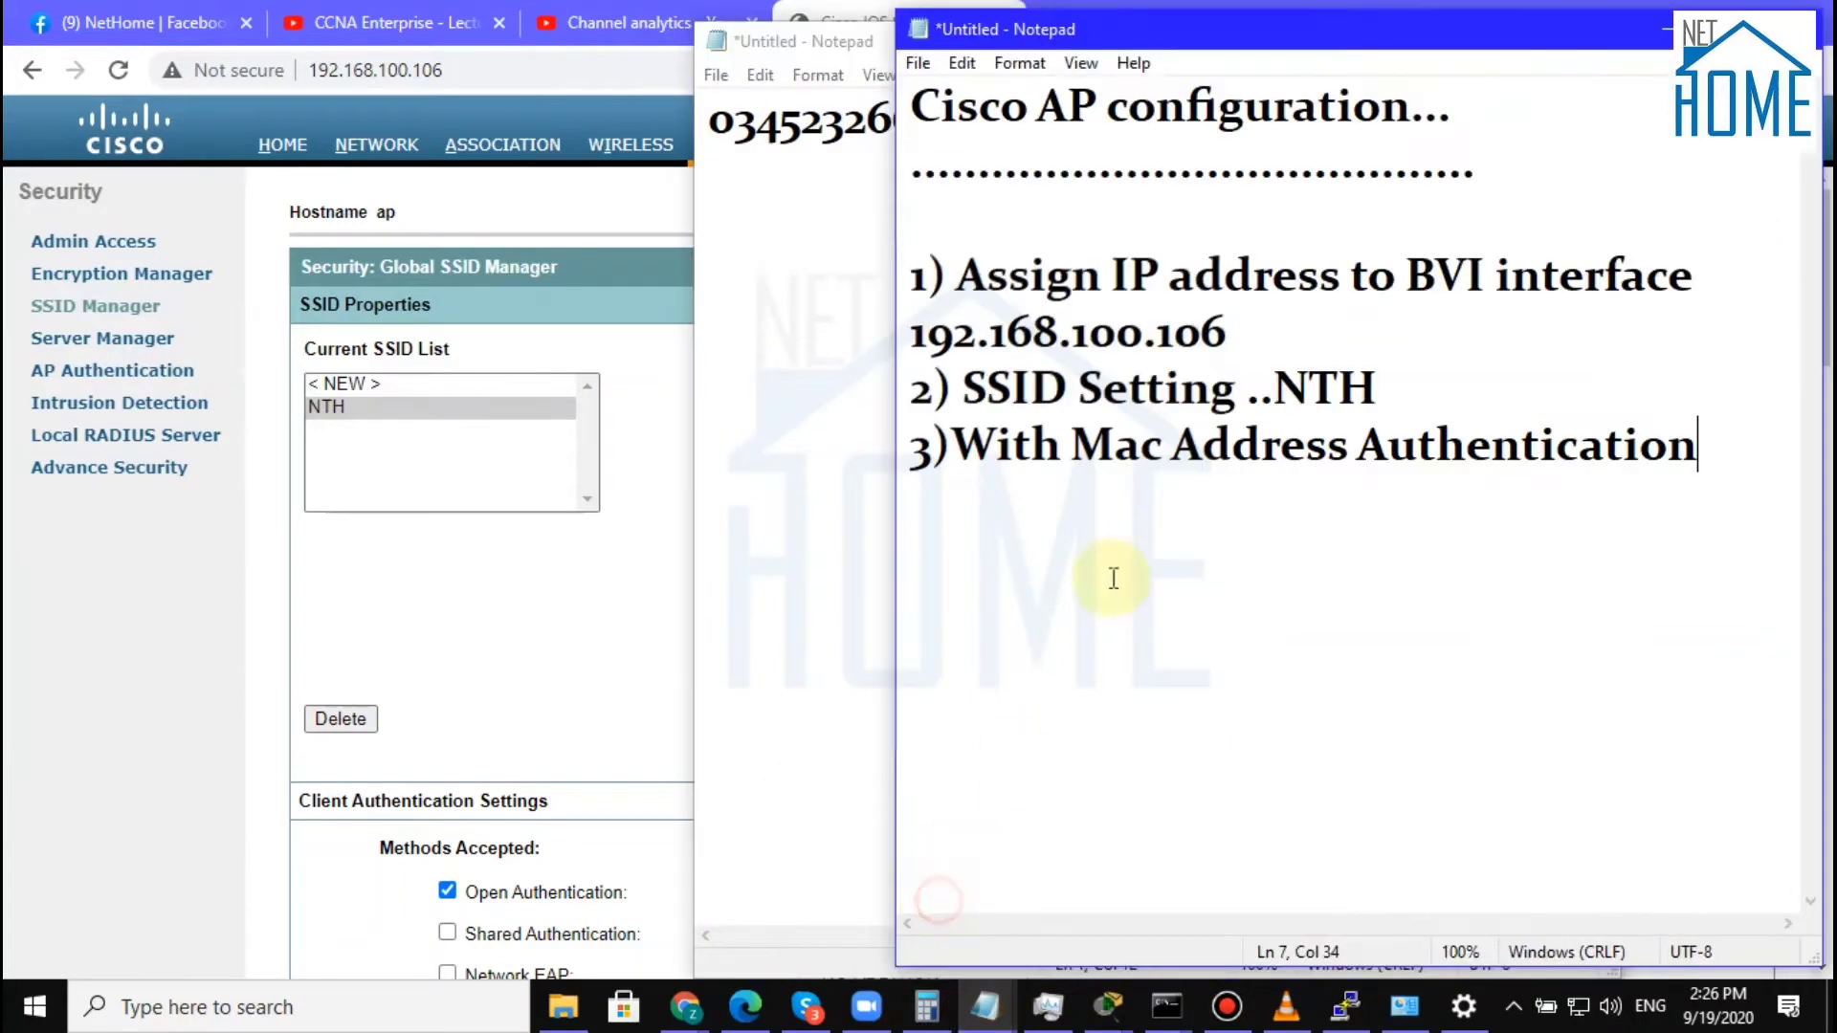
{"action": "key", "text": "Return"}
{"action": "type", "text": "4)"}
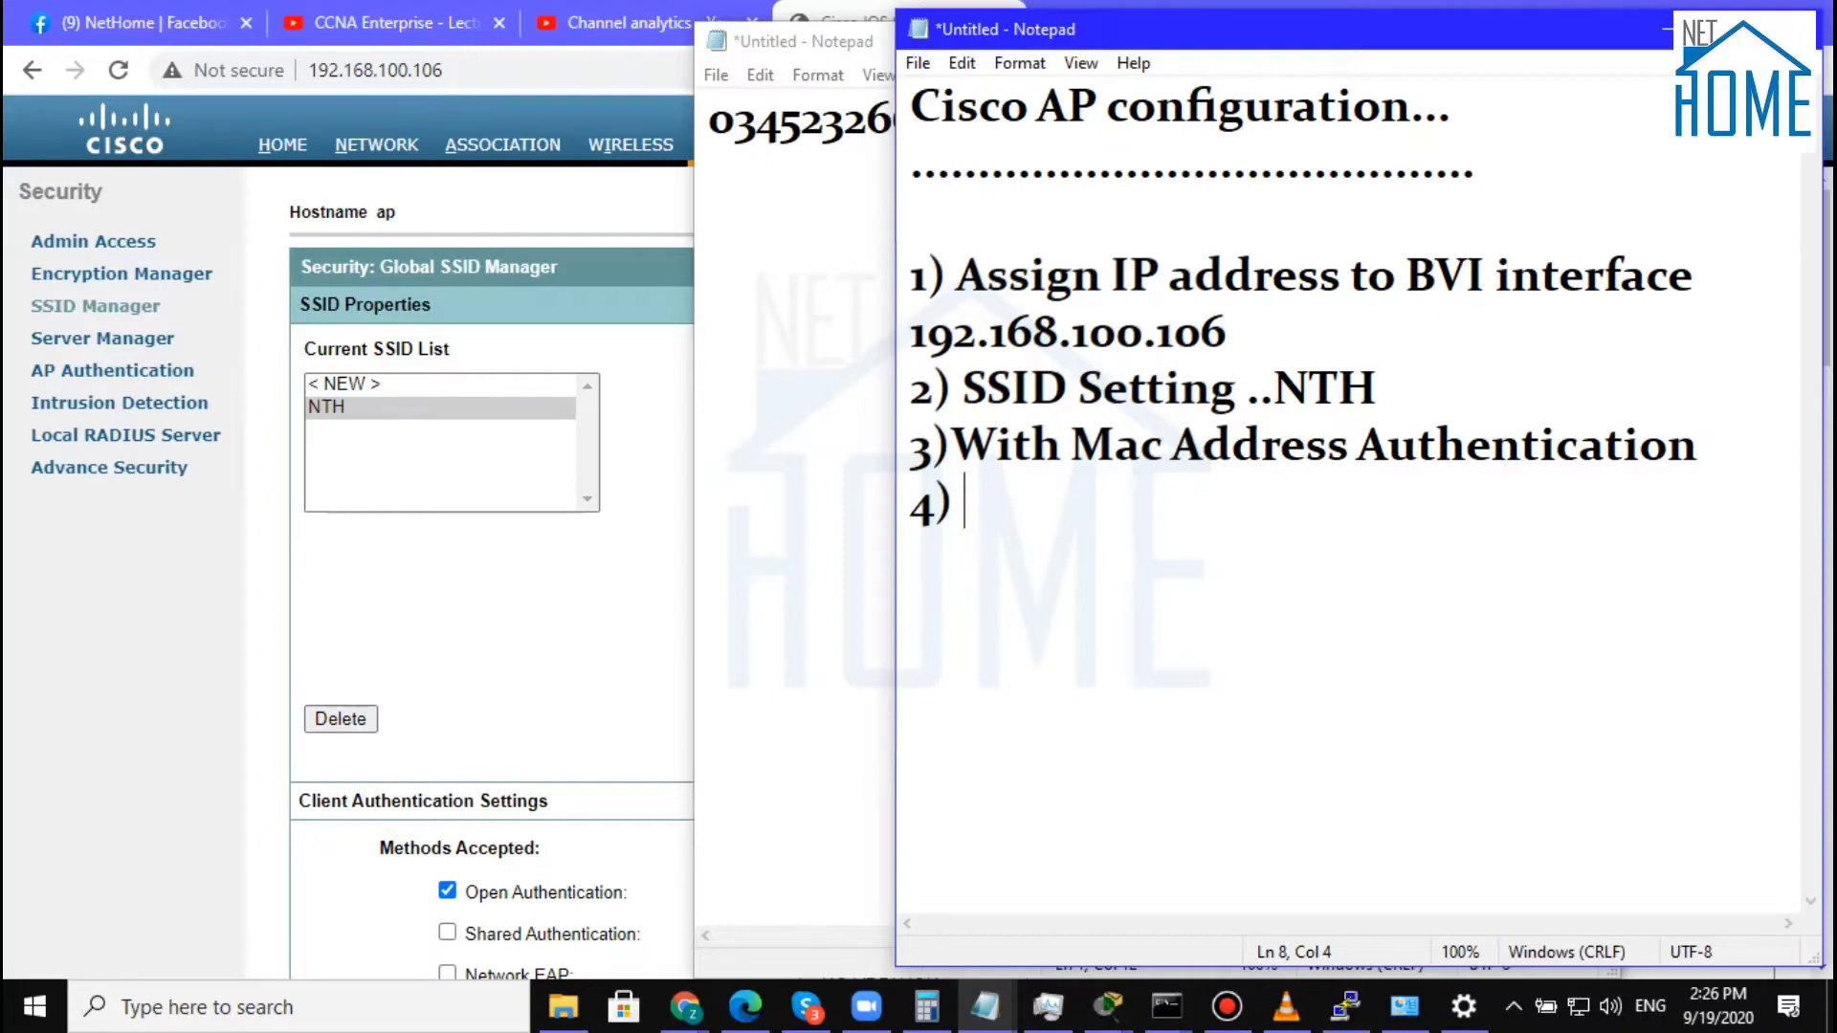
{"action": "type", "text": "Infrast"}
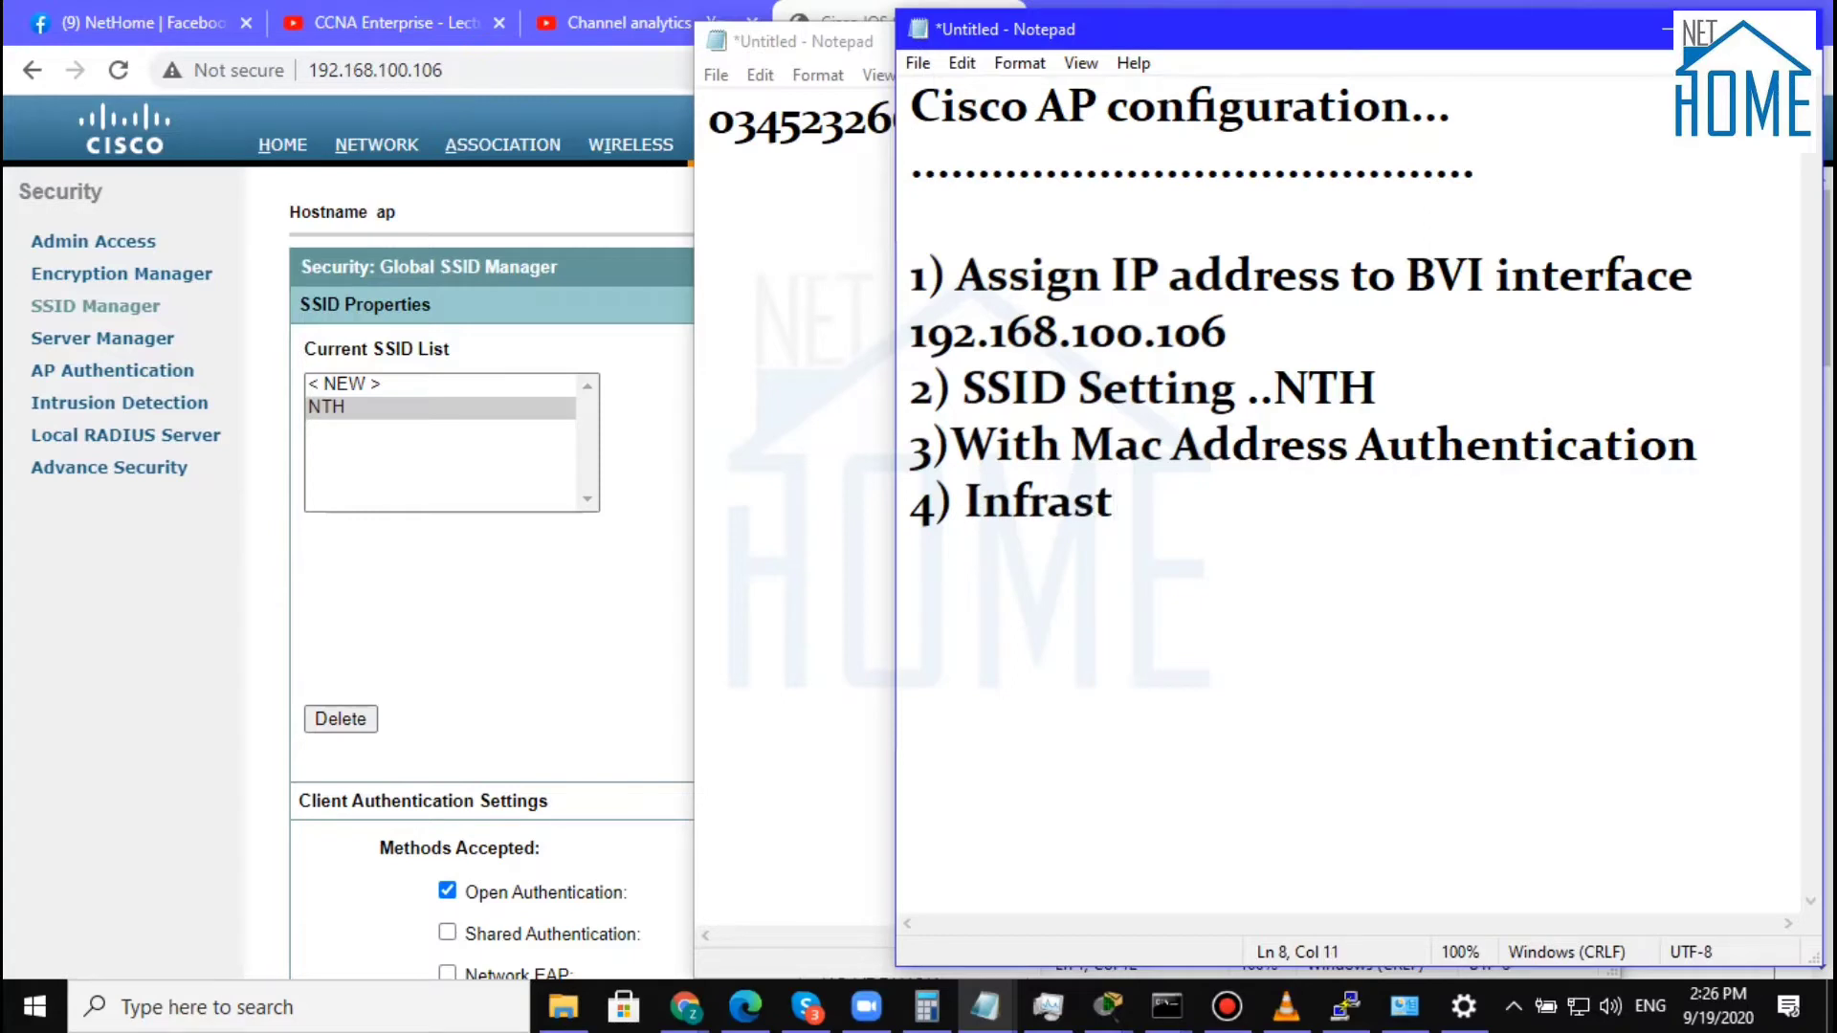
{"action": "type", "text": "ructure "}
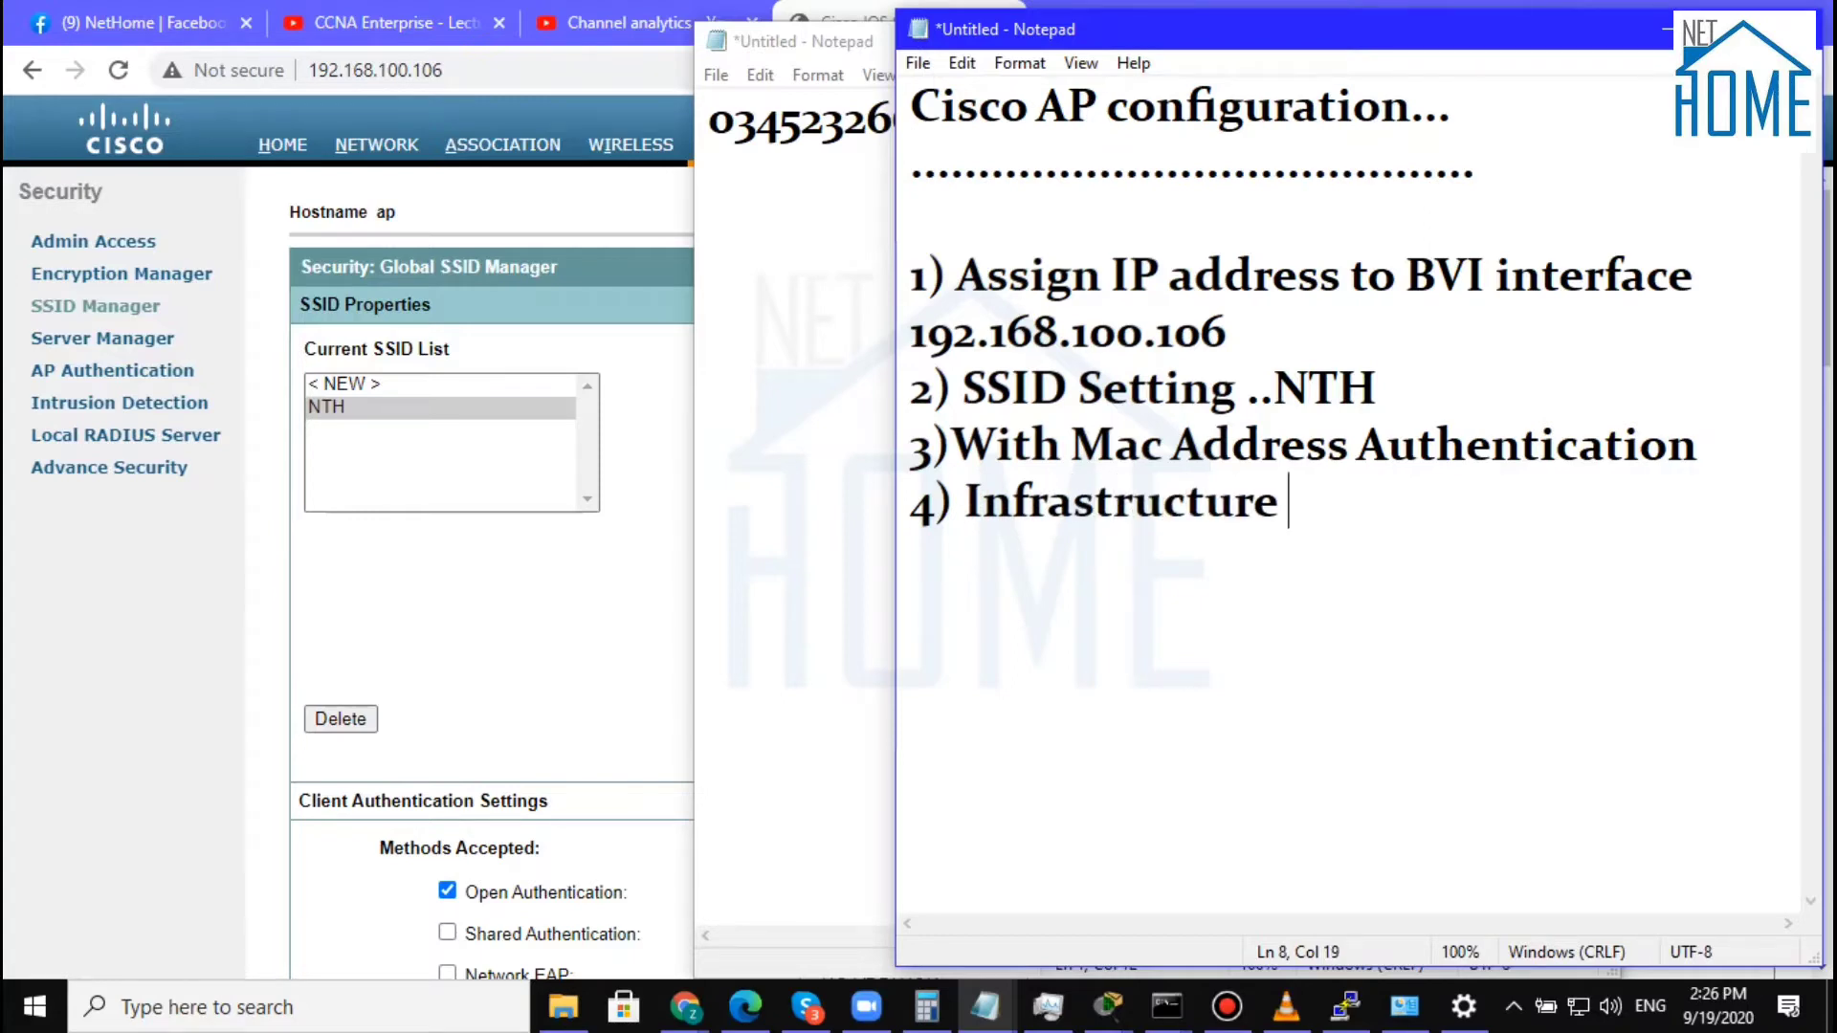
{"action": "type", "text": "broad"}
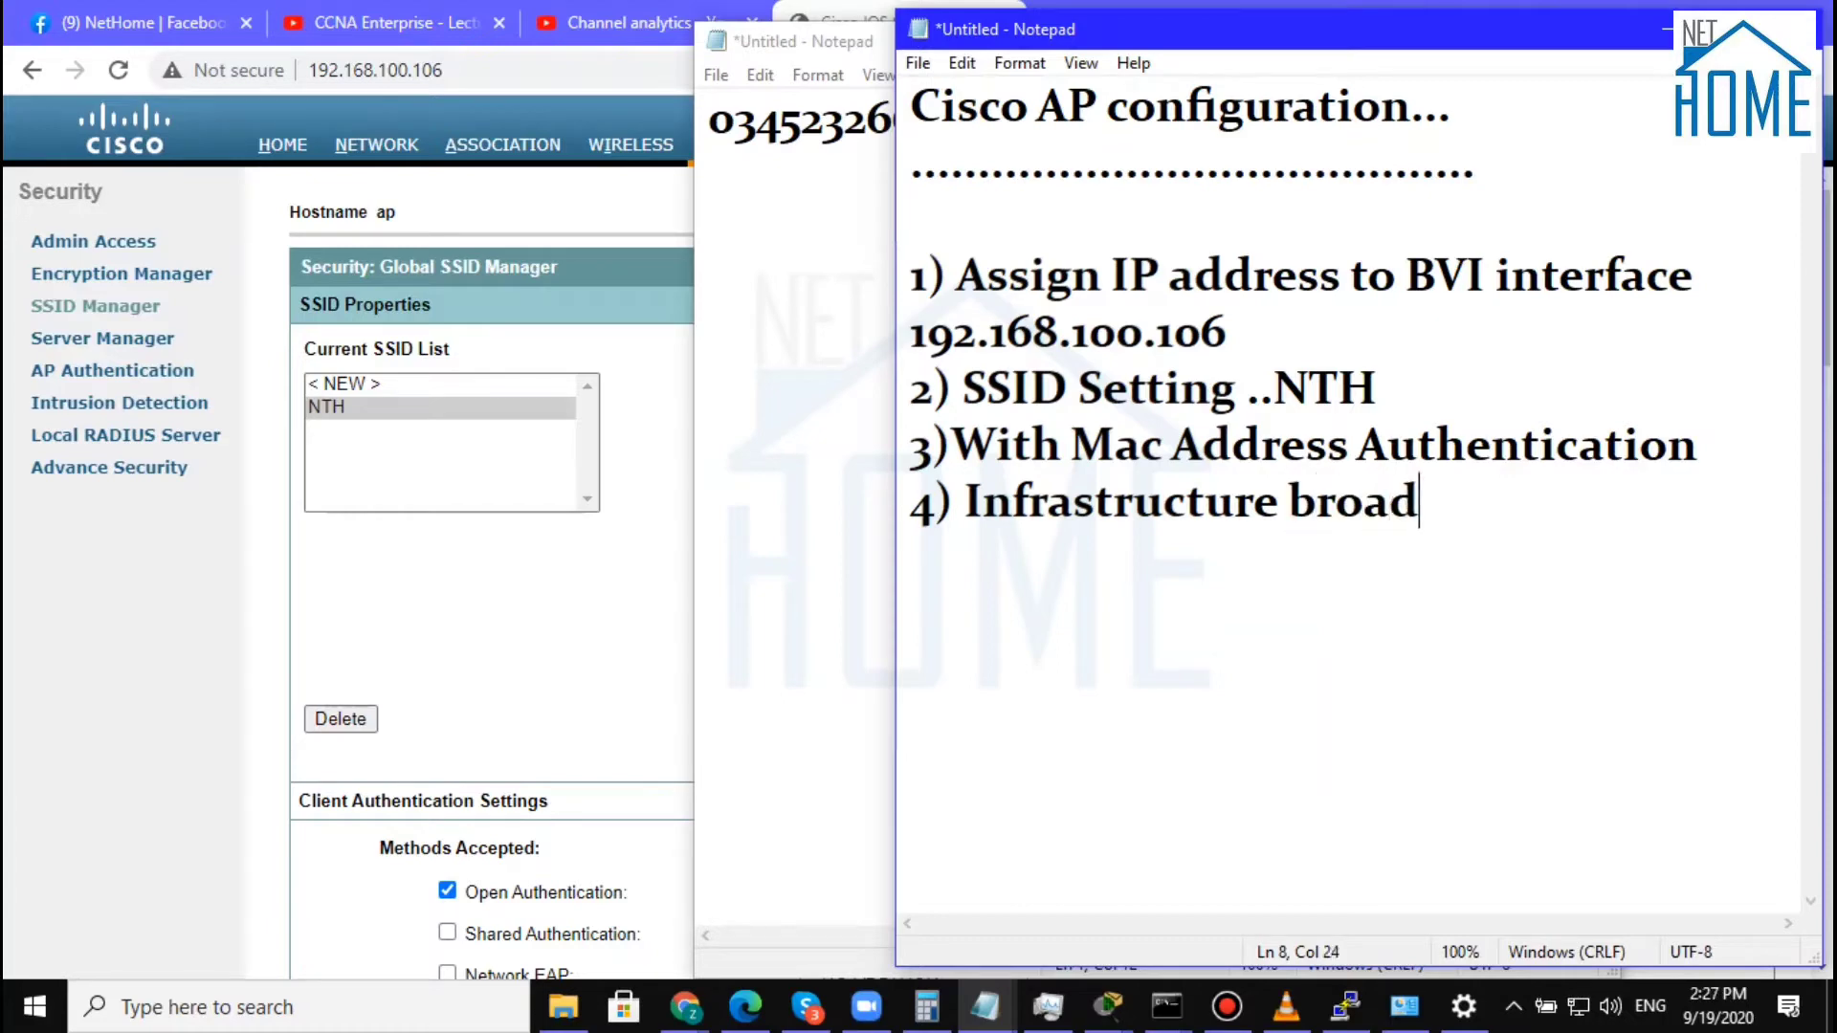
{"action": "type", "text": "cast "}
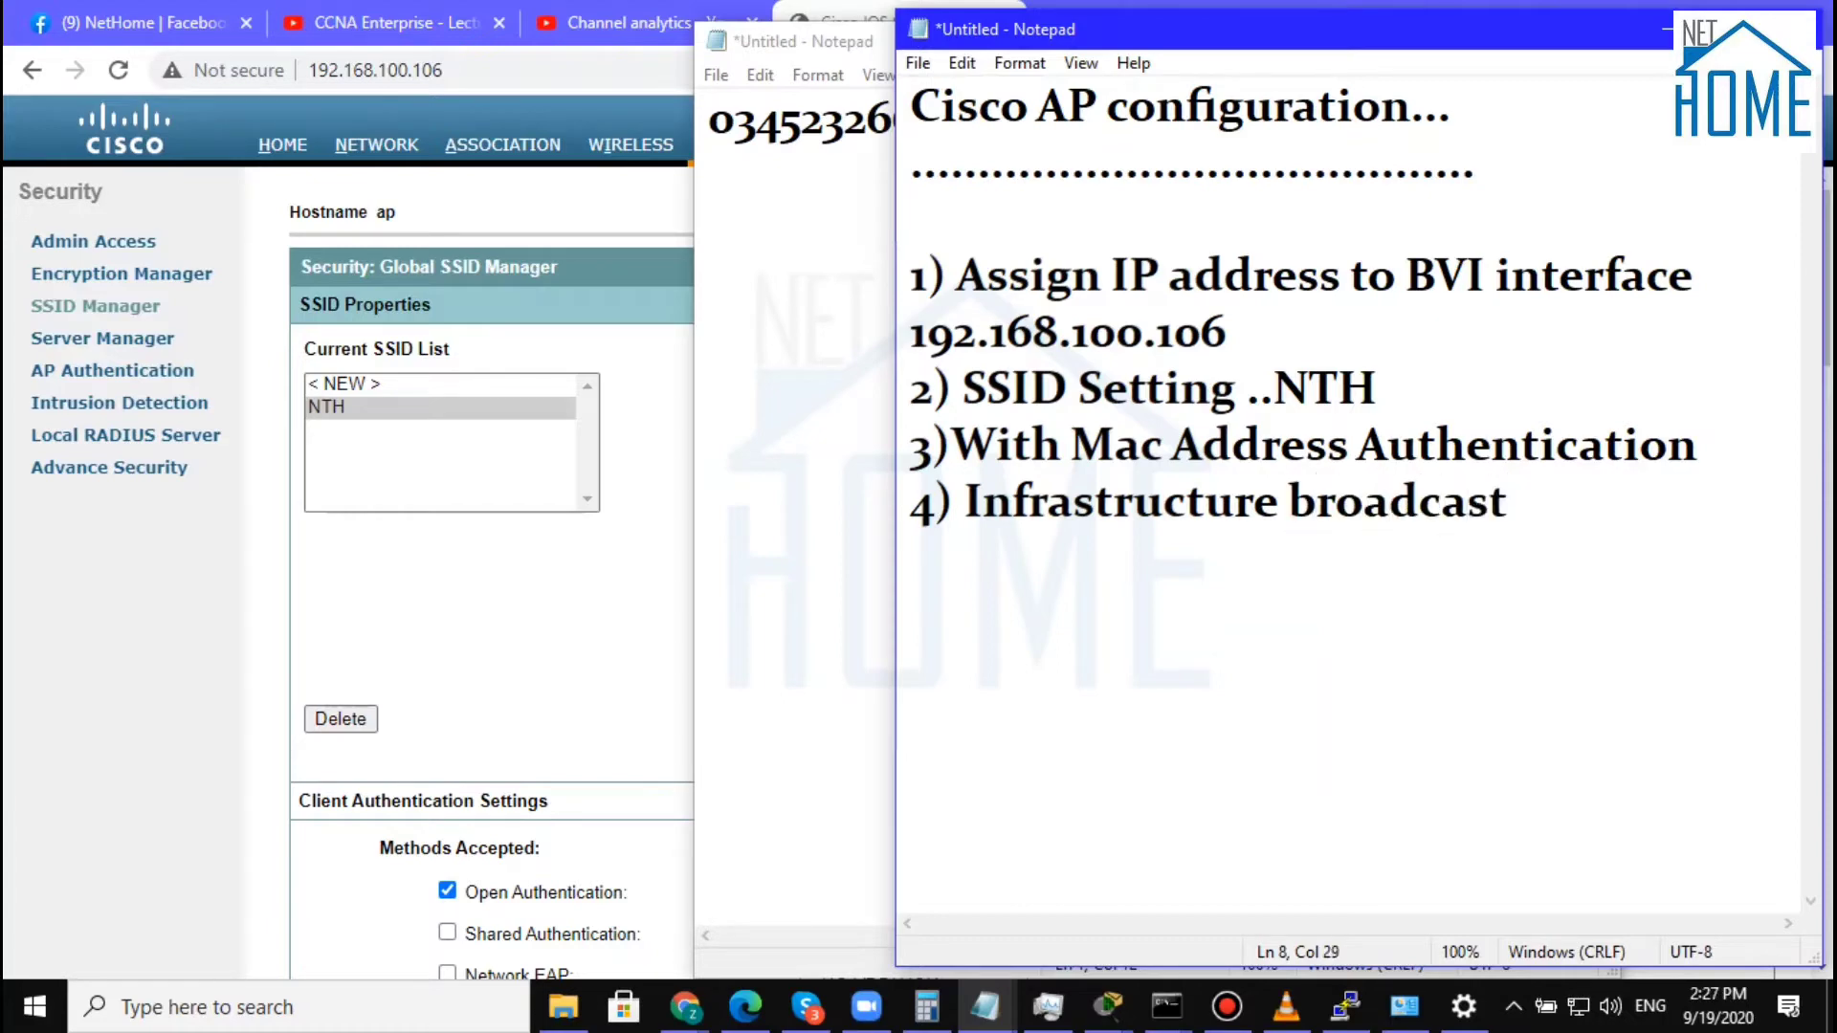
{"action": "type", "text": "Guest"}
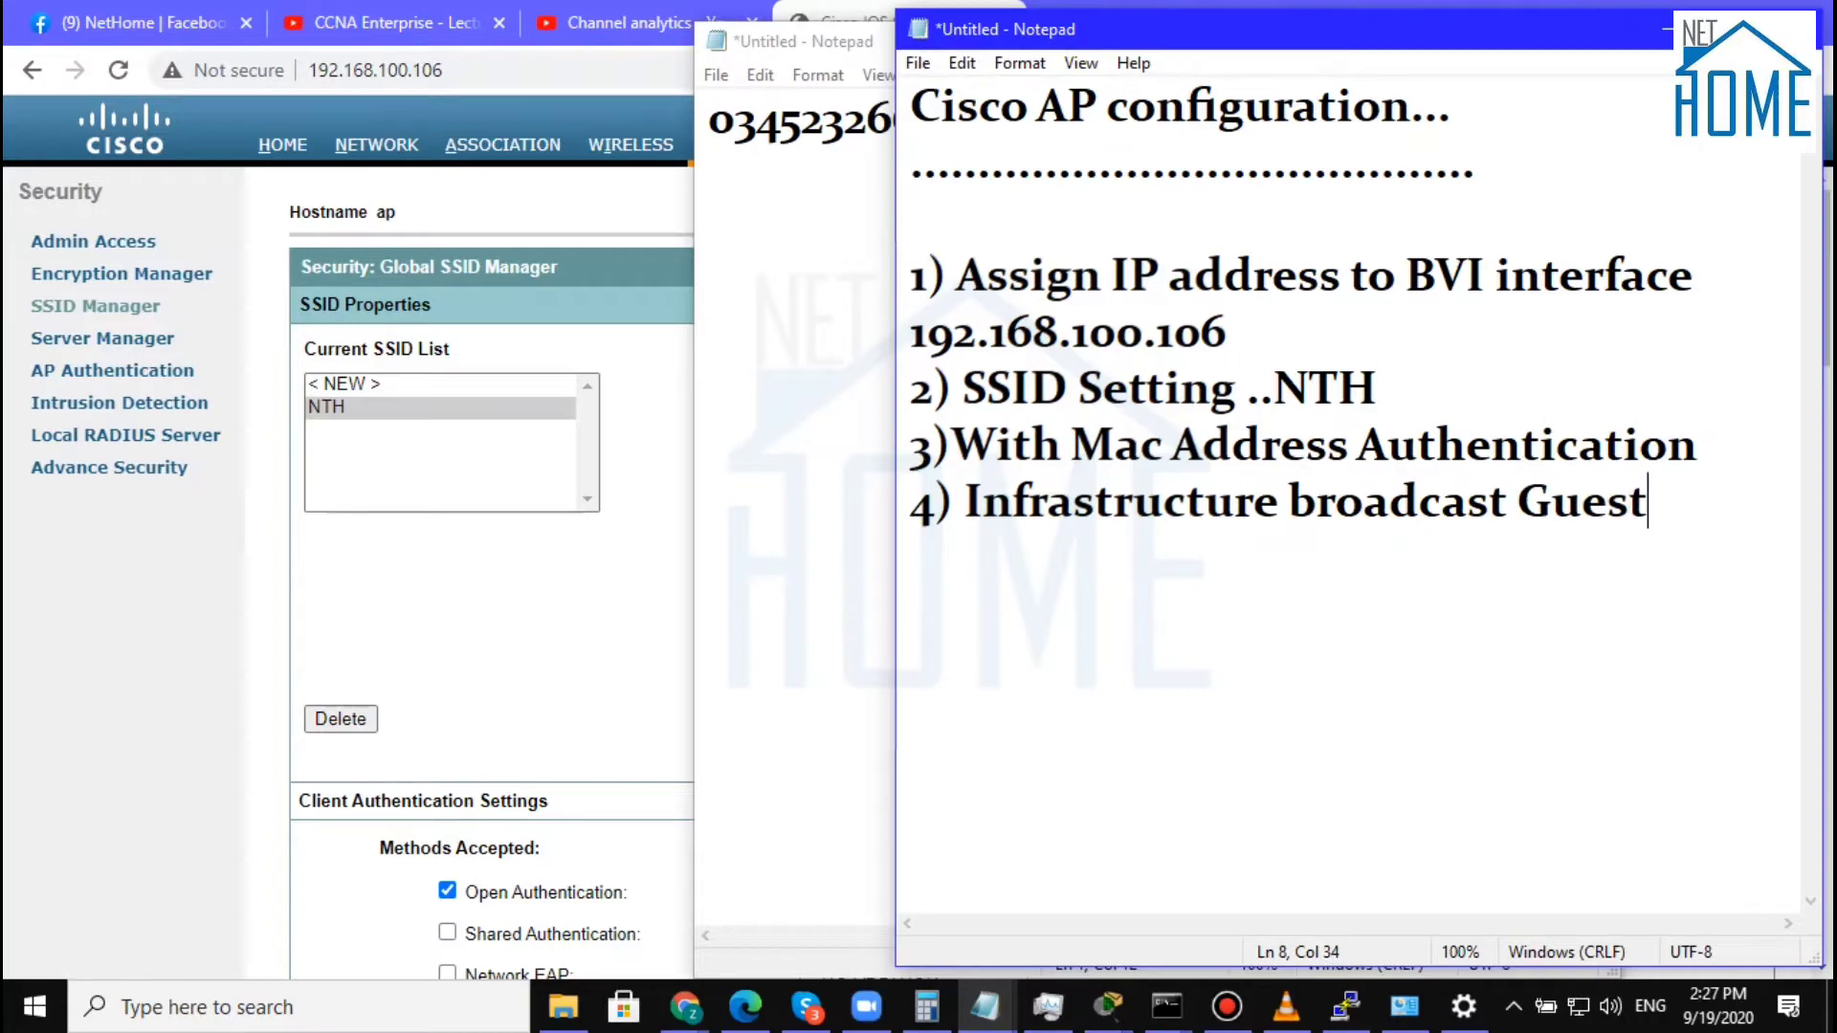
{"action": "type", "text": " mode"}
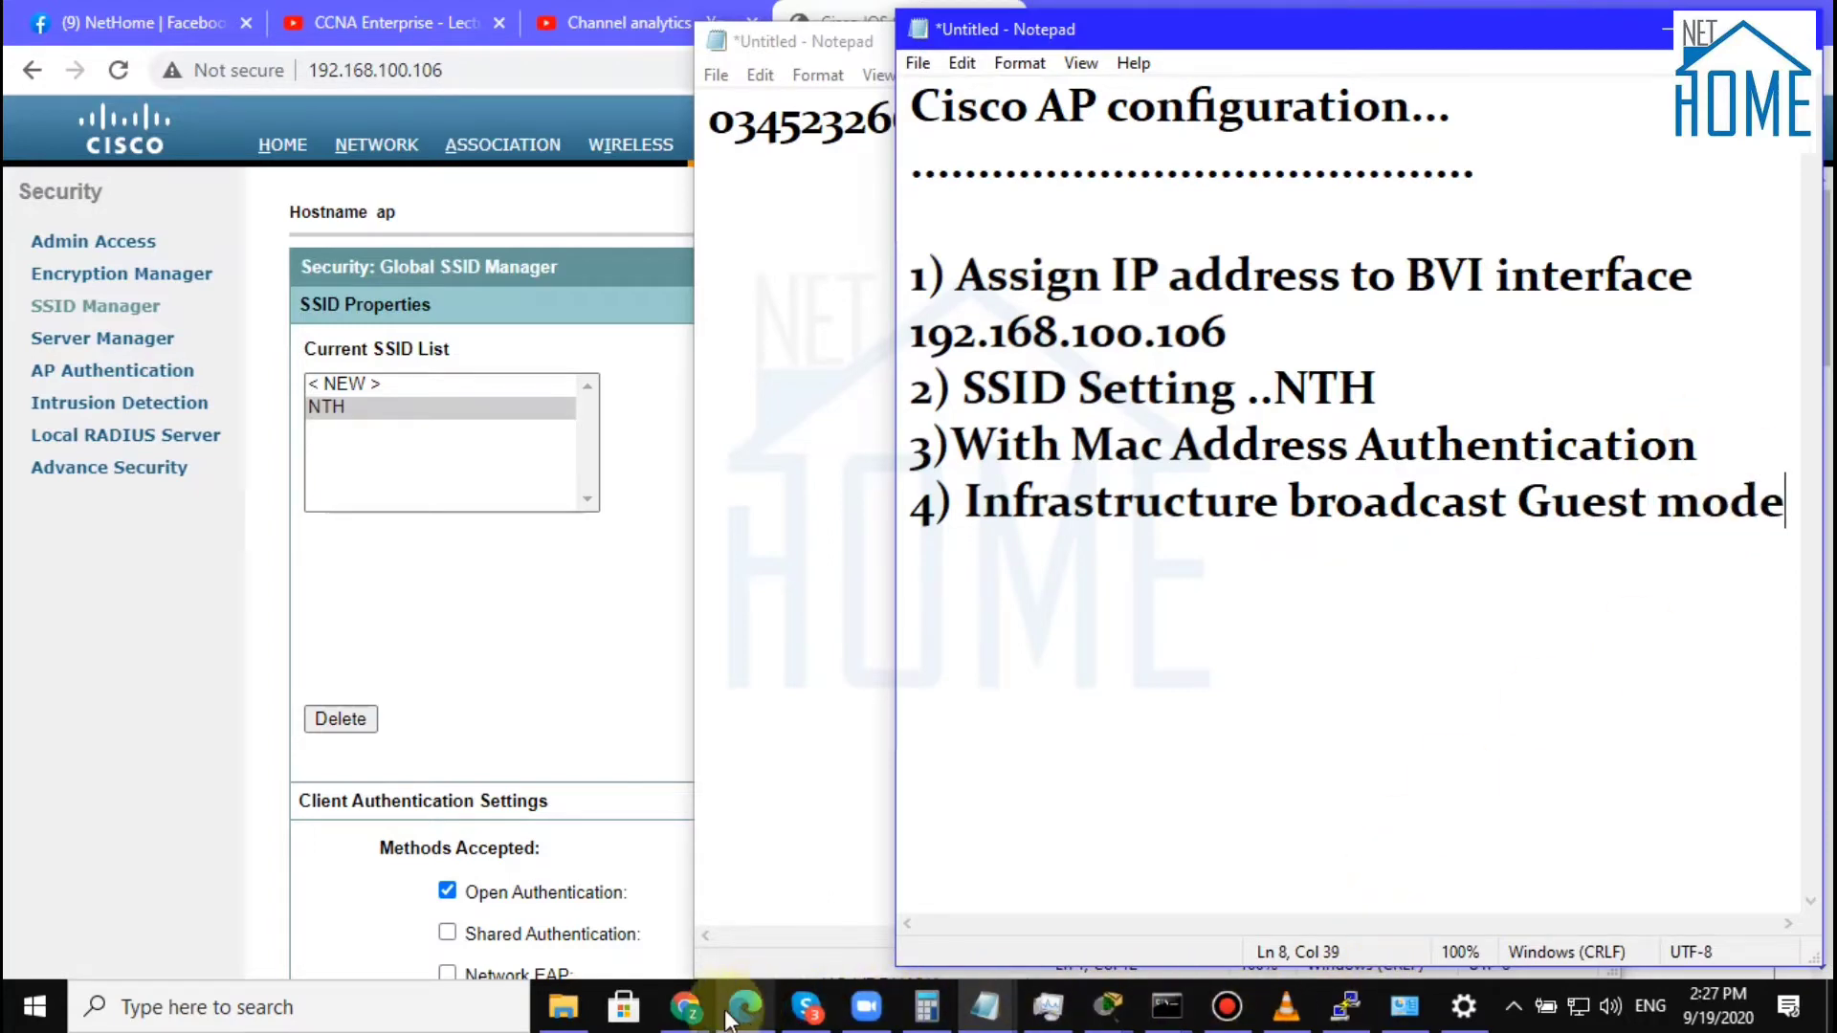
- Switch back to the Cisco IOS Series AP page in Chrome and examine the Guest Mode/Infrastructure SSID Settings for both radios
{"action": "mouse_move", "coordinate": [687, 1012]}
{"action": "left_click", "coordinate": [618, 904]}
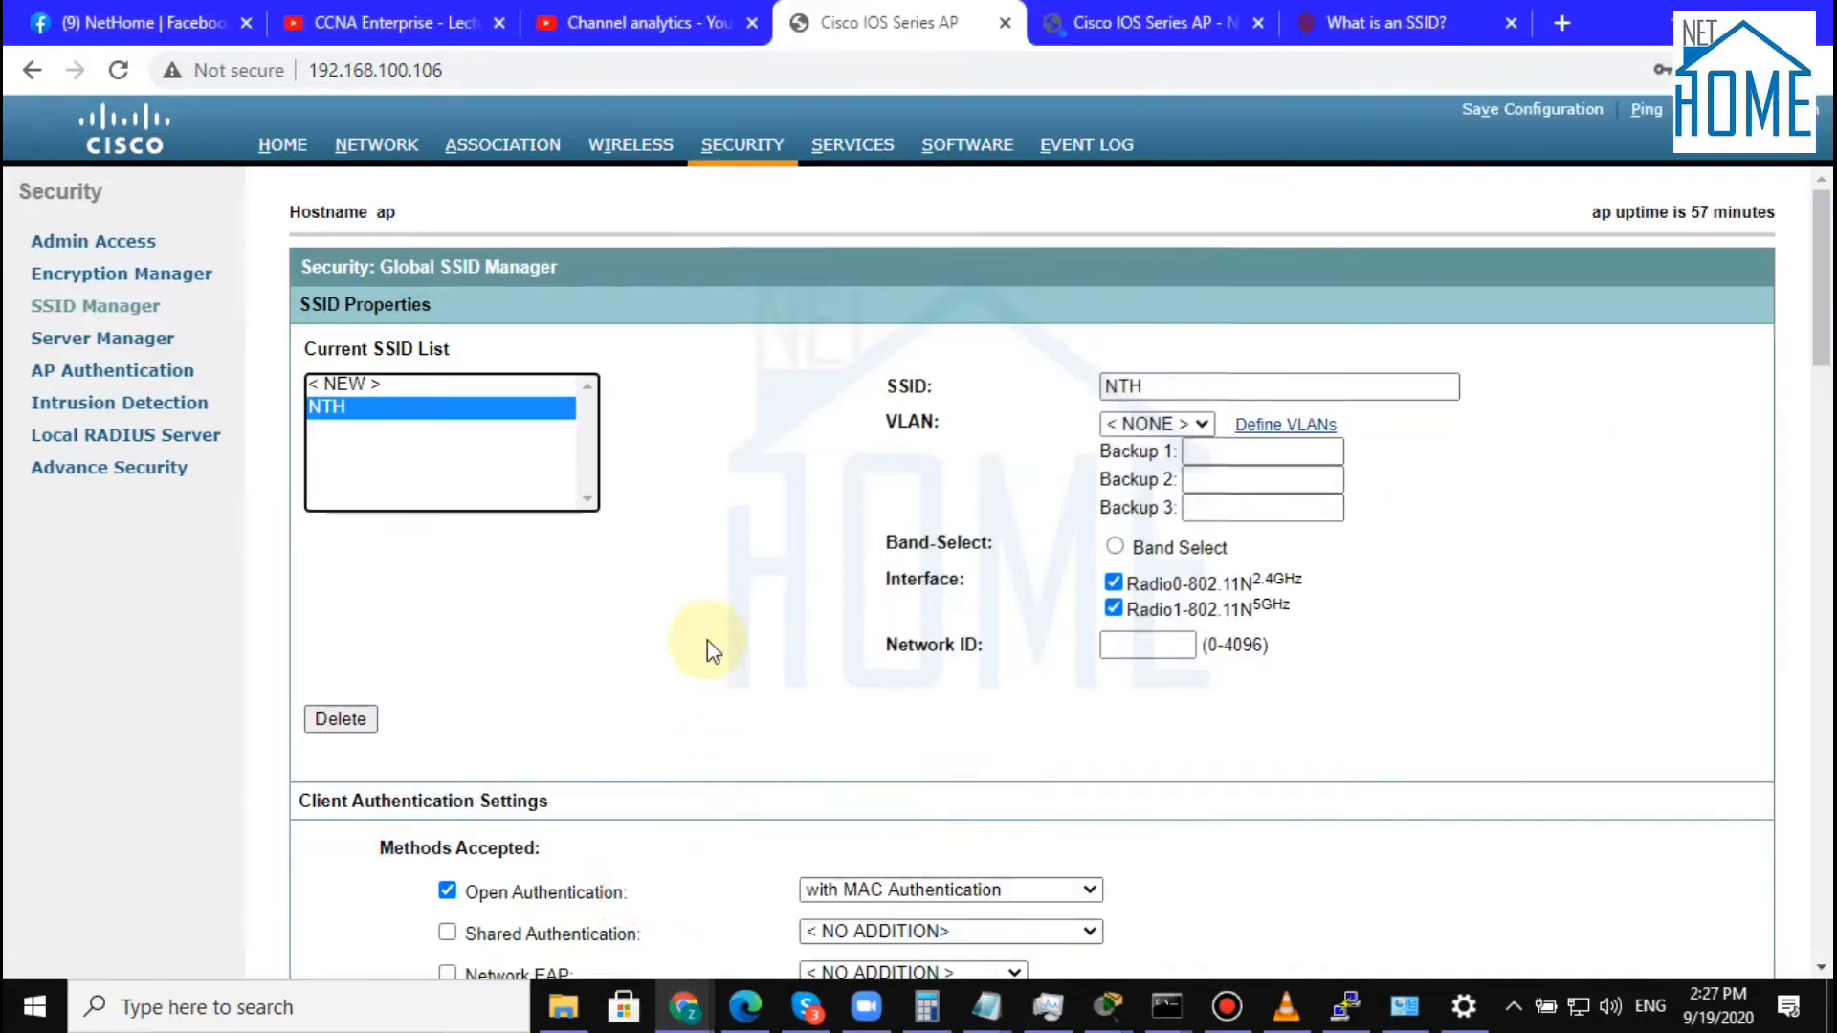
{"action": "scroll", "coordinate": [713, 650], "scroll_direction": "down", "scroll_amount": 15}
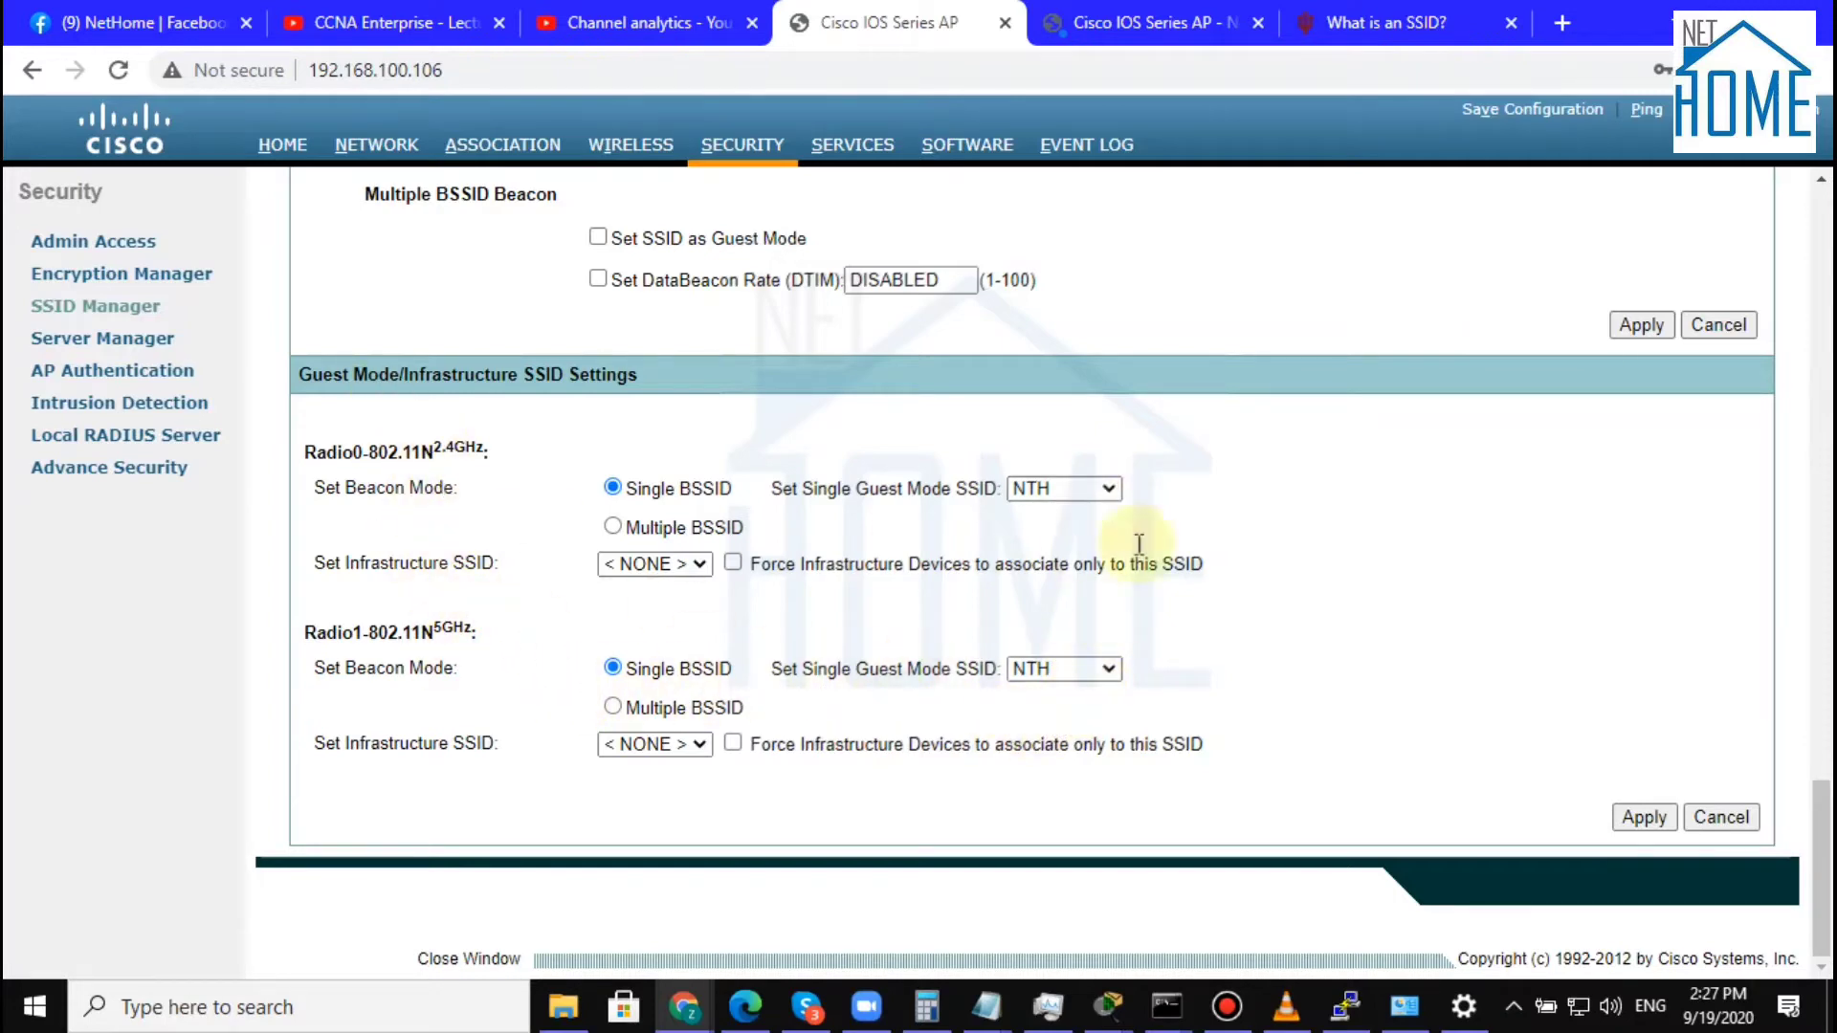
- Return to the Notepad notes and add the item "5)Password (Cipher 40bit)" below the guest mode item
{"action": "mouse_move", "coordinate": [1014, 1016]}
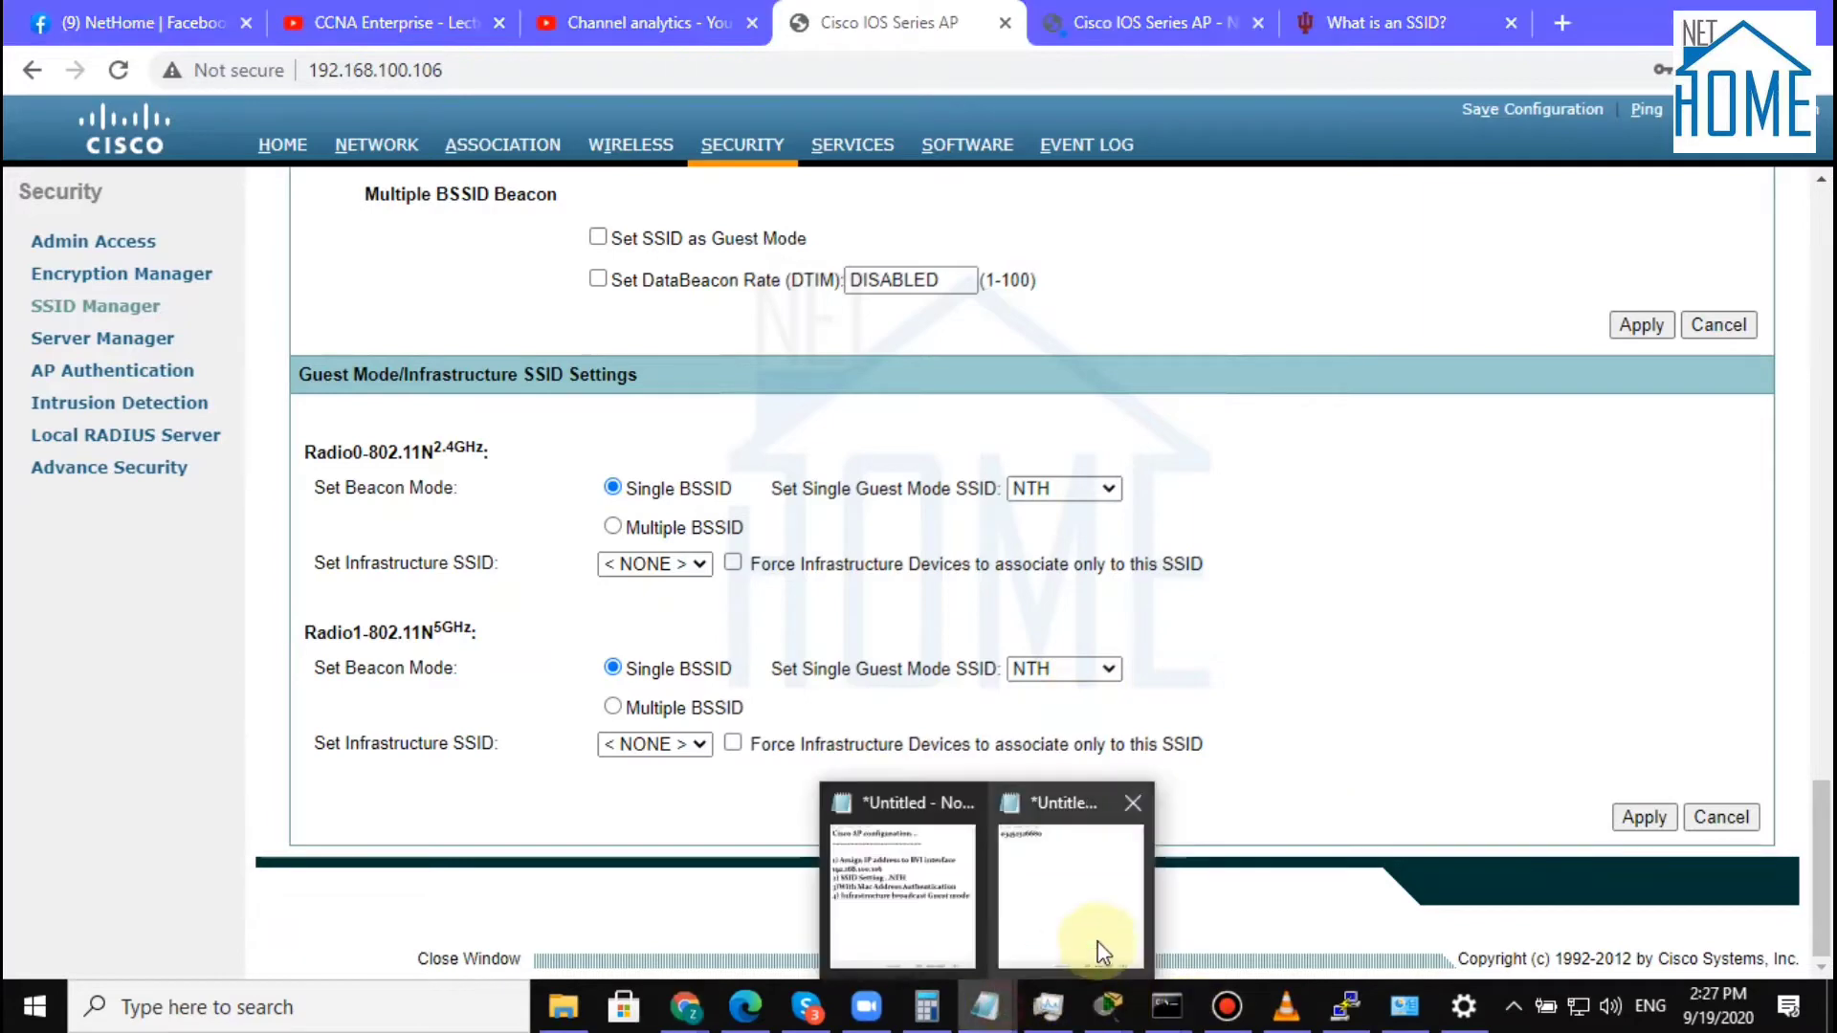
{"action": "left_click", "coordinate": [899, 926]}
{"action": "key", "text": "Return"}
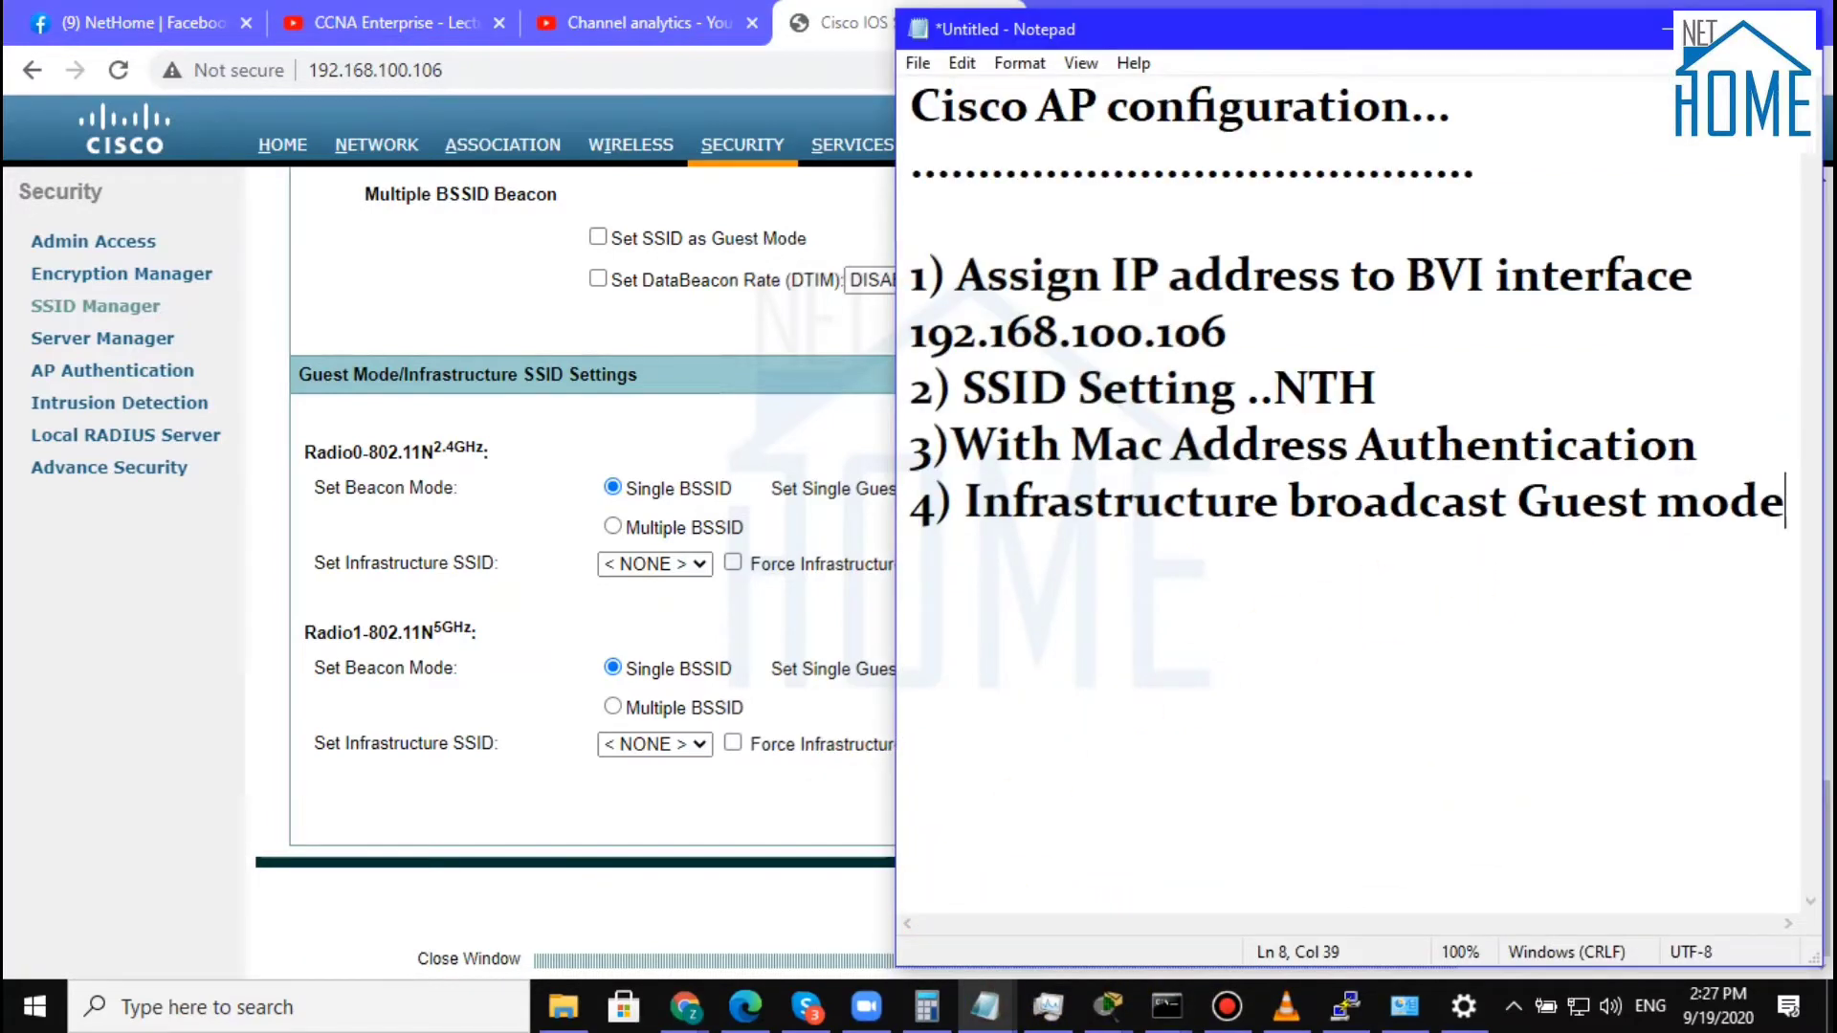
{"action": "type", "text": "5"}
{"action": "type", "text": "PAs"}
{"action": "key", "text": "BackSpace"}
{"action": "key", "text": "BackSpace"}
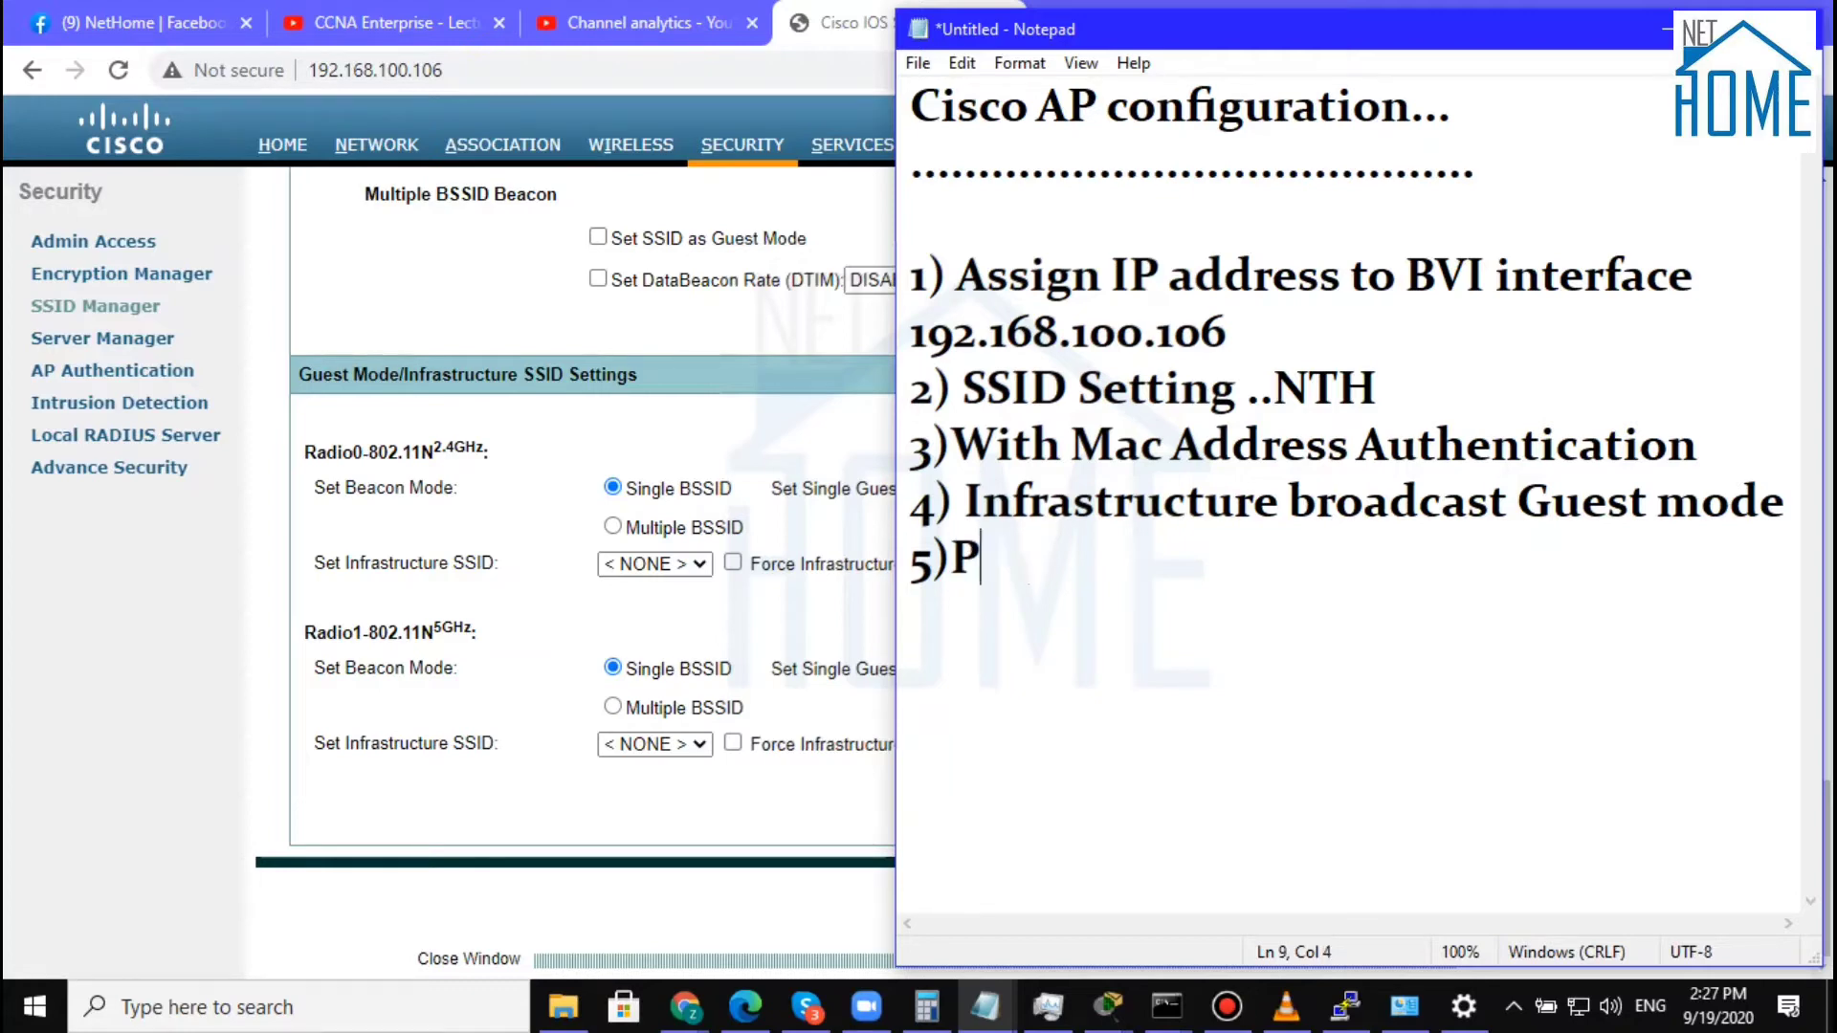
{"action": "type", "text": "assword"}
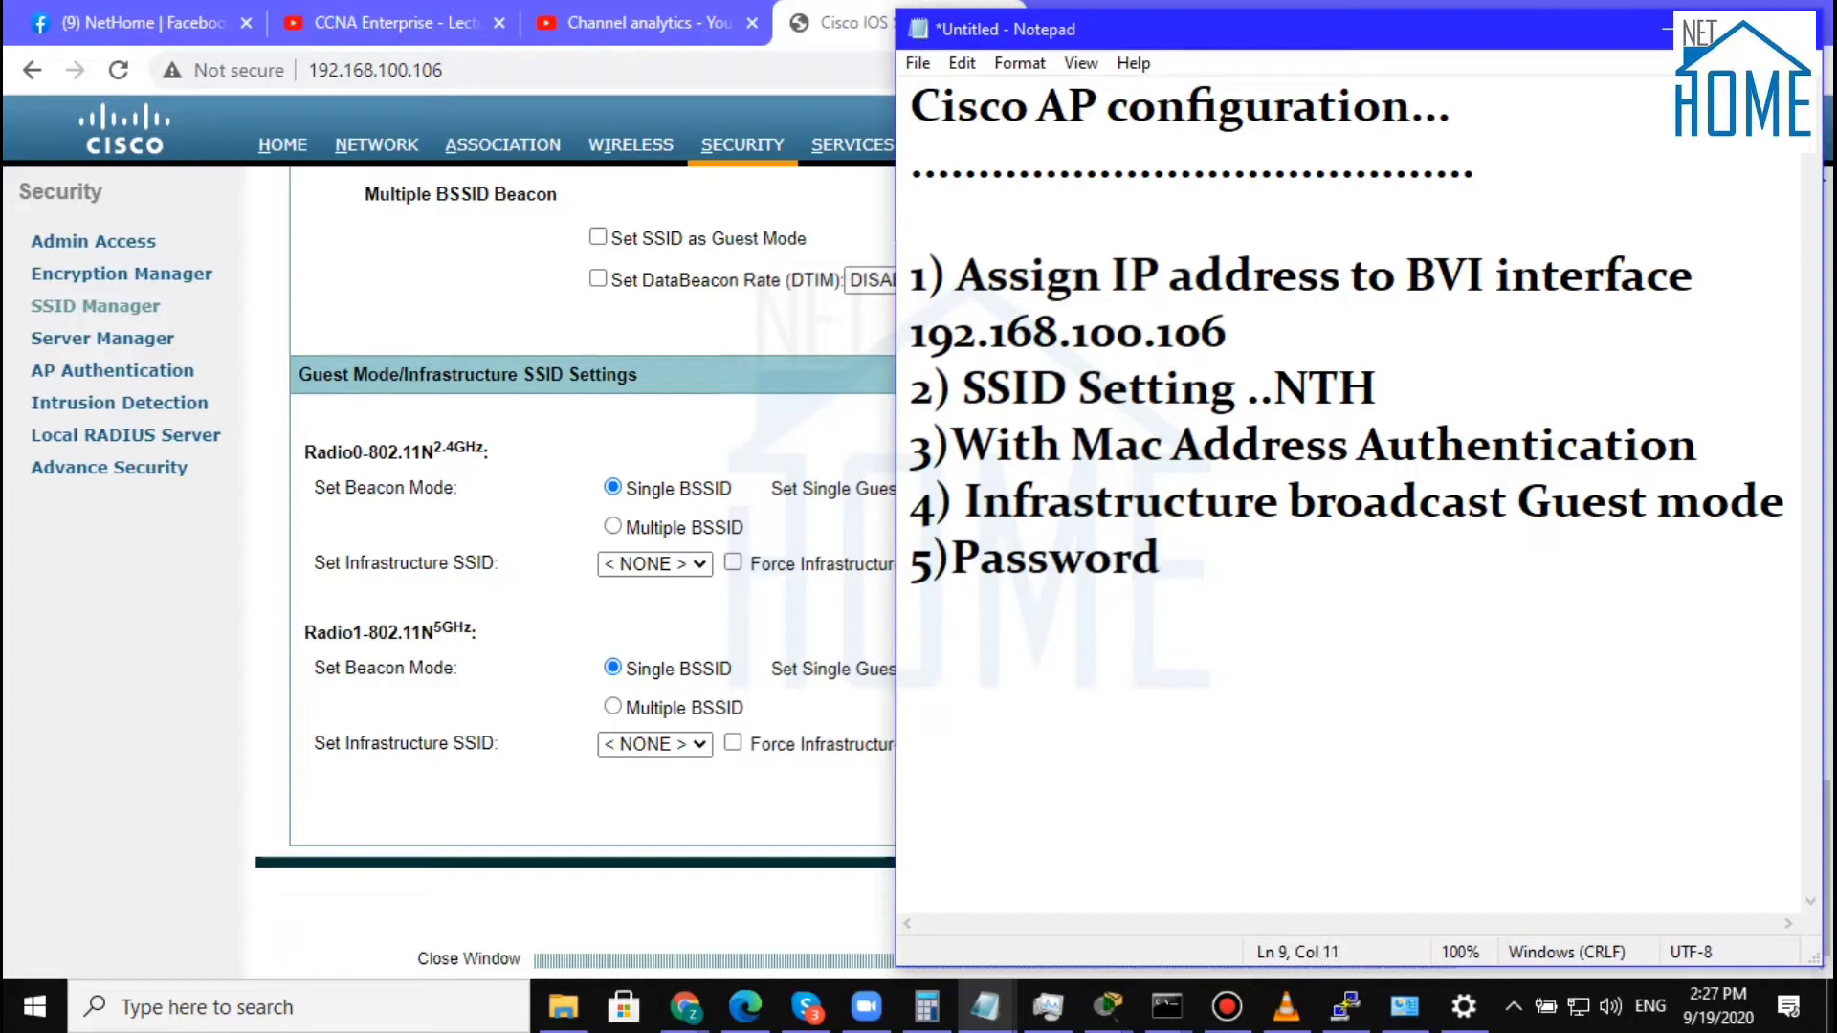
{"action": "type", "text": " (Cipher 40bit)"}
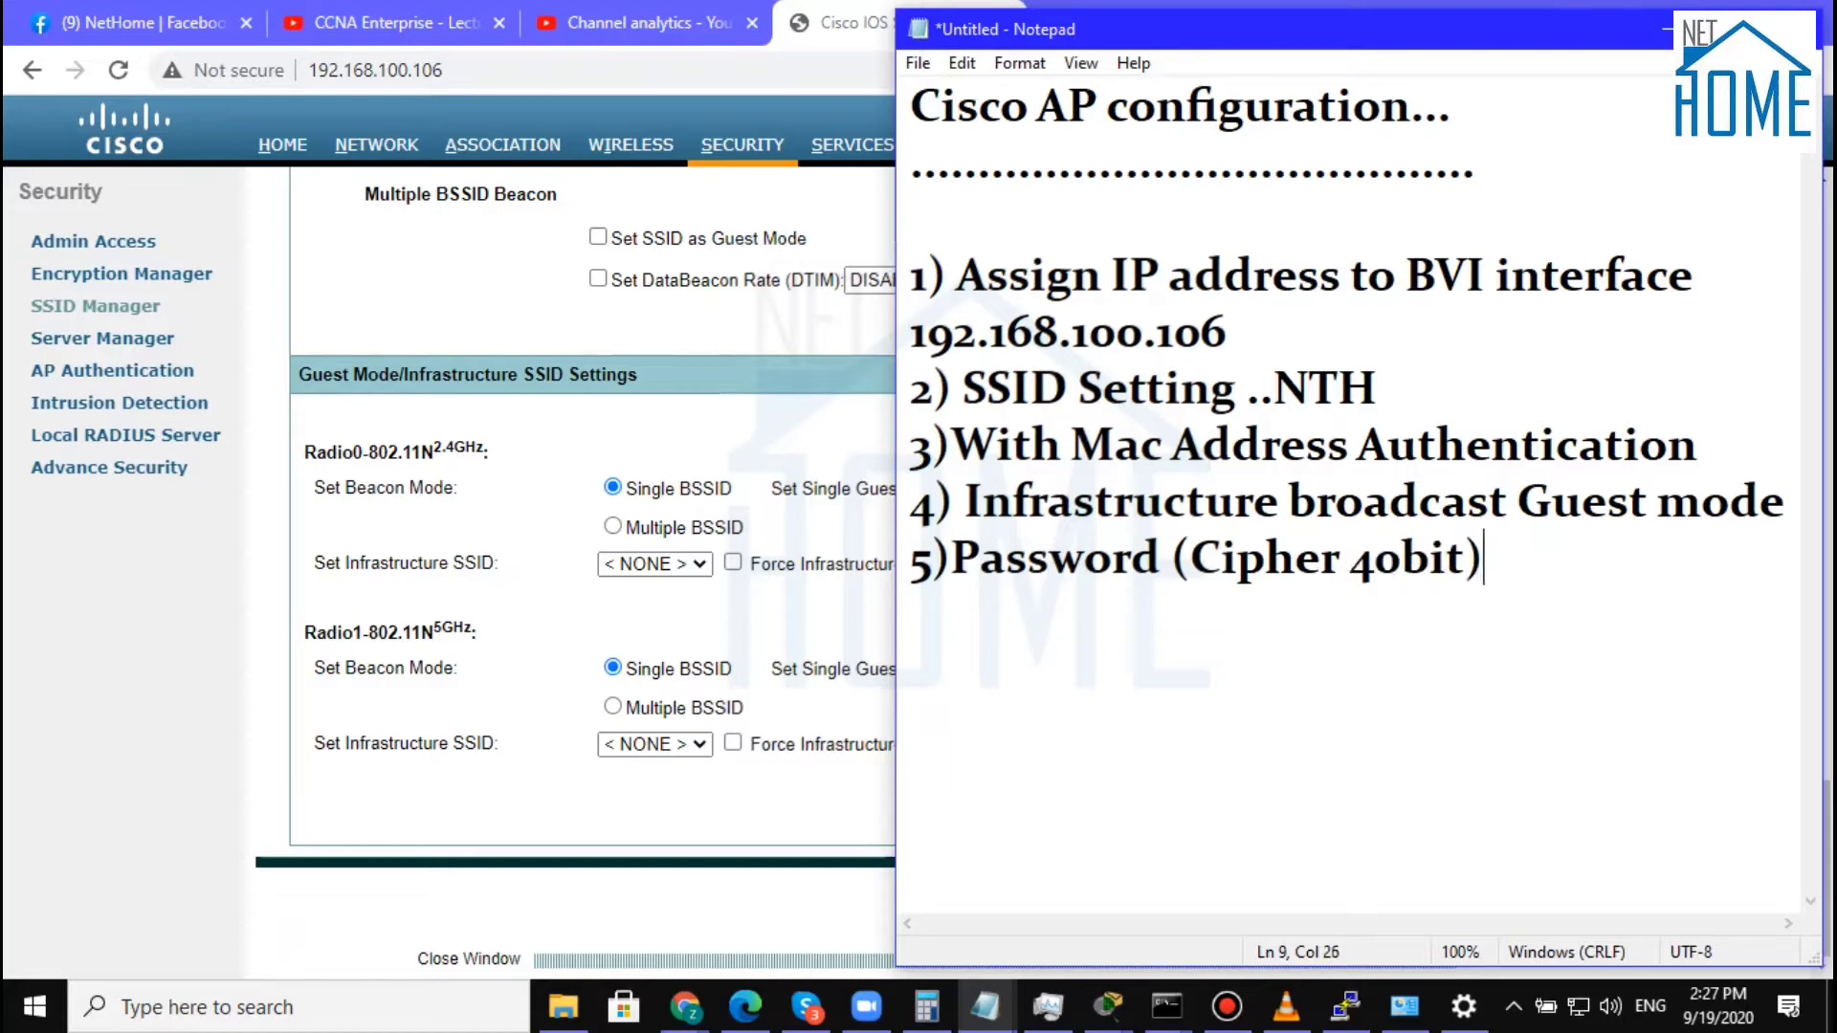
- Switch to Chrome, open the Encryption Manager for Radio0-802.11N 2.4GHz and fill the Encryption Key 1 field with the saved key
{"action": "left_click", "coordinate": [698, 1014]}
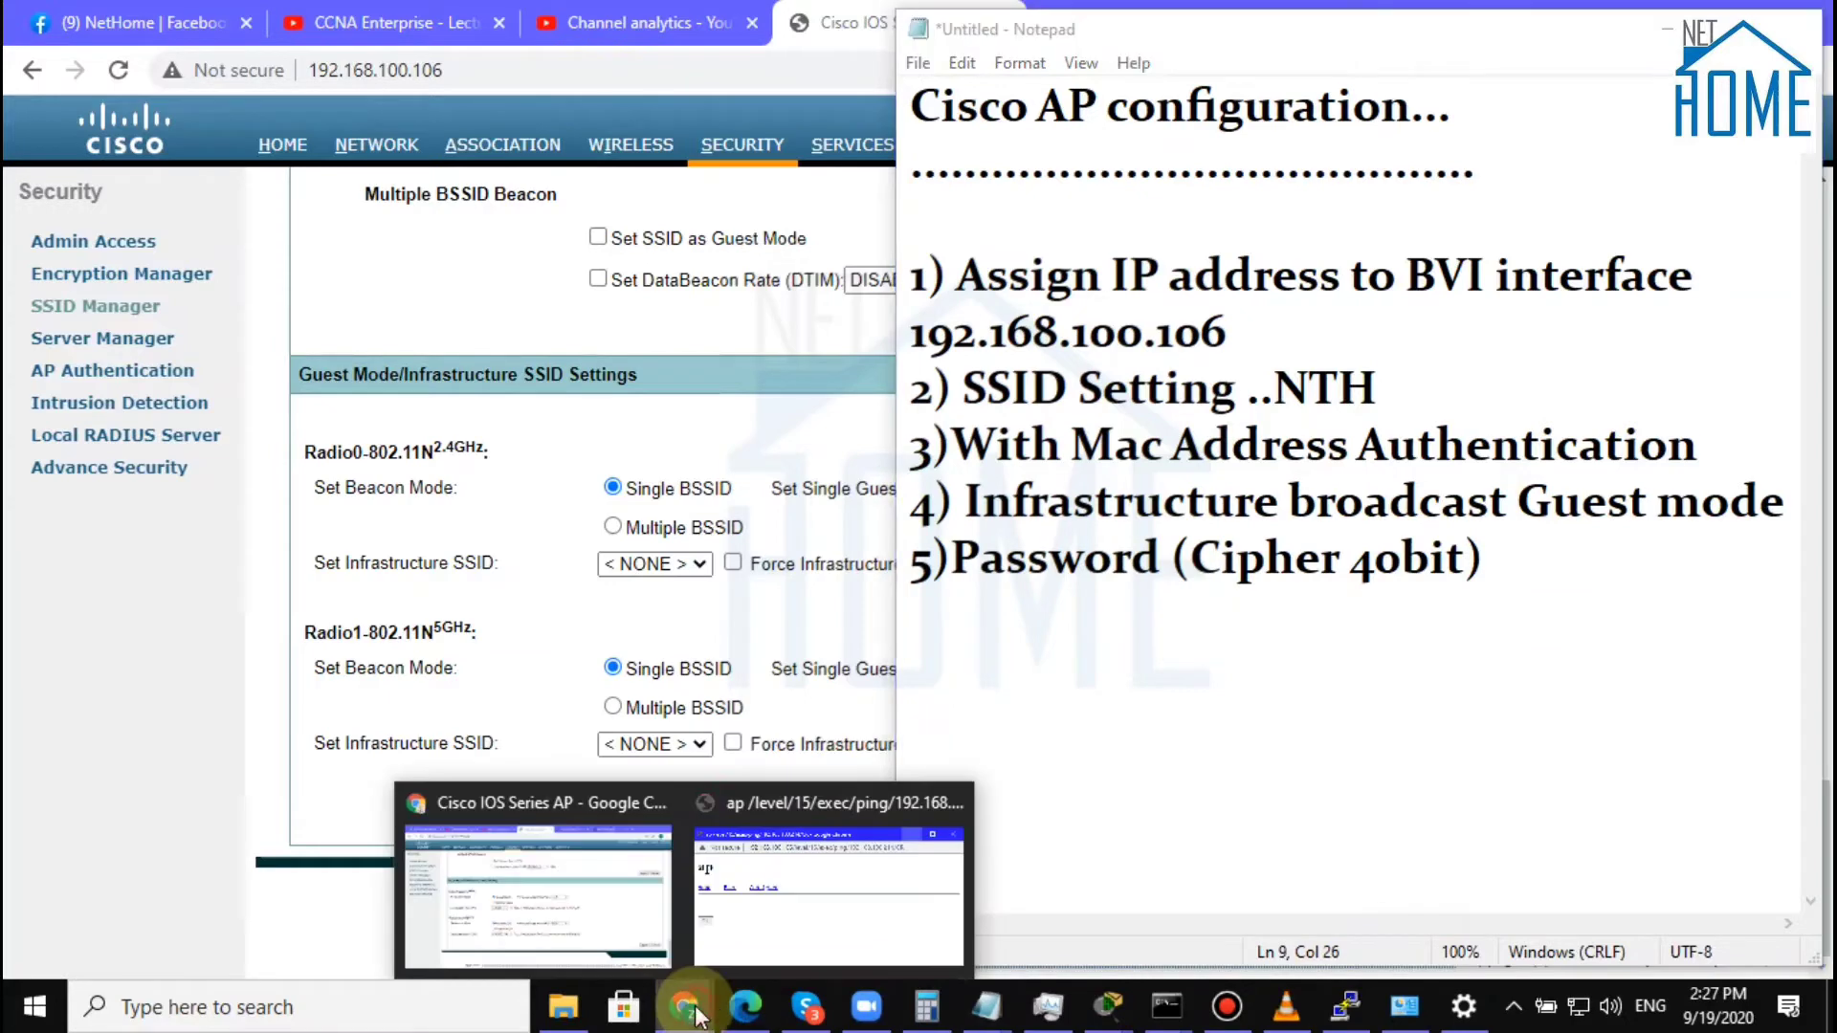
{"action": "left_click", "coordinate": [603, 918]}
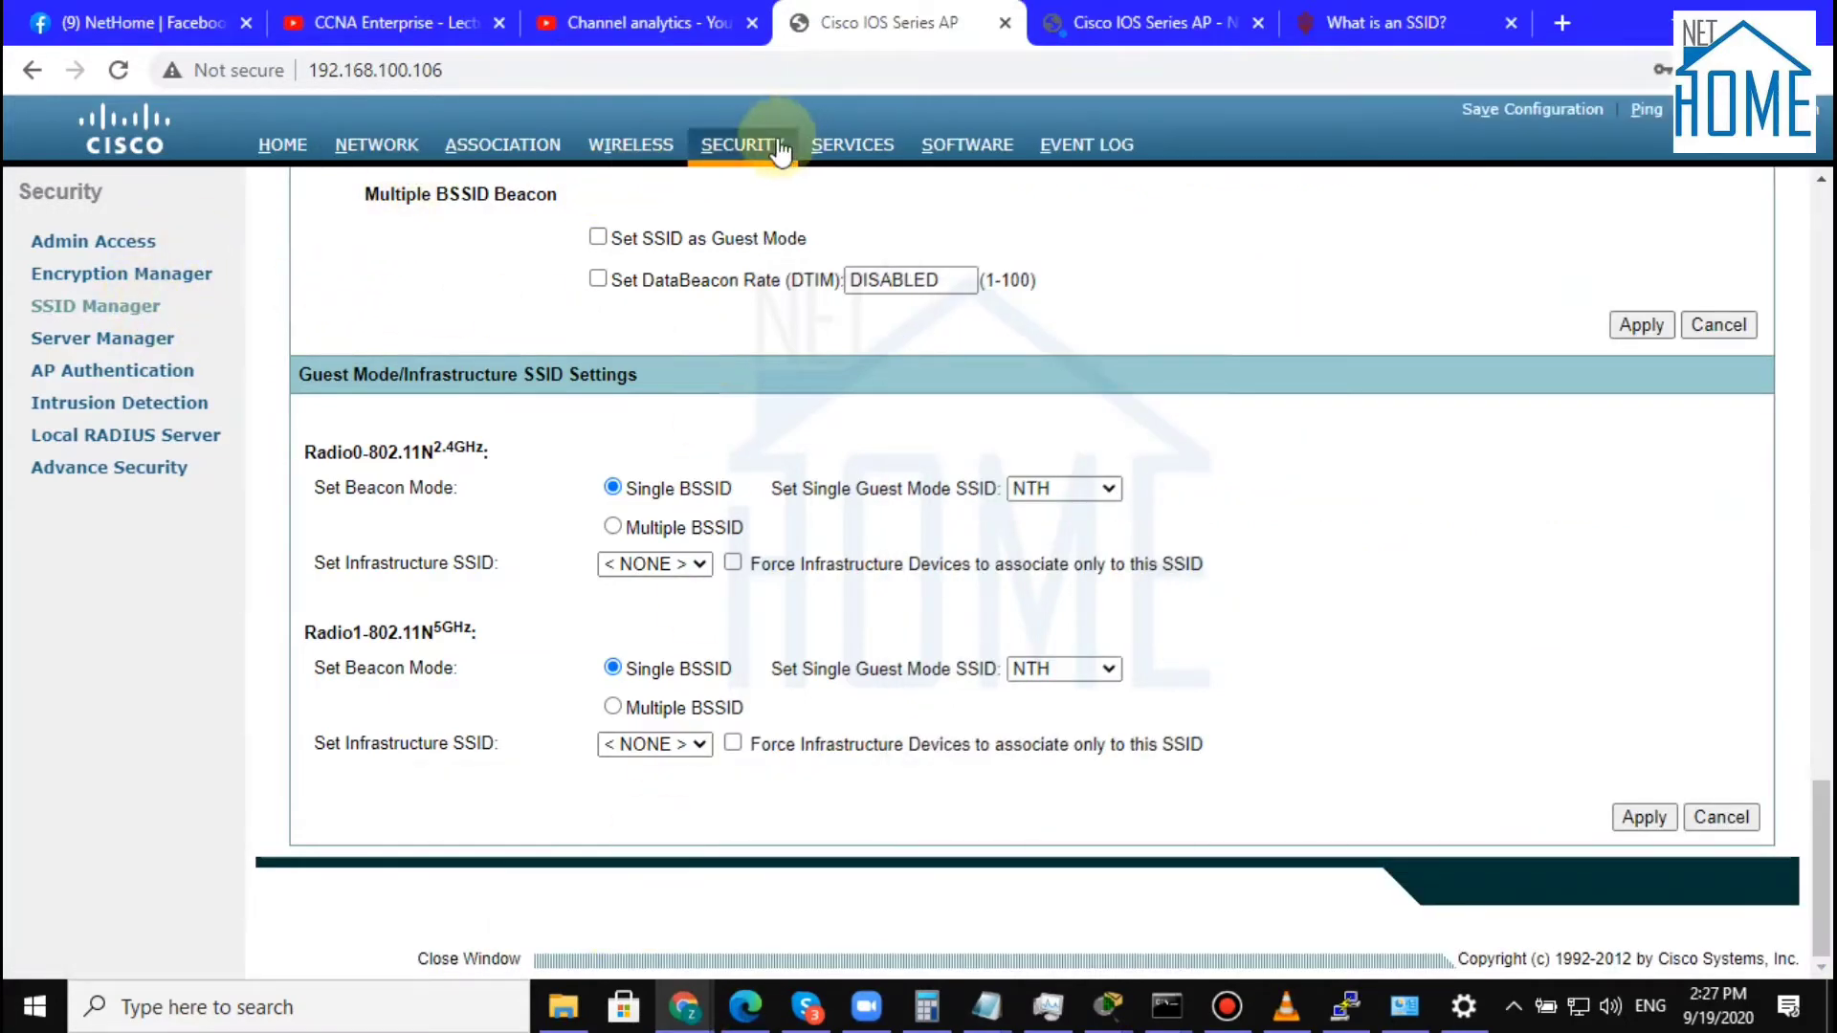
{"action": "left_click", "coordinate": [123, 276]}
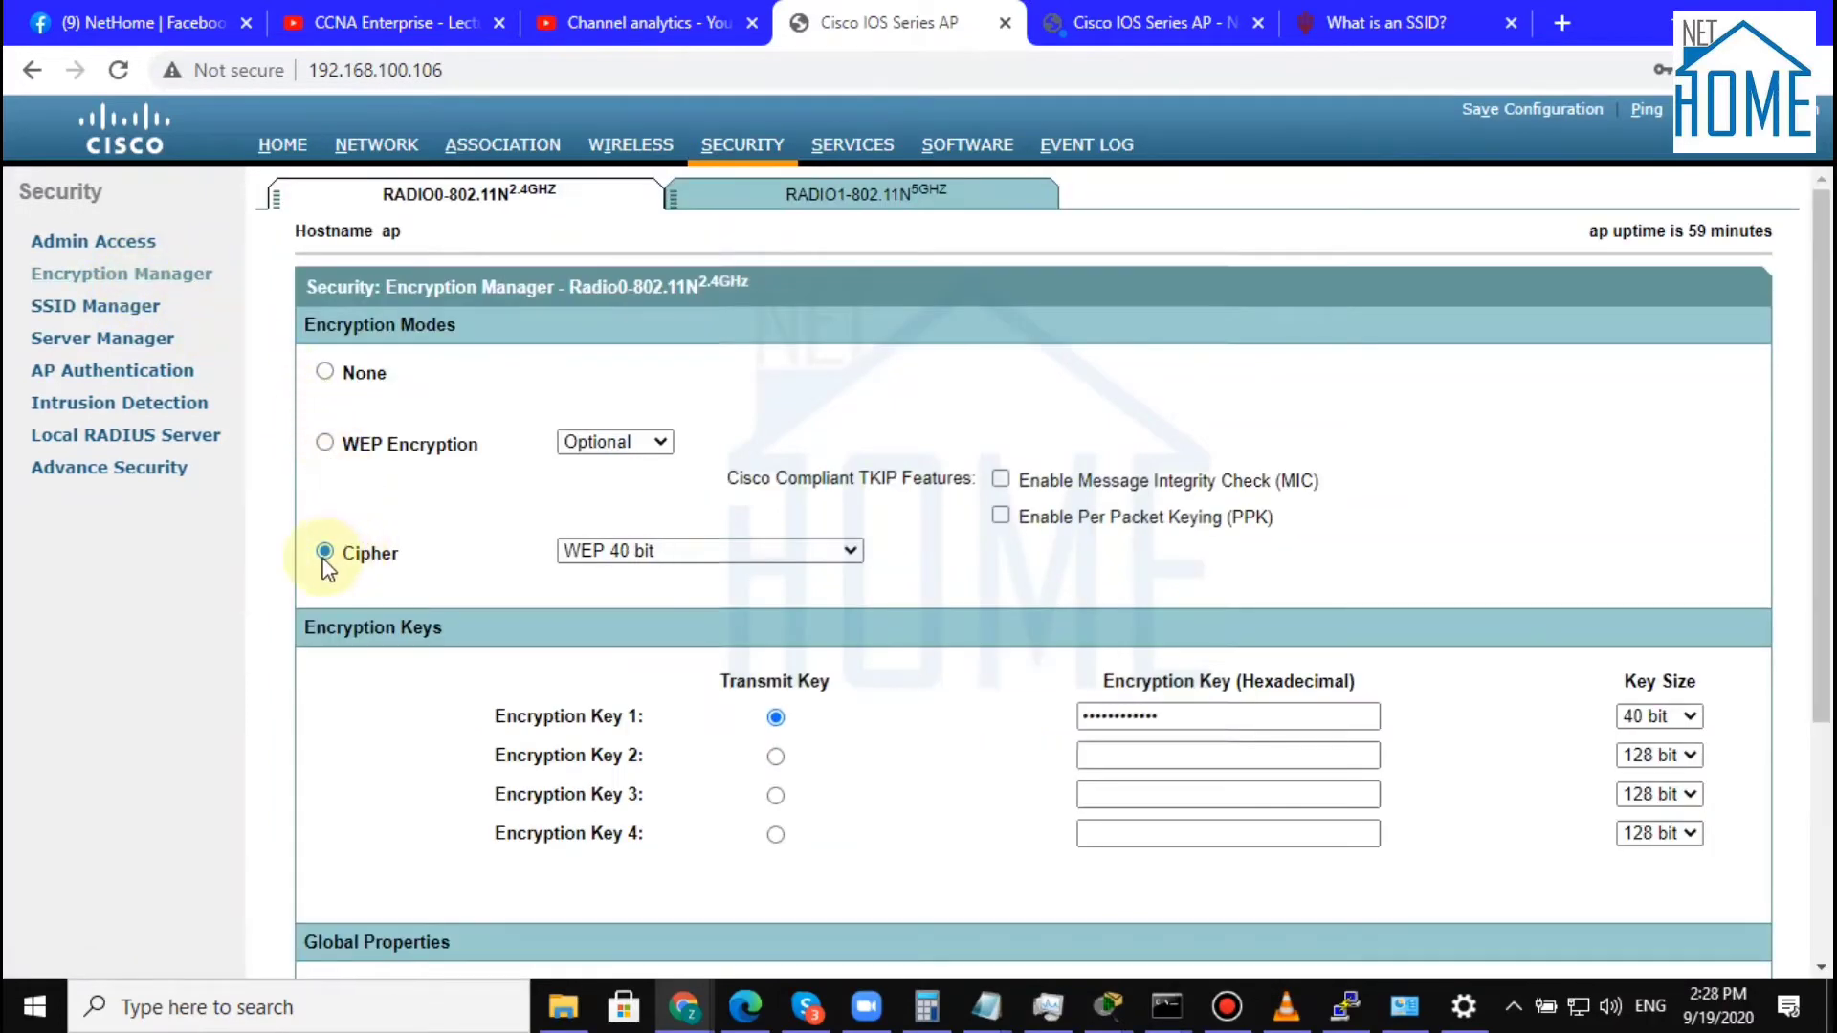
{"action": "left_click", "coordinate": [1167, 713]}
{"action": "left_click", "coordinate": [1180, 766]}
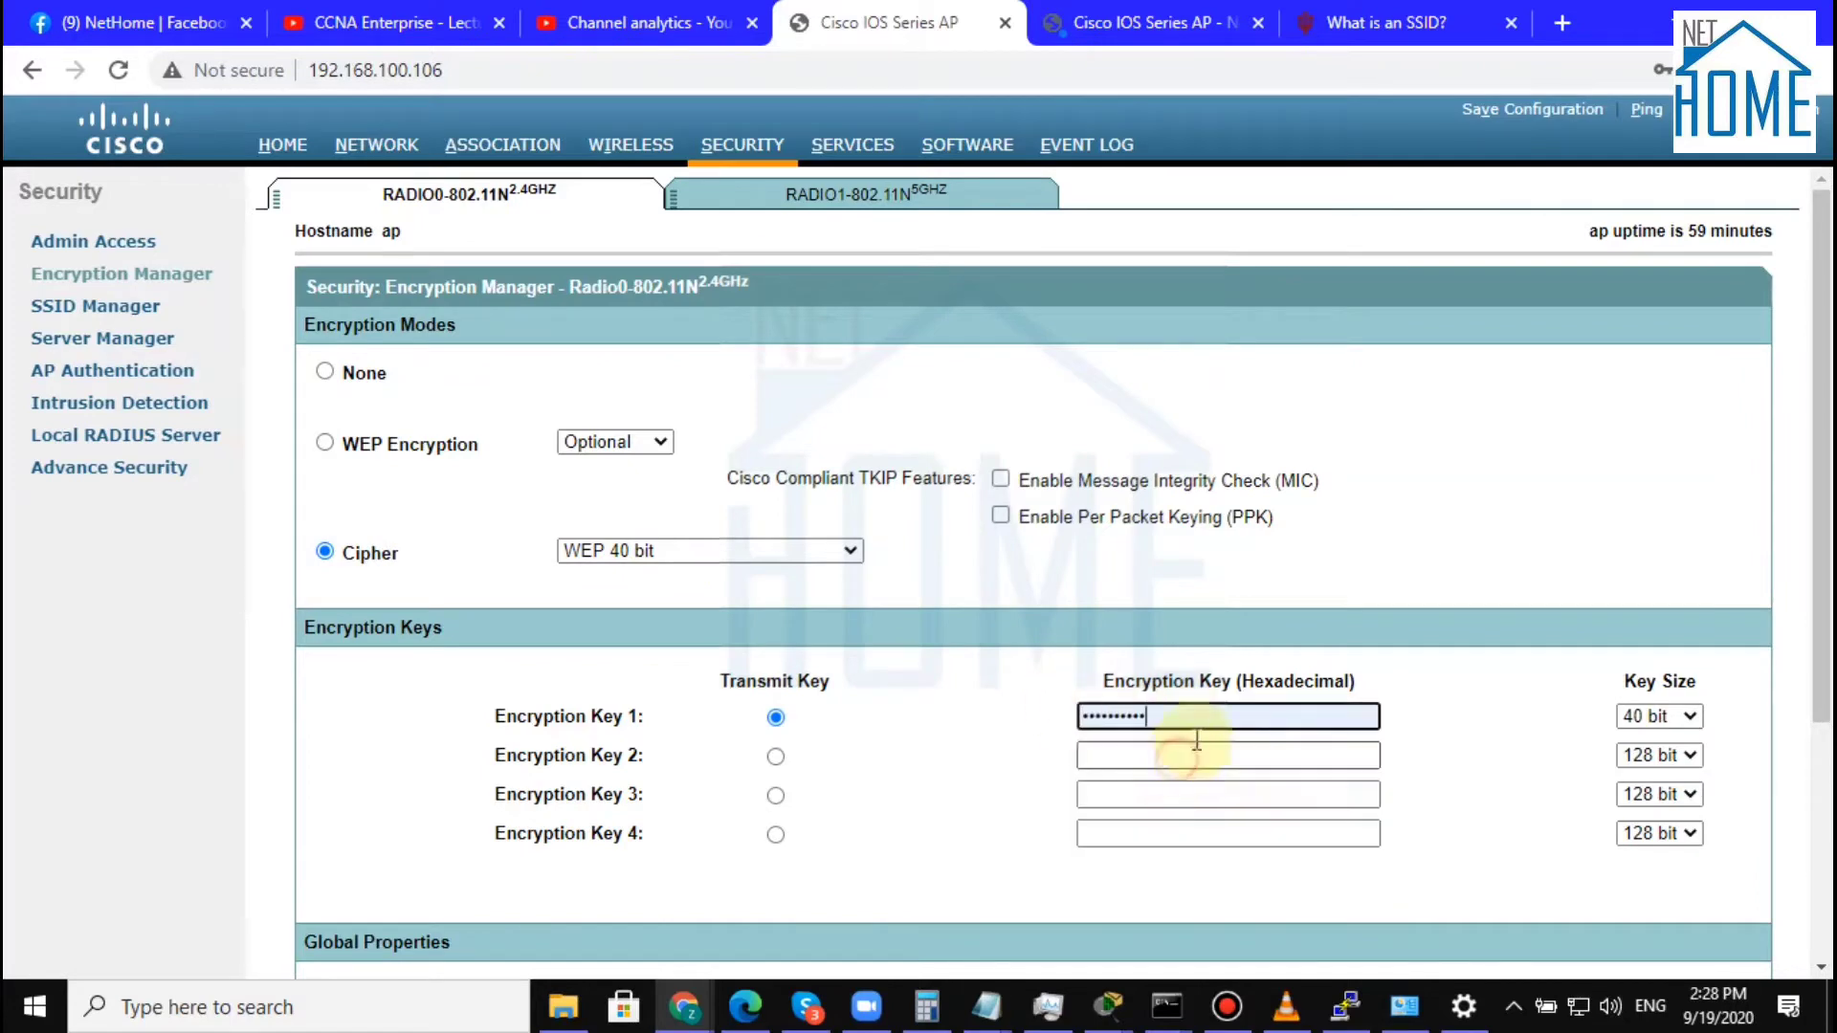
{"action": "left_click_drag", "start_coordinate": [1817, 574], "coordinate": [1817, 813]}
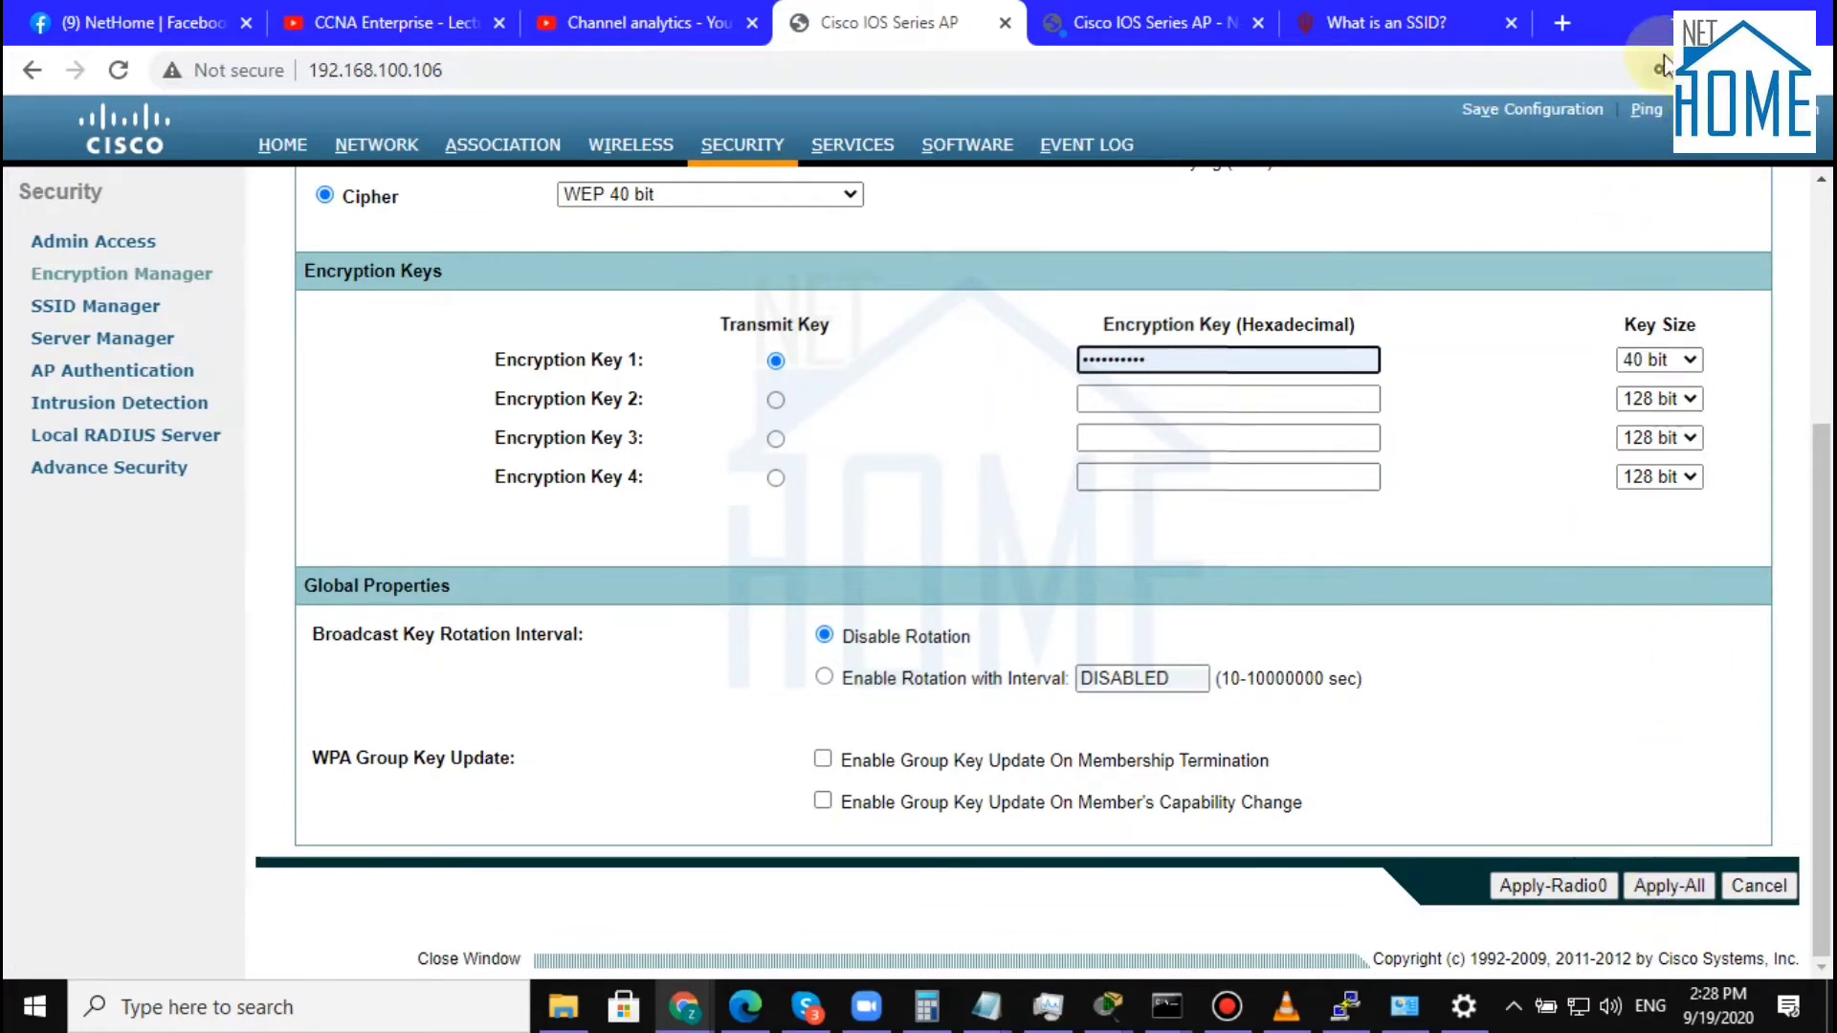
- Return to the Notepad notes and add a dotted separator line followed by the heading "Client connectivity.."
{"action": "left_click", "coordinate": [986, 1005]}
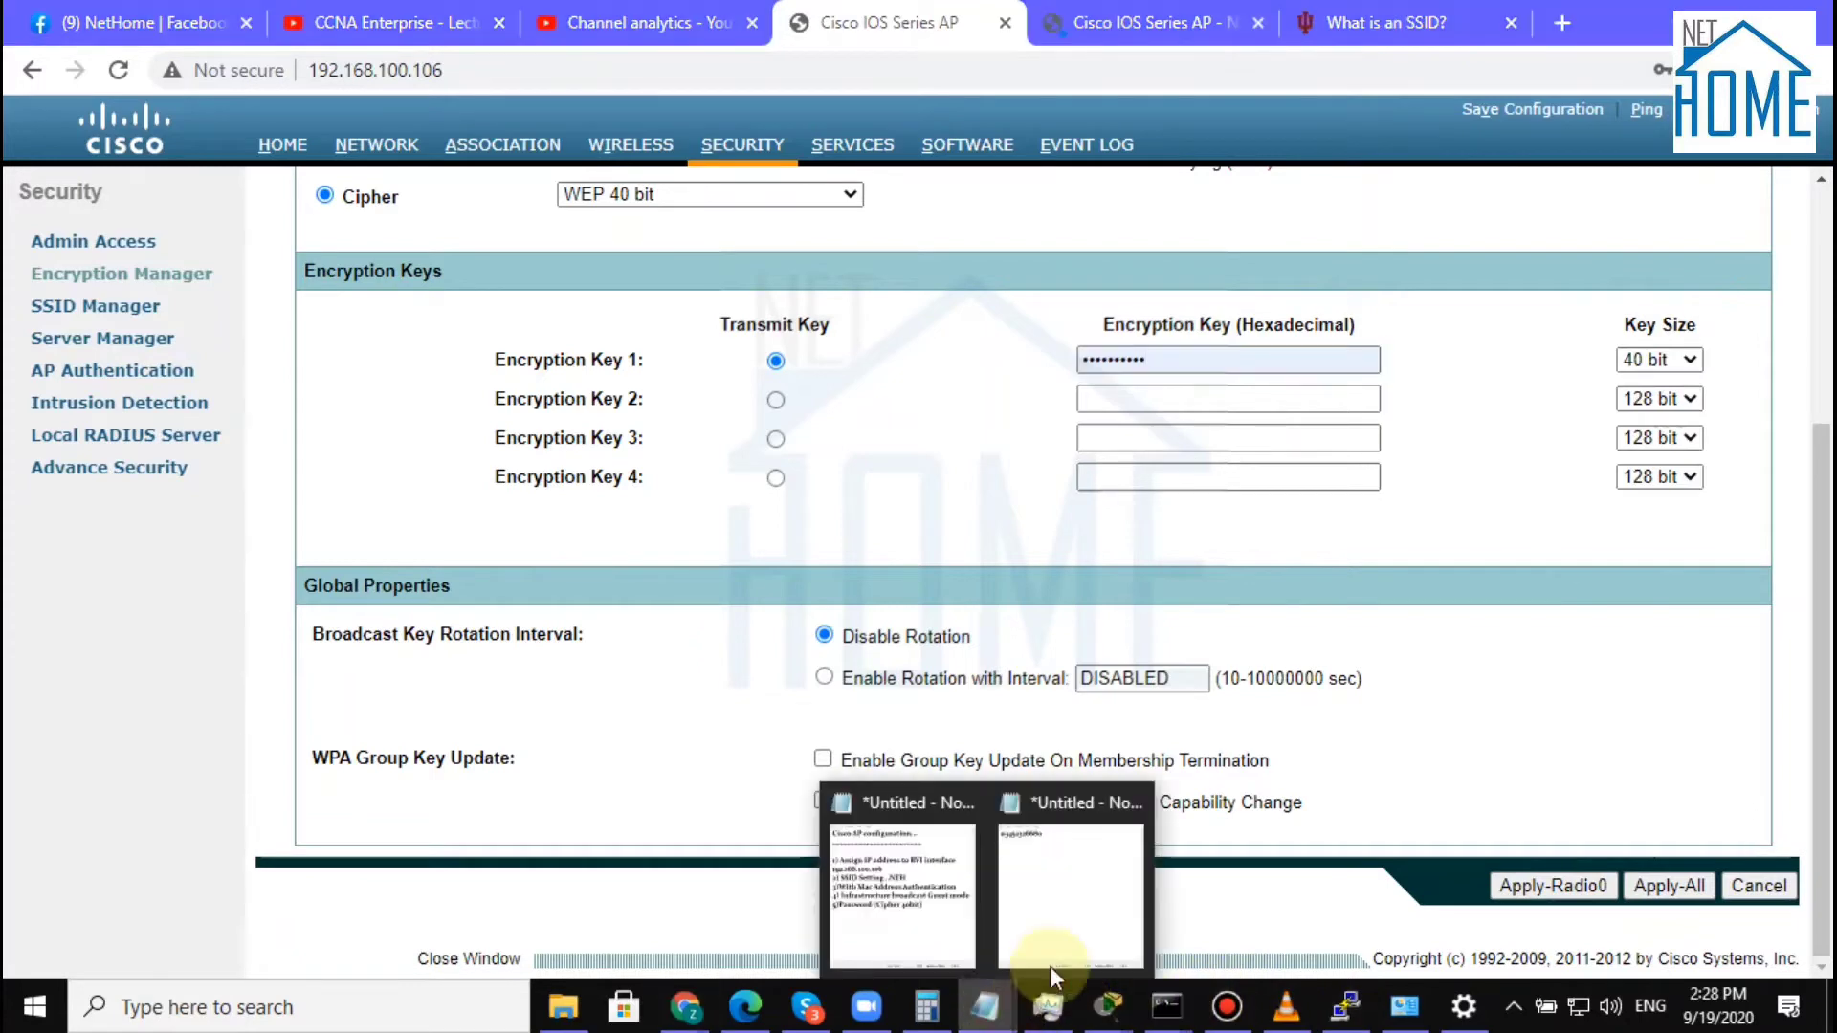
{"action": "left_click", "coordinate": [943, 914]}
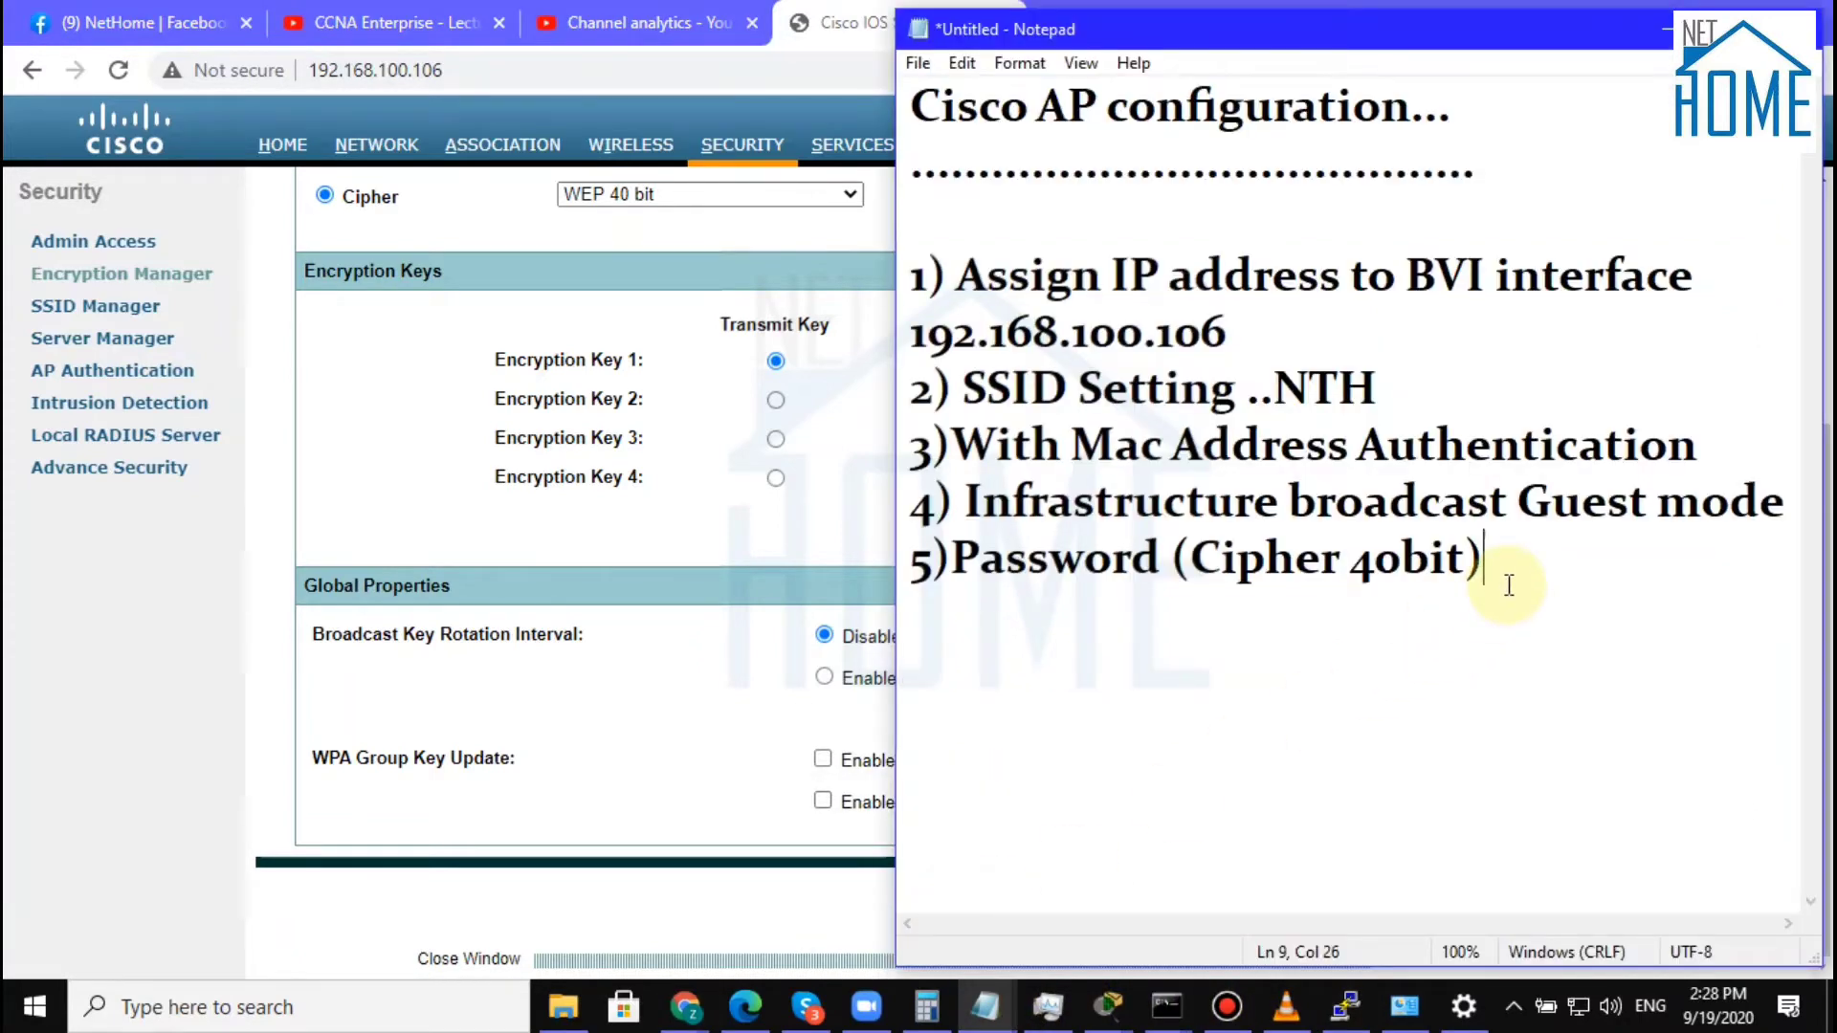
{"action": "key", "text": "Return"}
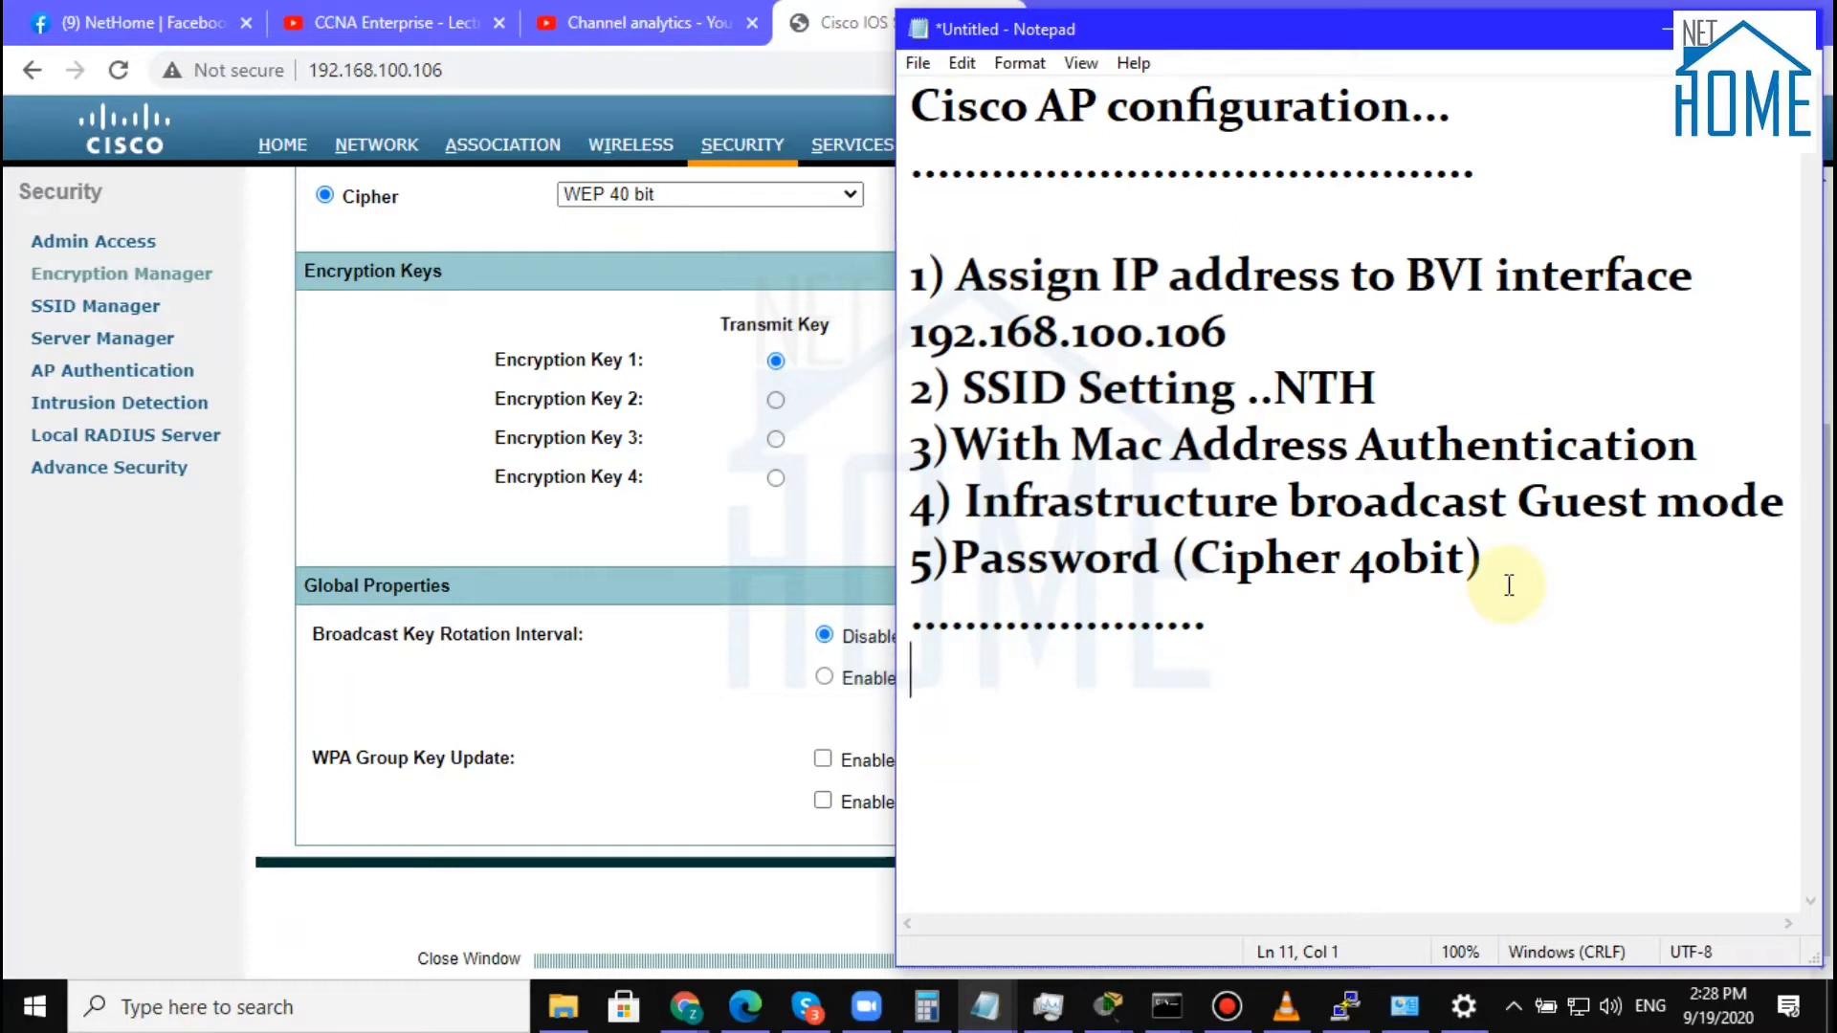
{"action": "type", "text": "C"}
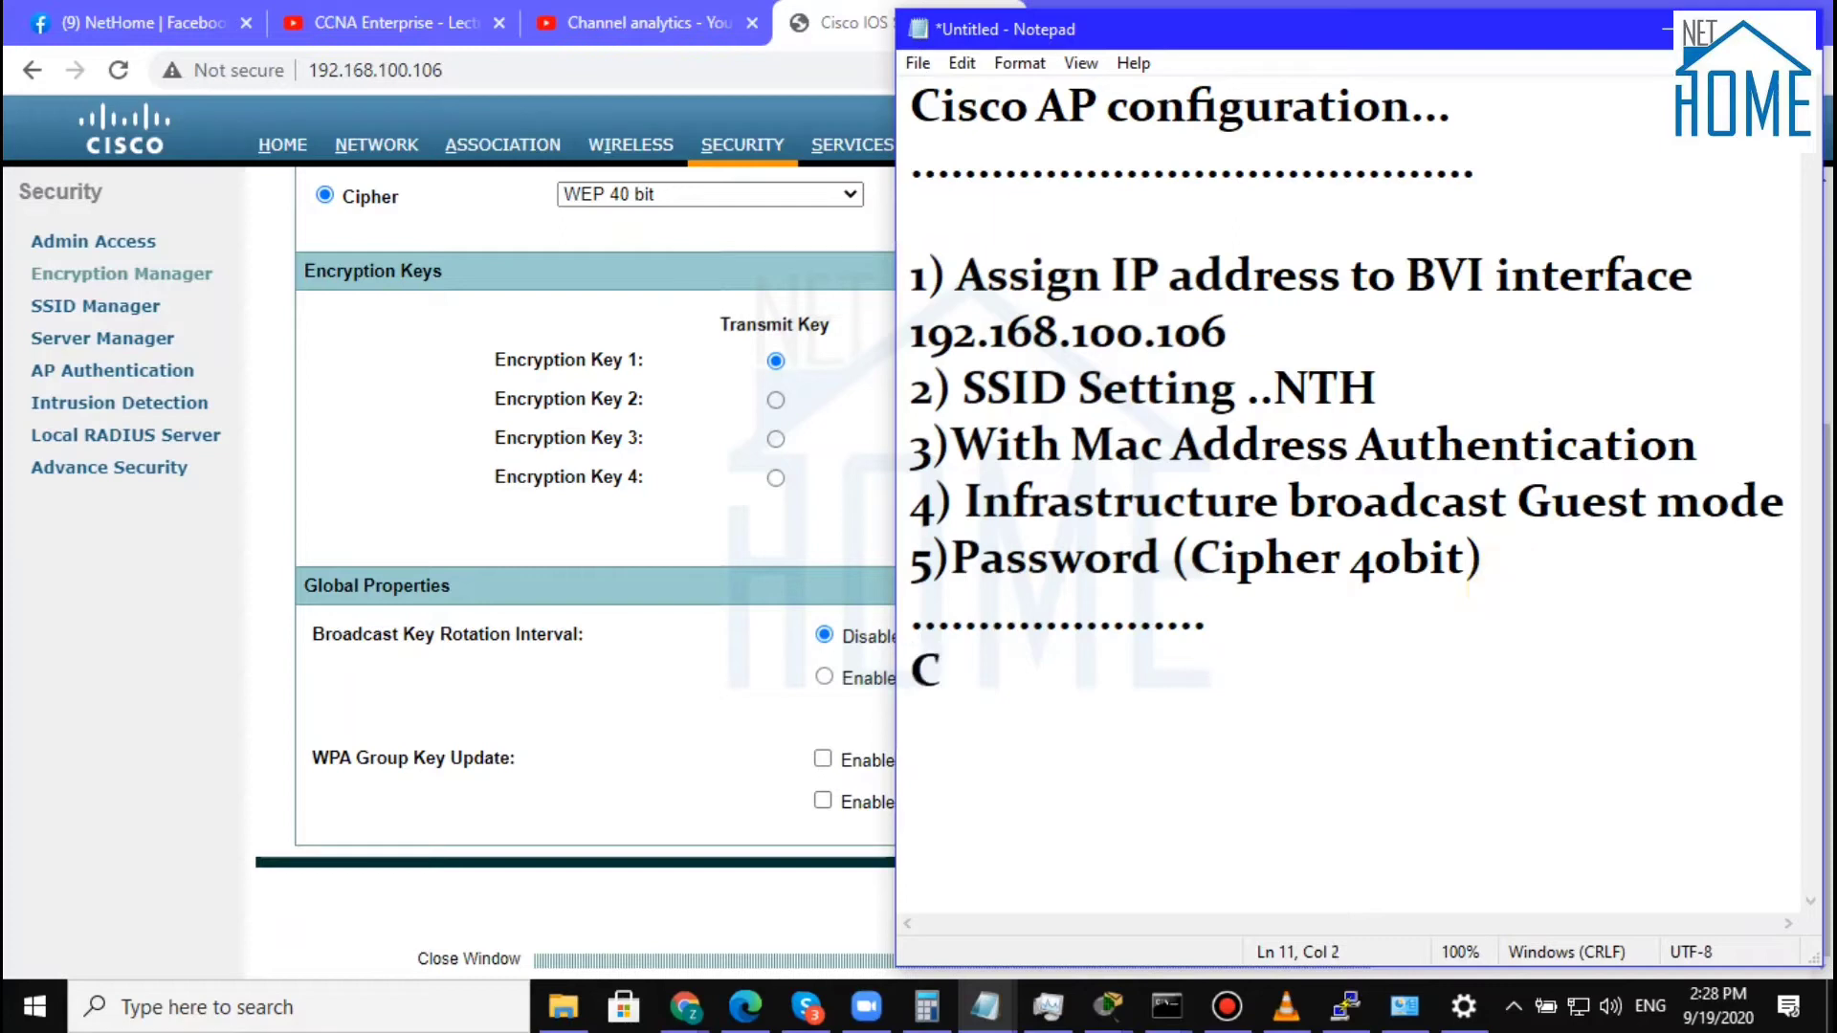
{"action": "type", "text": "lient "}
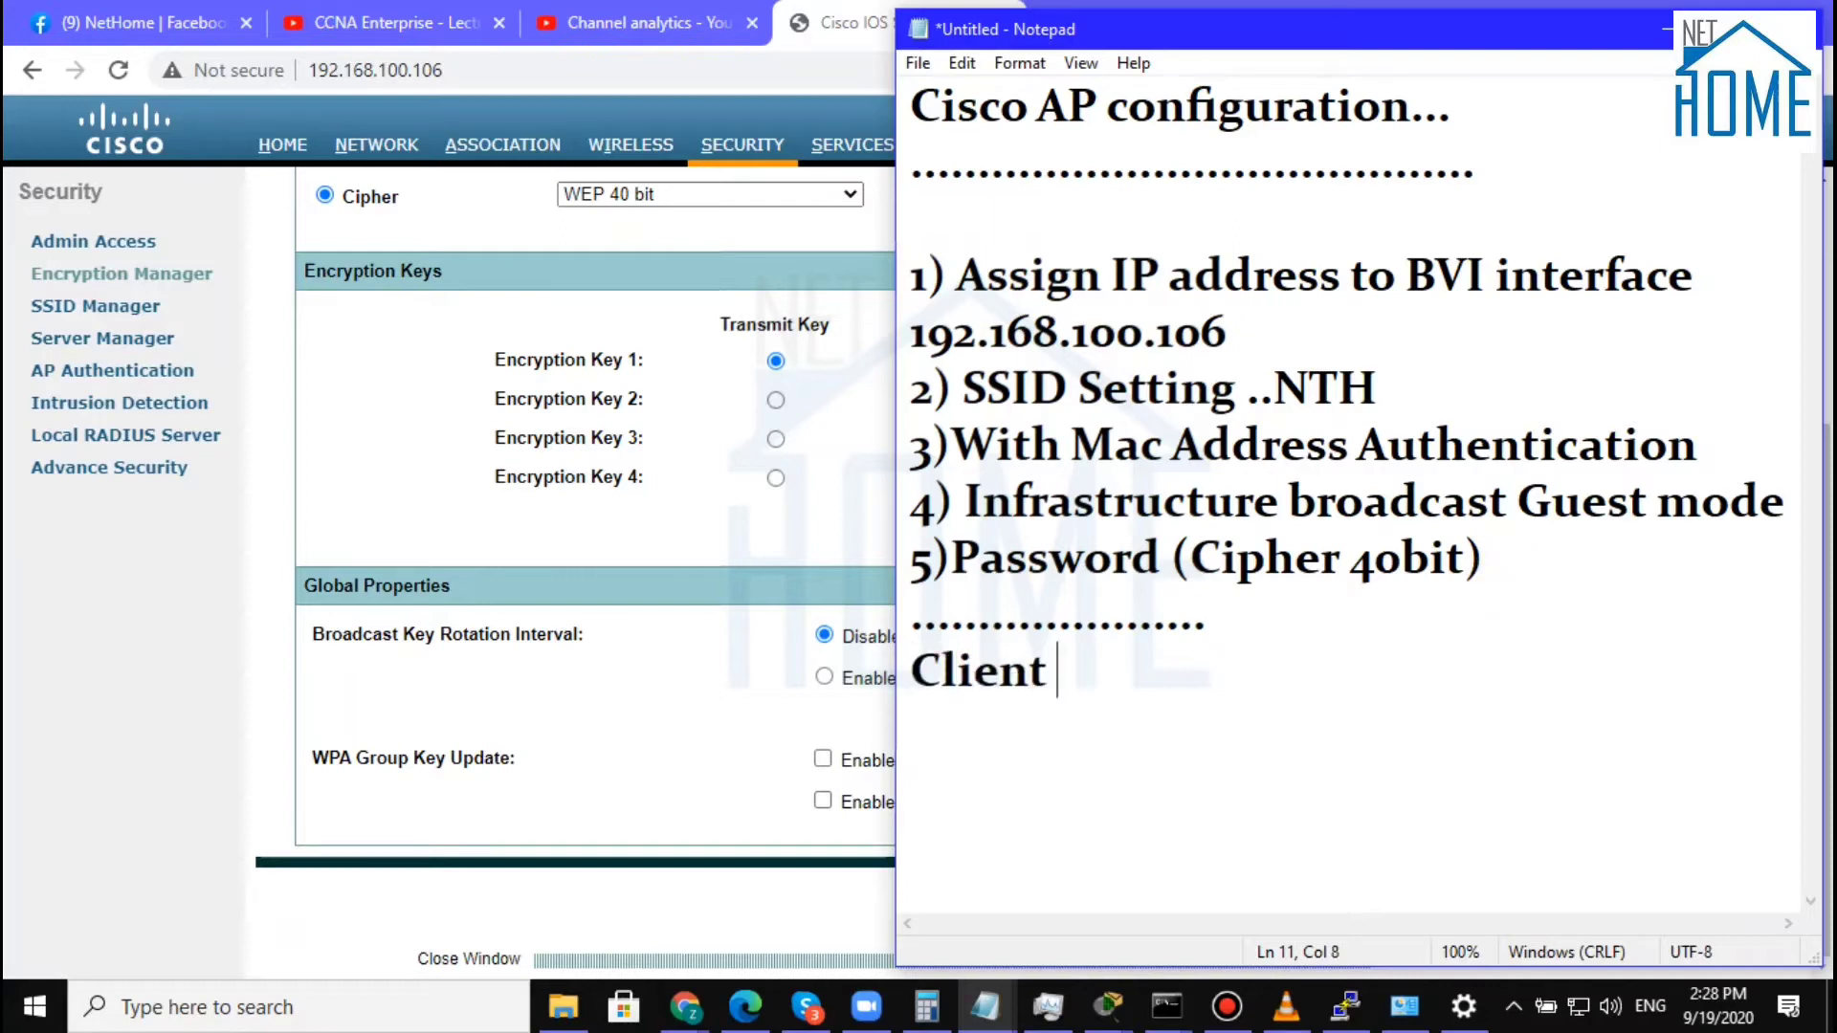
{"action": "type", "text": "connectui"}
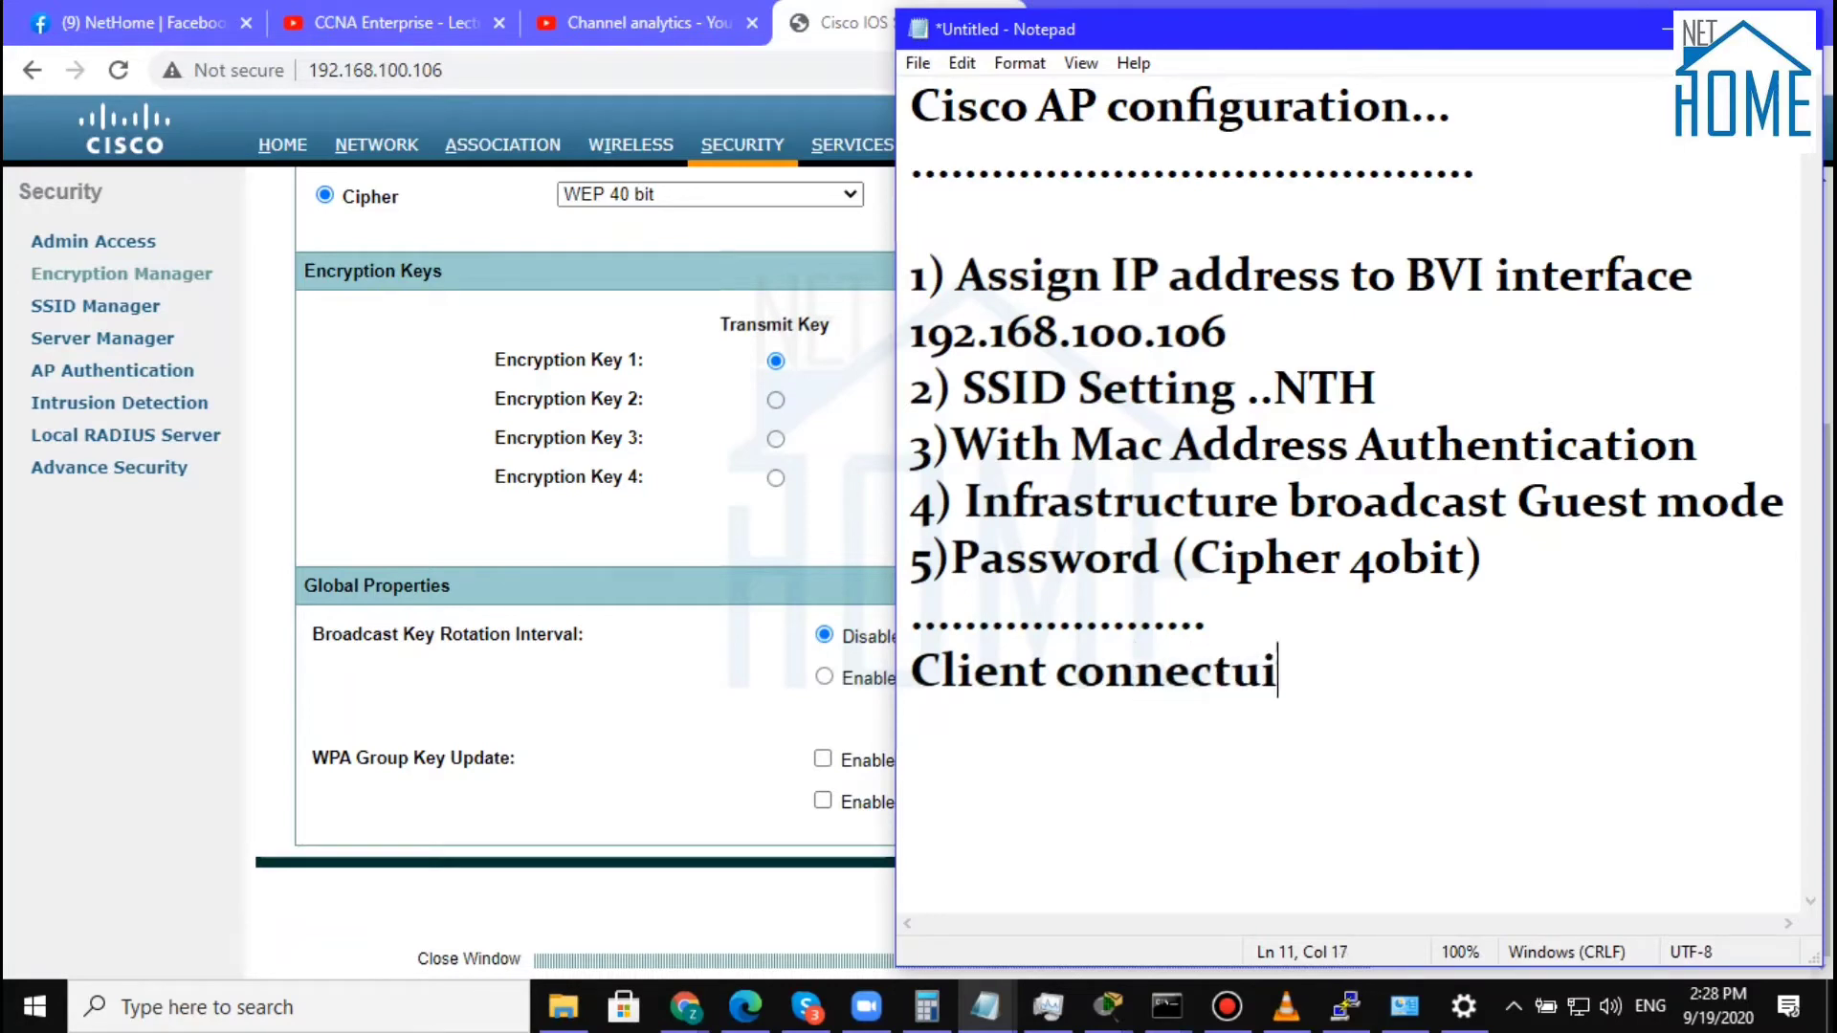
{"action": "key", "text": "BackSpace"}
{"action": "key", "text": "BackSpace"}
{"action": "type", "text": "ivity.."}
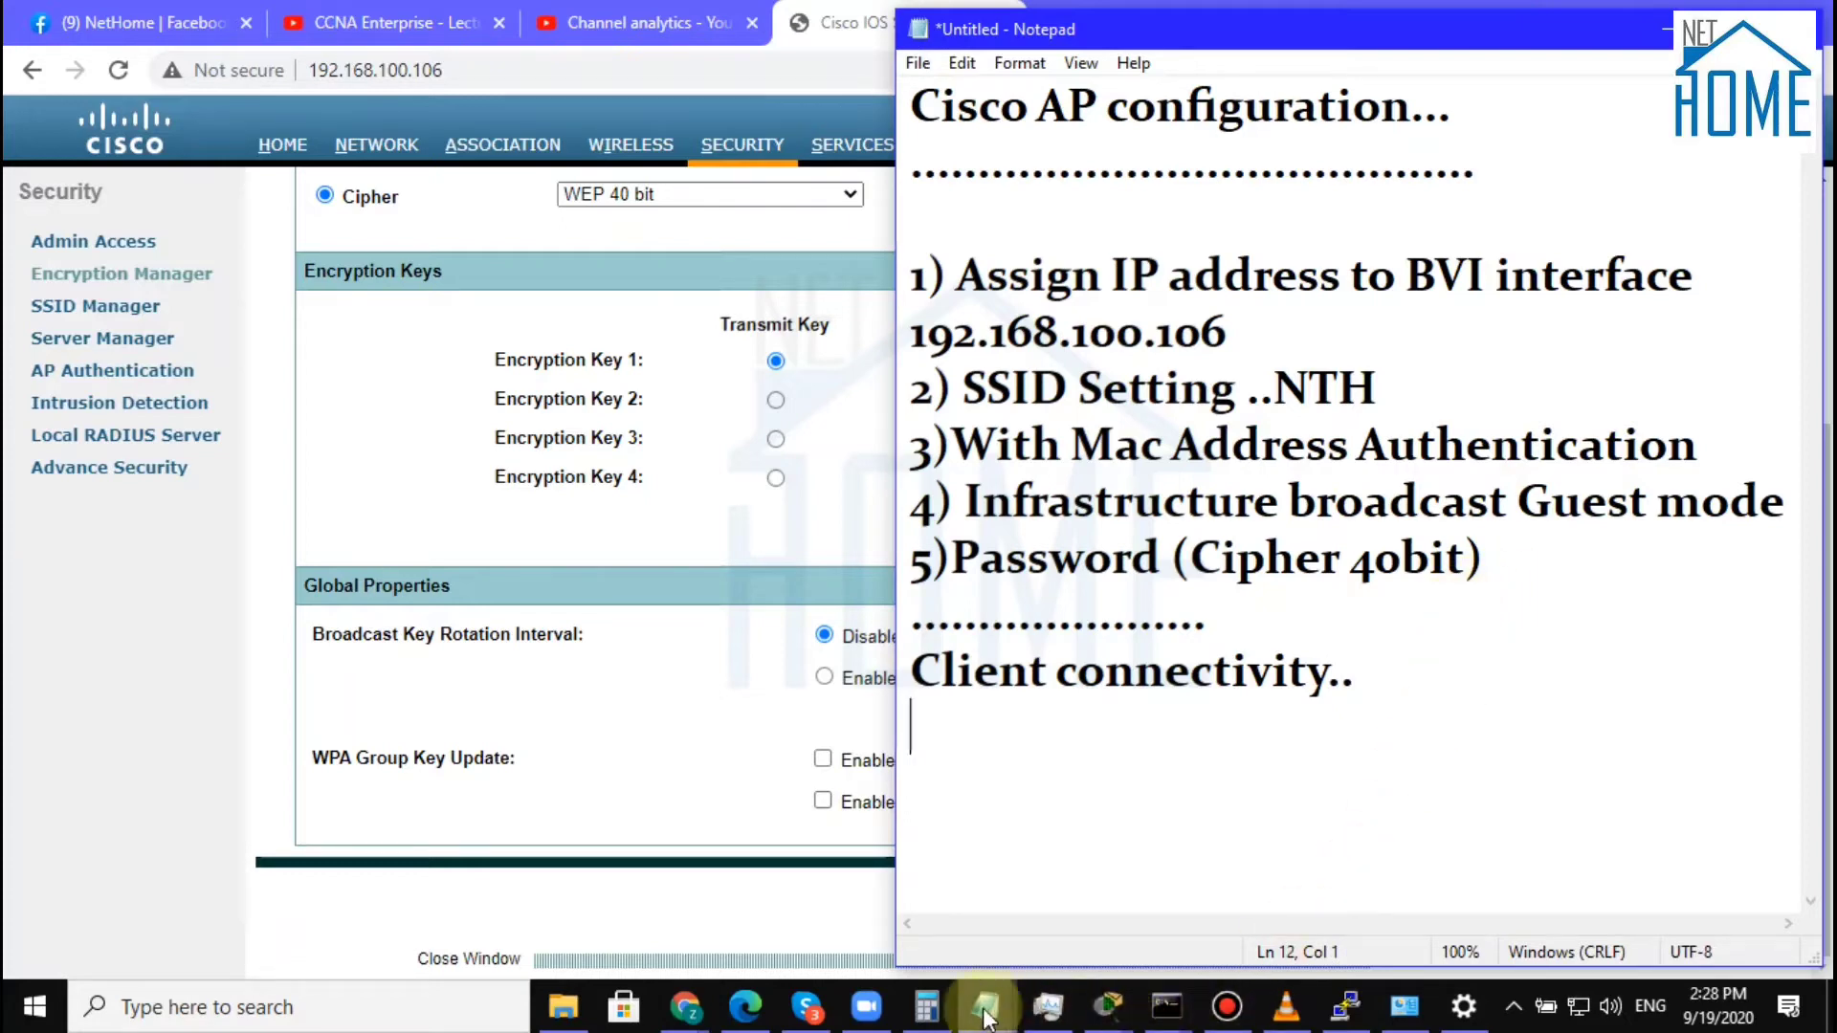
- Switch to the Network Connections window and enable the EVO wireless adapter
{"action": "left_click", "coordinate": [1409, 1014]}
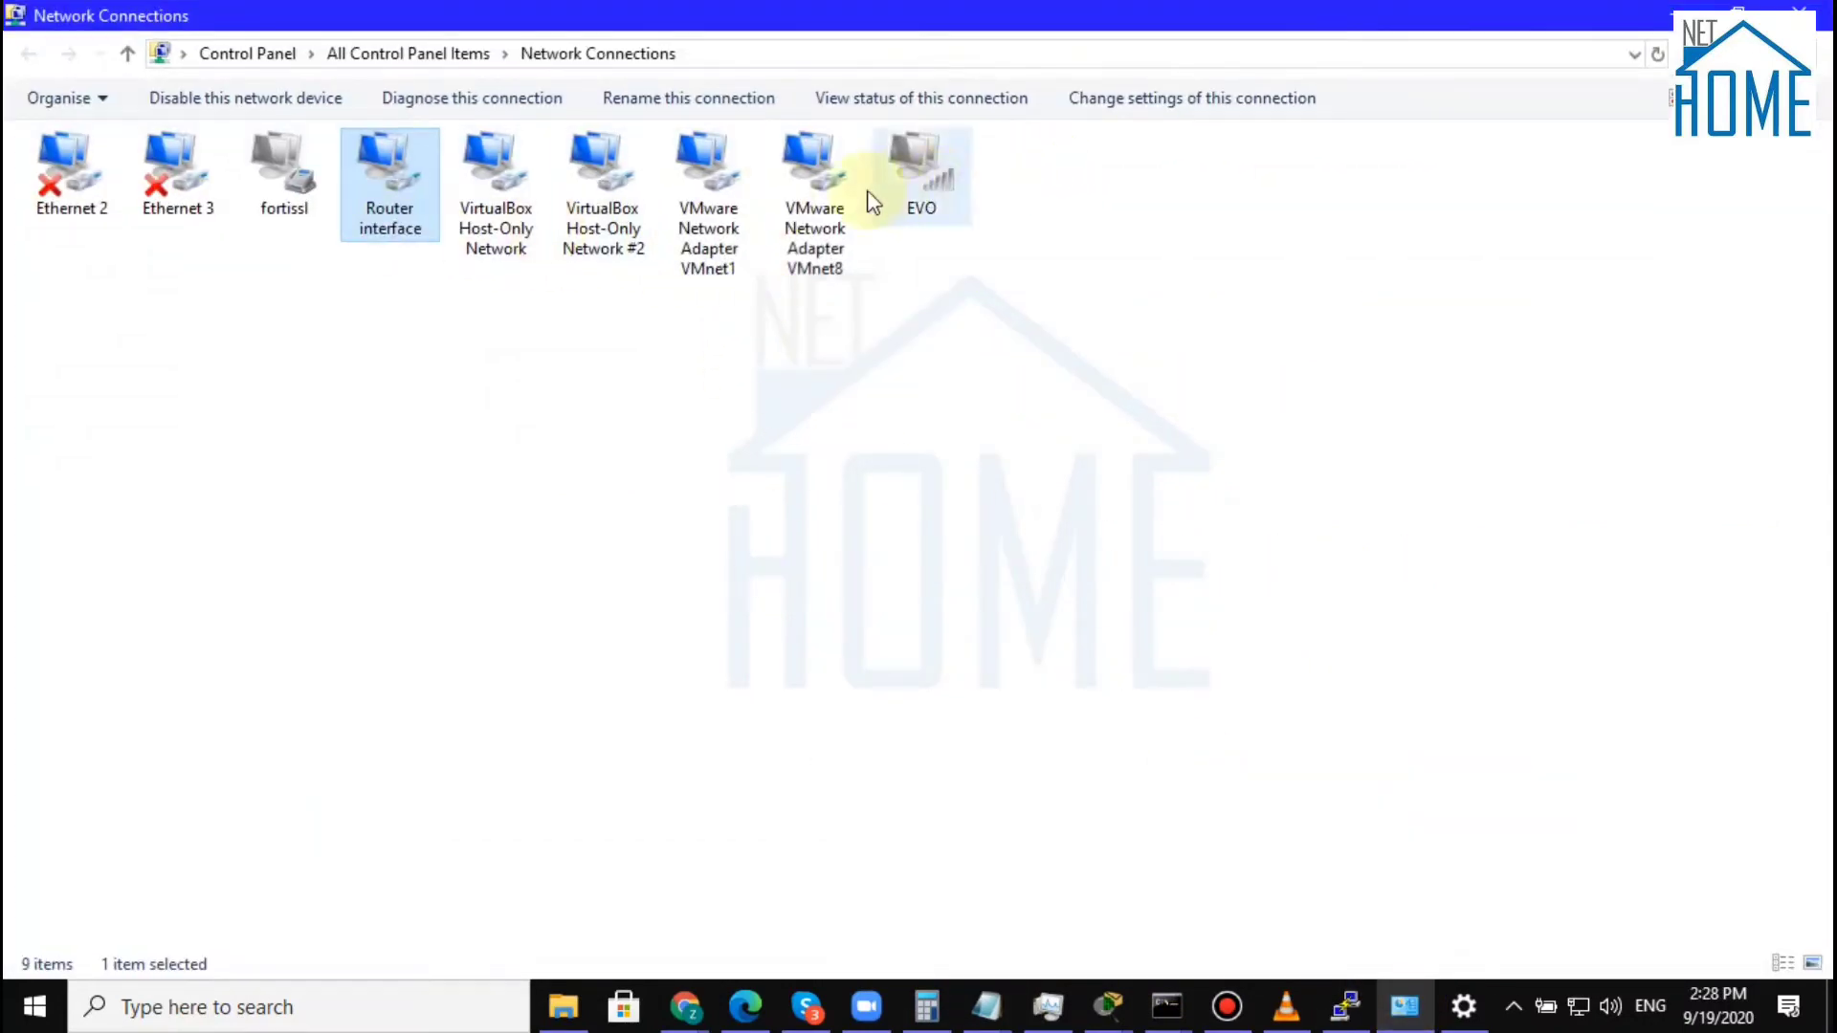
{"action": "right_click", "coordinate": [905, 158]}
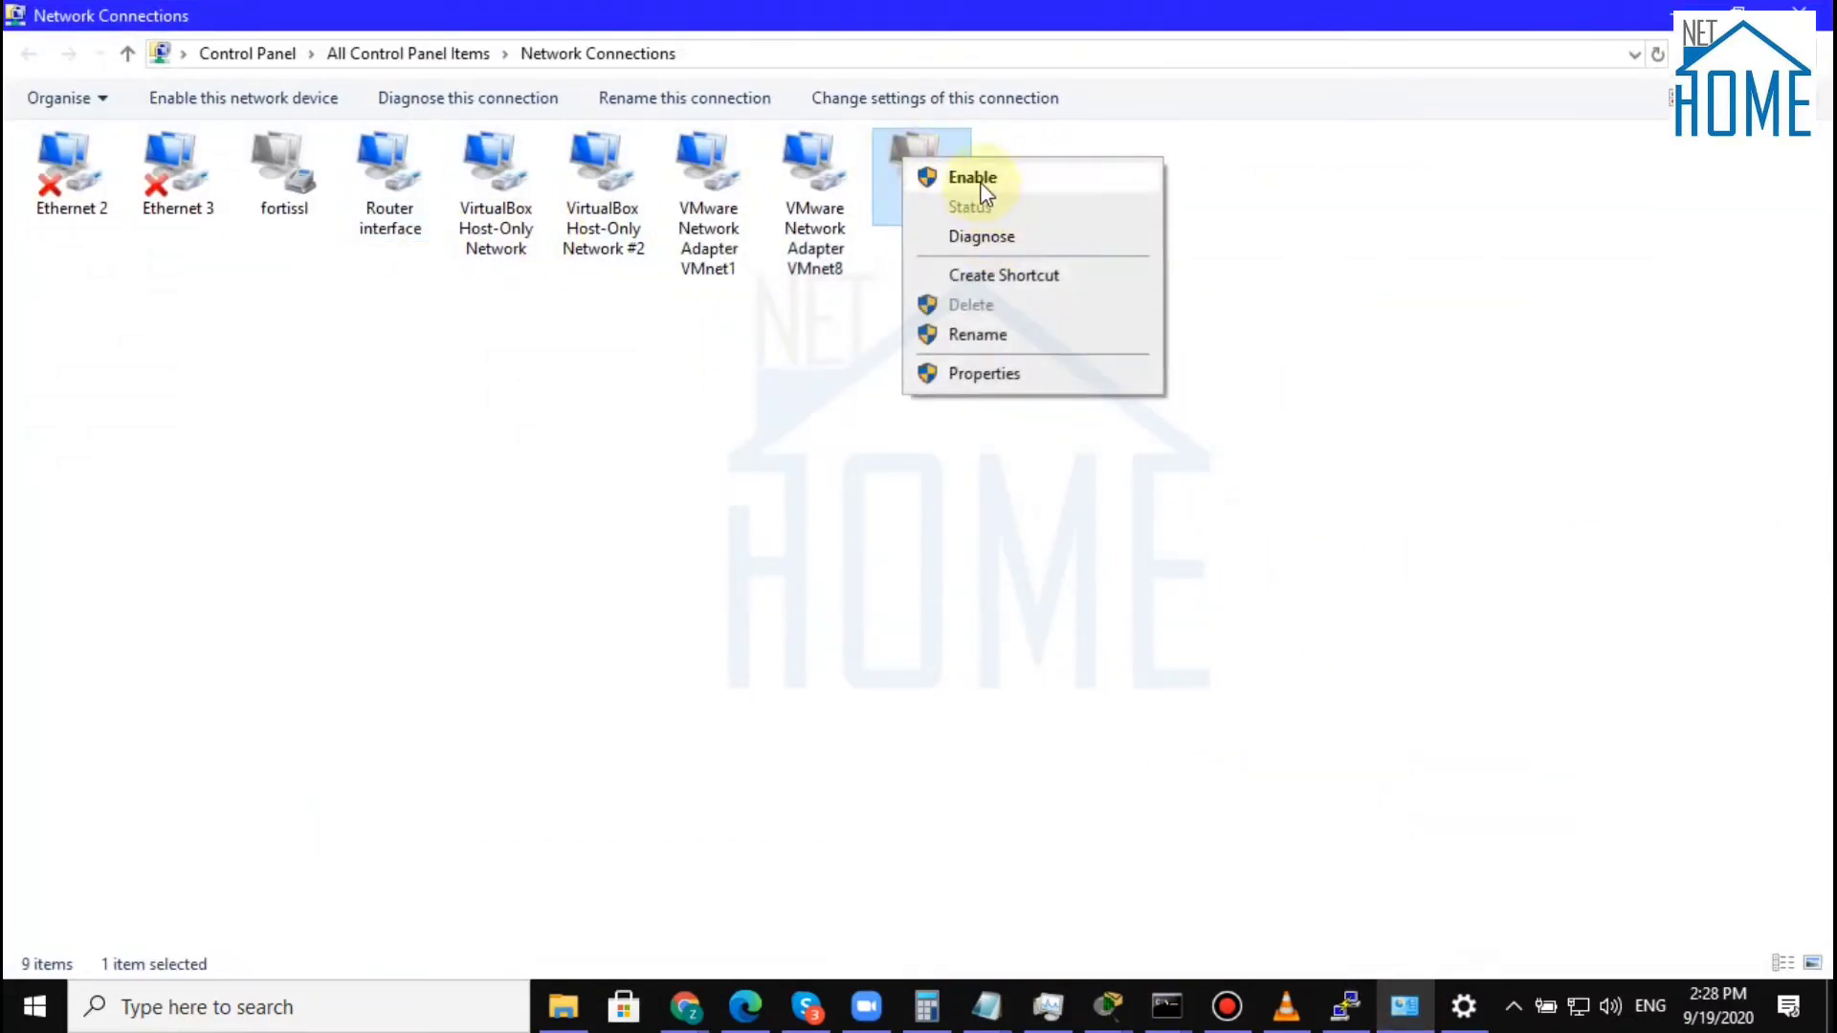
{"action": "left_click", "coordinate": [972, 178]}
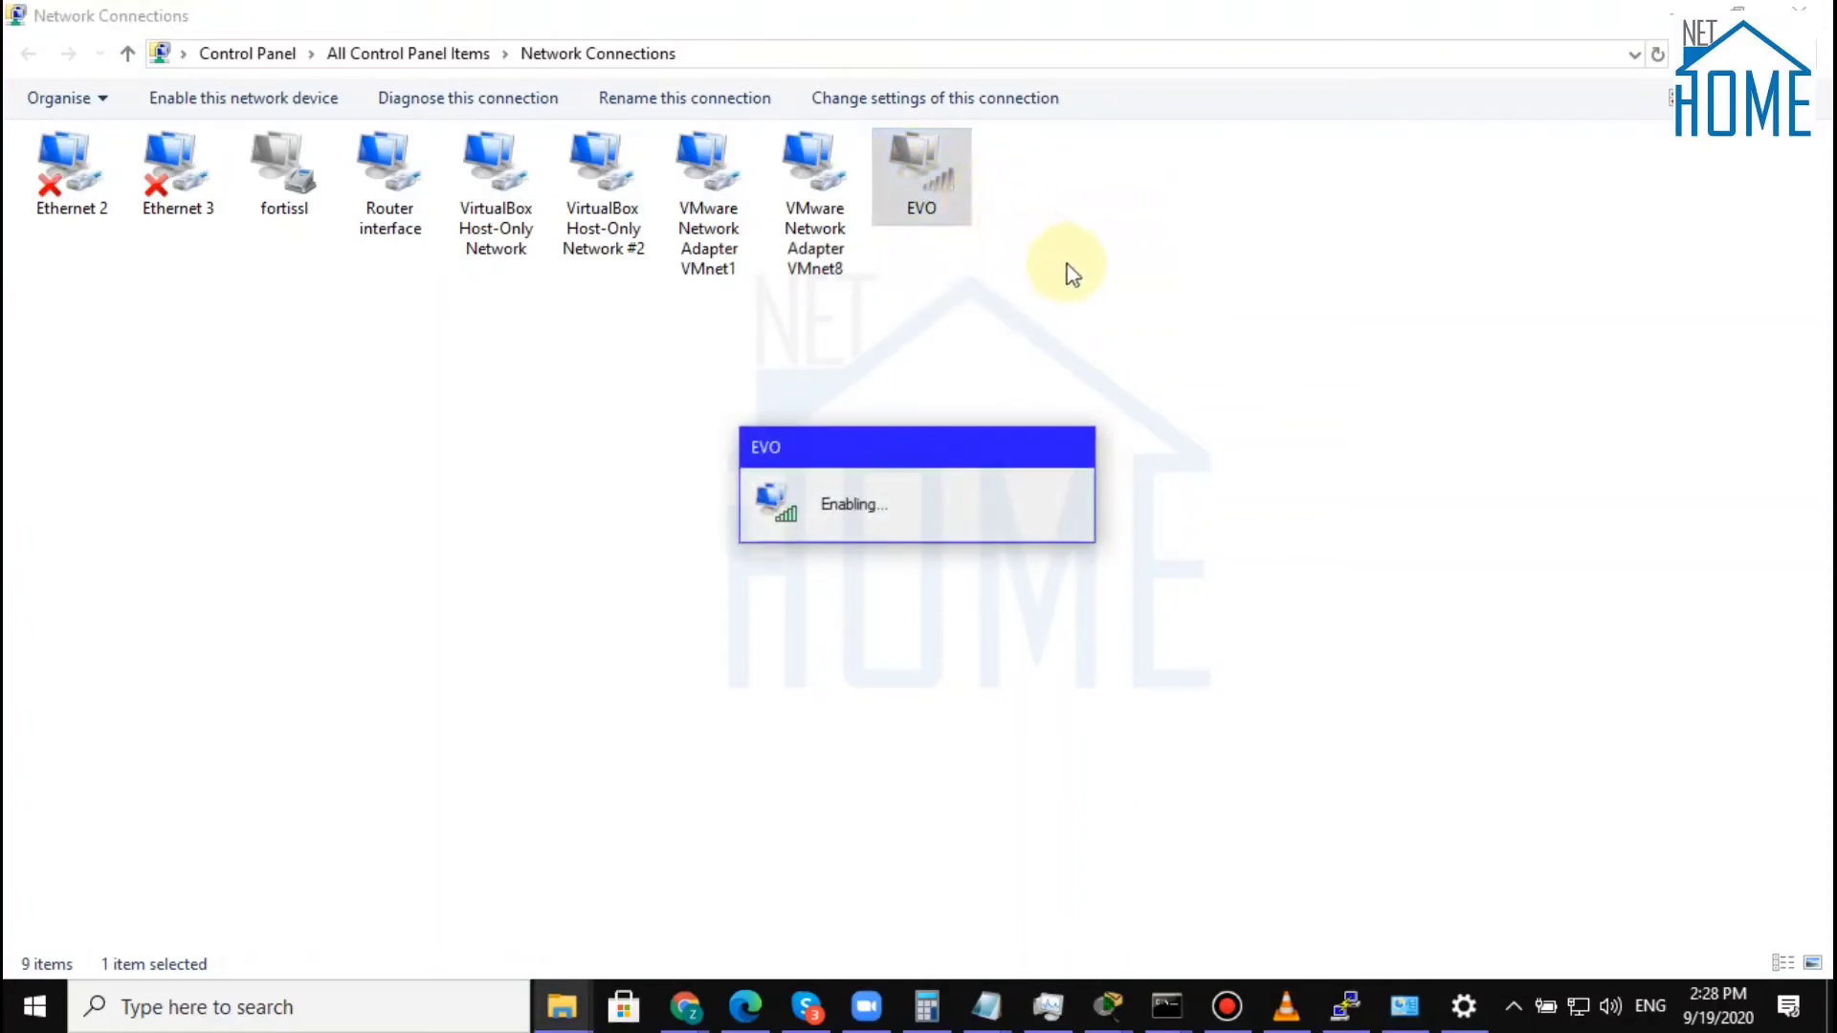
{"action": "left_click", "coordinate": [1085, 282]}
{"action": "double_click", "coordinate": [933, 185]}
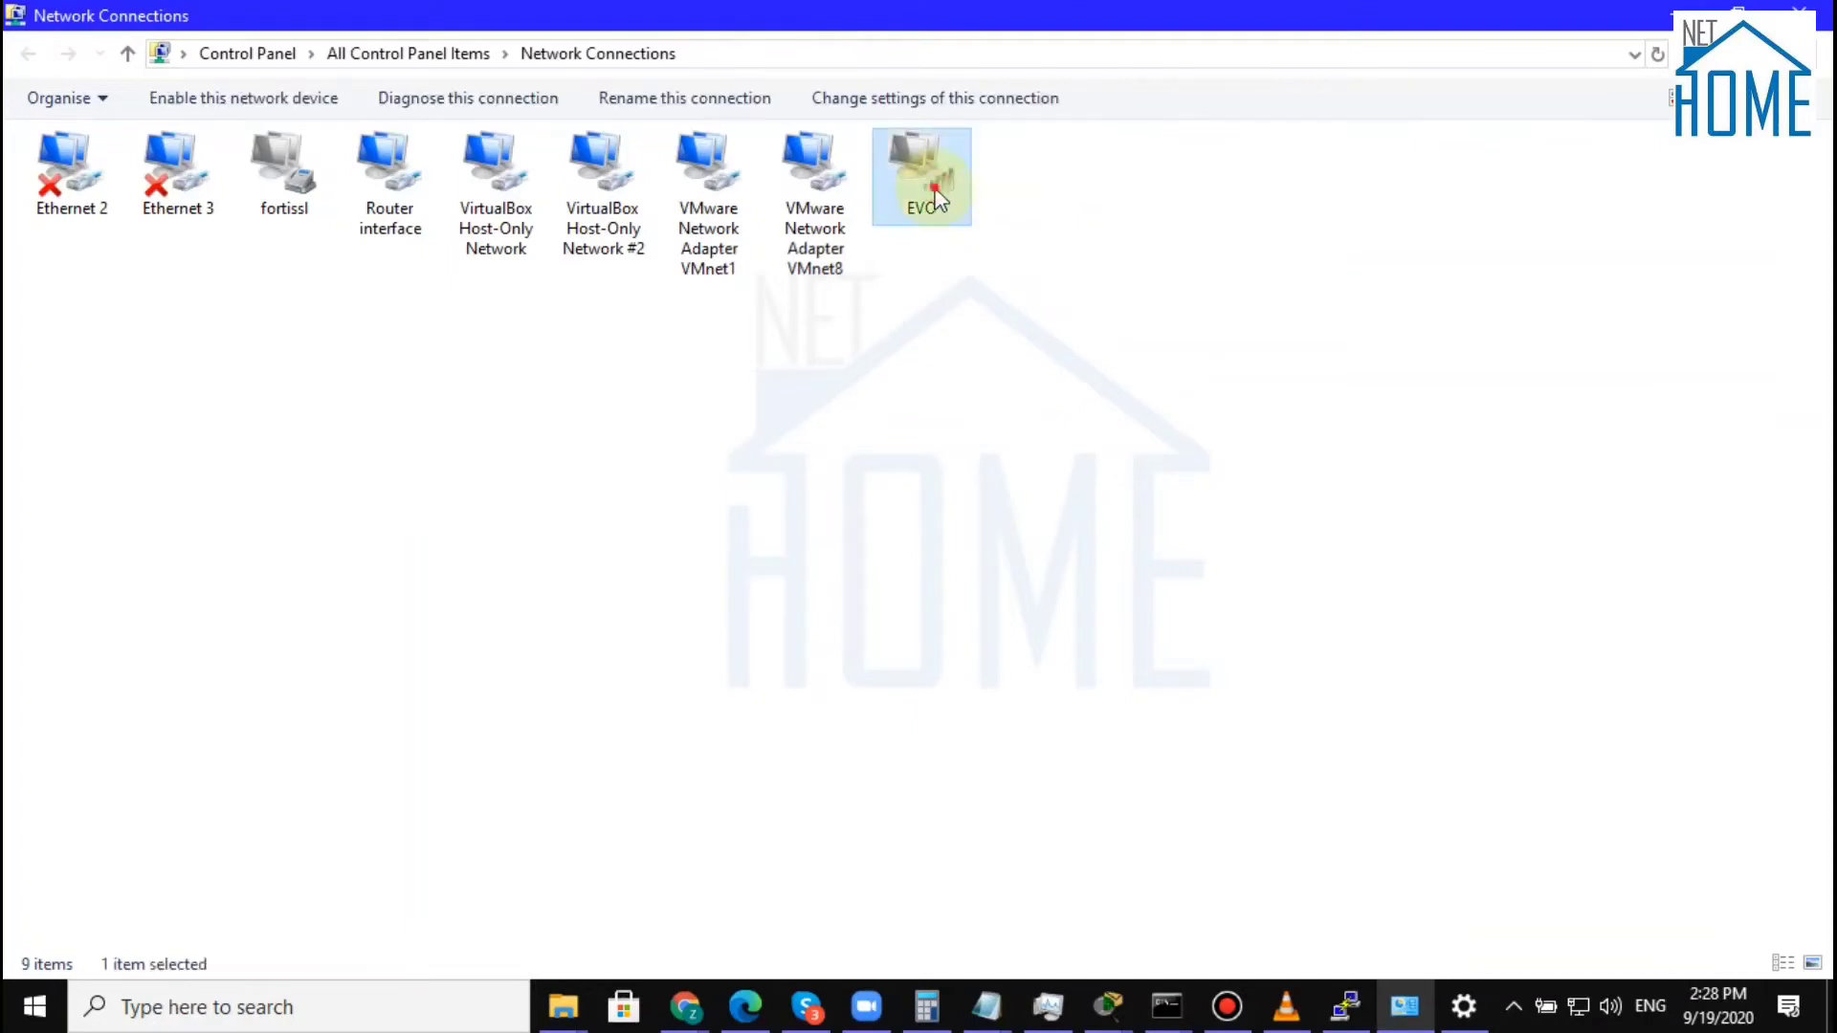
- Try again to enable the EVO wireless adapter and dismiss the connection message
{"action": "left_click", "coordinate": [1084, 595]}
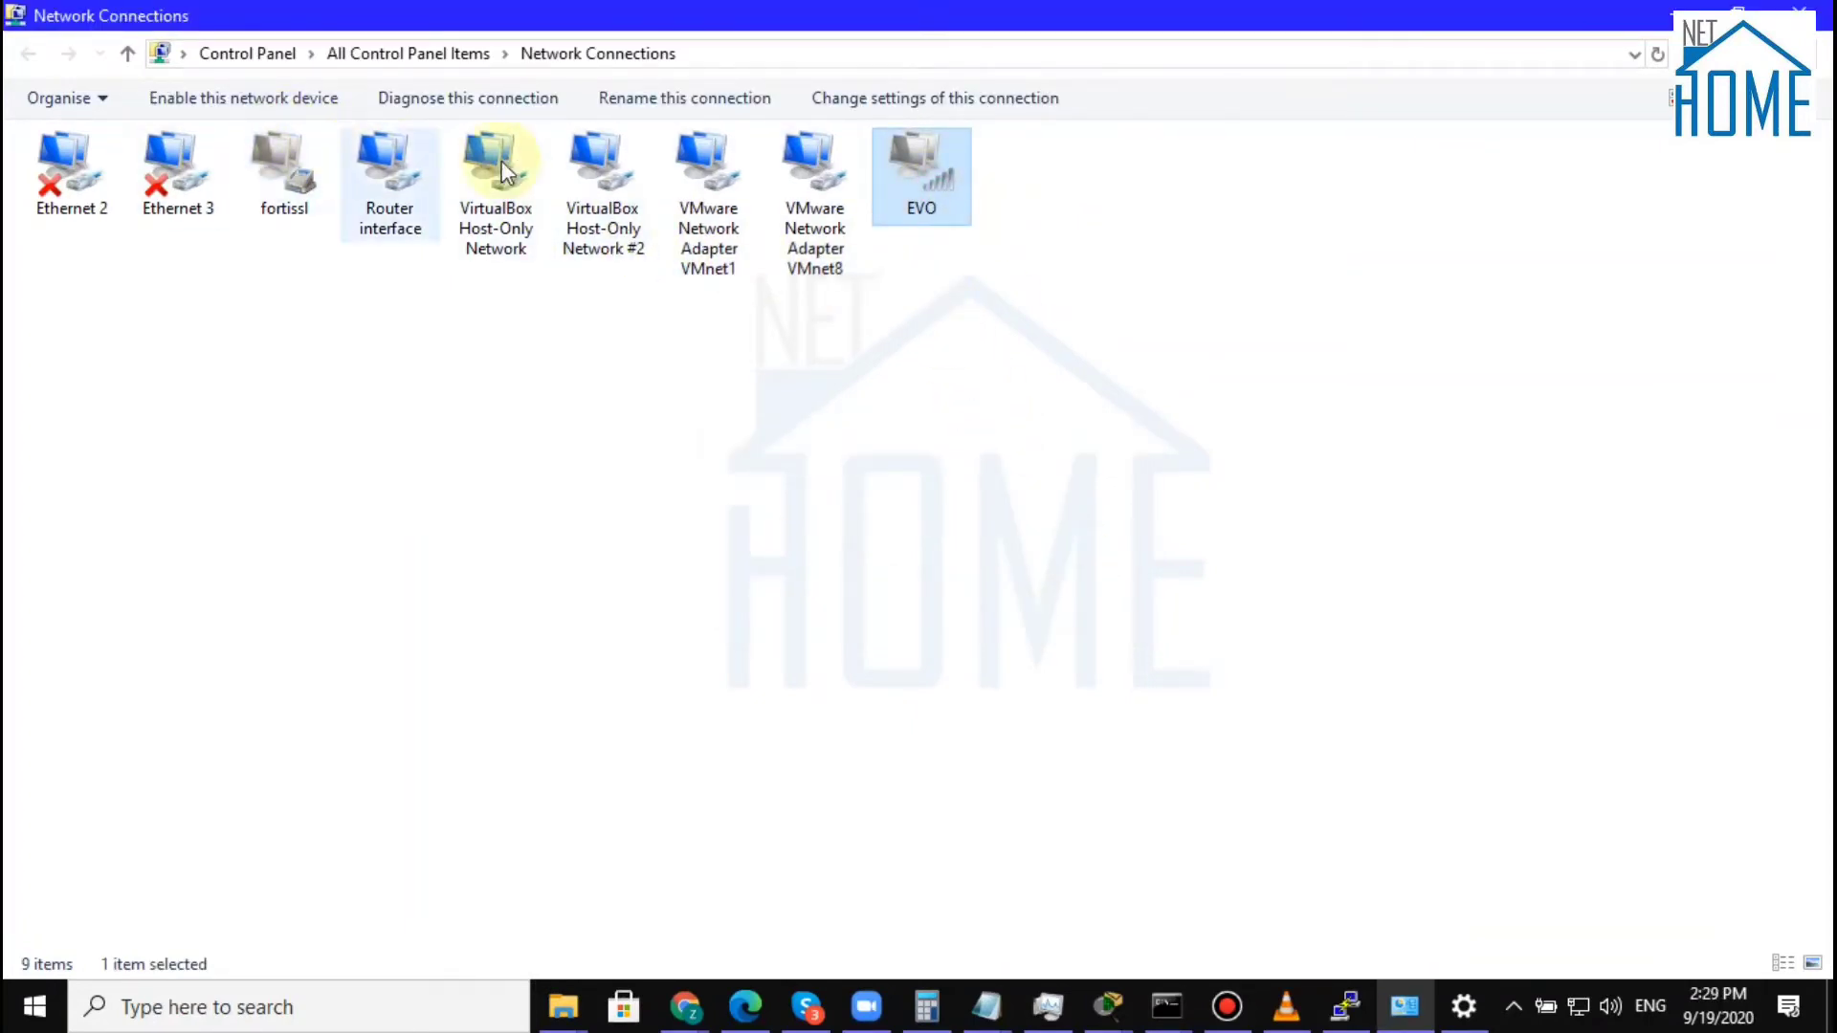
{"action": "left_click", "coordinate": [981, 177]}
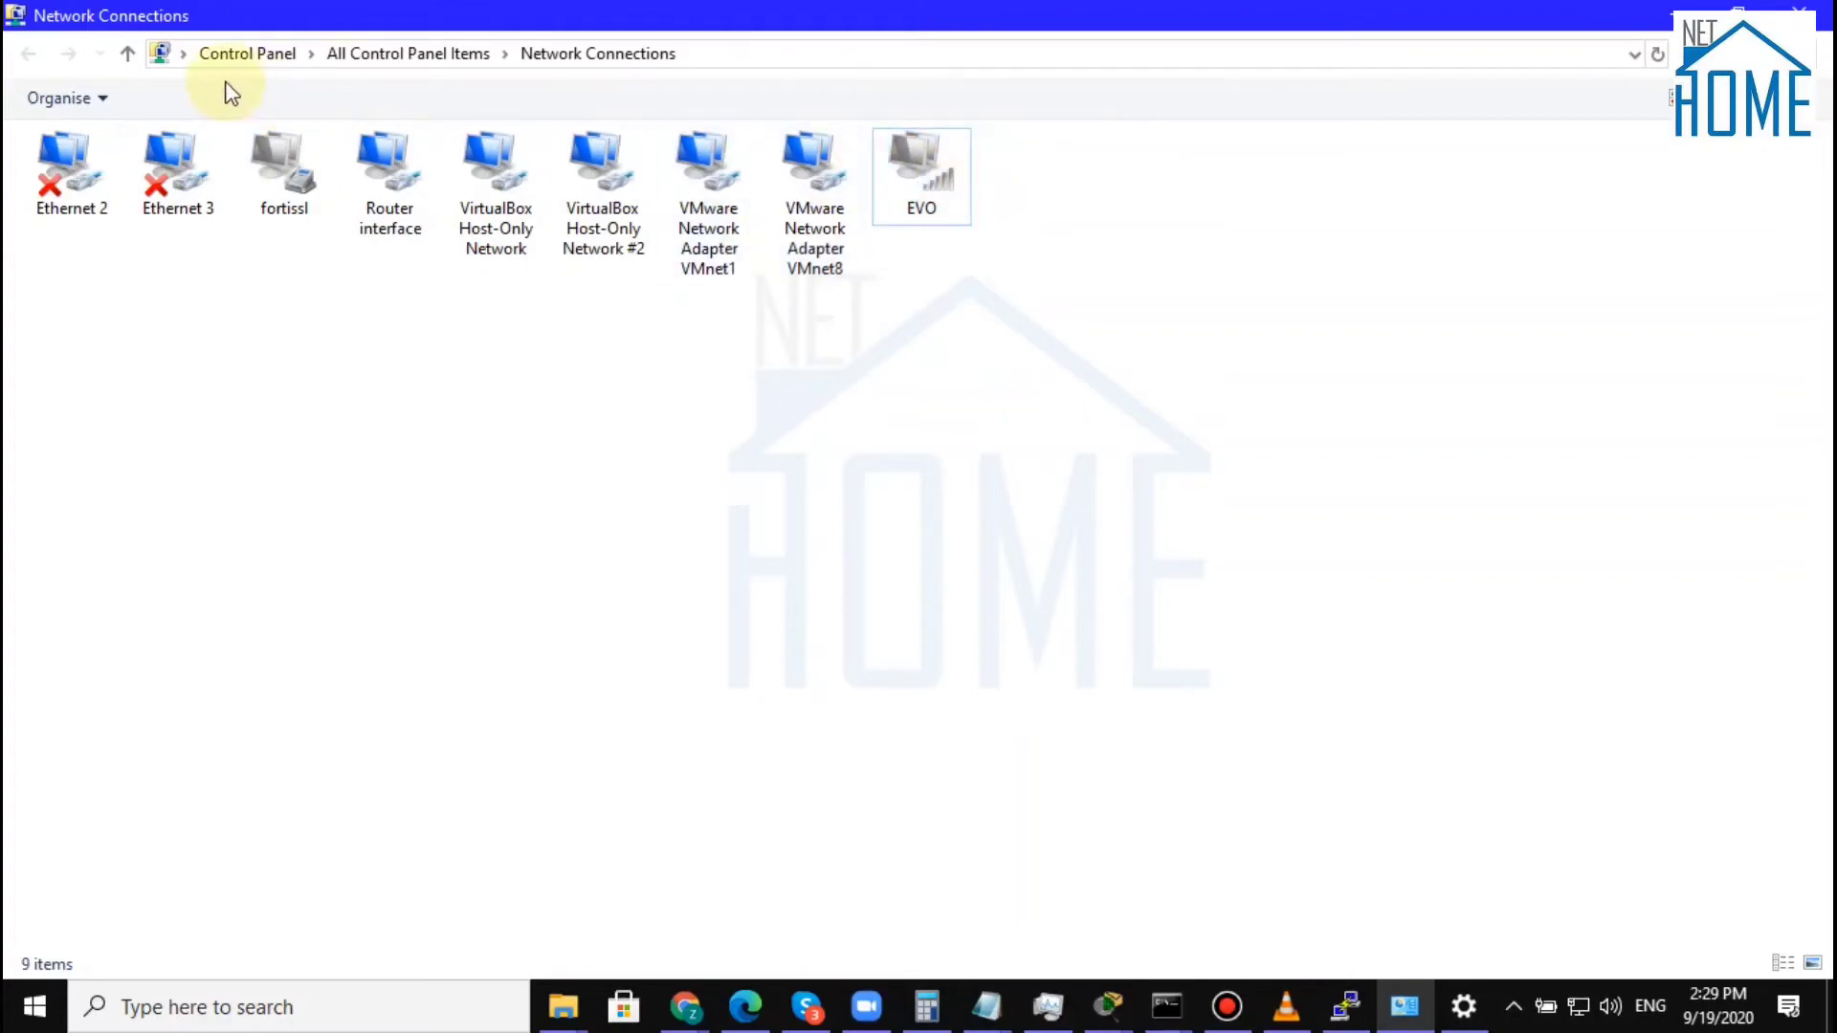
{"action": "left_click", "coordinate": [920, 180]}
{"action": "right_click", "coordinate": [921, 175]}
{"action": "left_click", "coordinate": [945, 198]}
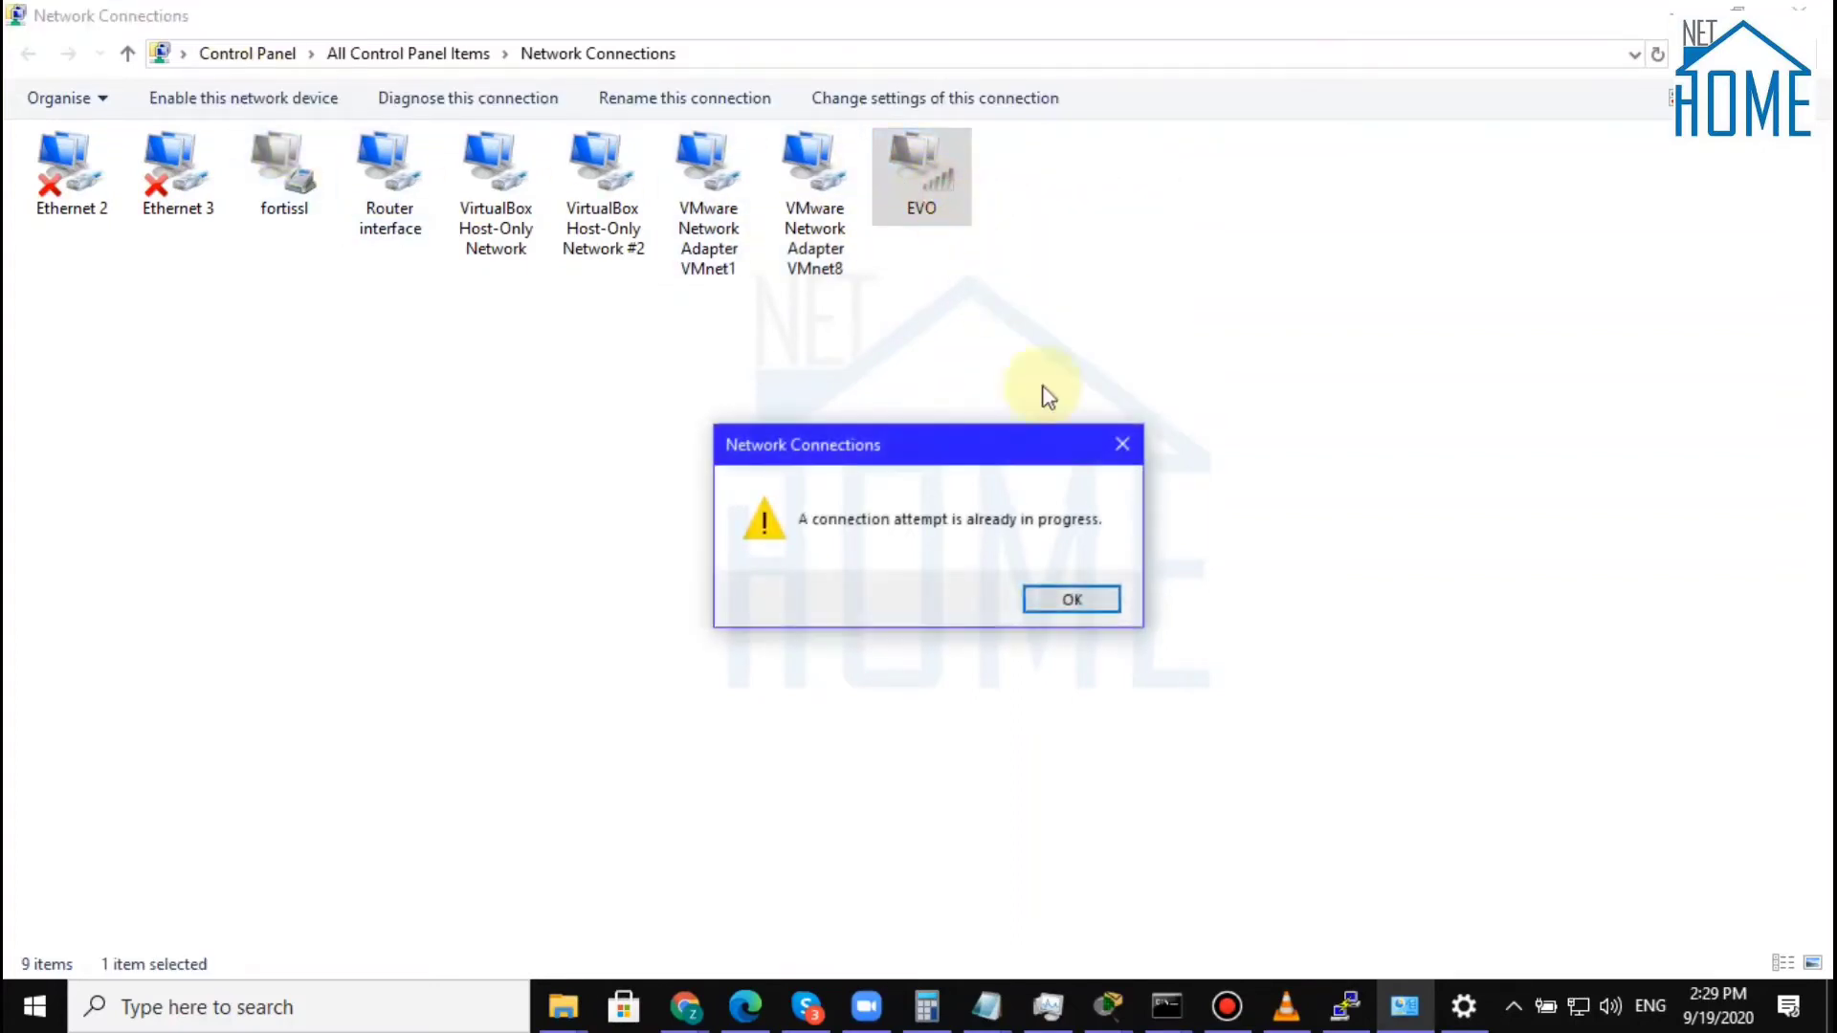
{"action": "left_click", "coordinate": [1071, 603]}
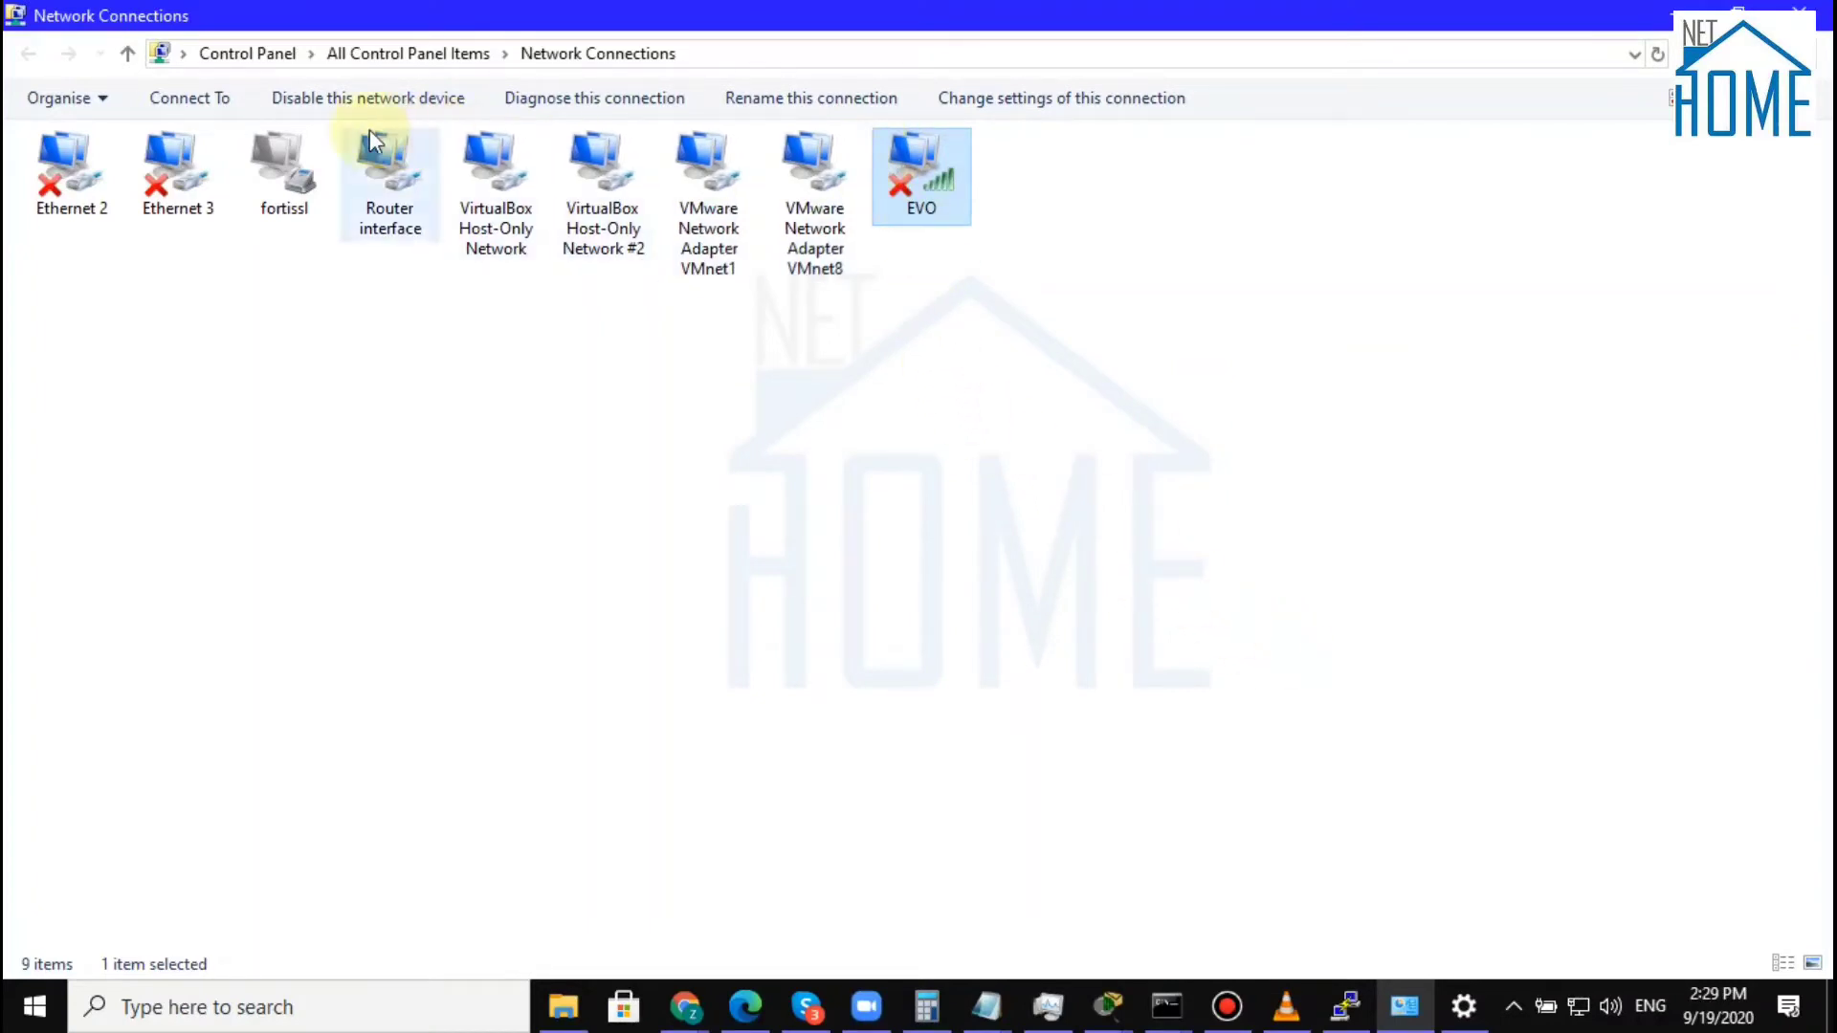
- Open the list of available wireless networks for the EVO adapter and connect to the N E T H O M E network
{"action": "left_click", "coordinate": [237, 113]}
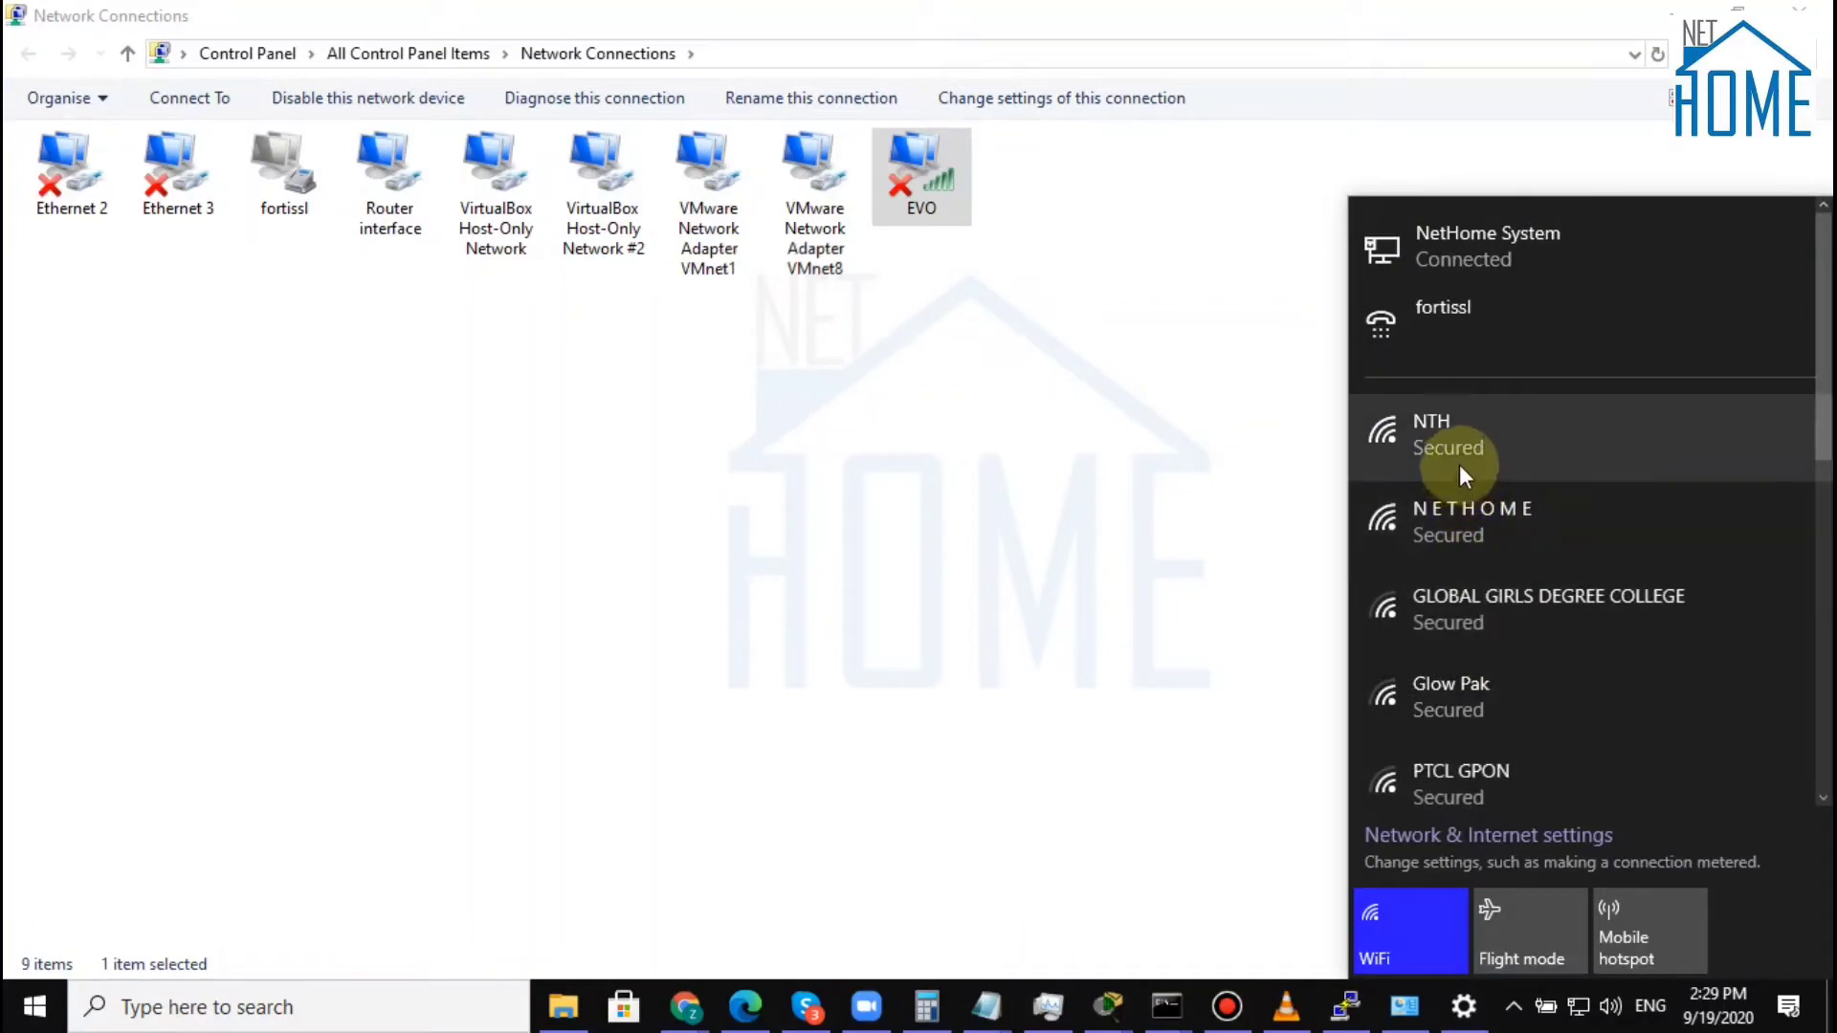
{"action": "left_click", "coordinate": [1460, 463]}
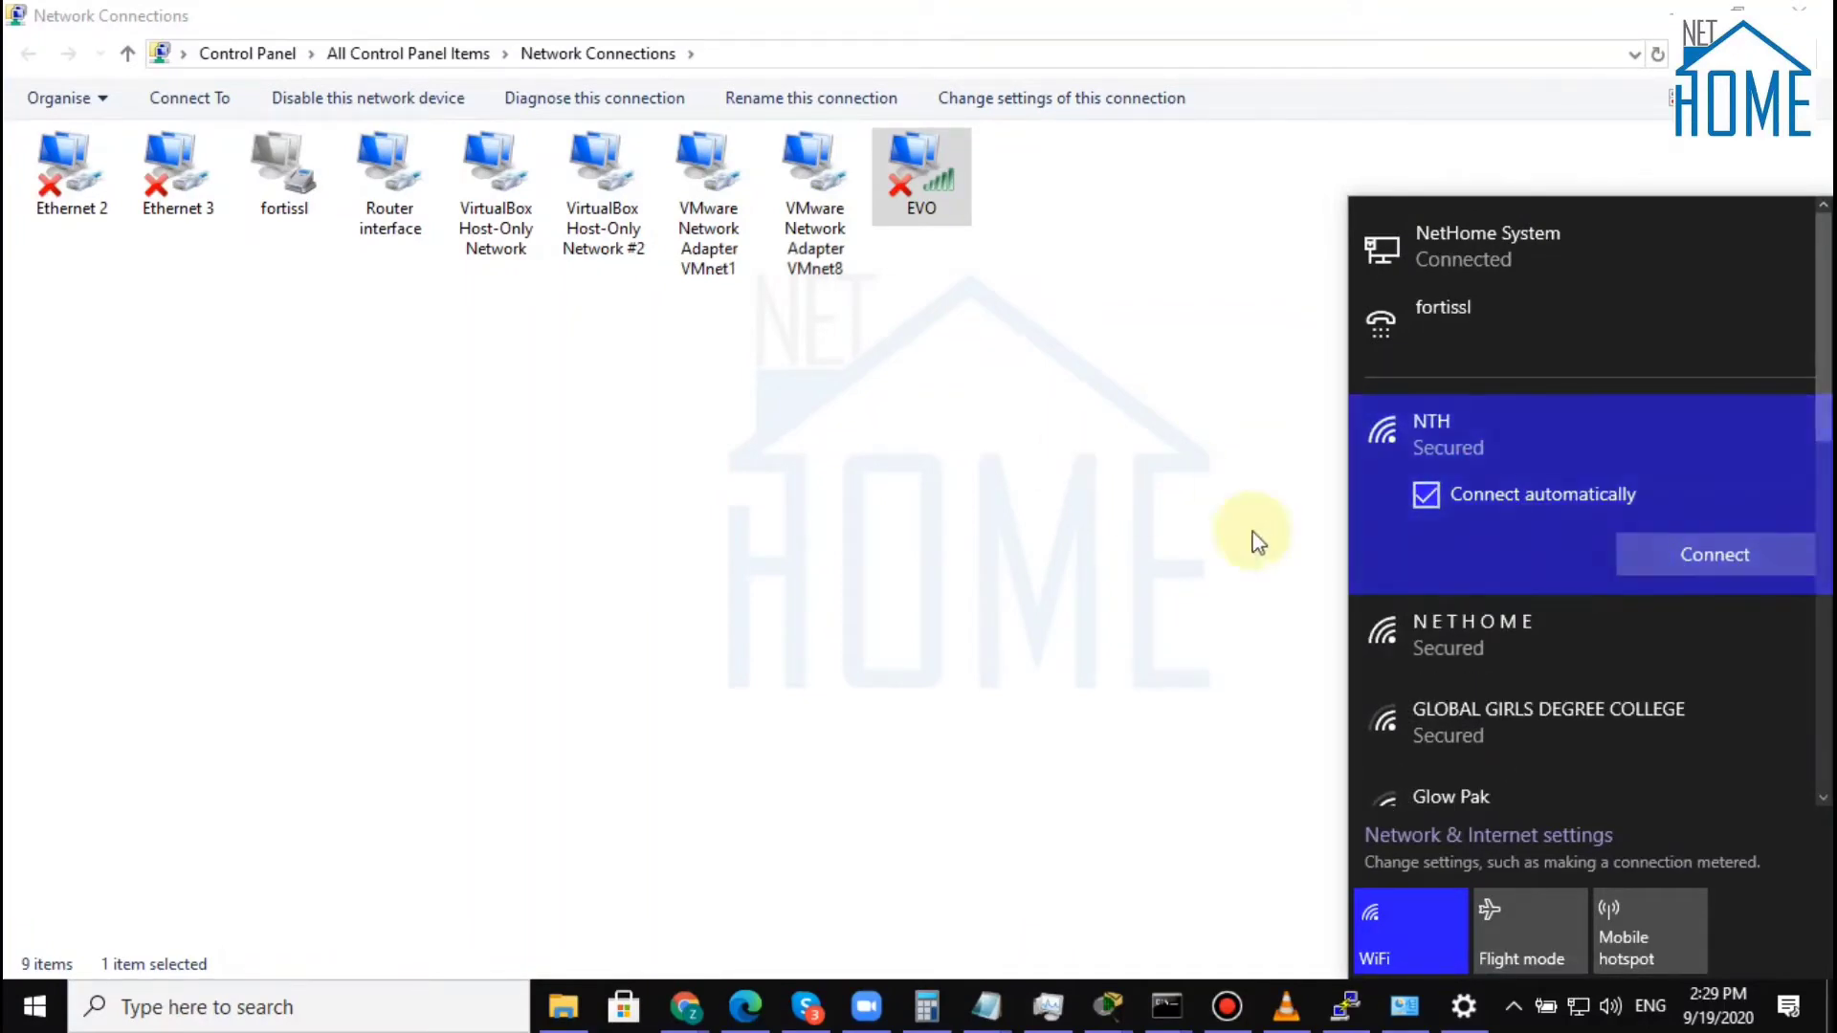
{"action": "left_click", "coordinate": [1435, 624]}
{"action": "left_click", "coordinate": [1686, 639]}
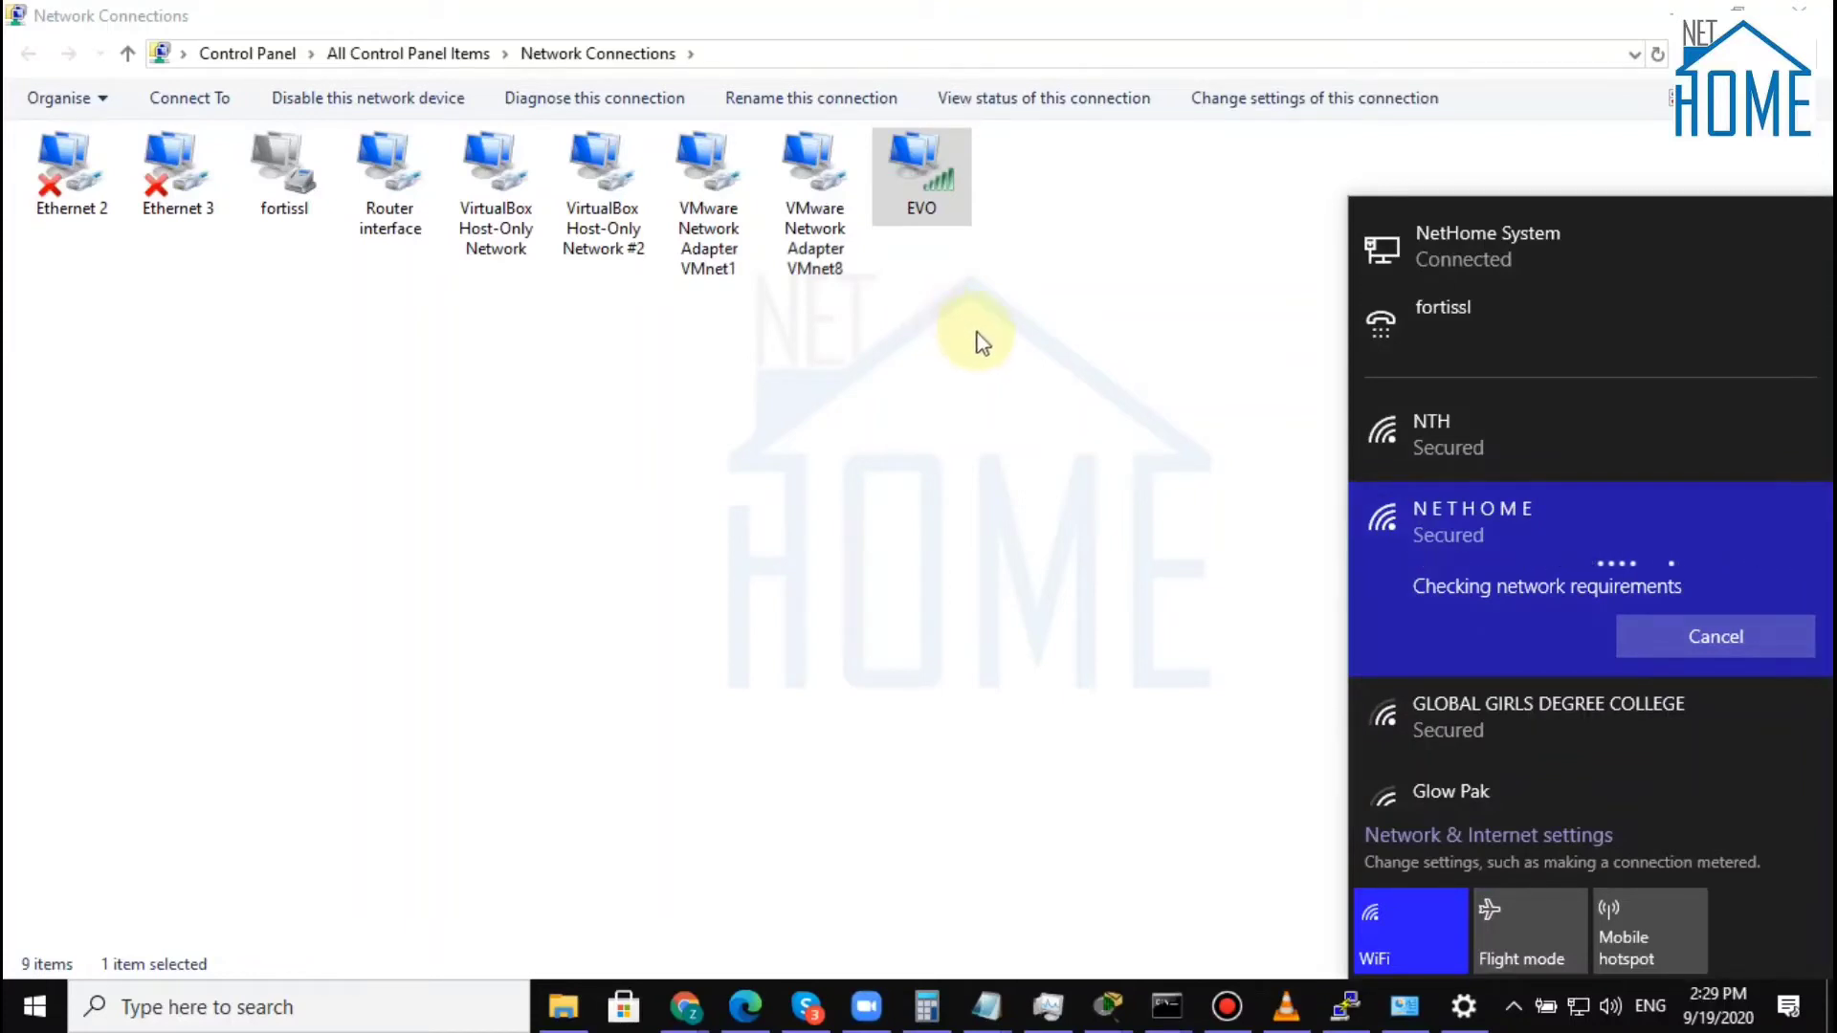
- Open the EVO adapter's status and connection details, and examine its physical address
{"action": "left_click", "coordinate": [899, 205]}
{"action": "right_click", "coordinate": [900, 206]}
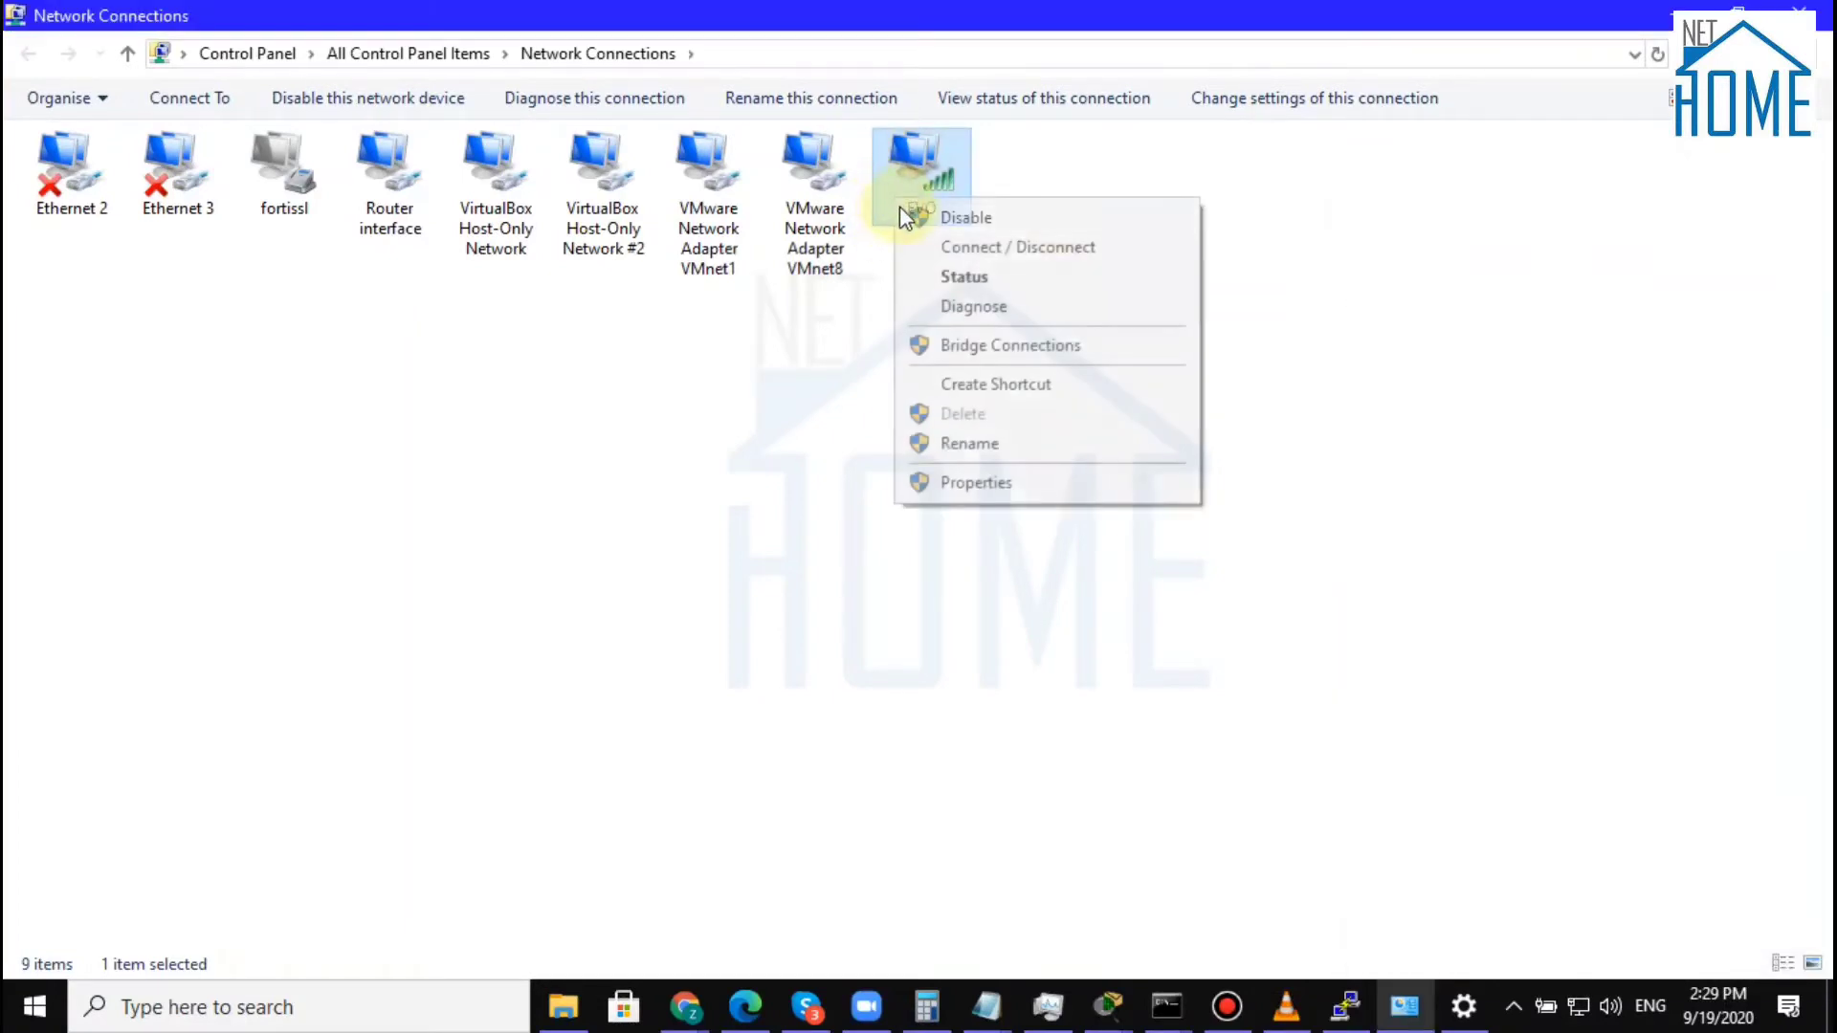
{"action": "left_click", "coordinate": [966, 277]}
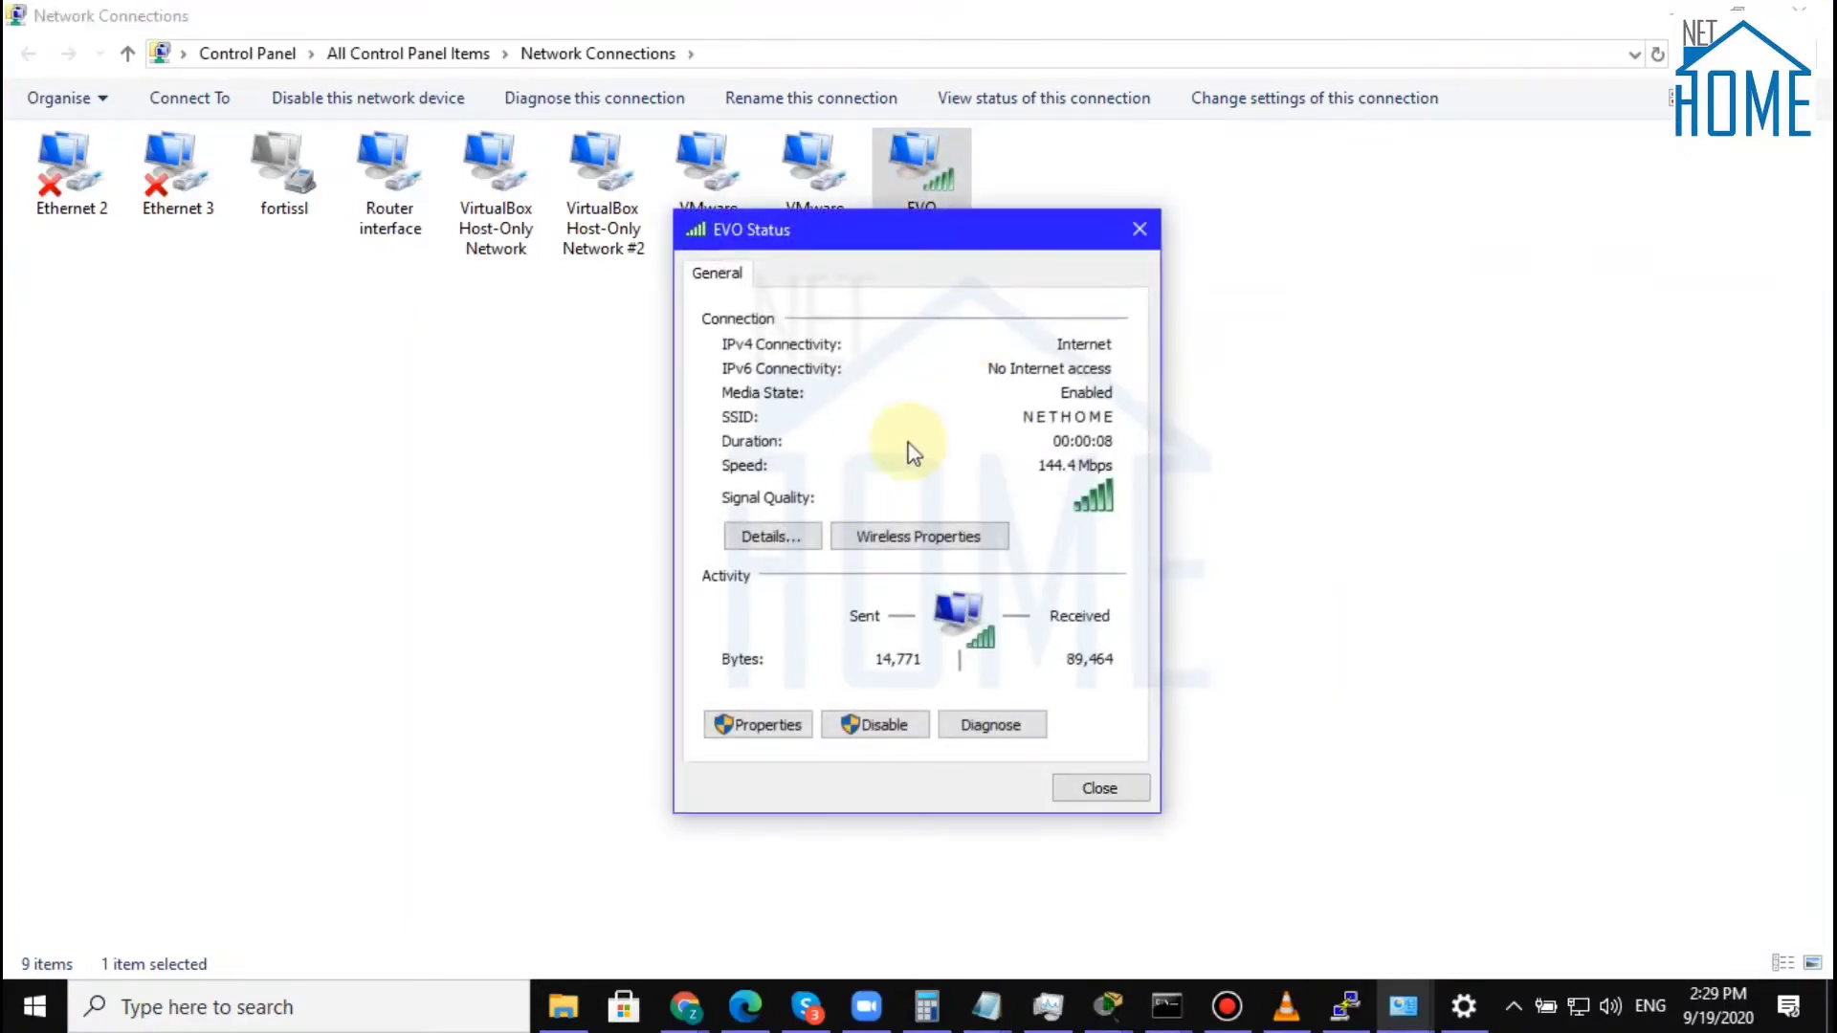
{"action": "left_click", "coordinate": [802, 535]}
{"action": "left_click", "coordinate": [986, 422]}
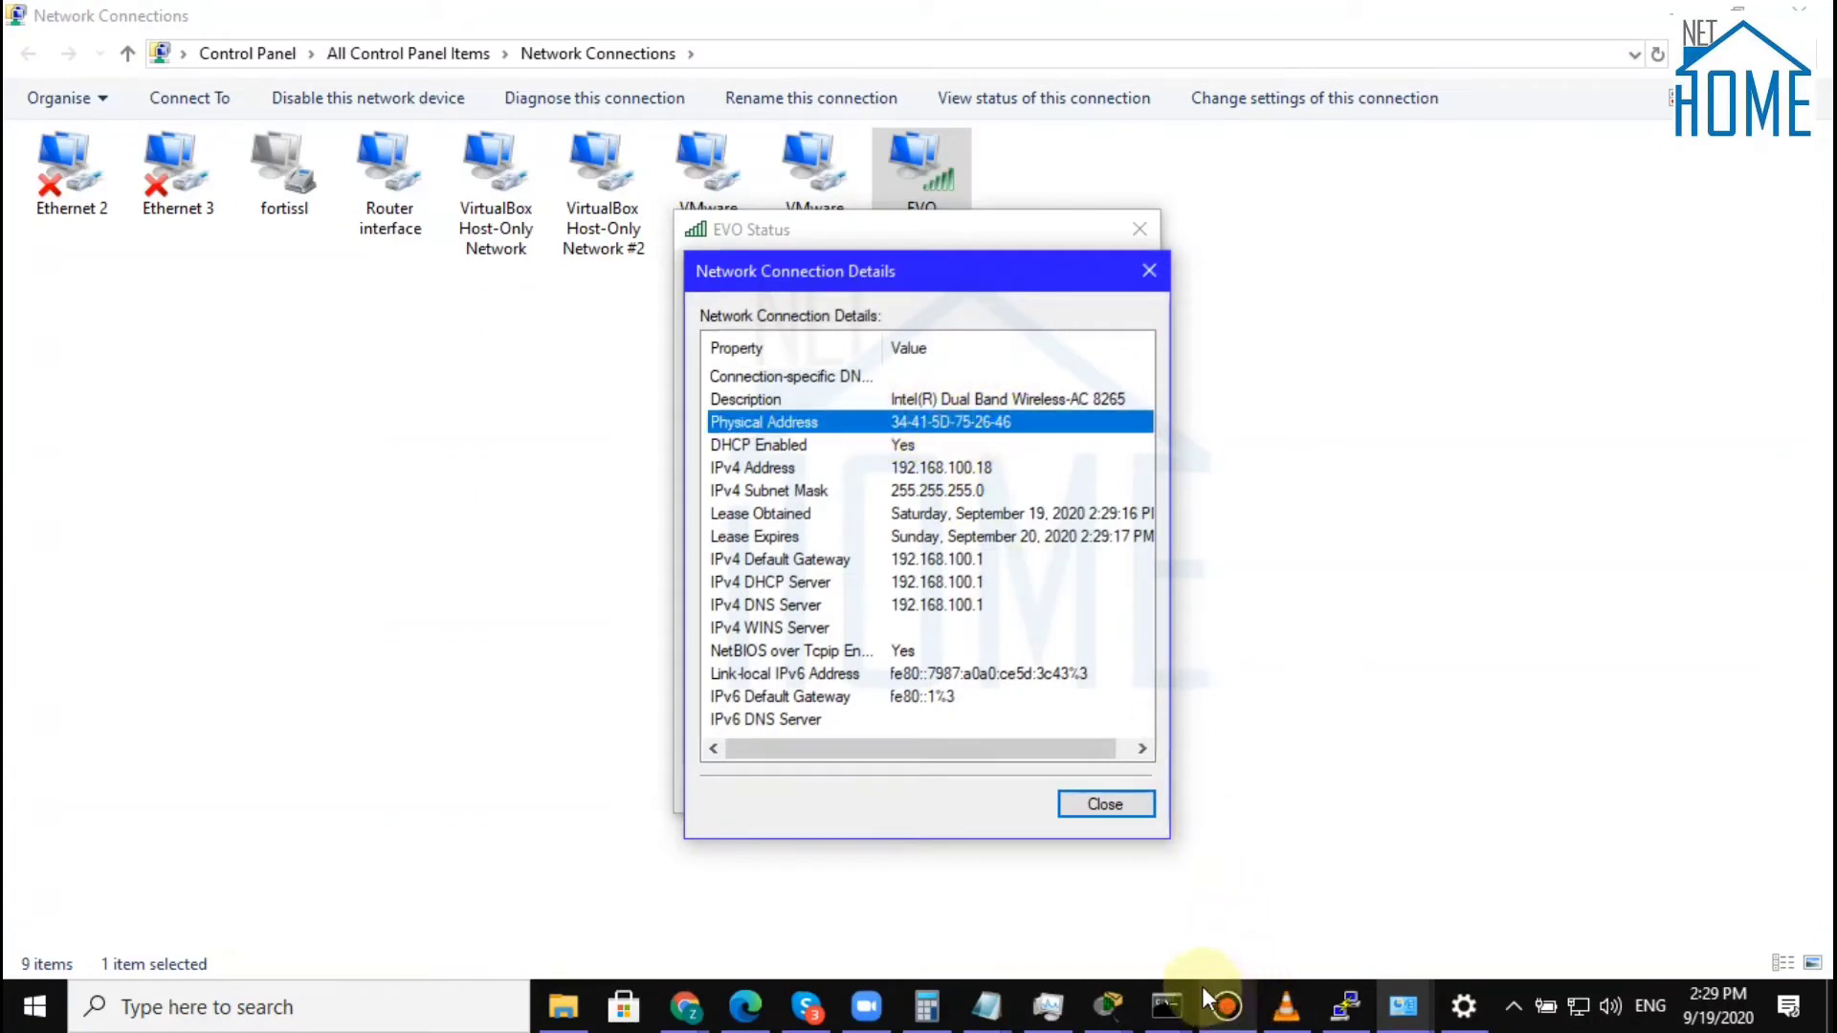
- Switch to the Cisco access point page in Chrome and open the Advanced Security MAC address authentication settings
{"action": "mouse_move", "coordinate": [687, 1007]}
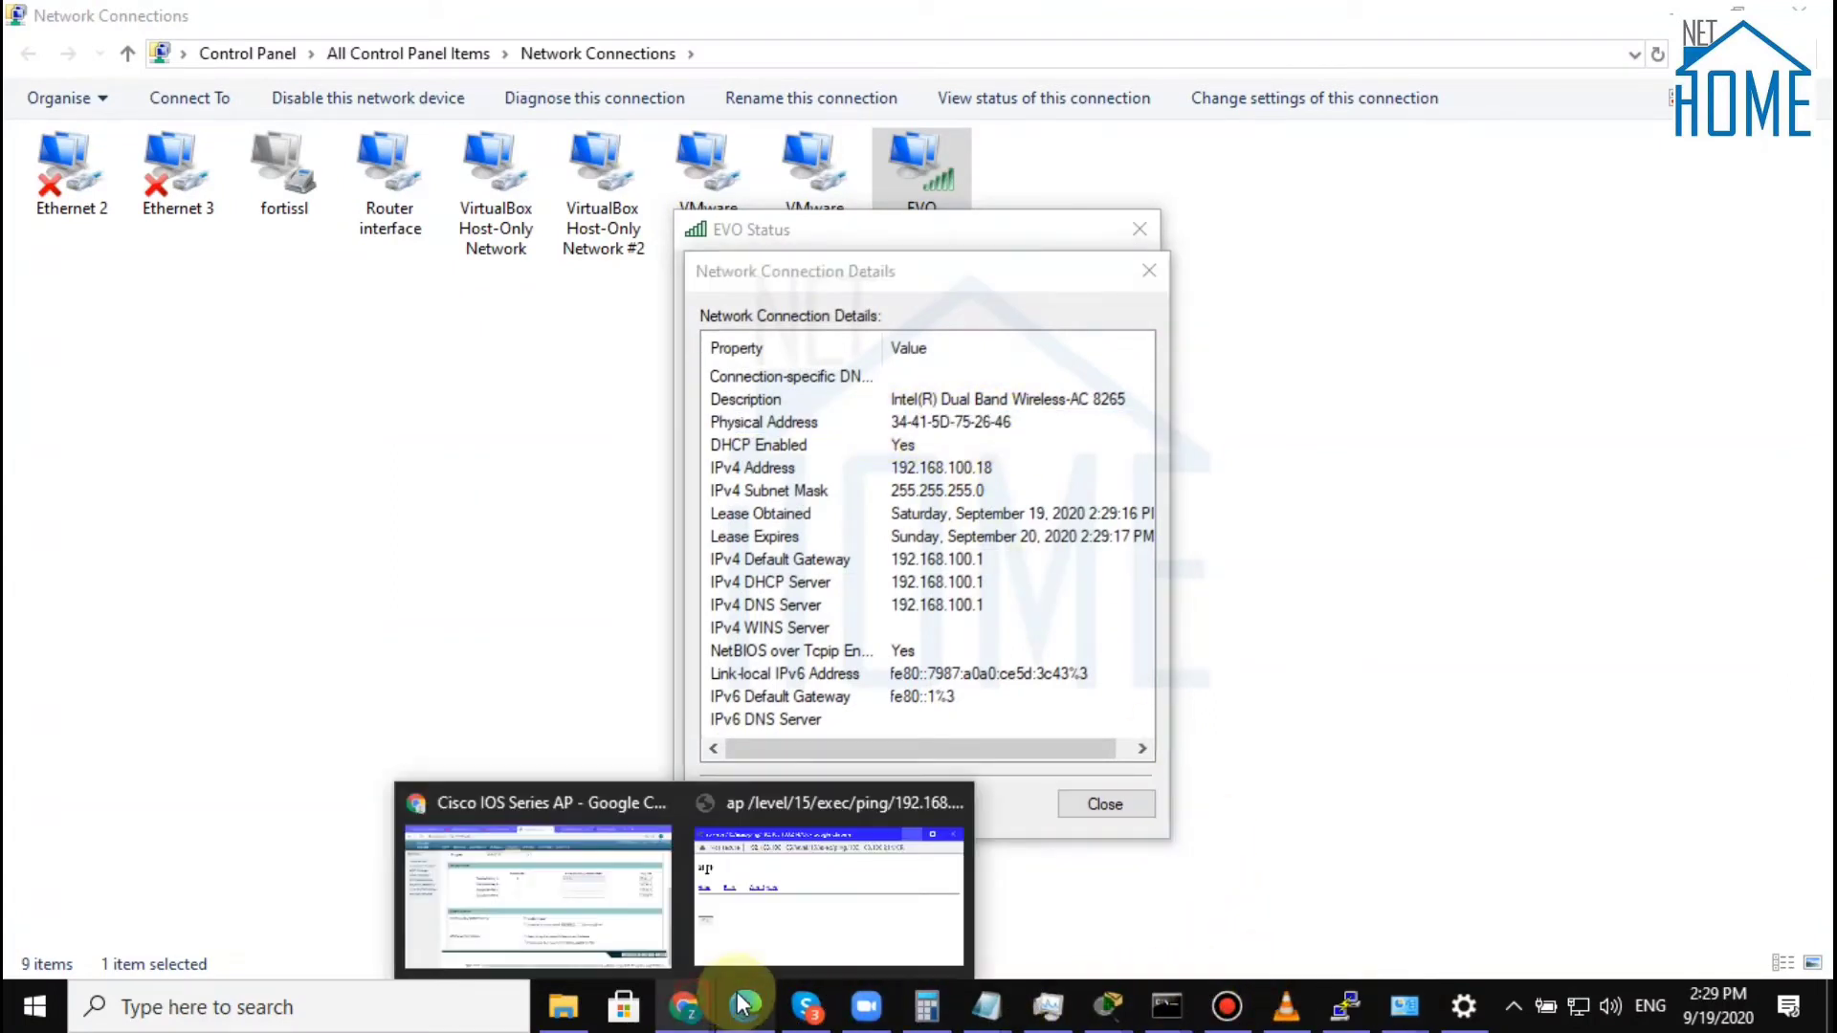
{"action": "left_click", "coordinate": [622, 890]}
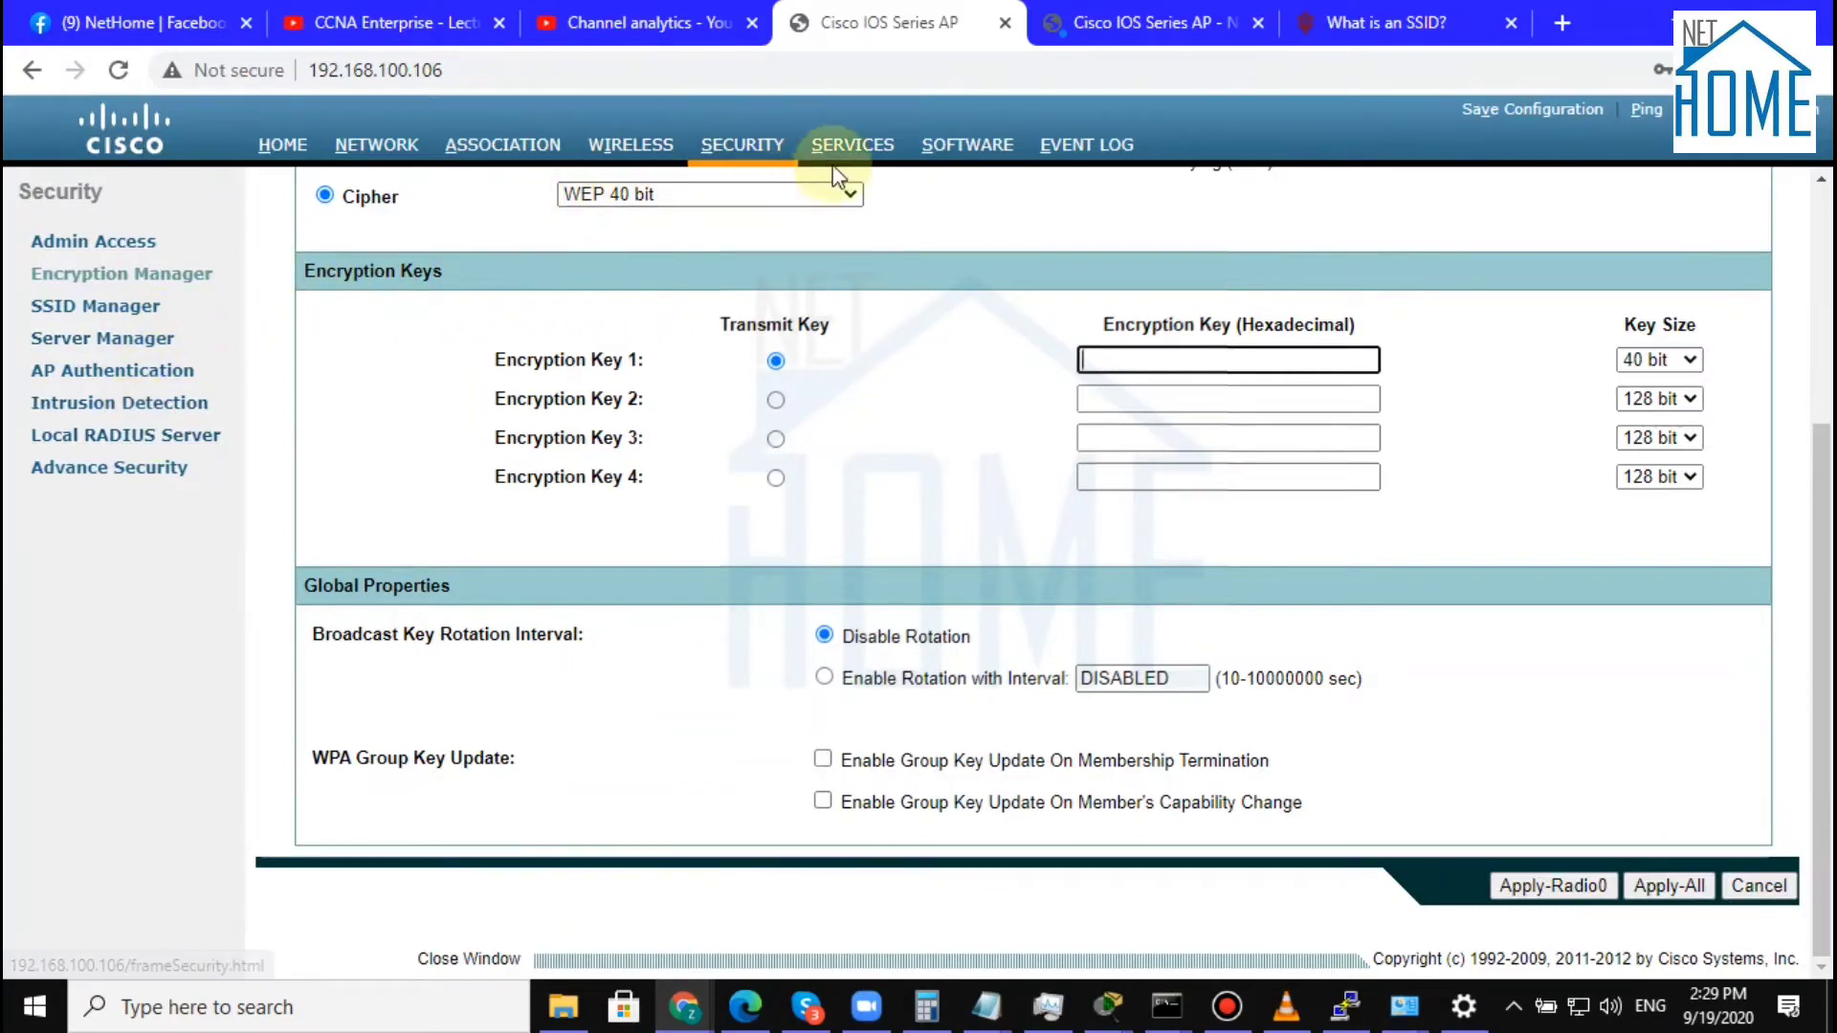
{"action": "left_click", "coordinate": [770, 161]}
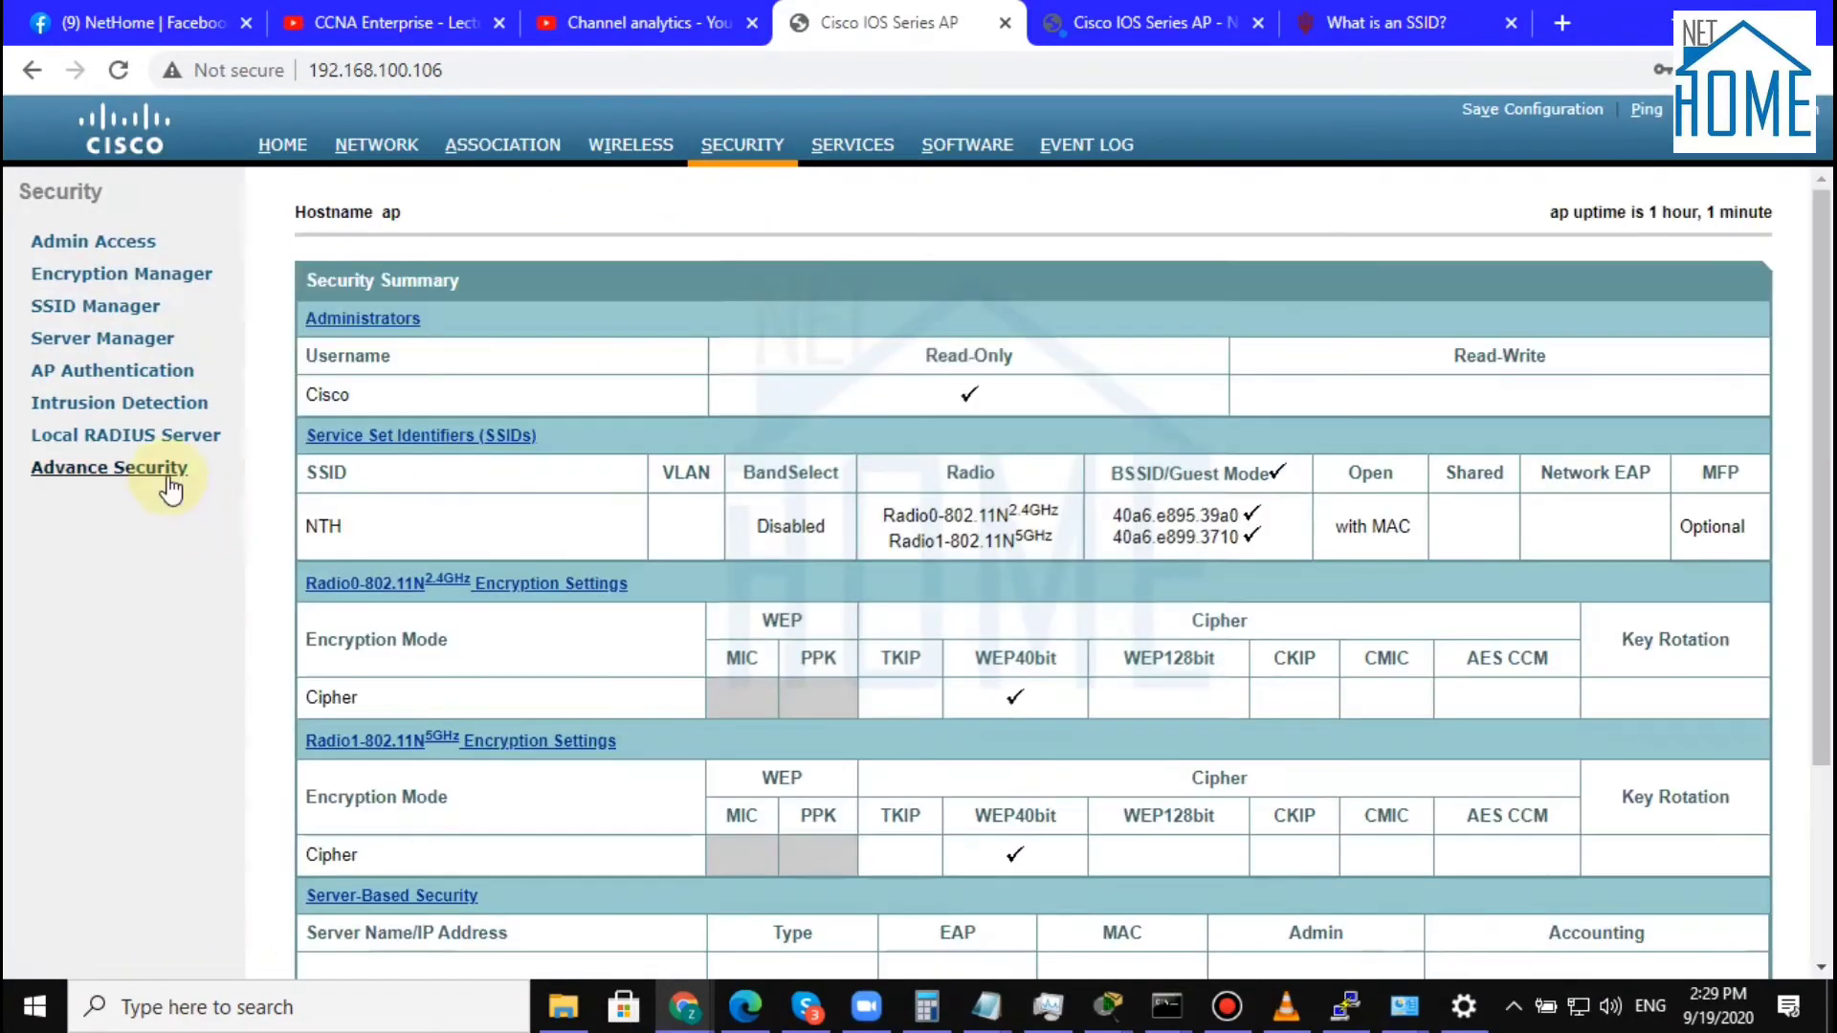
{"action": "left_click", "coordinate": [161, 469]}
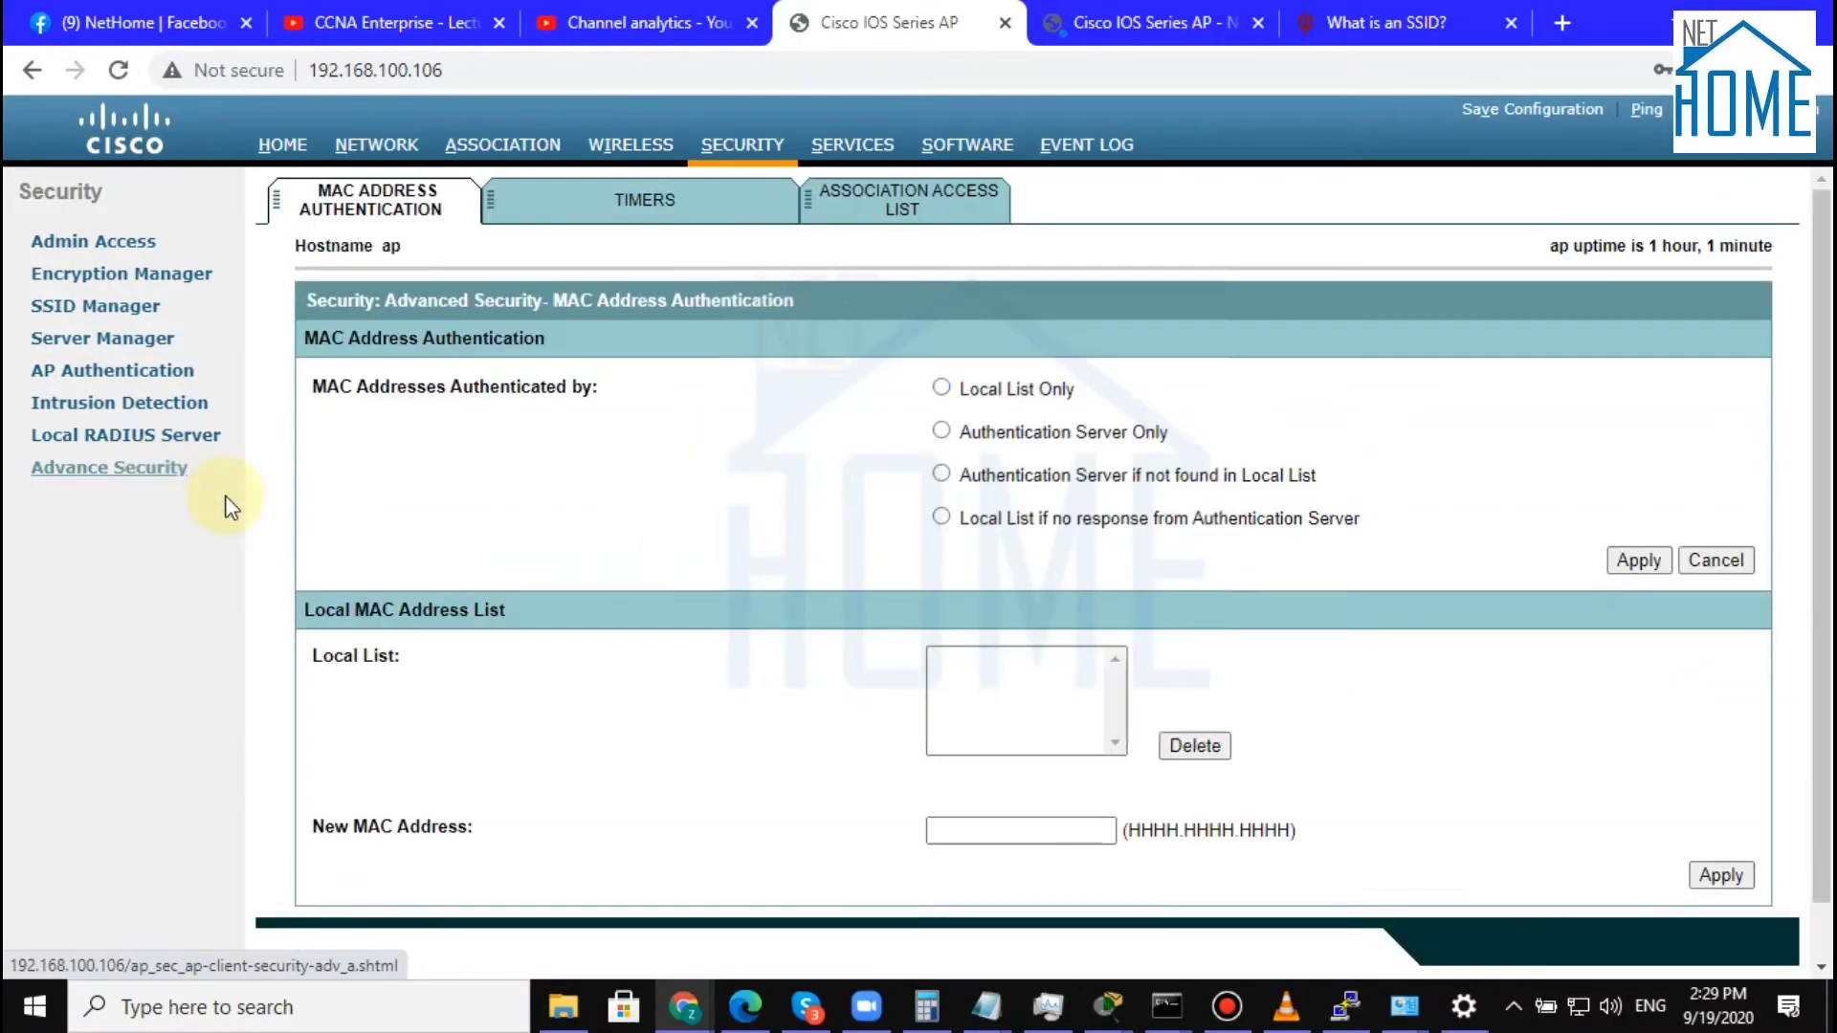
- Add the new MAC address 3441.5d75.2646 to the local MAC address list and apply it
{"action": "left_click", "coordinate": [1025, 836]}
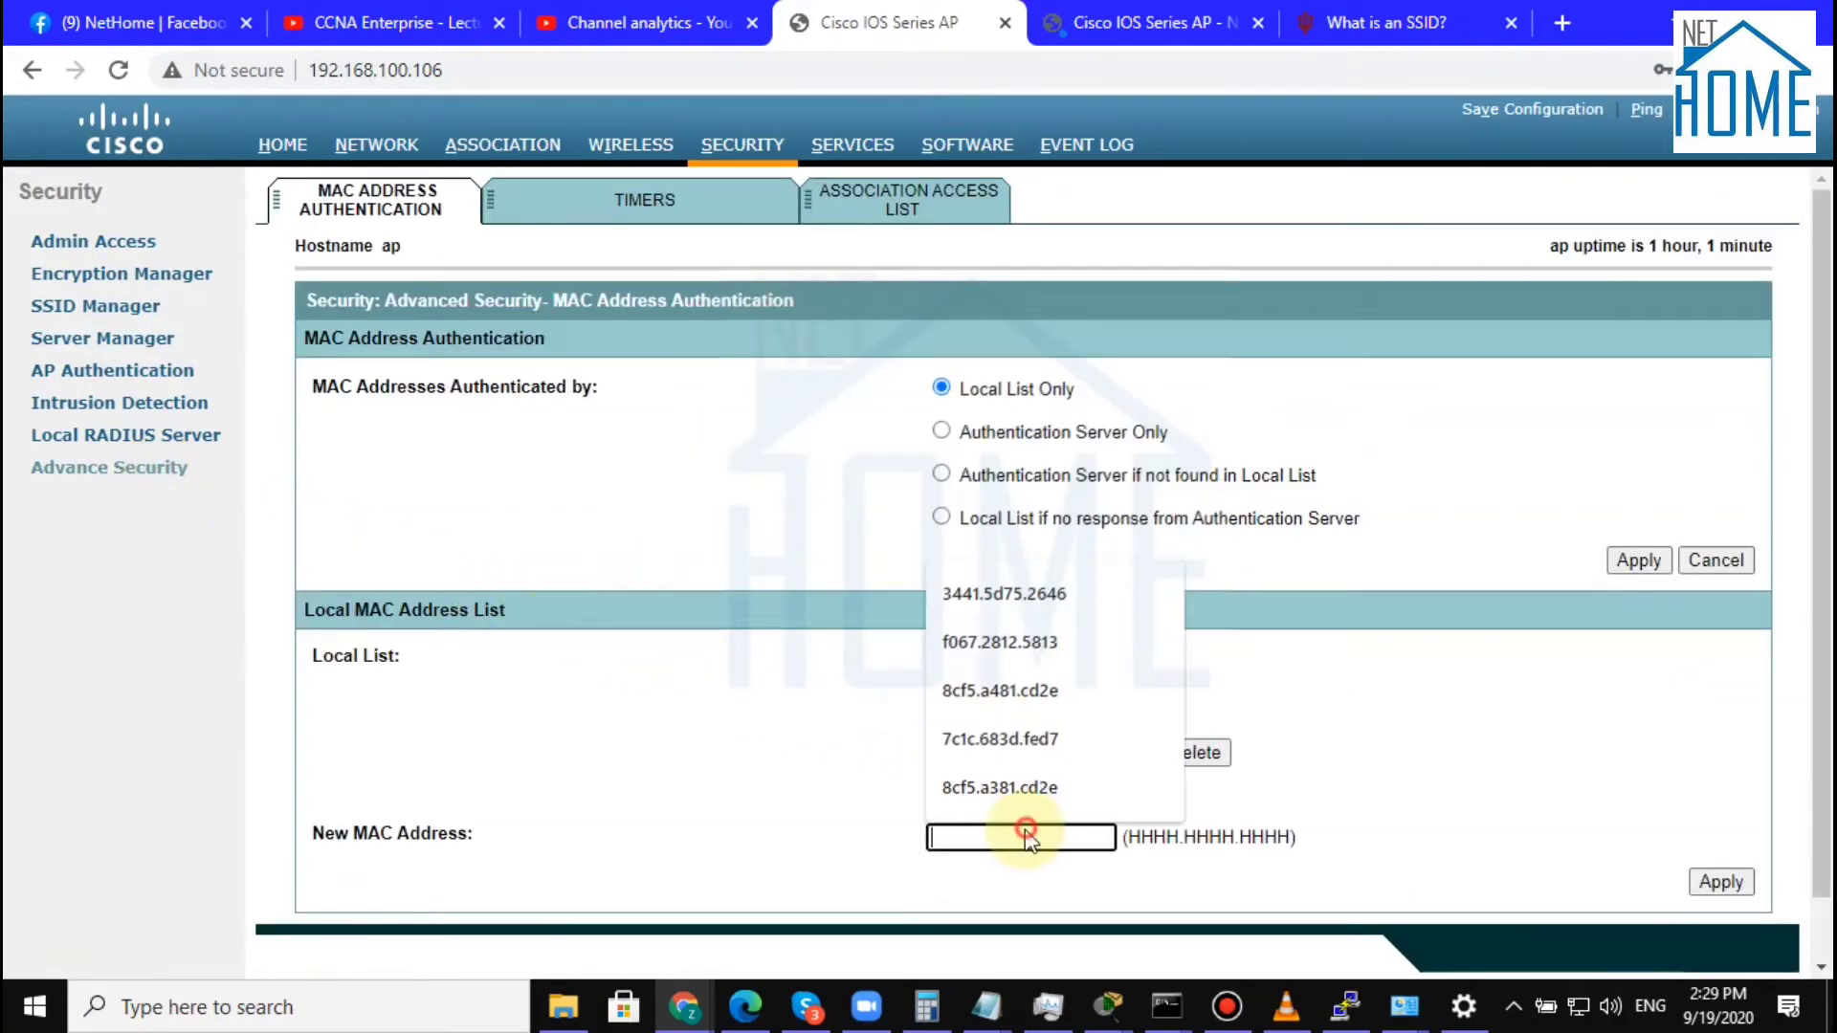
{"action": "type", "text": "3441.5d75.2646"}
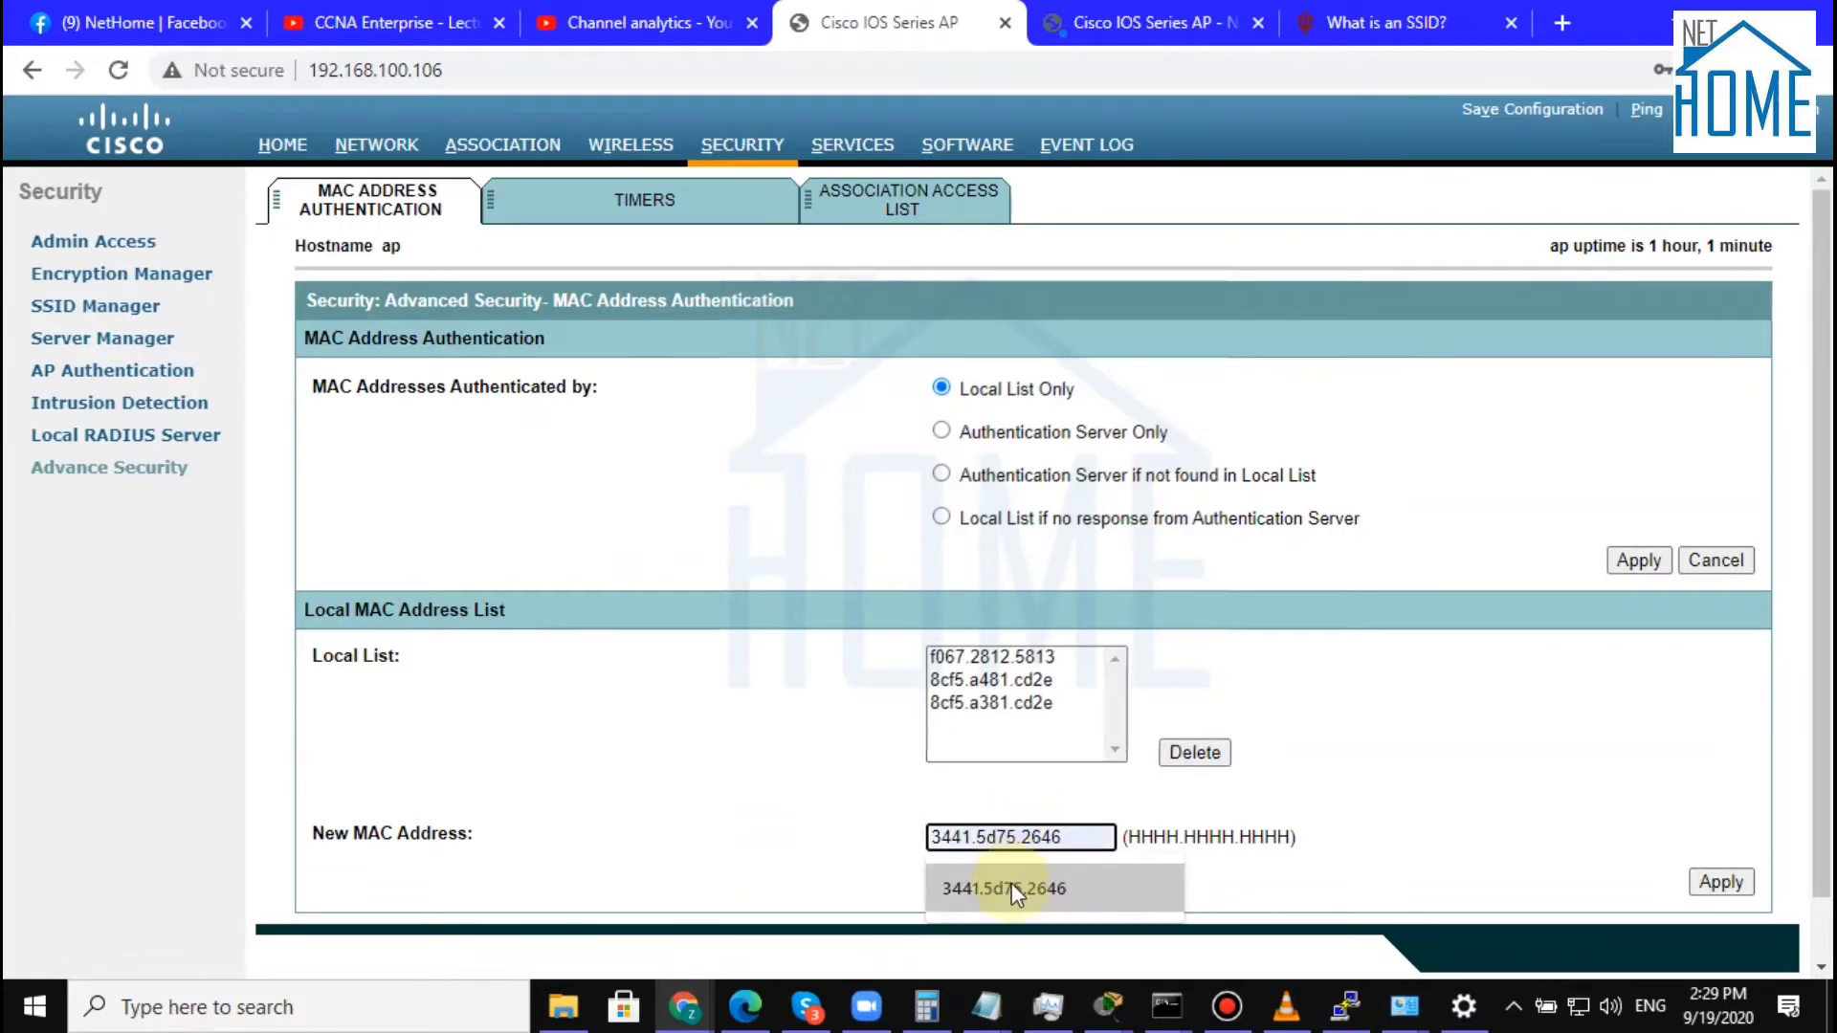
{"action": "left_click", "coordinate": [1012, 883]}
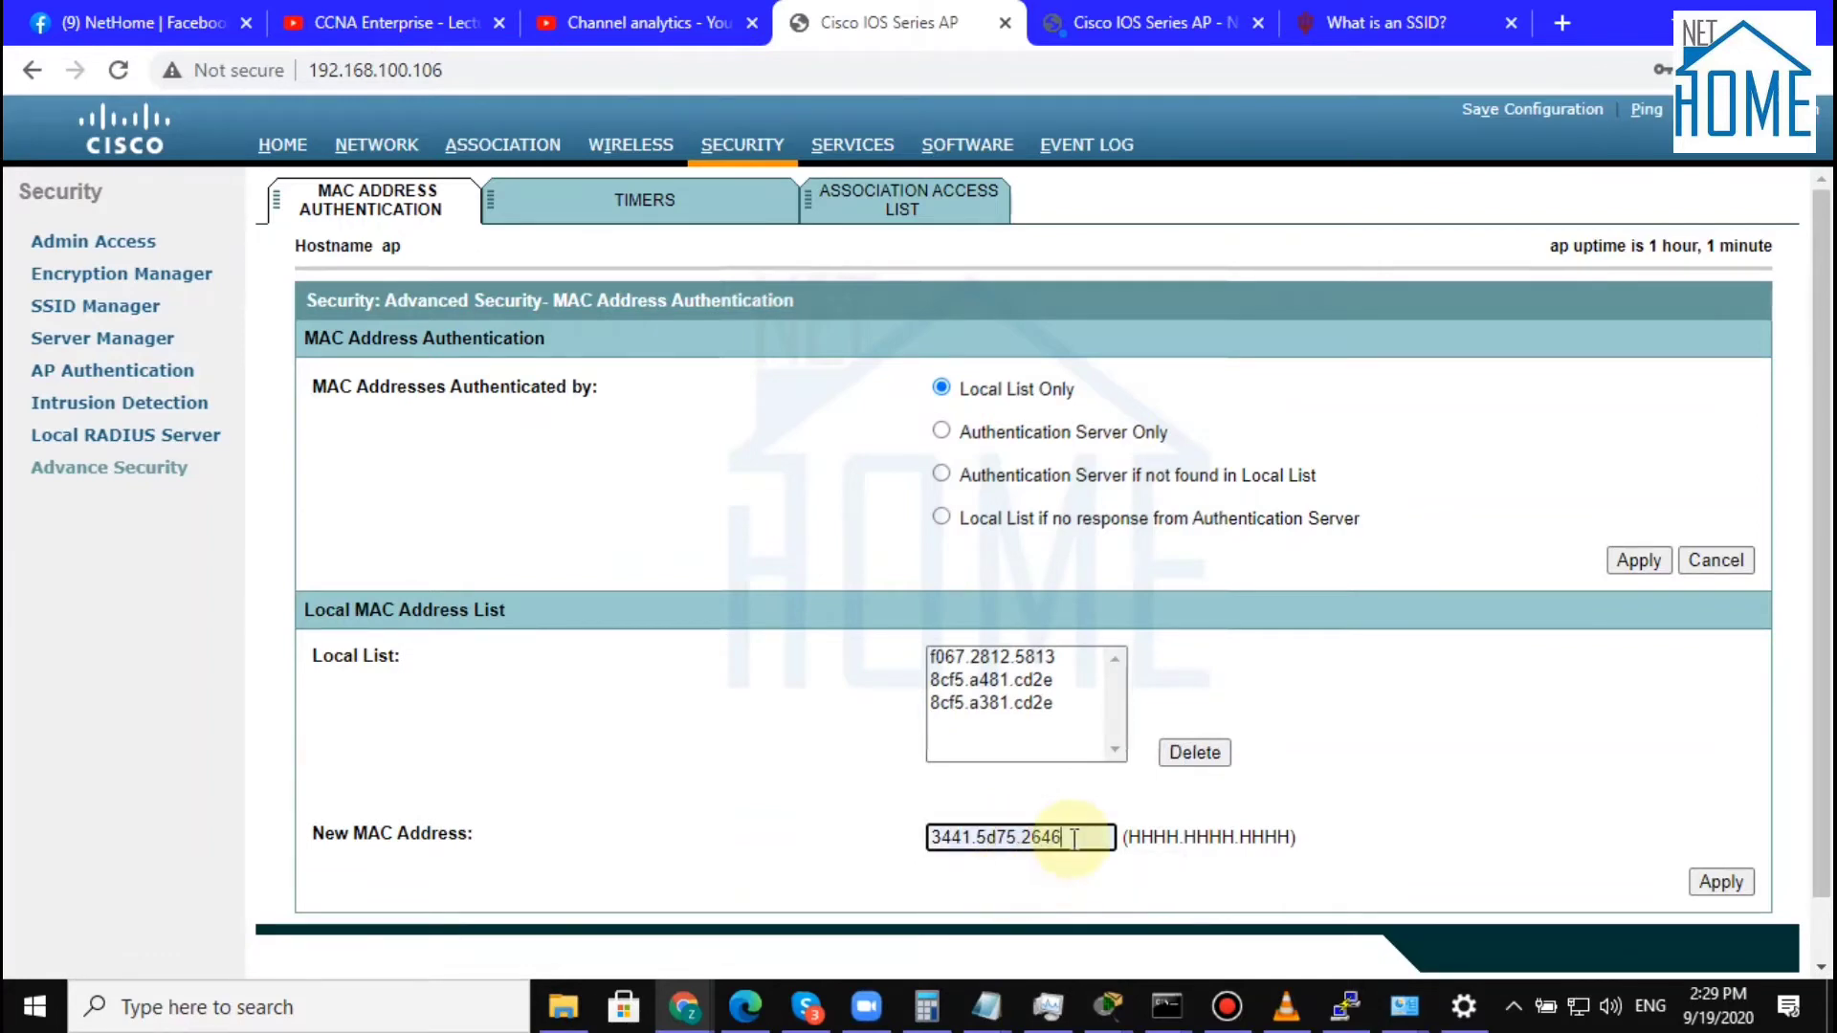
{"action": "left_click", "coordinate": [1721, 882]}
{"action": "left_click", "coordinate": [1078, 289]}
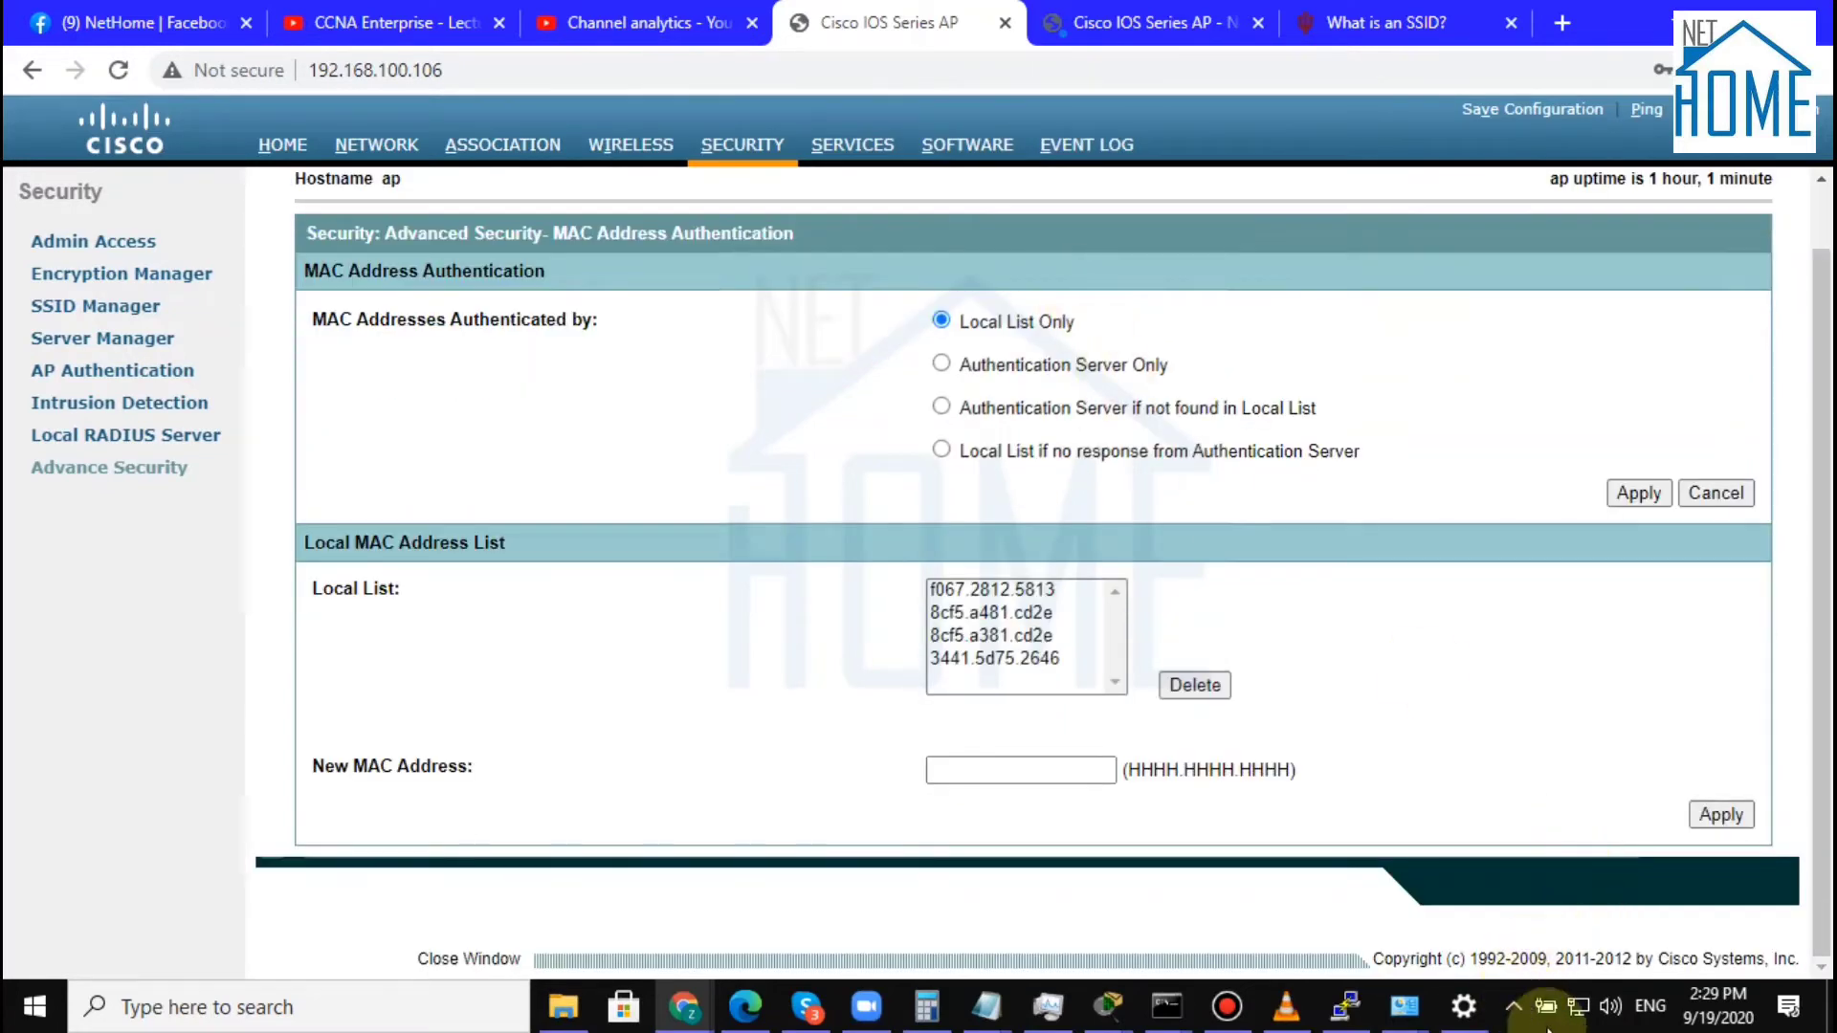
- Connect the computer's Wi-Fi to the NTH network, keeping automatic connection enabled
{"action": "left_click", "coordinate": [1588, 1010]}
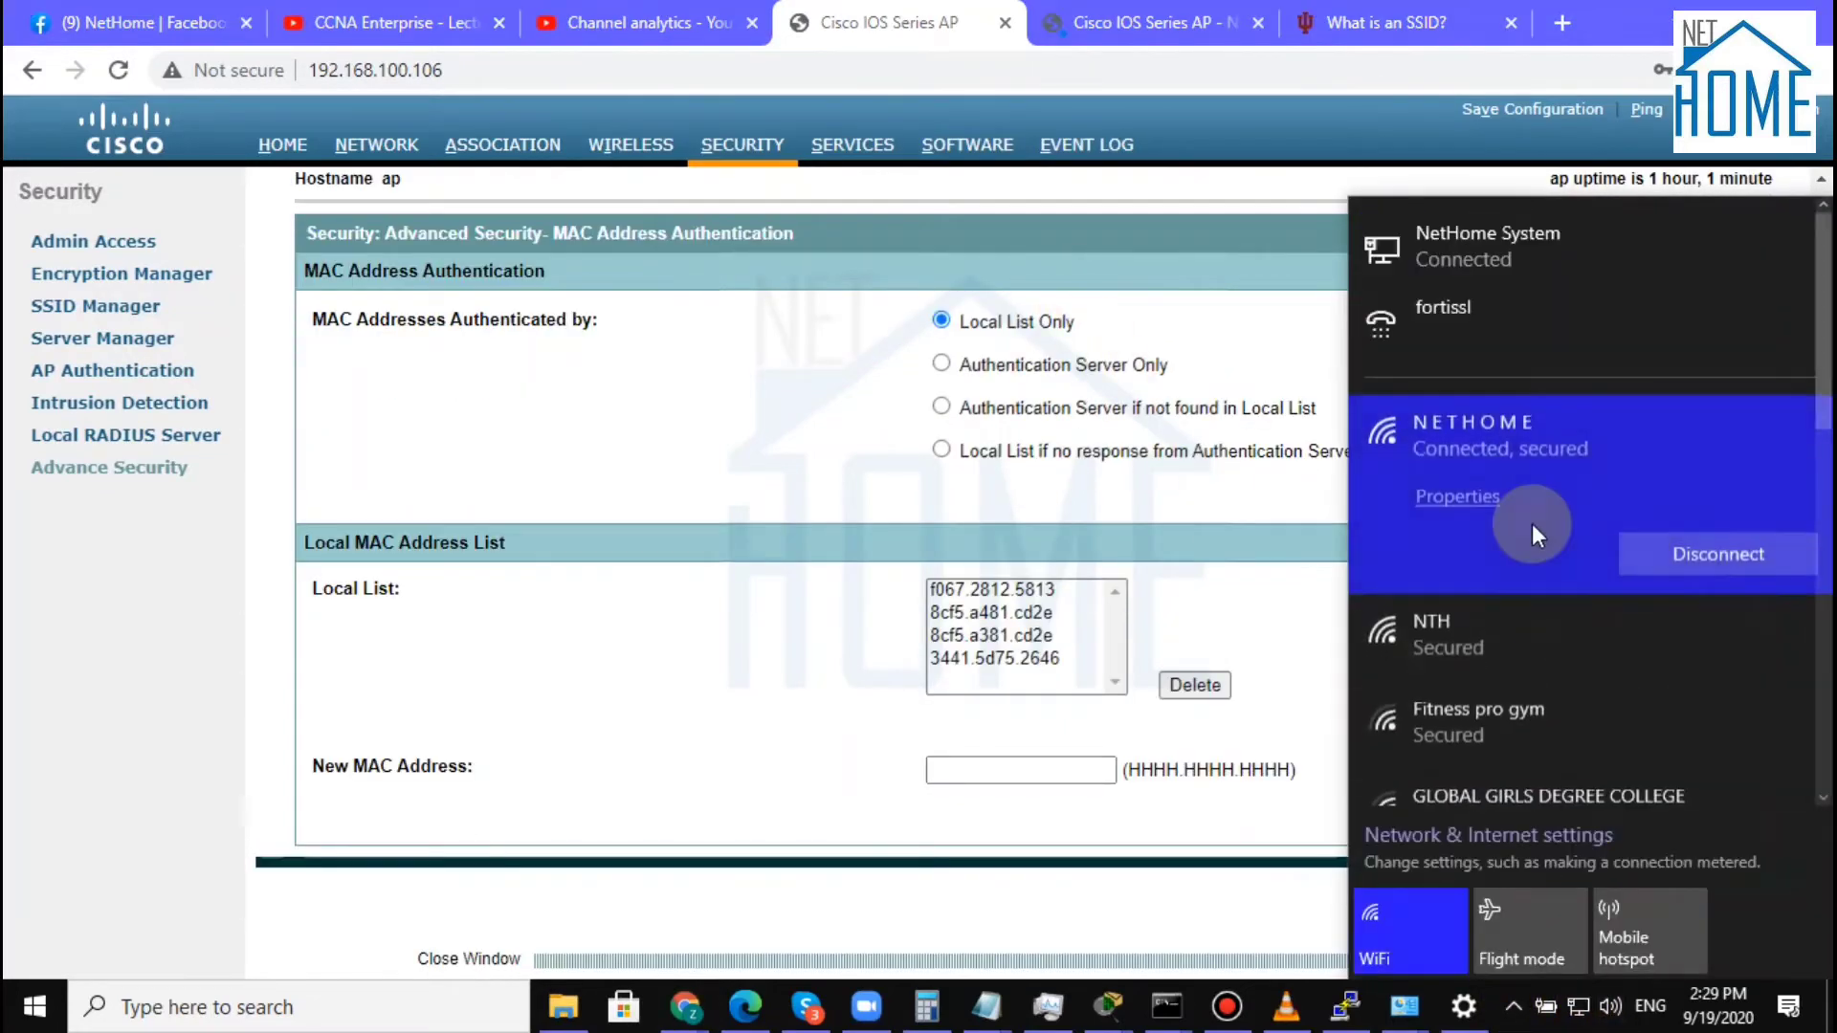
{"action": "left_click", "coordinate": [1506, 626]}
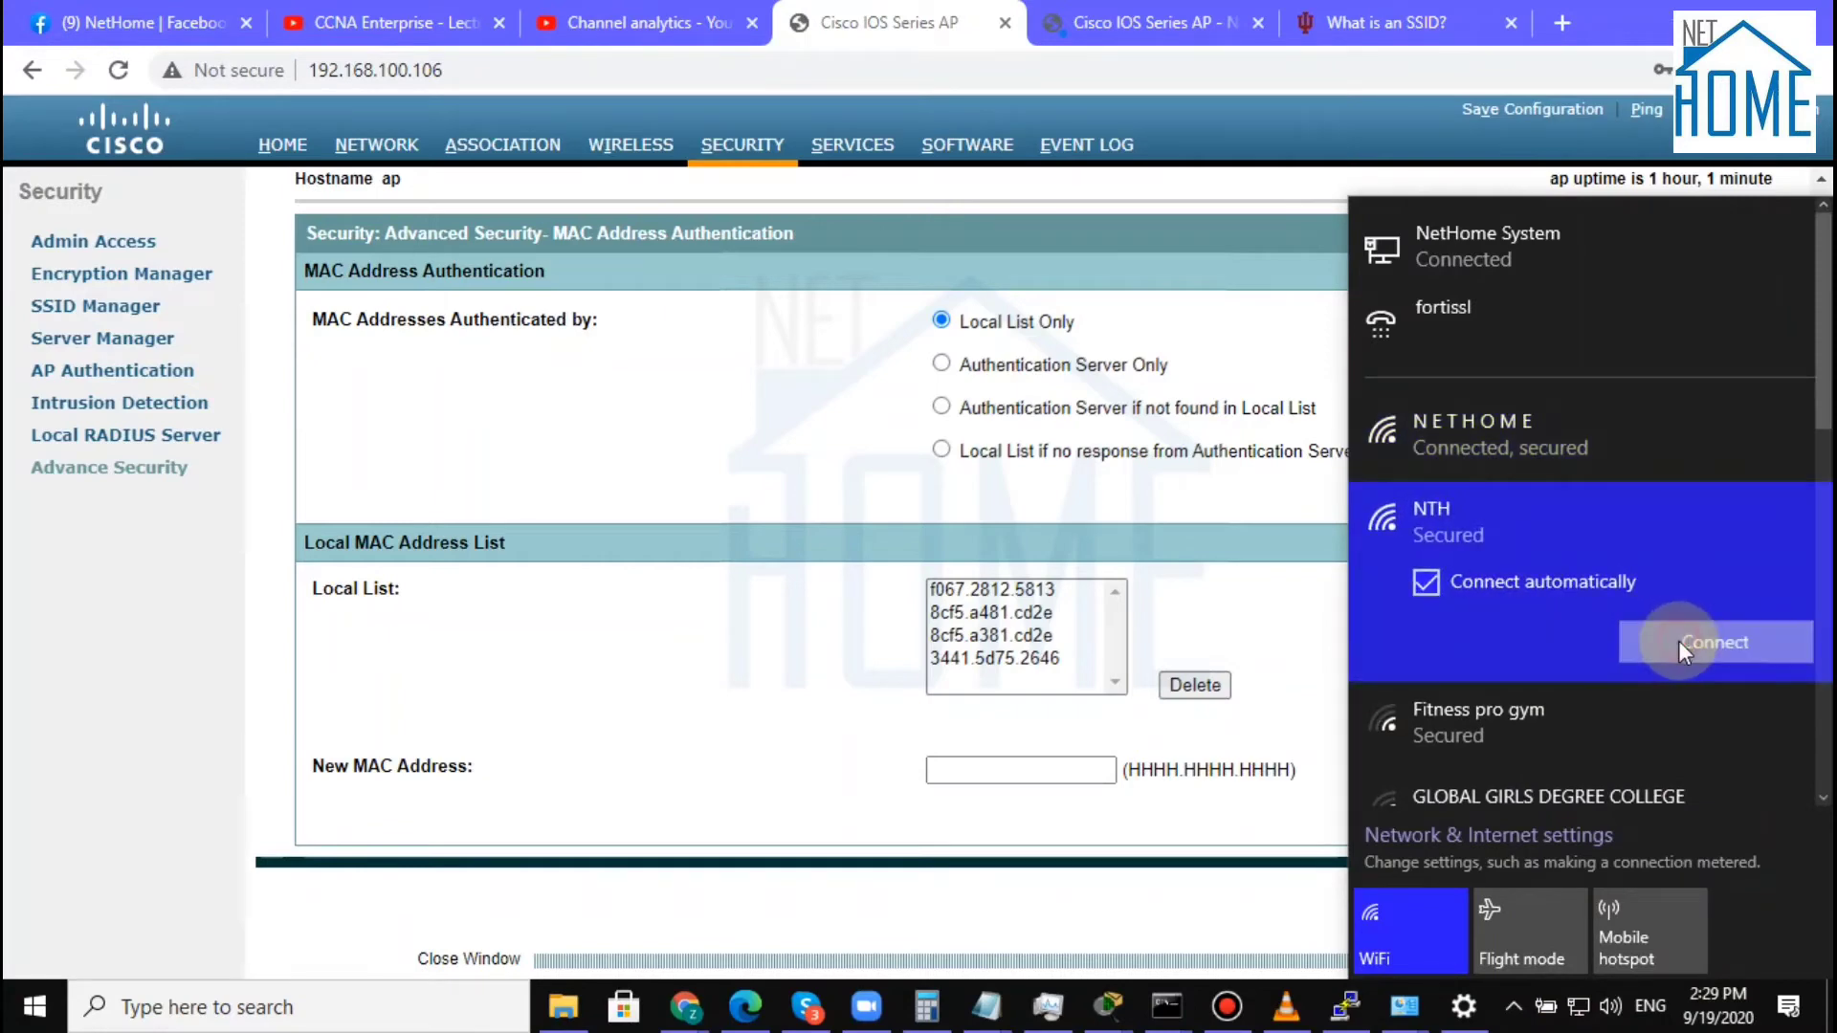
{"action": "left_click", "coordinate": [1678, 639]}
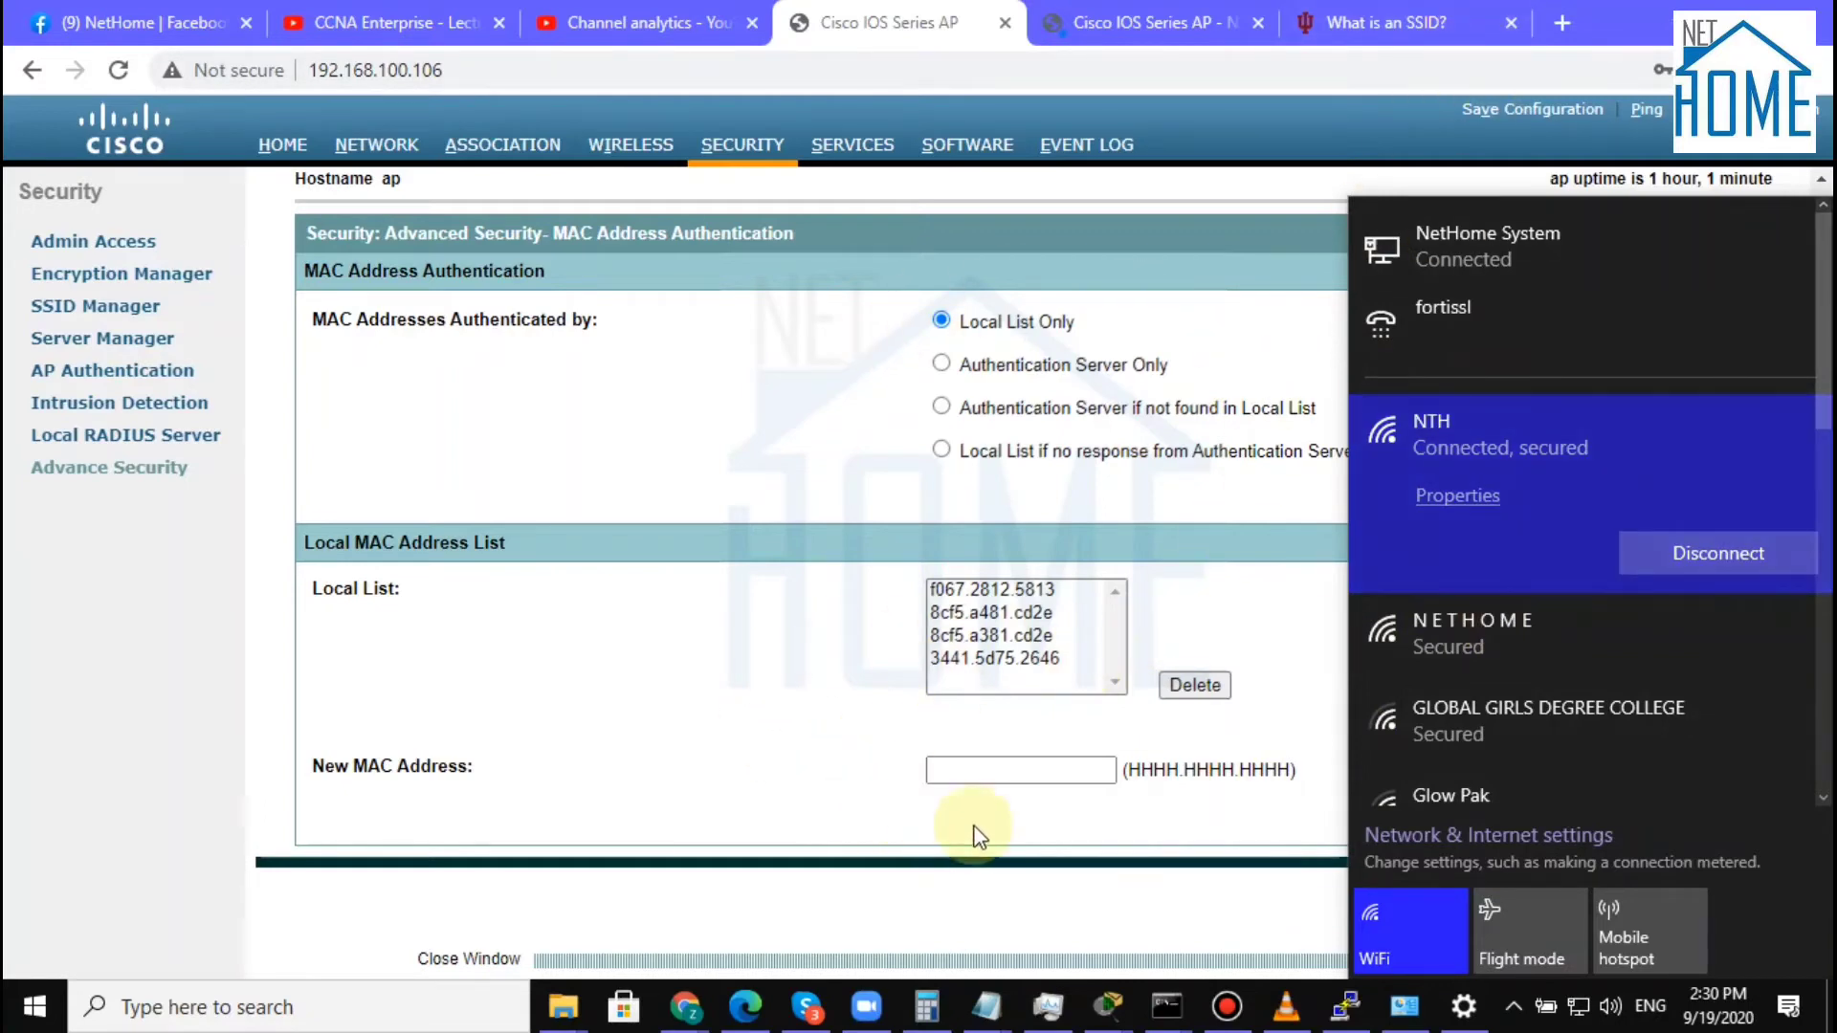
- Find and launch Paint, and enlarge the blank canvas to about 1285 × 476 px
{"action": "key", "text": "super"}
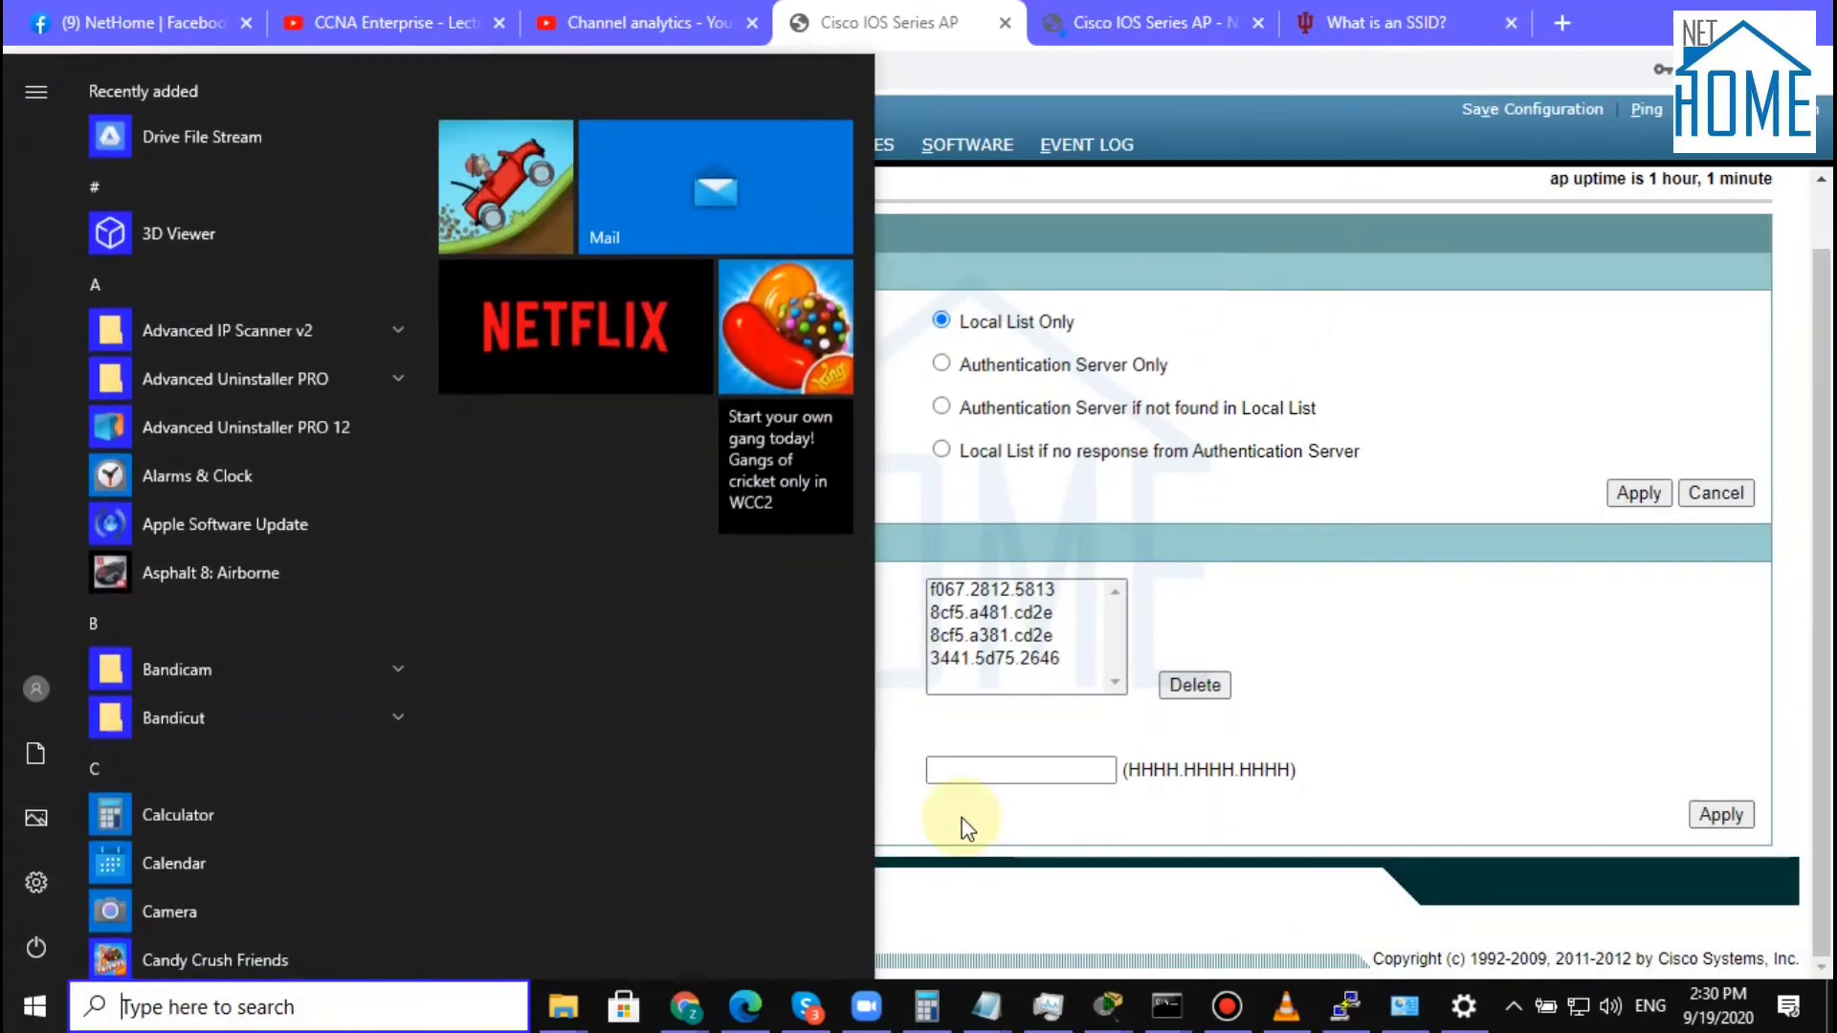
{"action": "type", "text": "ms"}
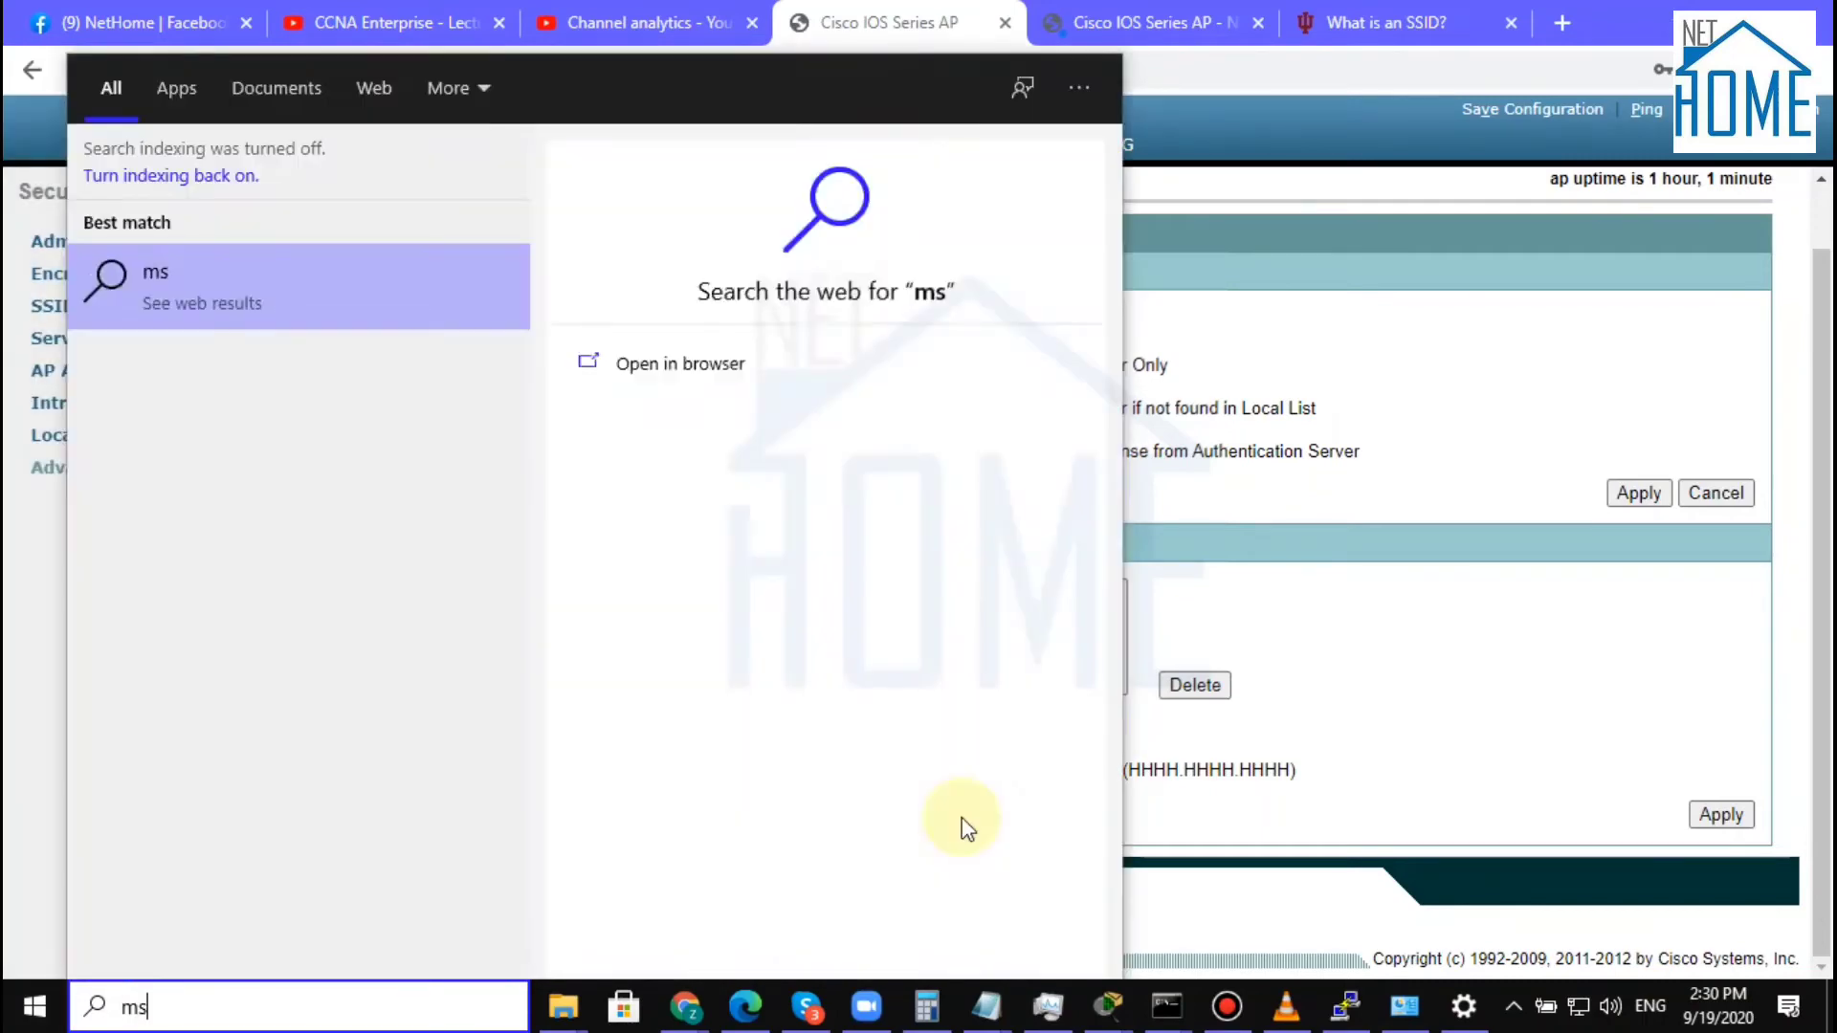
{"action": "type", "text": "paint"}
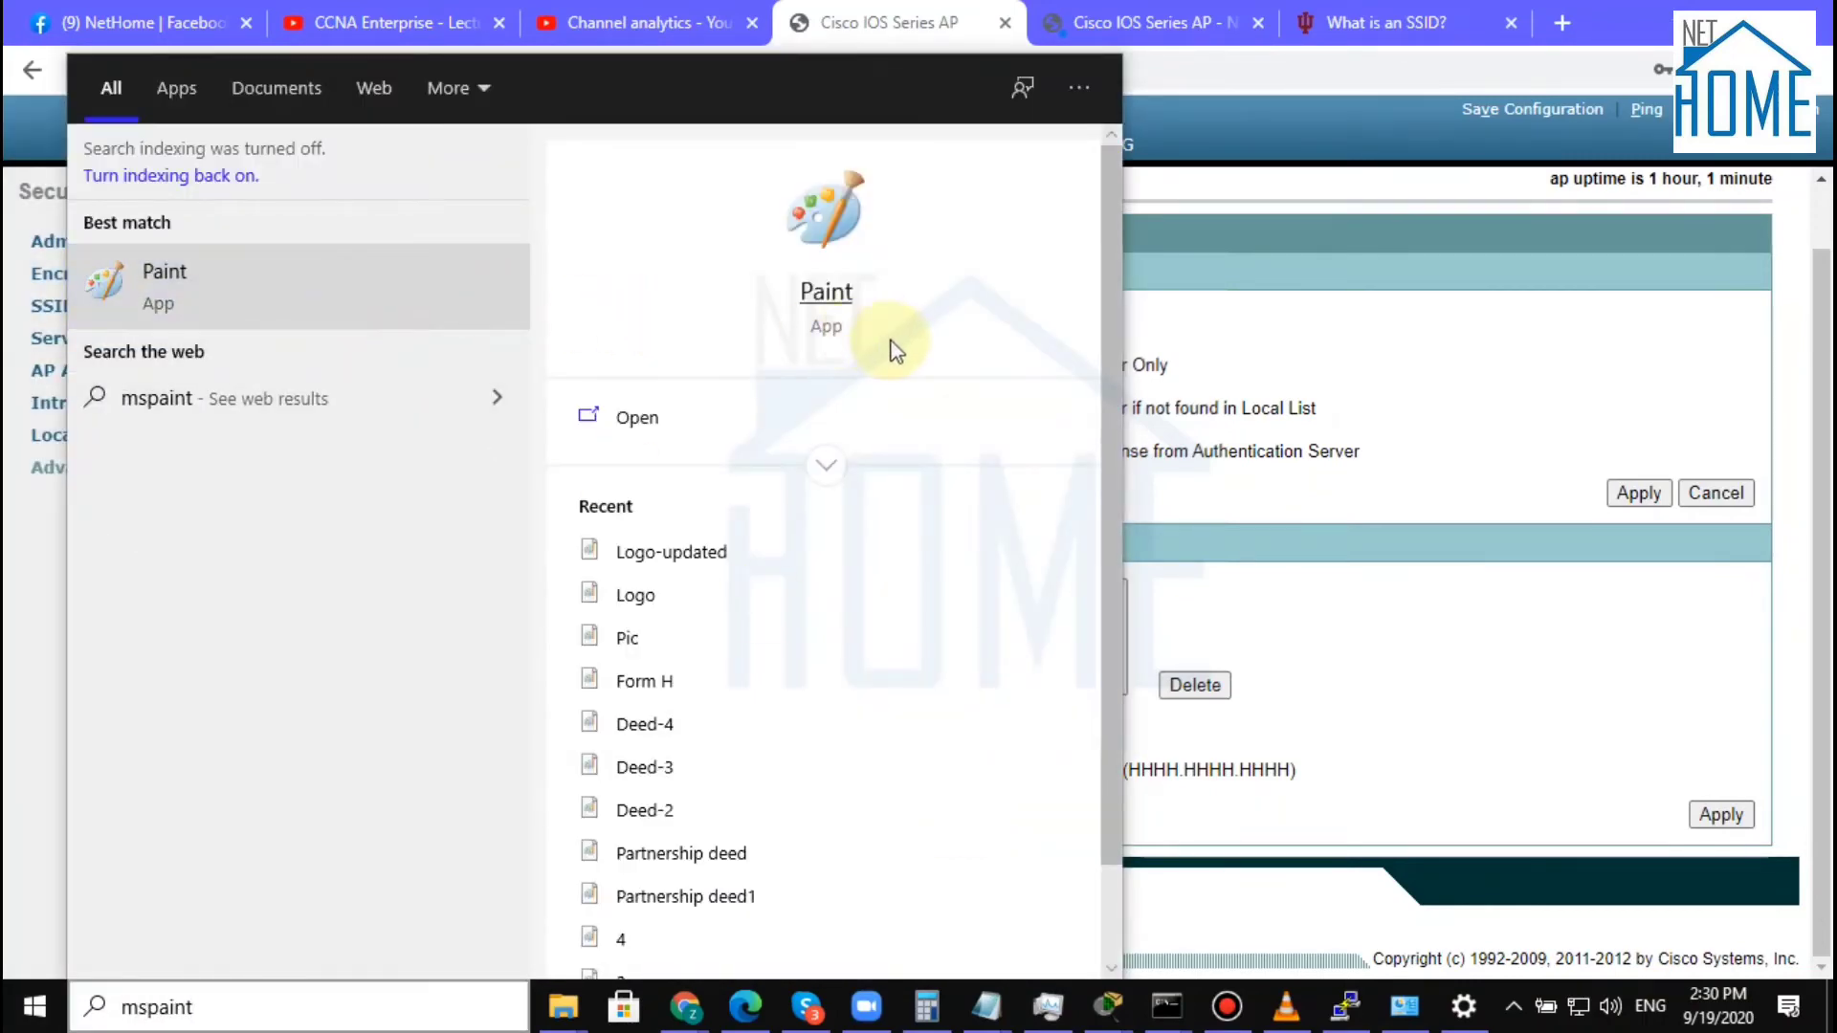
{"action": "left_click", "coordinate": [855, 289]}
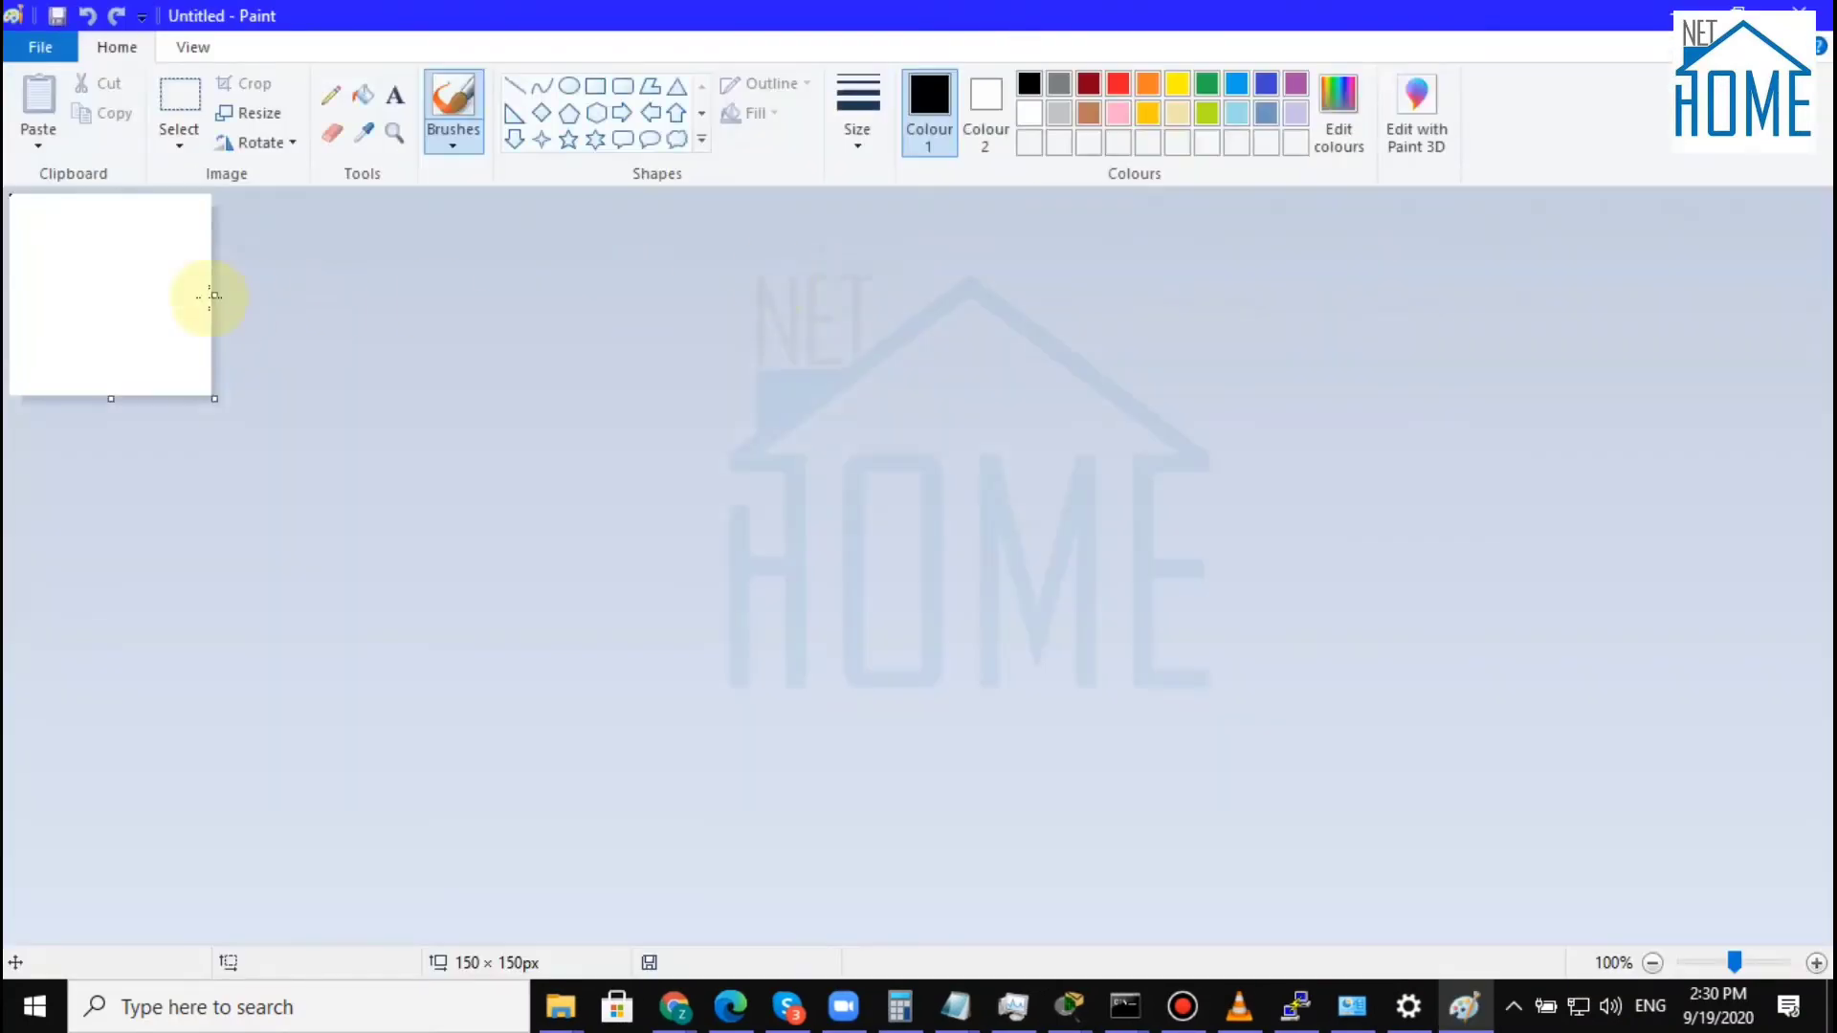
{"action": "left_click_drag", "start_coordinate": [212, 394], "coordinate": [1742, 837]}
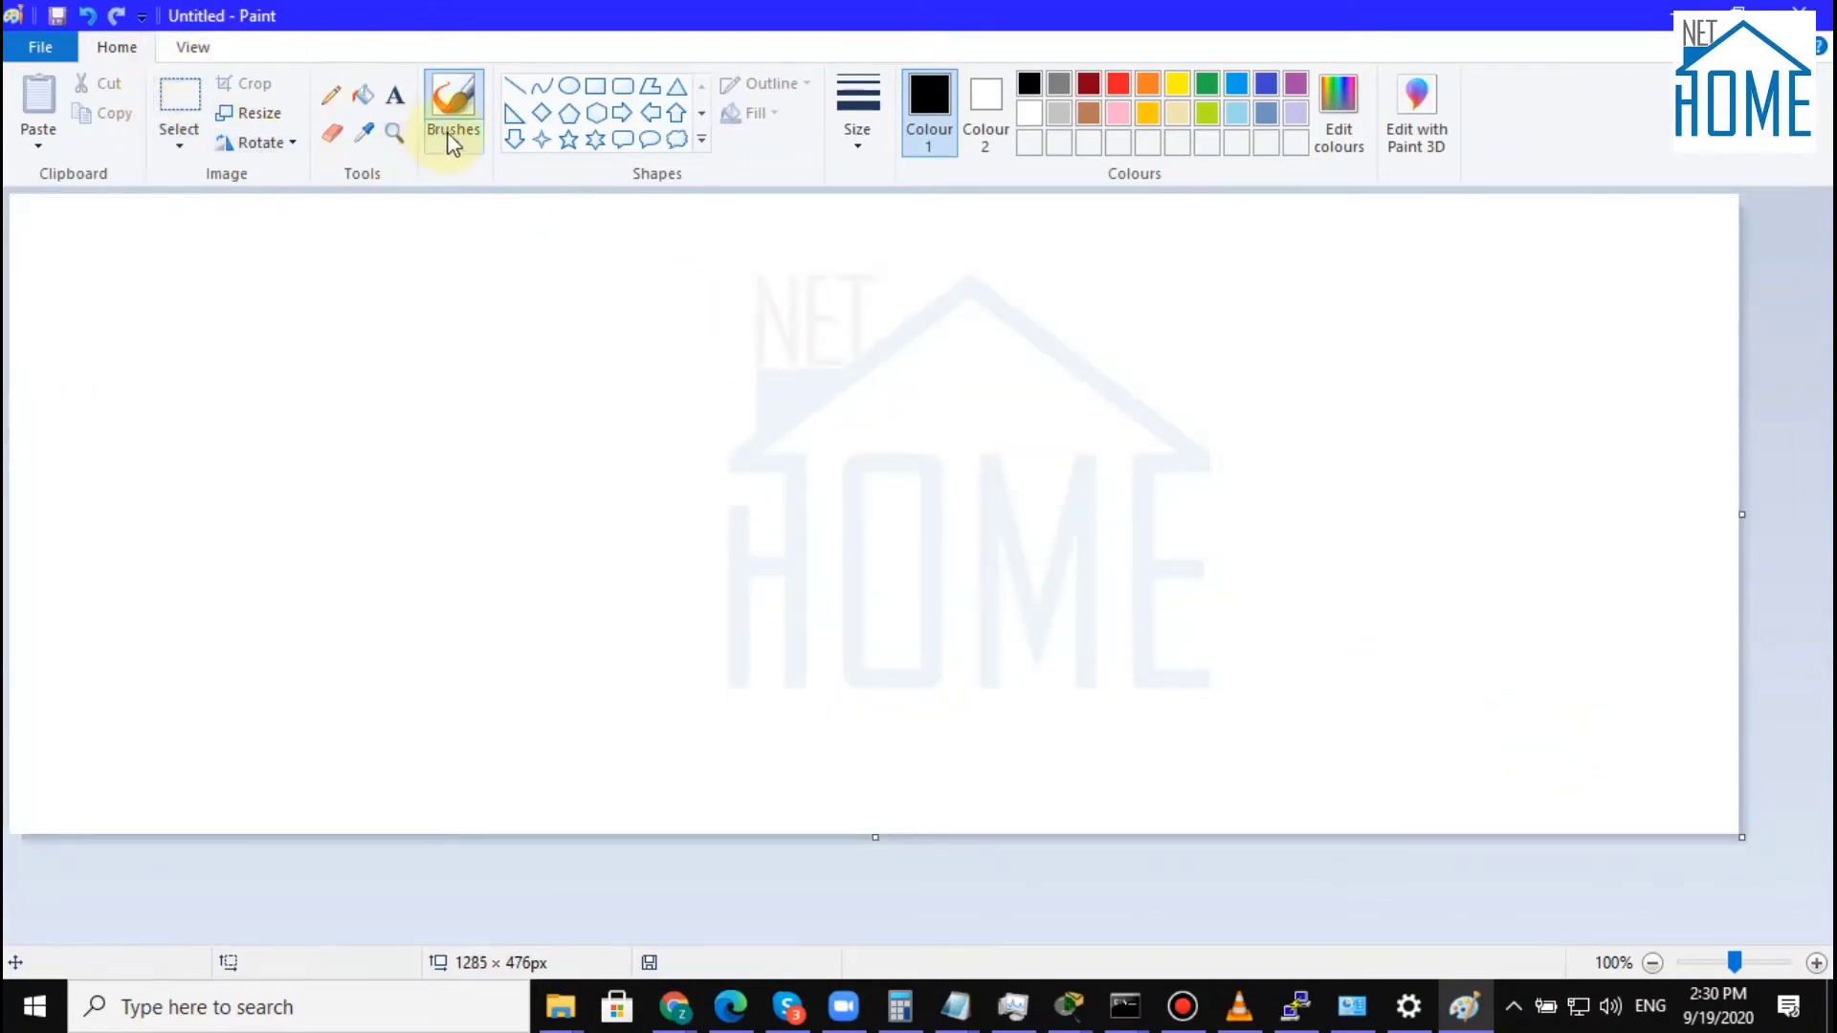
- Draw an ellipse of about 220 × 163 px in the canvas's upper-left area and label it "AP" inside
{"action": "left_click", "coordinate": [571, 88]}
{"action": "left_click_drag", "start_coordinate": [178, 219], "coordinate": [473, 436]}
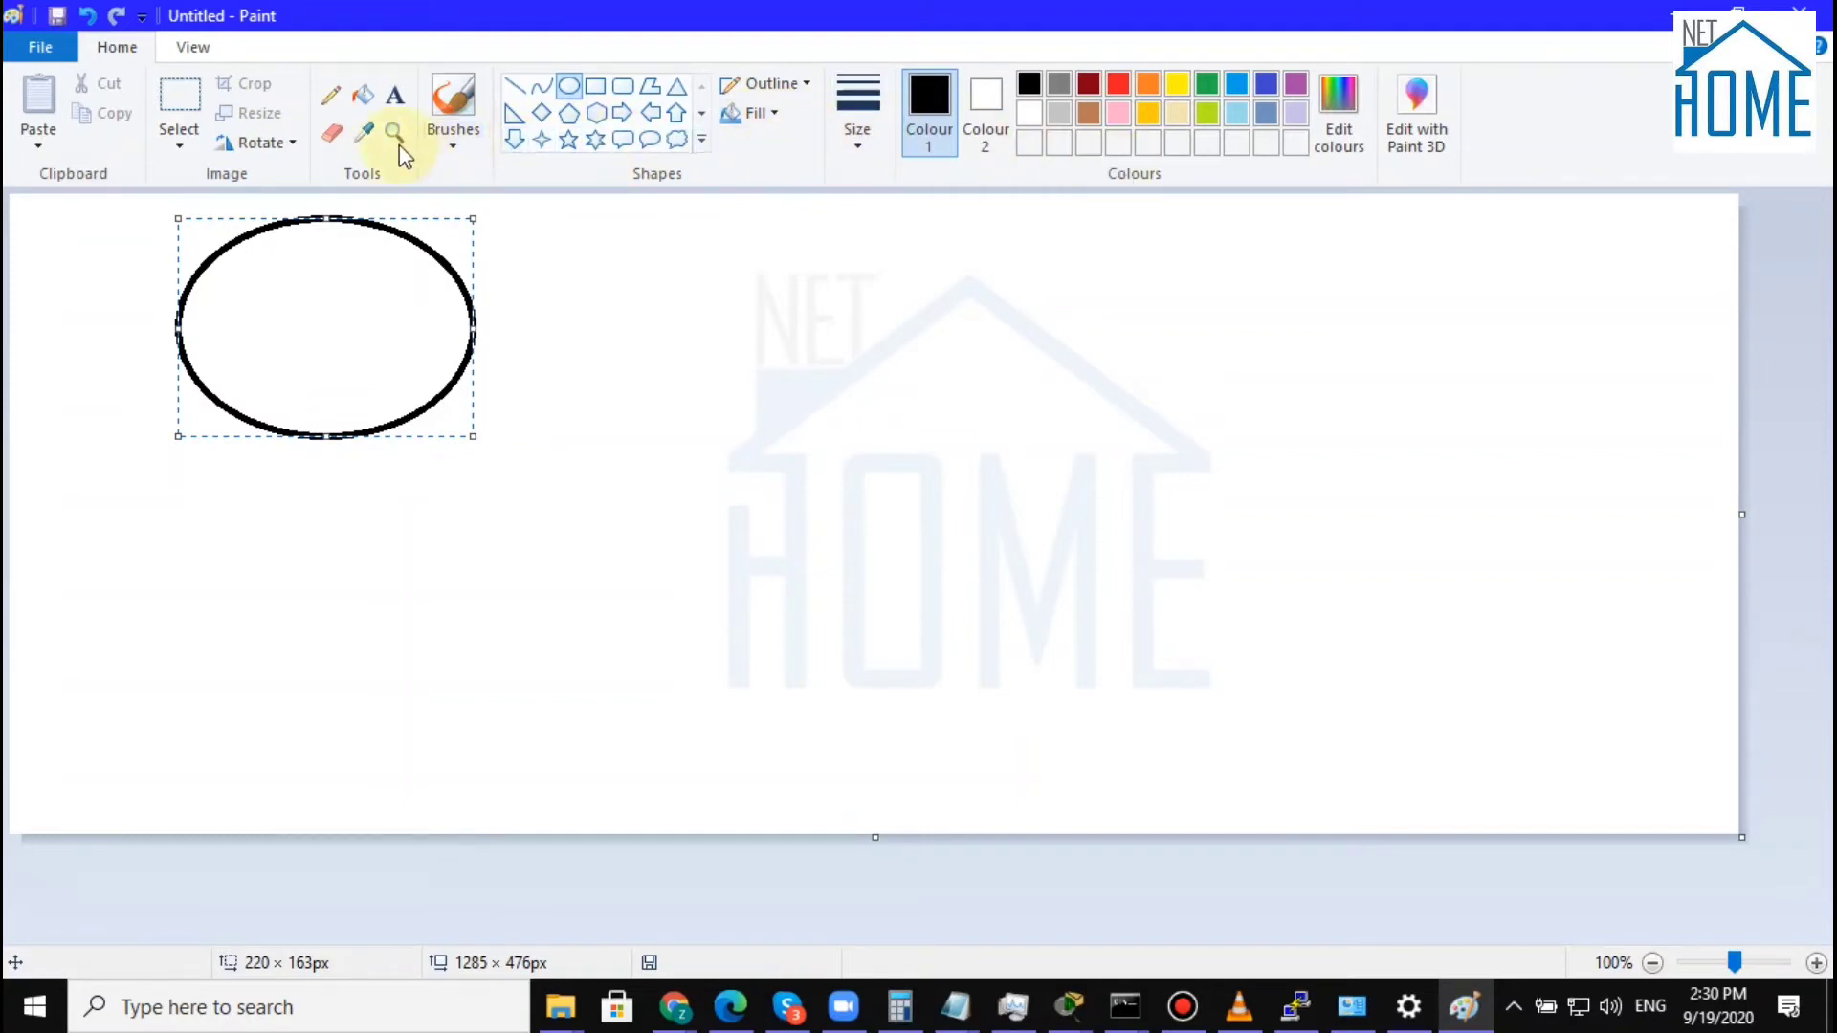
{"action": "left_click", "coordinate": [394, 95]}
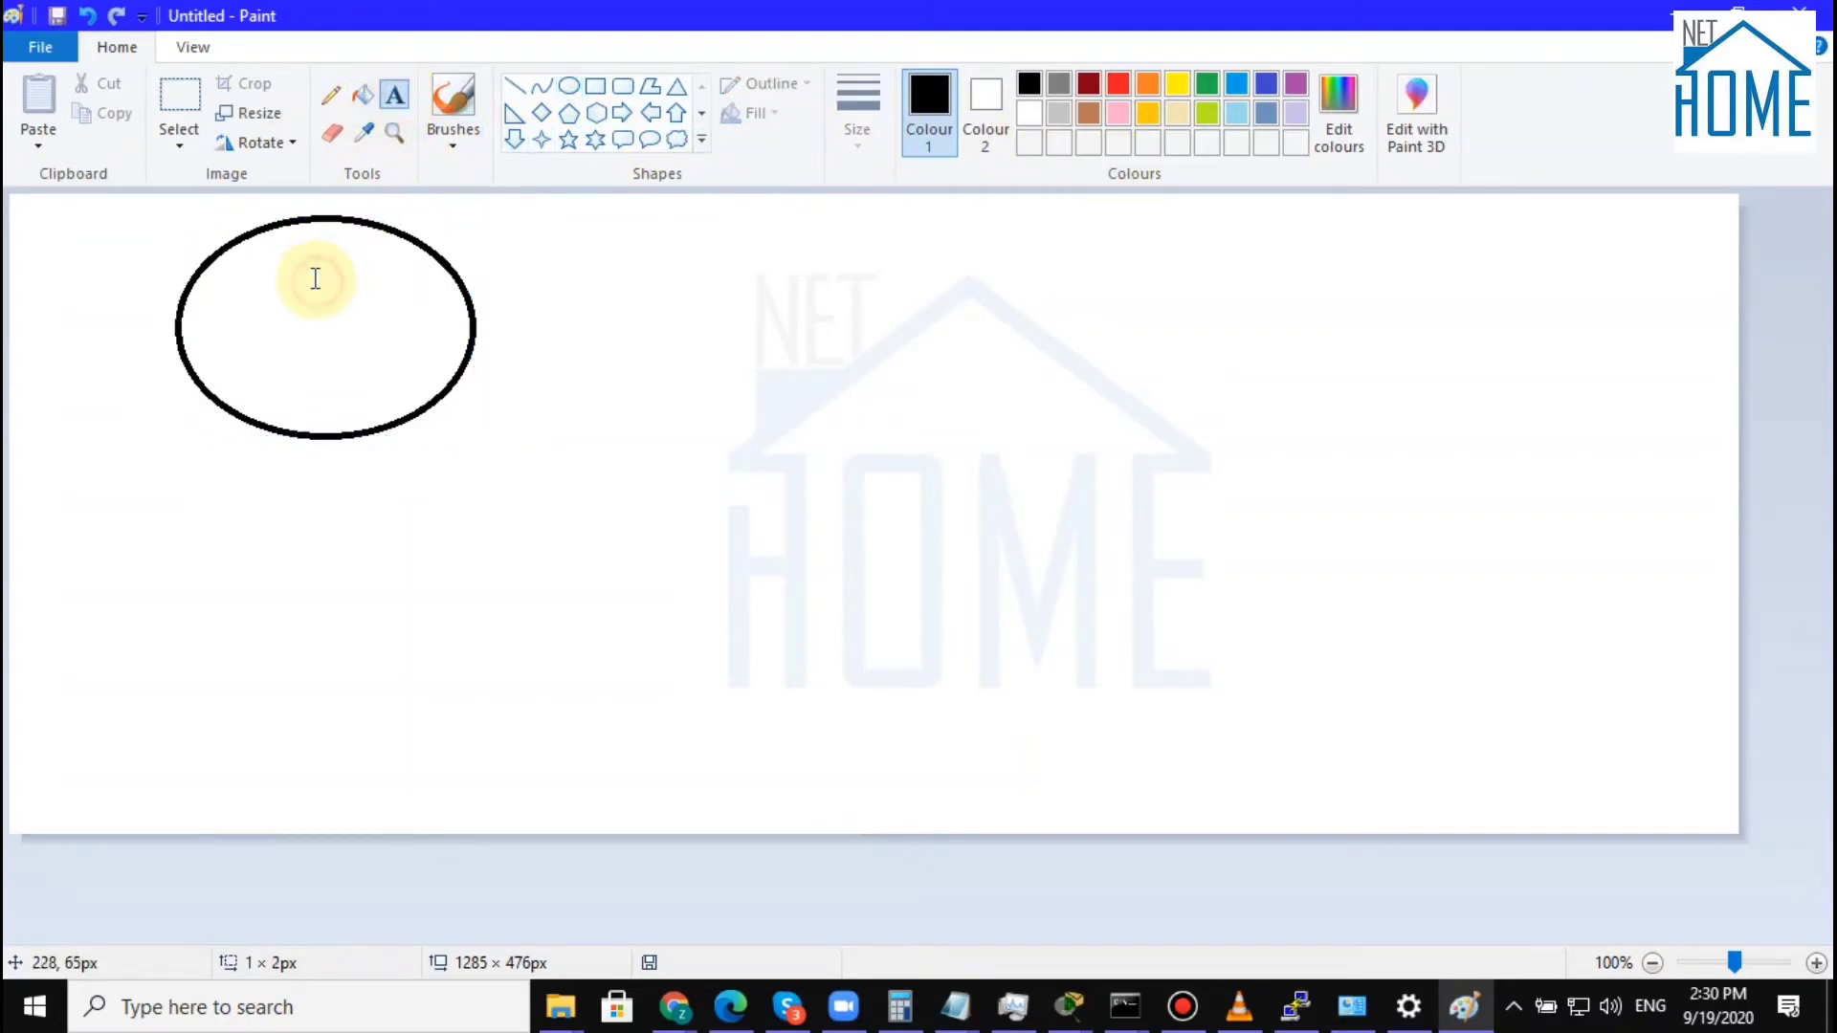
{"action": "left_click", "coordinate": [314, 279]}
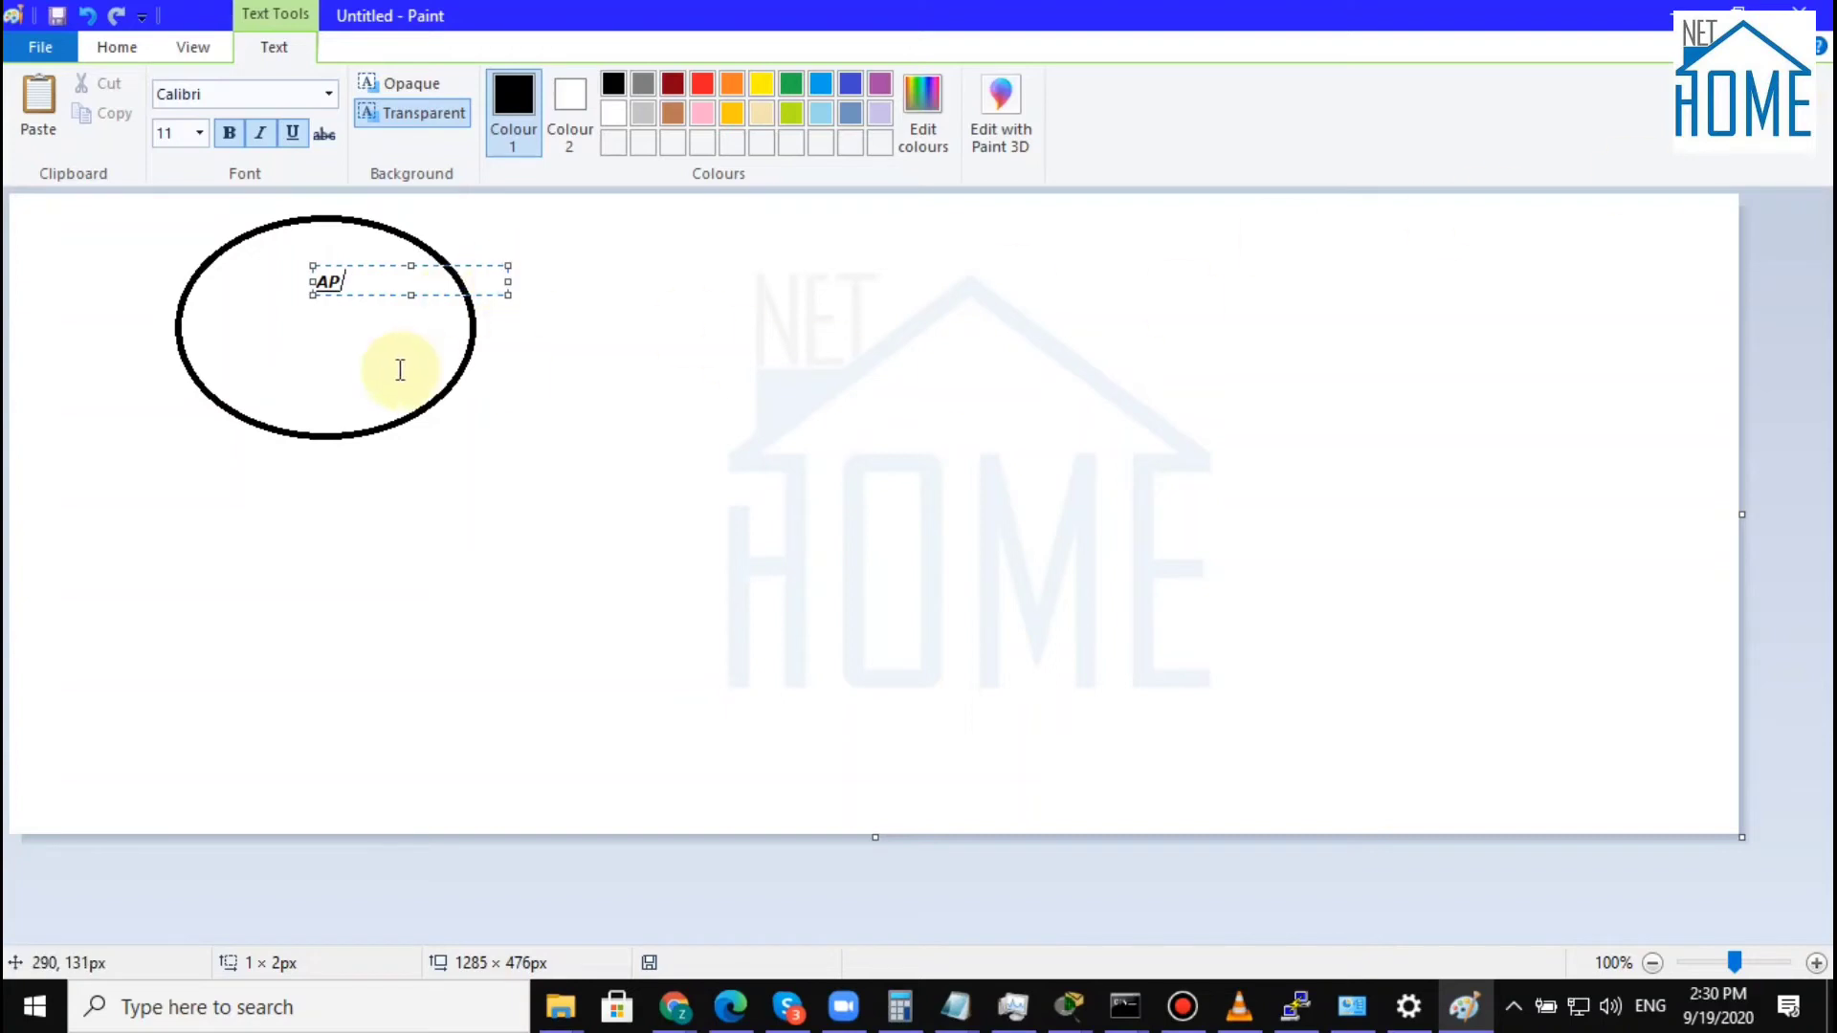
{"action": "left_click", "coordinate": [390, 378]}
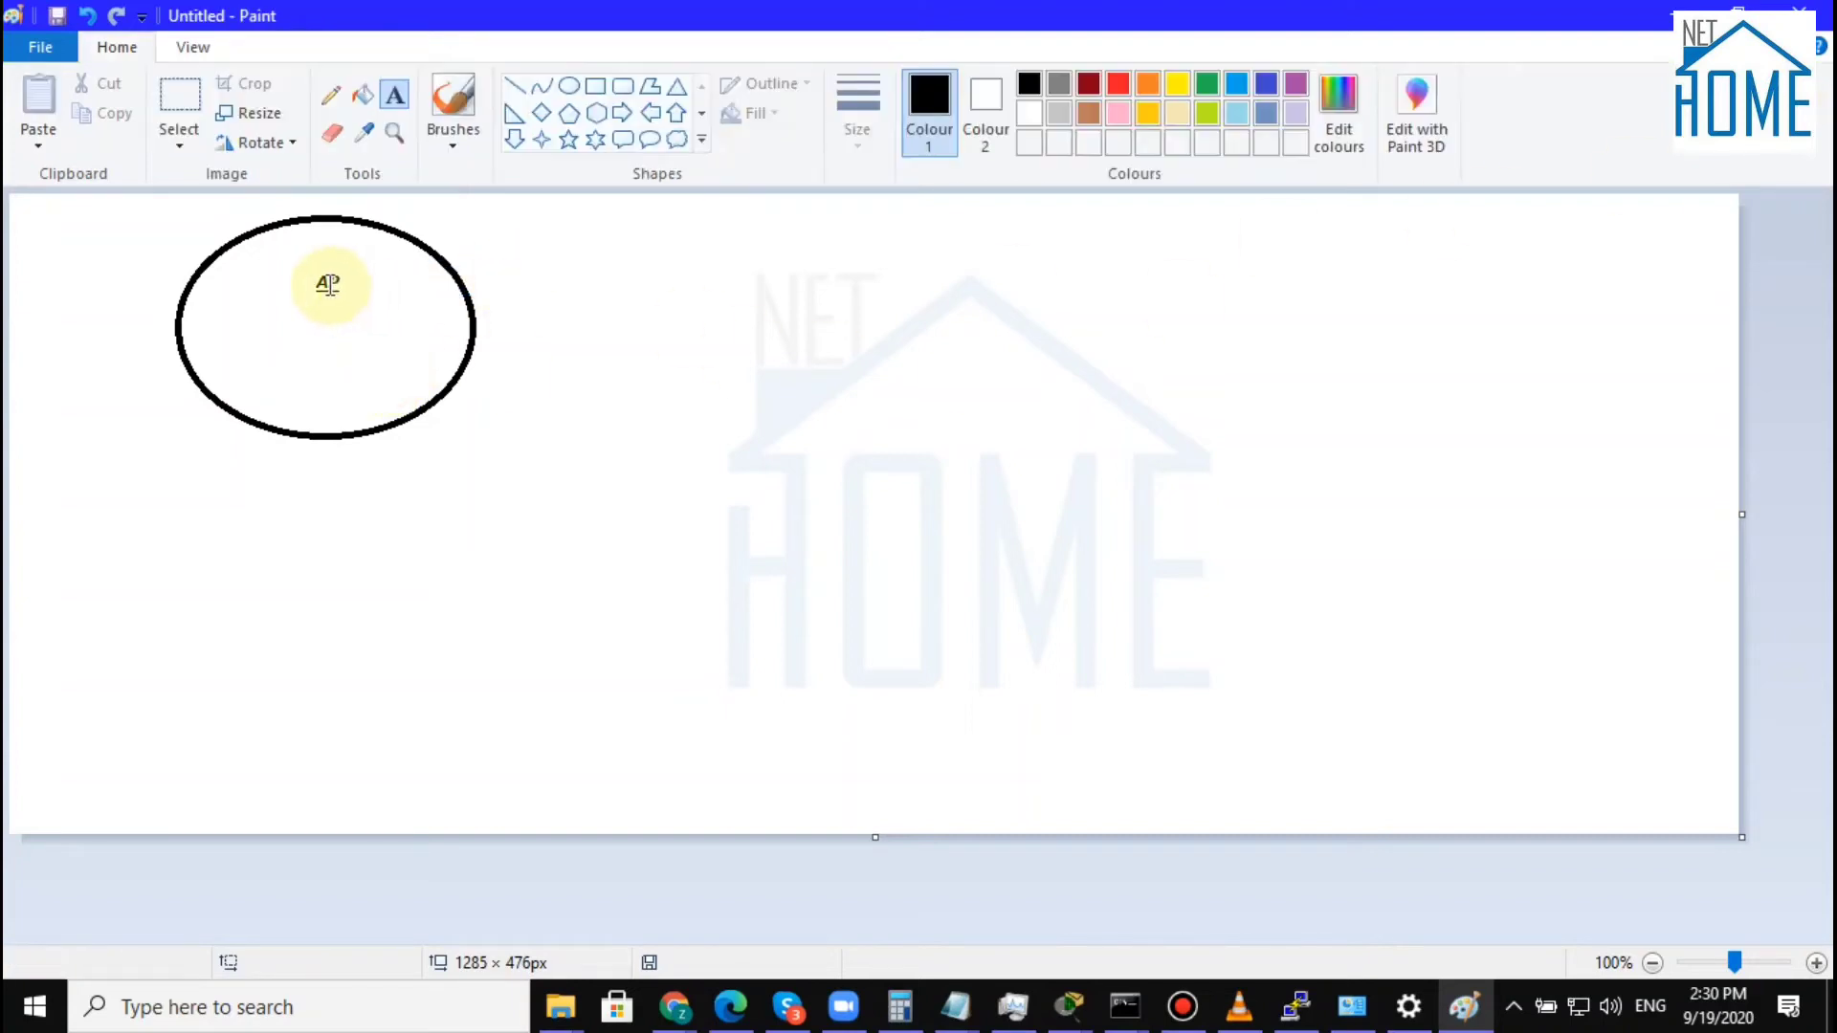
- Draw a second ellipse of about 301 × 176 px in the canvas's upper-right area and label it "ISP..DSL" inside
{"action": "left_click", "coordinate": [568, 86]}
{"action": "mouse_move", "coordinate": [1052, 235]}
{"action": "left_mouse_down"}
{"action": "mouse_move", "coordinate": [1283, 426]}
{"action": "mouse_move", "coordinate": [1457, 470]}
{"action": "left_mouse_up"}
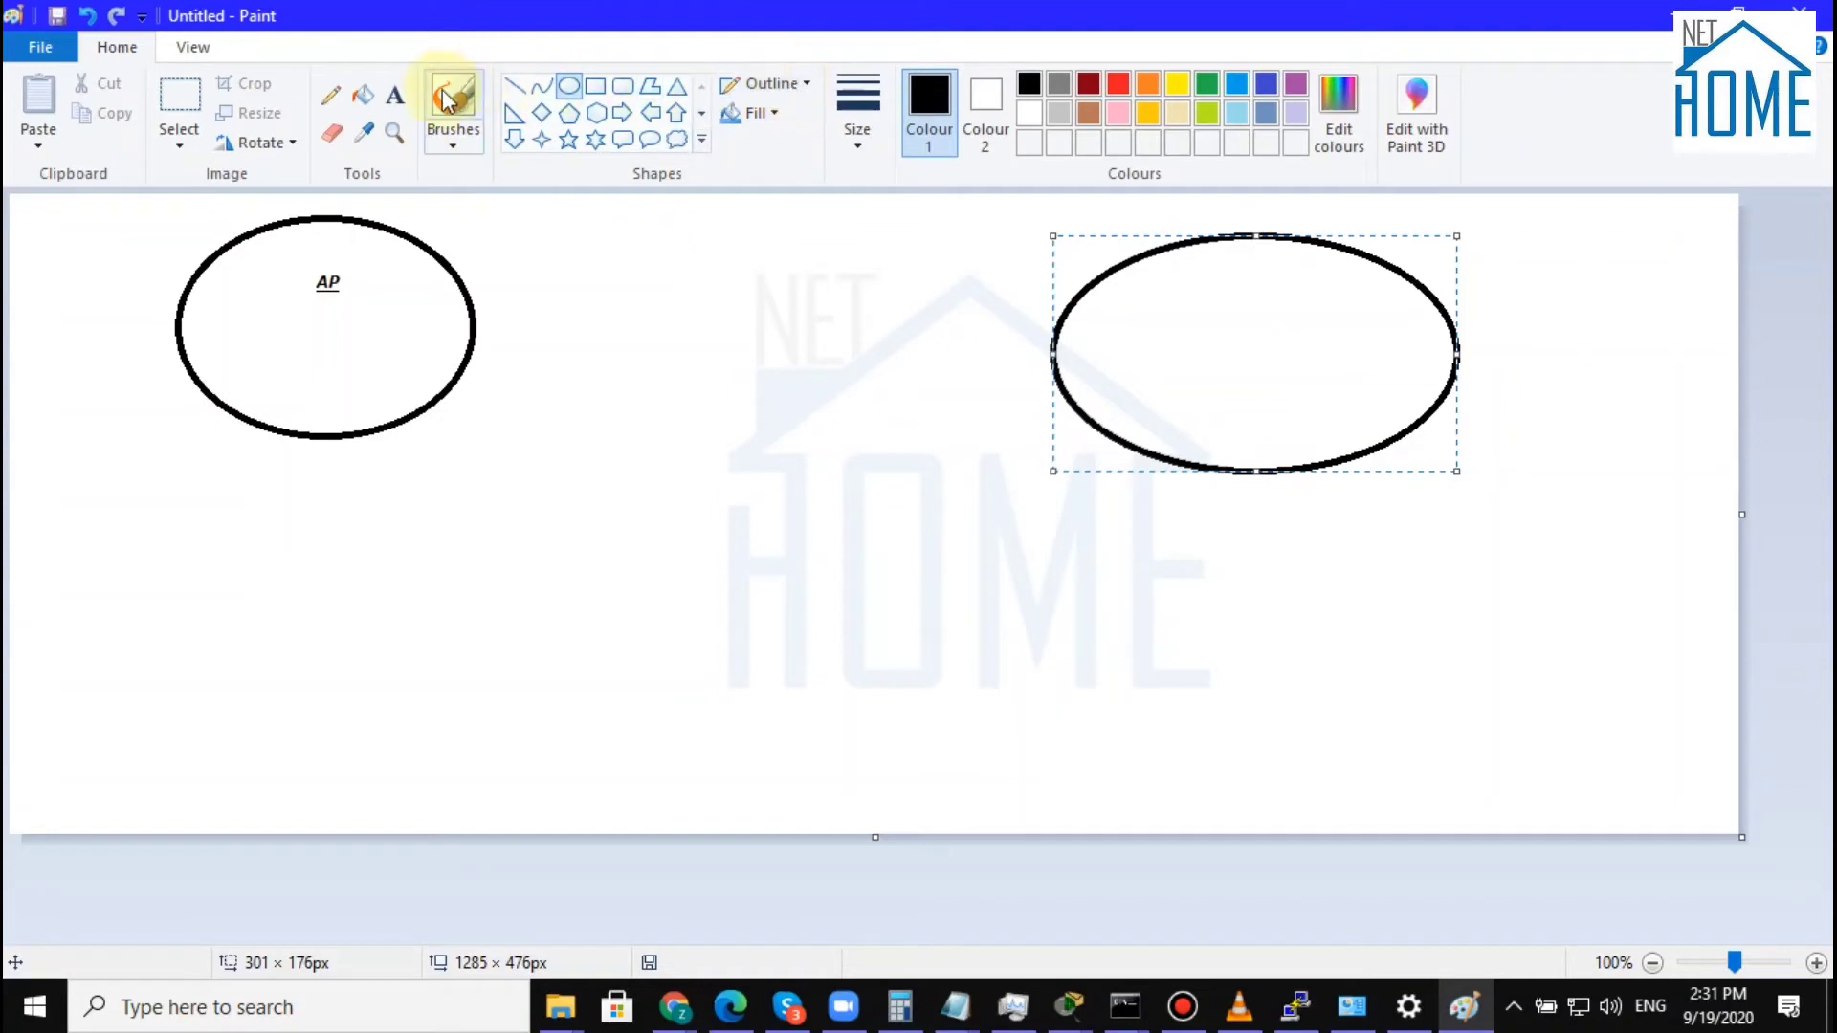
{"action": "left_click", "coordinate": [394, 95]}
{"action": "left_click", "coordinate": [1217, 326]}
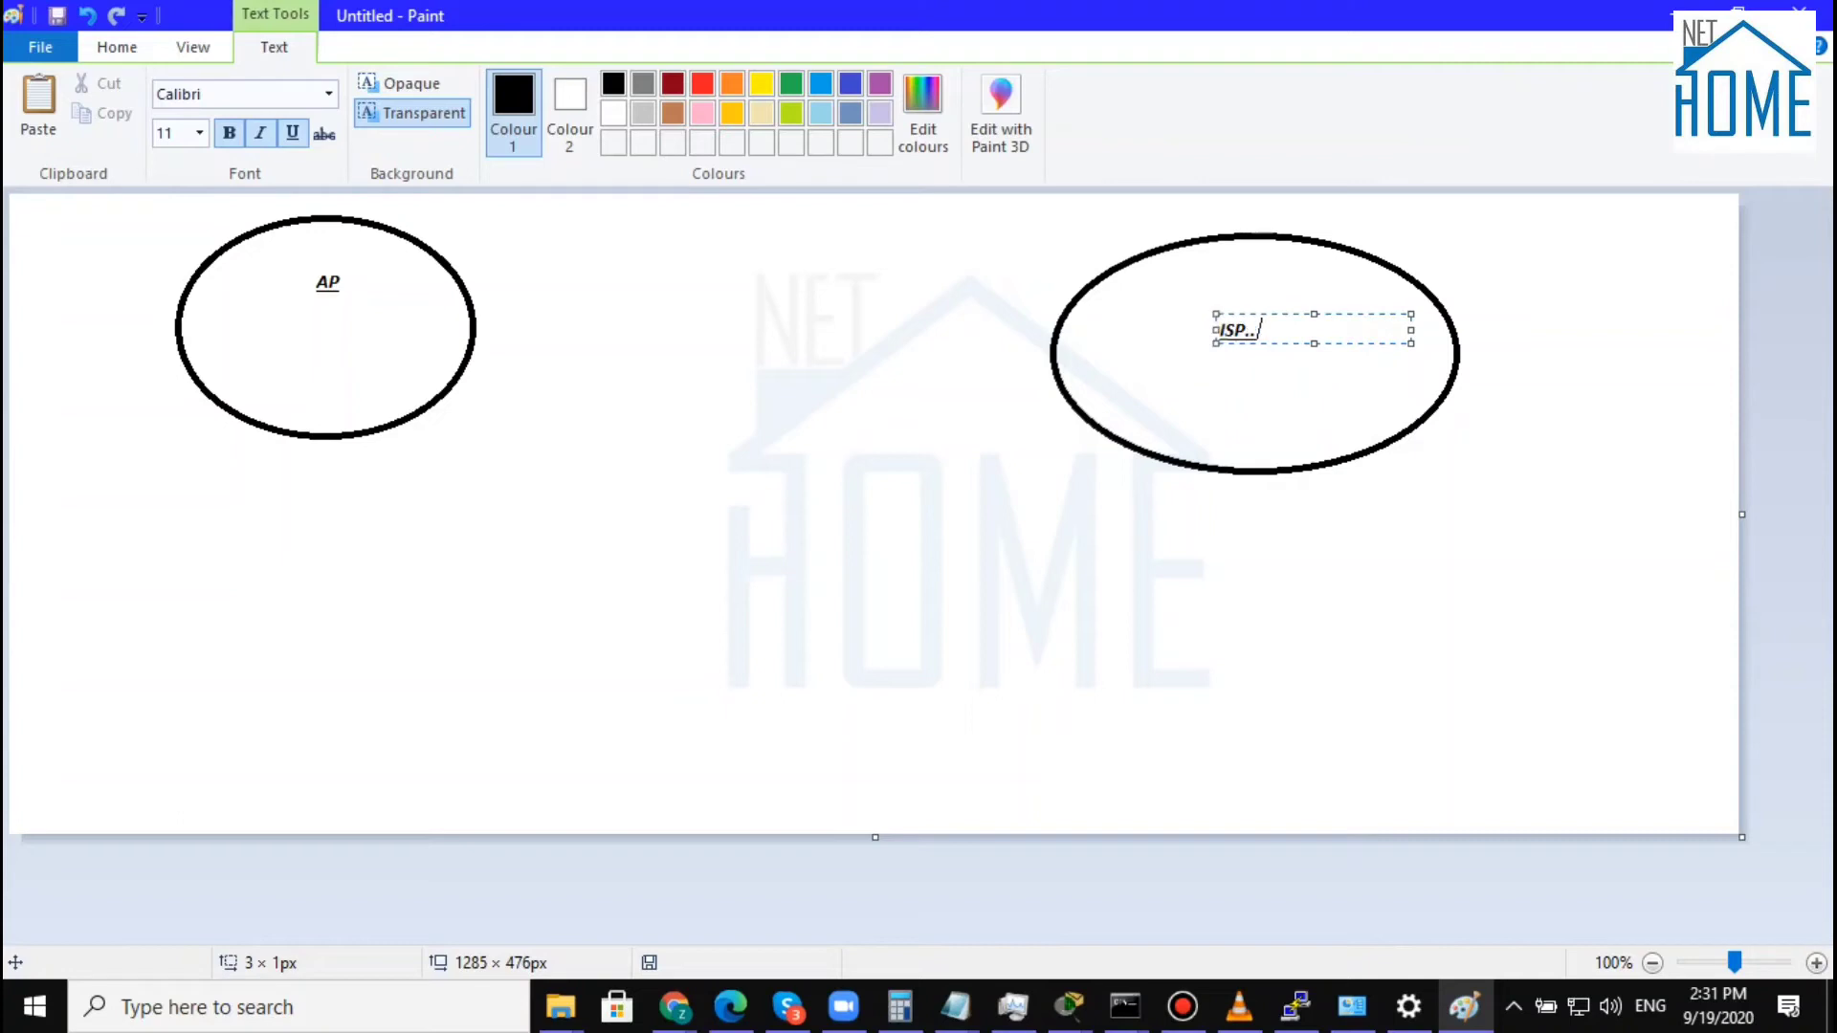
{"action": "left_click", "coordinate": [1573, 605]}
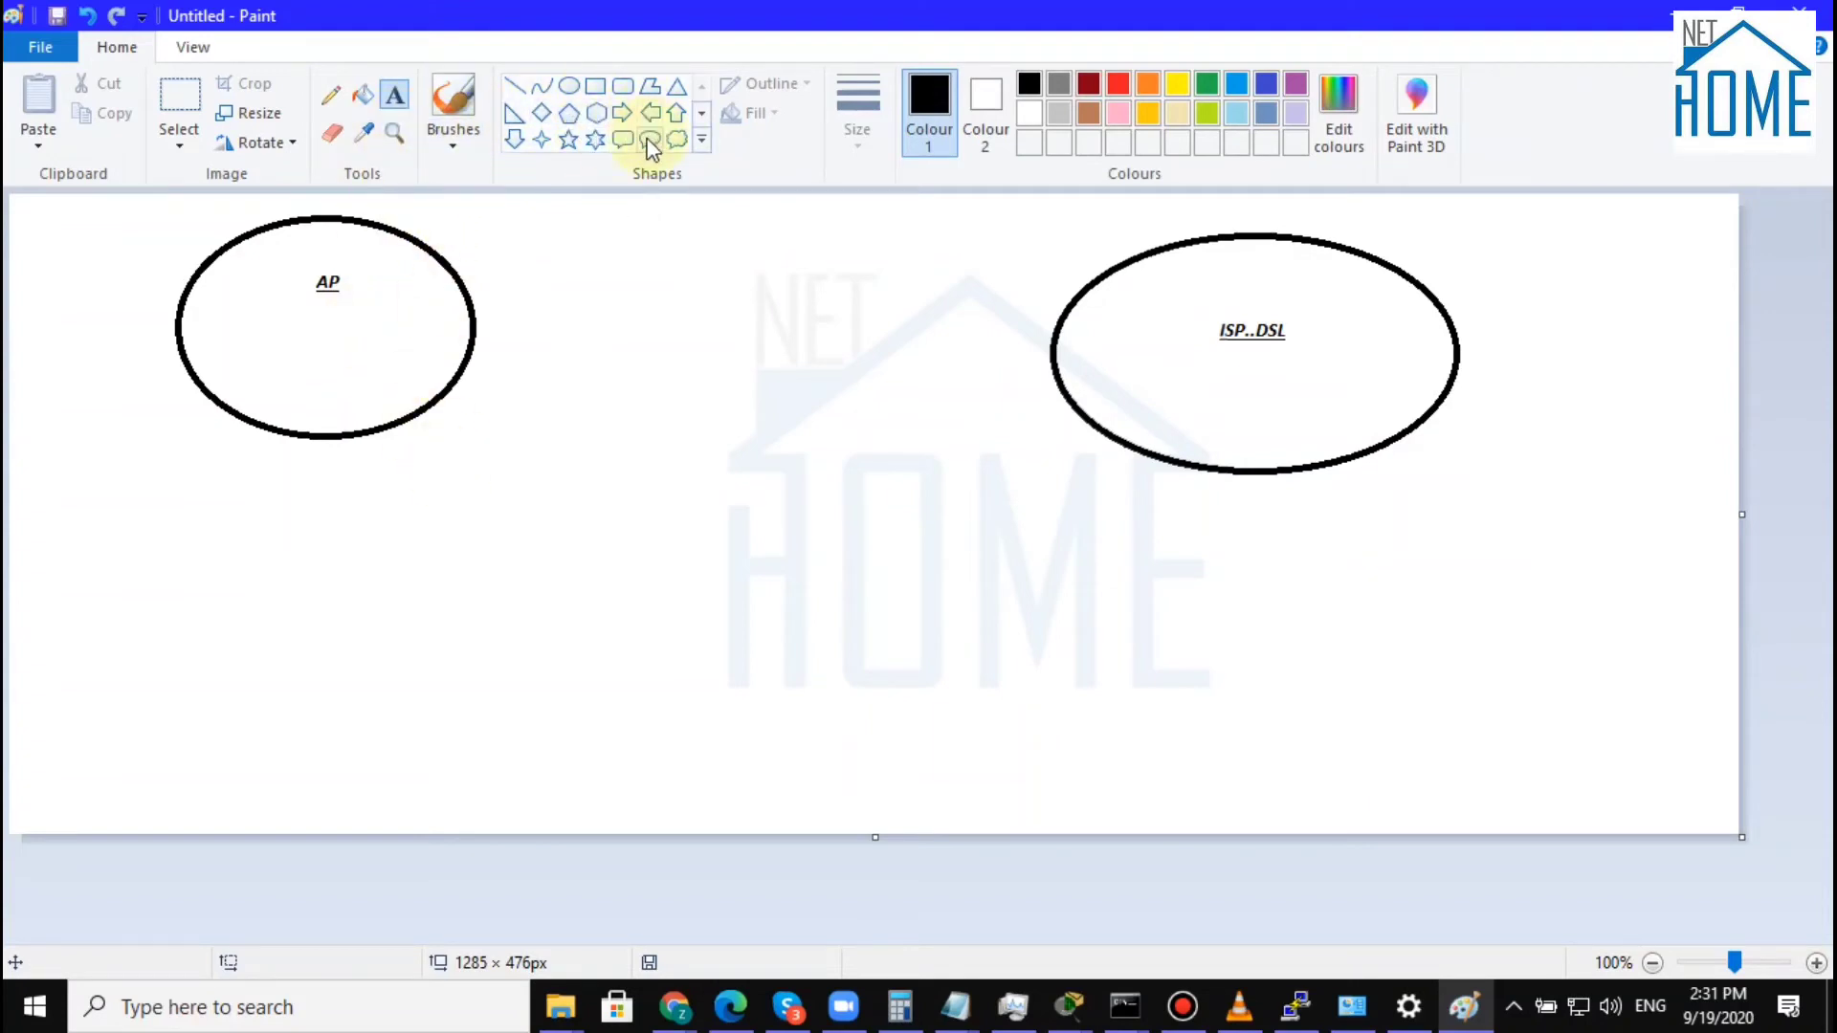
- Draw a rectangle of about 339 × 88 px below and between the AP and ISP..DSL ellipses
{"action": "left_click", "coordinate": [593, 88]}
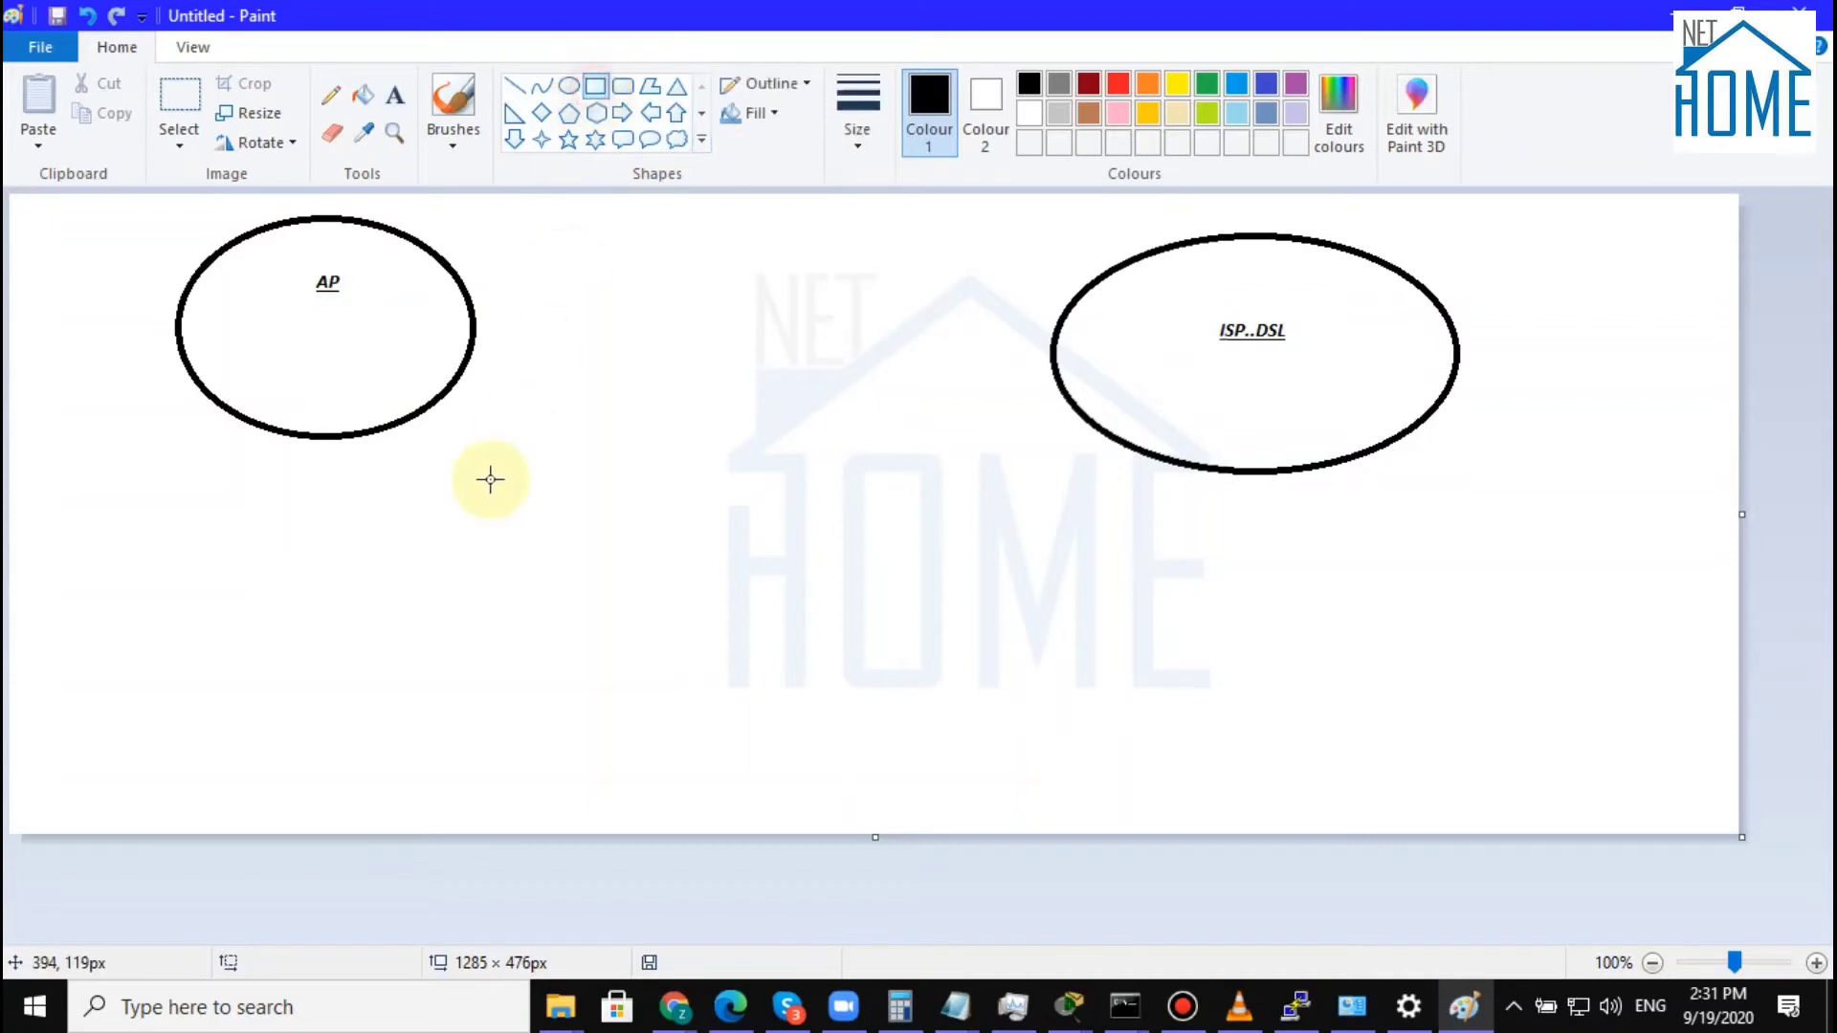
{"action": "left_click_drag", "start_coordinate": [593, 540], "coordinate": [1050, 658]}
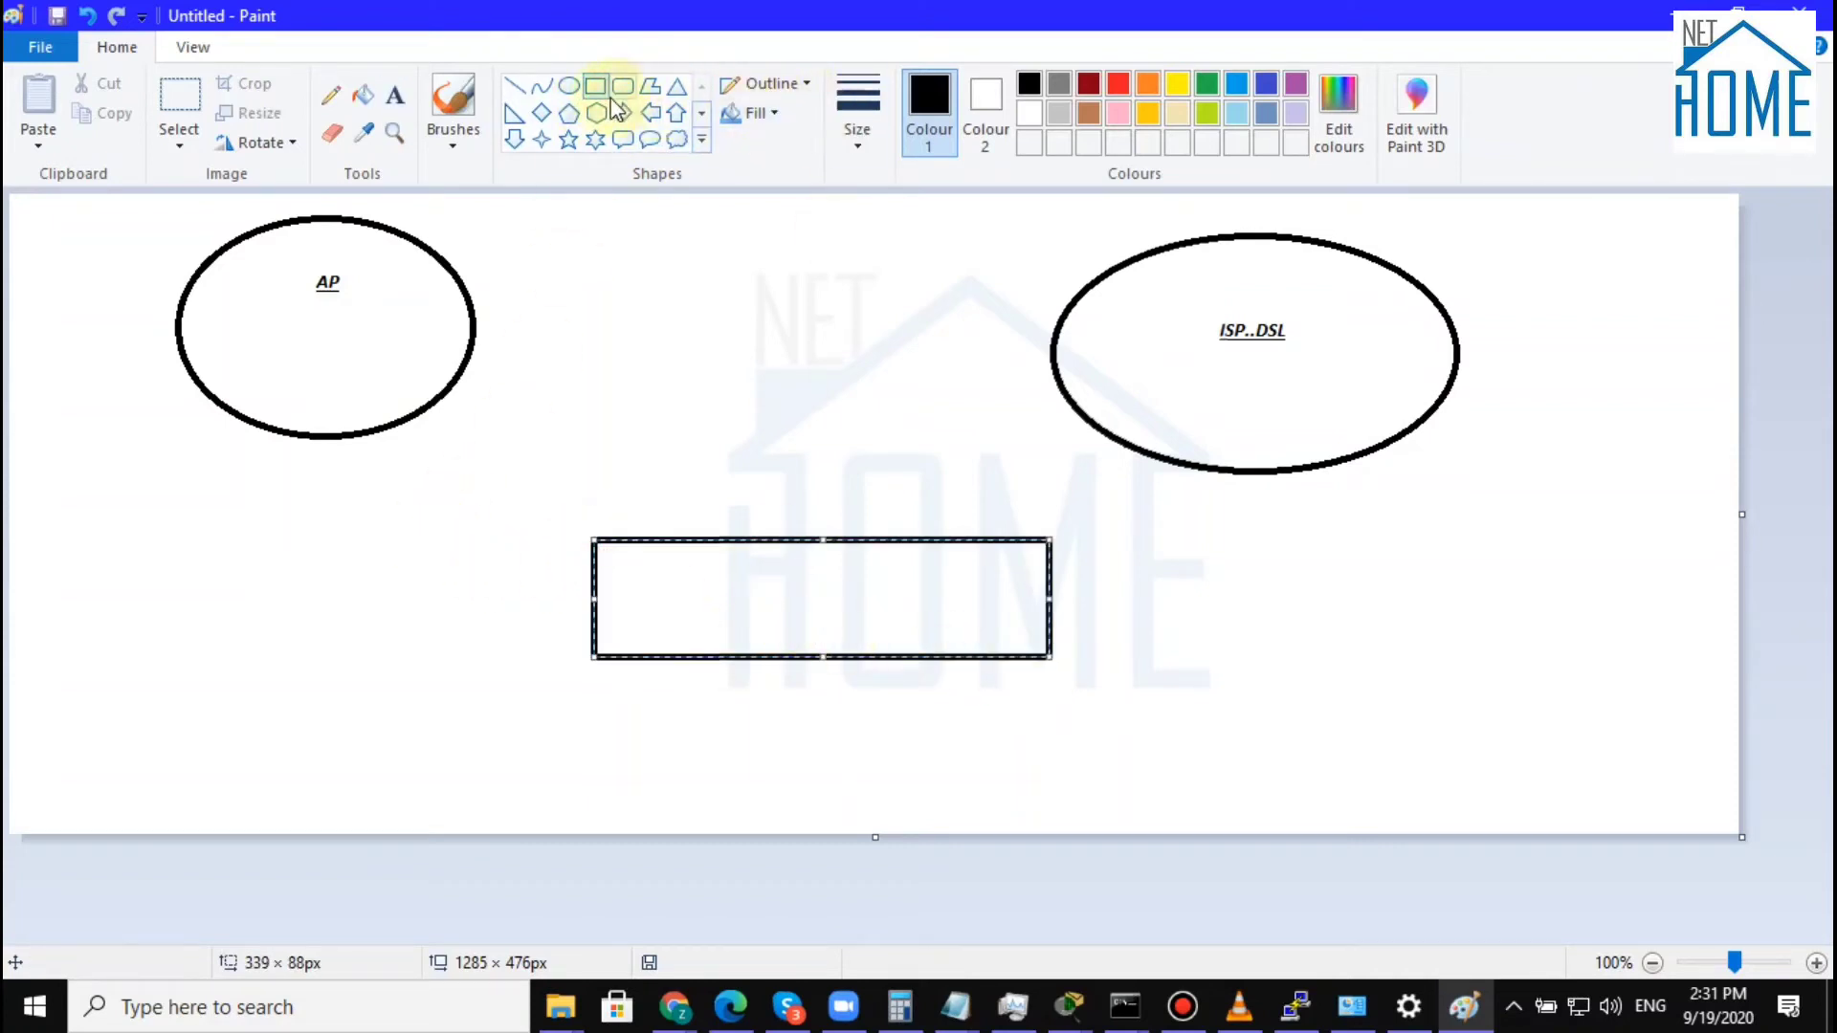
- Add the text "POE" inside the rectangle, left of its centre
{"action": "left_click", "coordinate": [395, 97]}
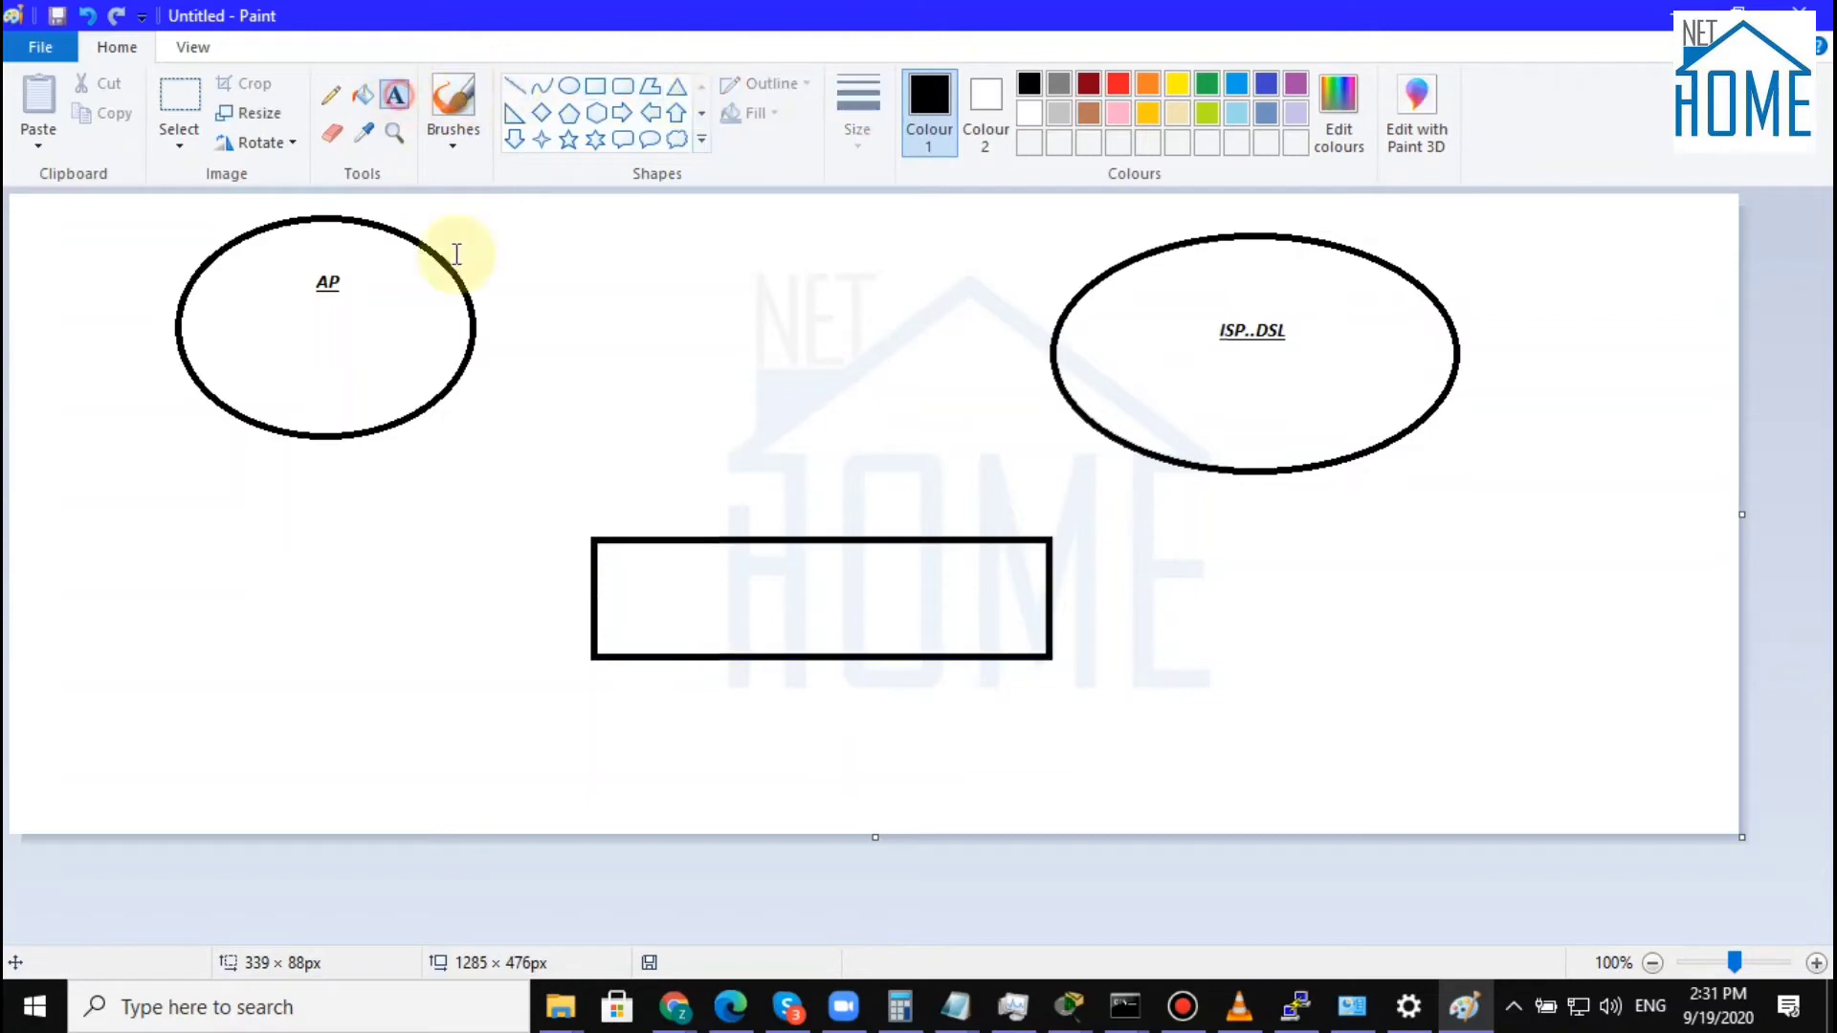
{"action": "left_click", "coordinate": [689, 580]}
{"action": "type", "text": "POE"}
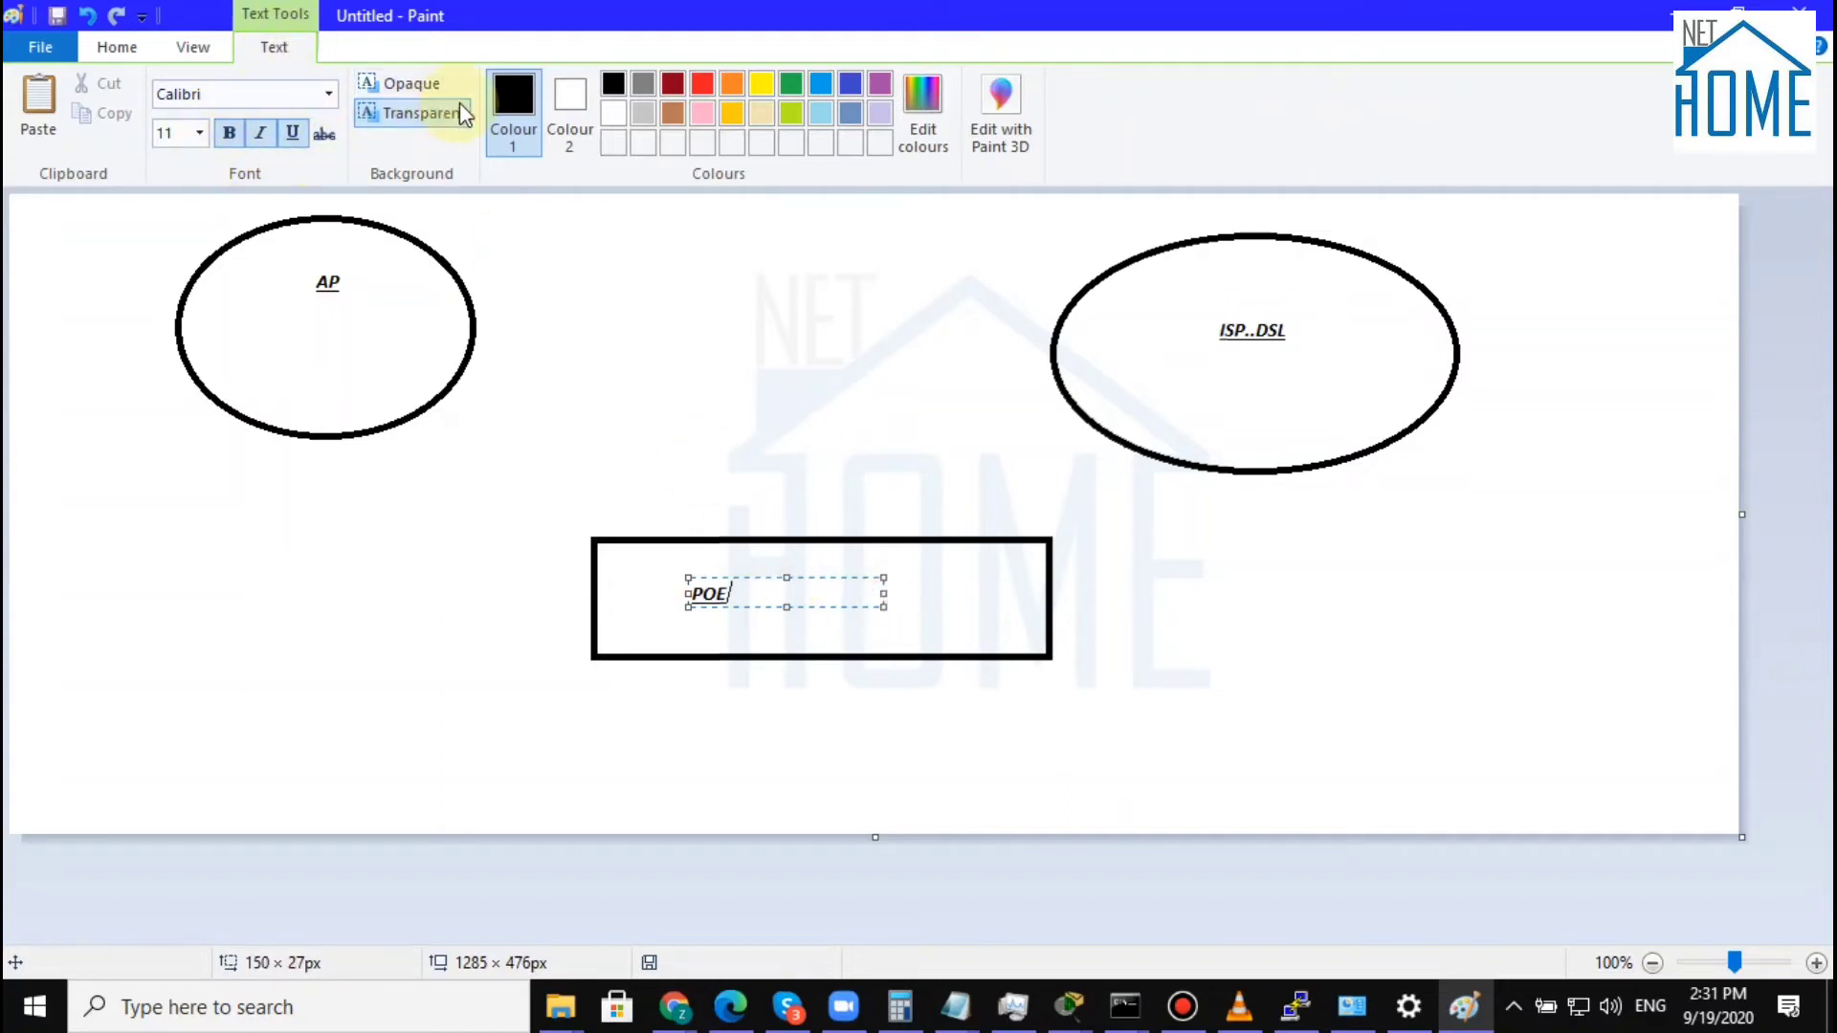
- Draw straight lines linking the AP ellipse to the POE rectangle's upper-left corner and the ISP..DSL ellipse to its upper-right corner
{"action": "left_click", "coordinate": [131, 52]}
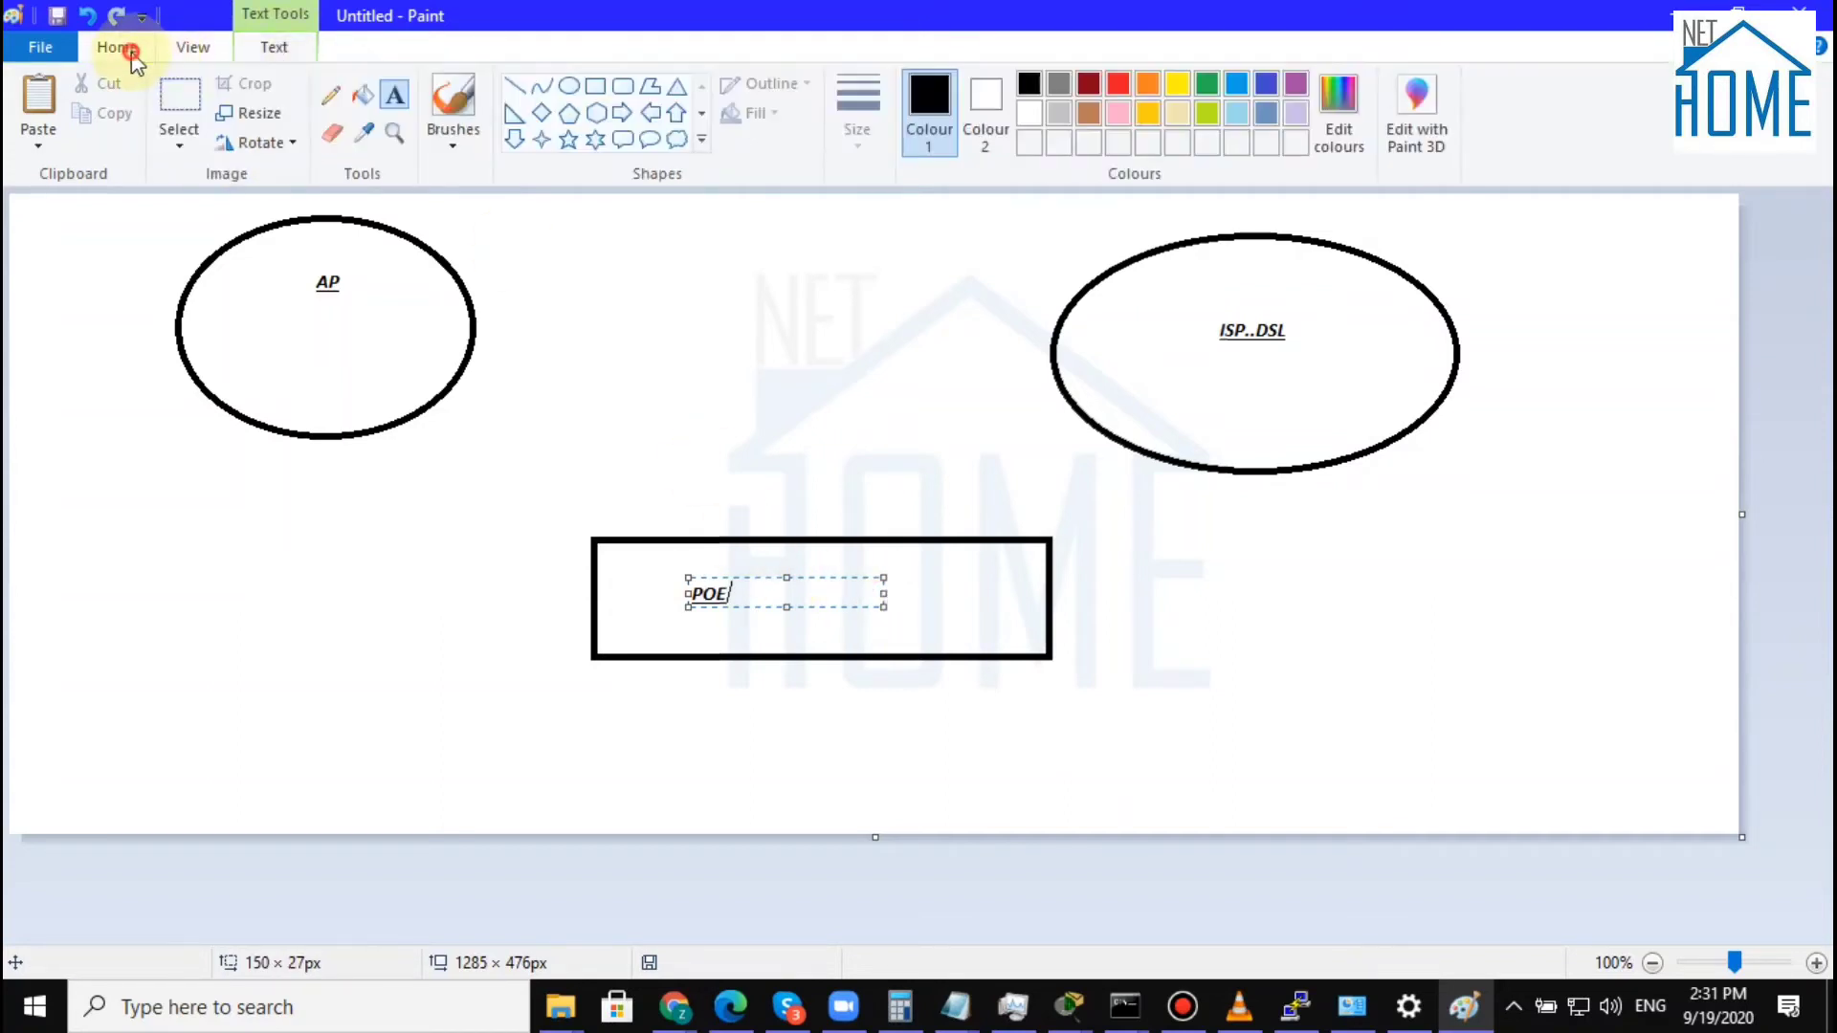
{"action": "left_click", "coordinate": [522, 91]}
{"action": "mouse_move", "coordinate": [435, 390]}
{"action": "left_mouse_down"}
{"action": "mouse_move", "coordinate": [492, 476]}
{"action": "mouse_move", "coordinate": [609, 566]}
{"action": "left_mouse_up"}
{"action": "mouse_move", "coordinate": [1137, 451]}
{"action": "left_mouse_down"}
{"action": "mouse_move", "coordinate": [1046, 509]}
{"action": "mouse_move", "coordinate": [1032, 540]}
{"action": "left_mouse_up"}
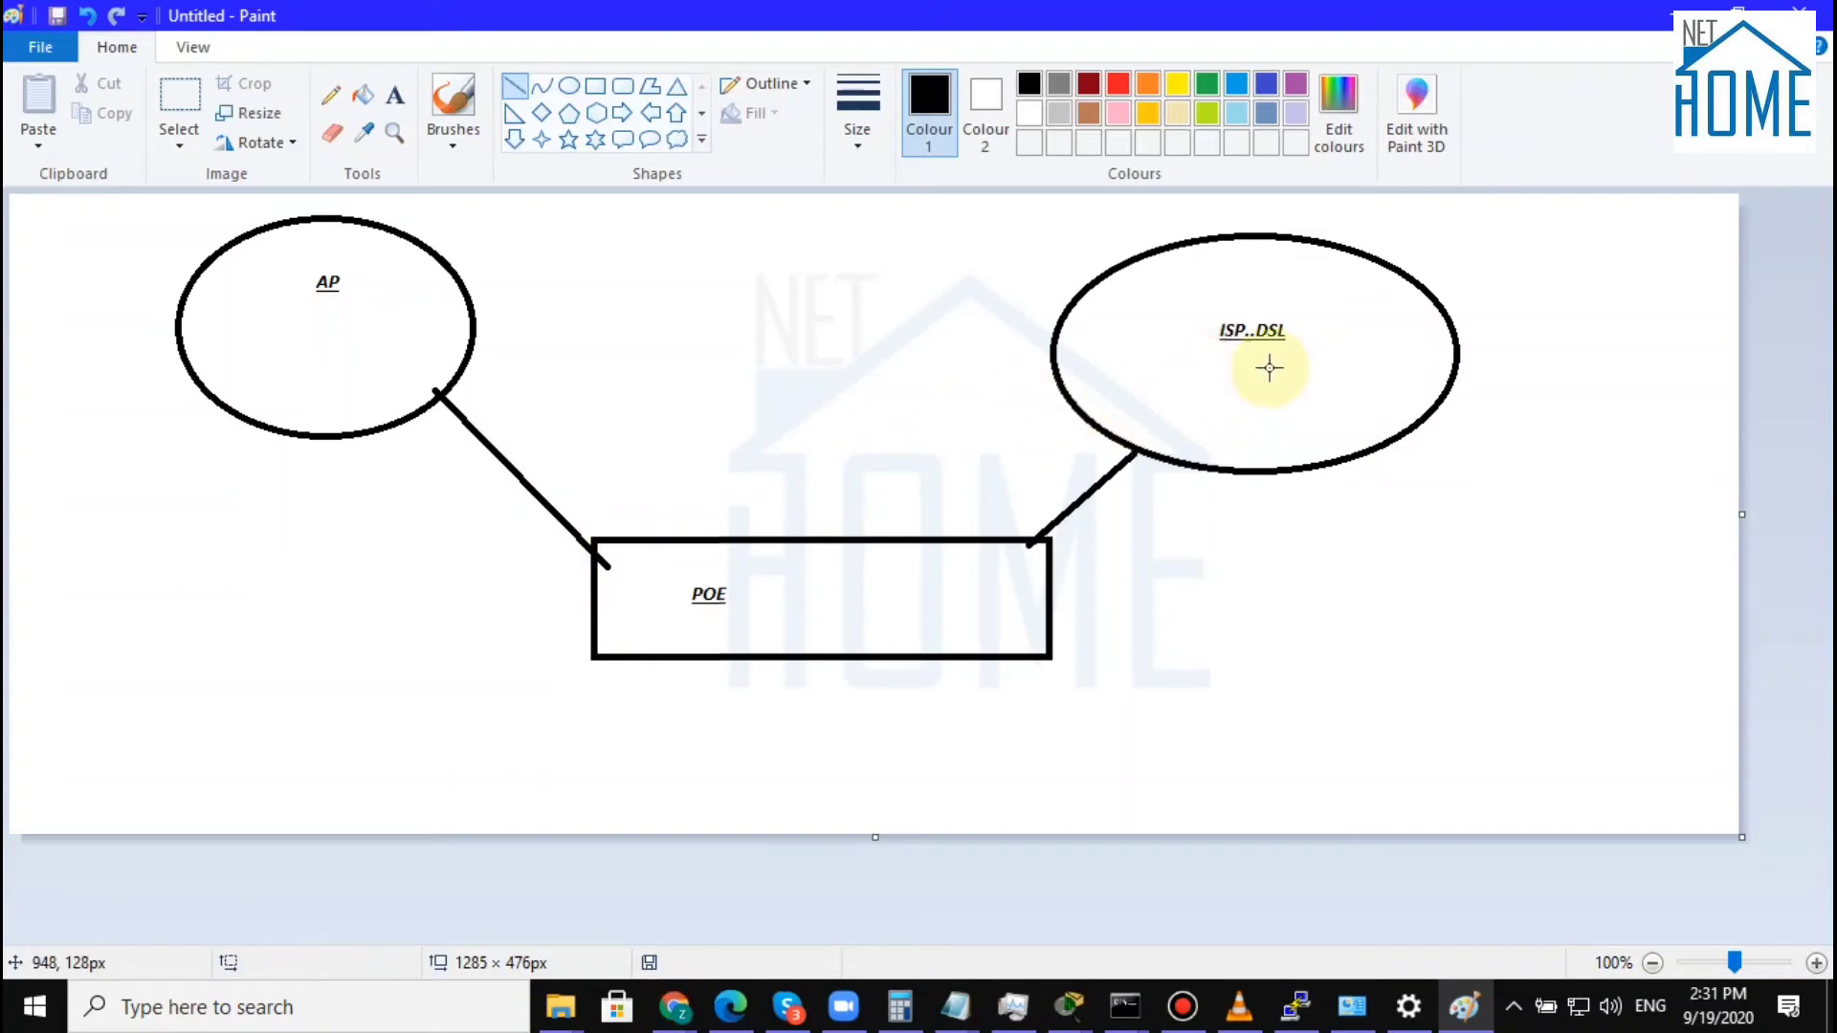
- Add the text "DHCP Server" in a text box of about 128 × 70 px directly below the ISP..DSL label
{"action": "left_click", "coordinate": [395, 95]}
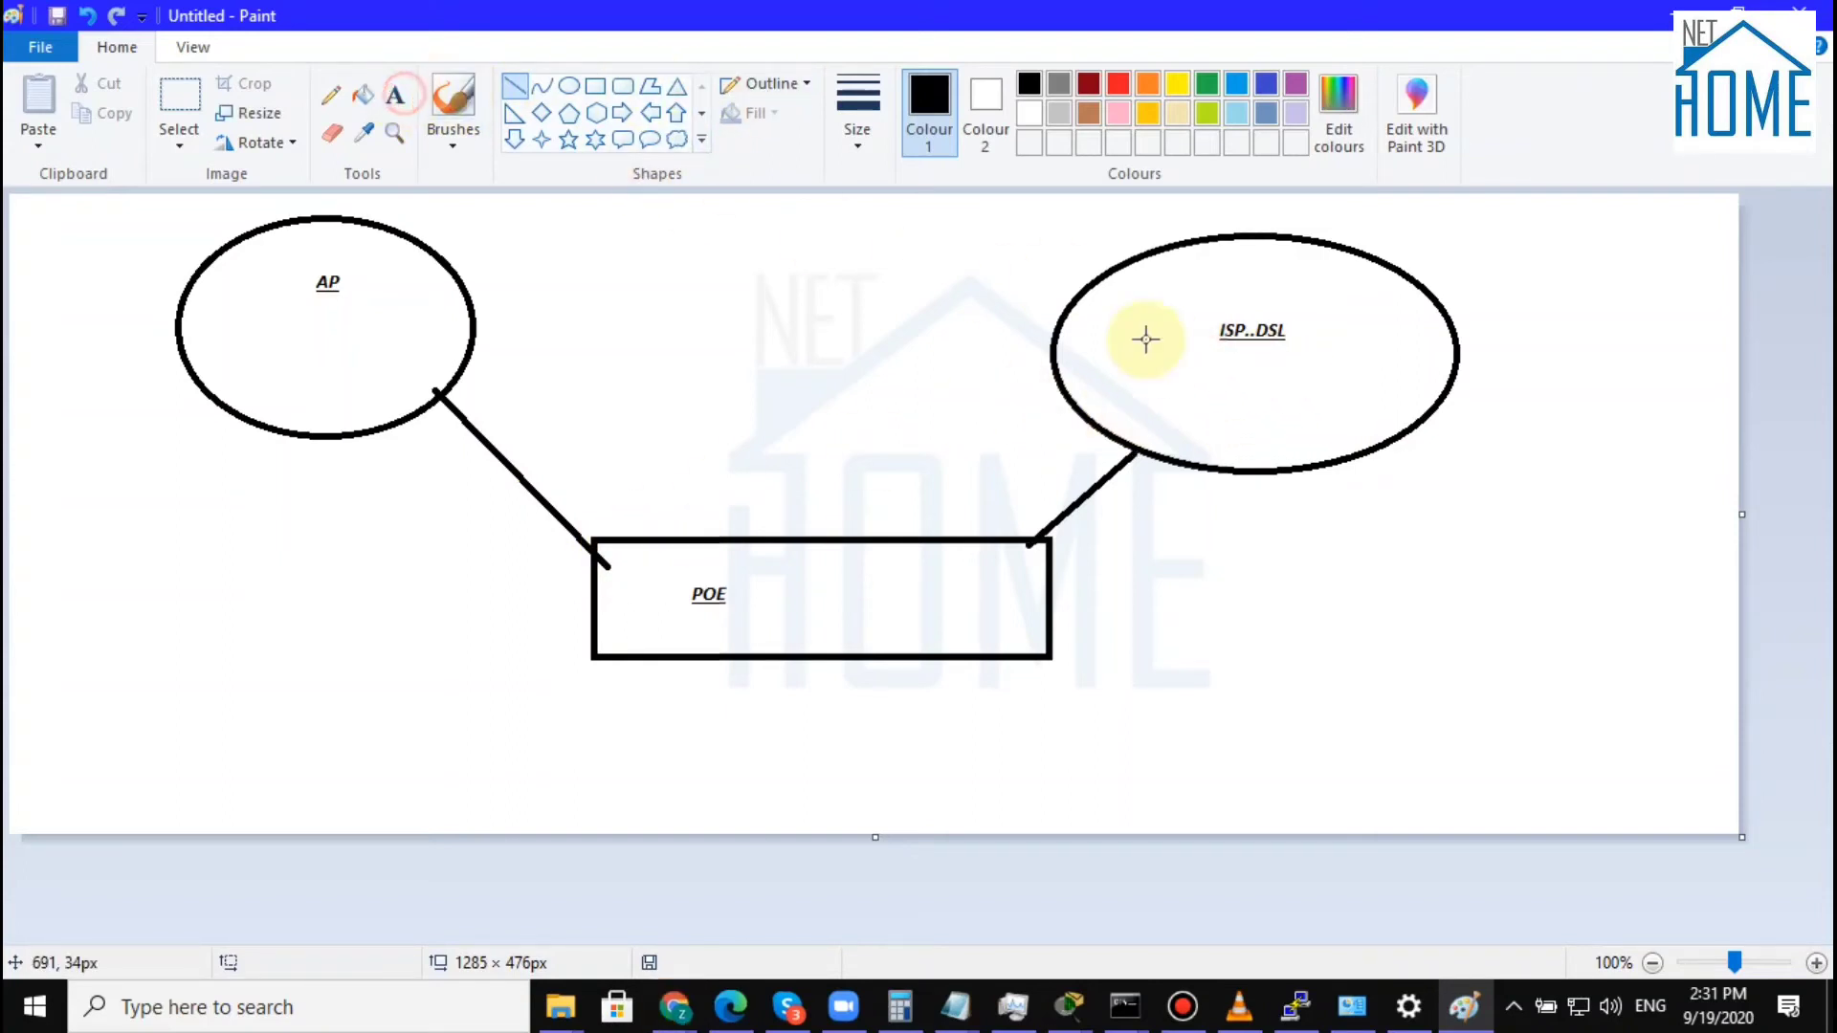
{"action": "left_click", "coordinate": [1217, 384]}
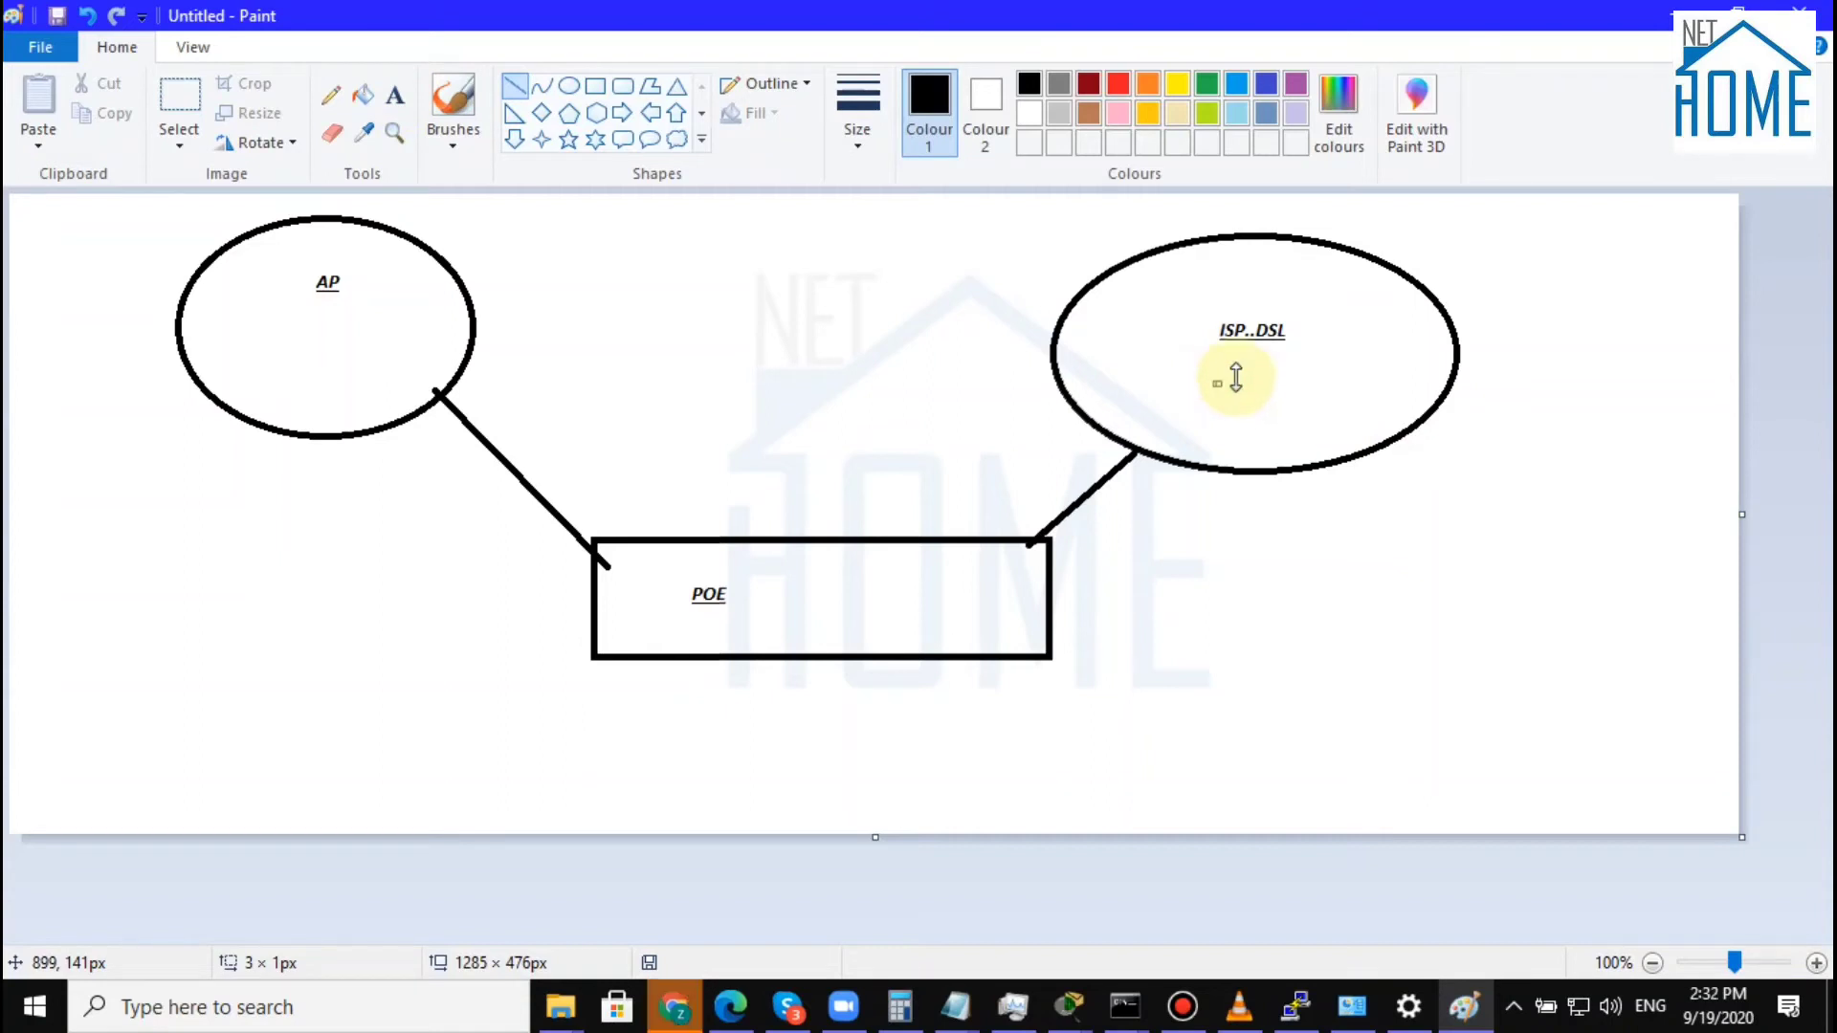
{"action": "left_click", "coordinate": [1356, 389]}
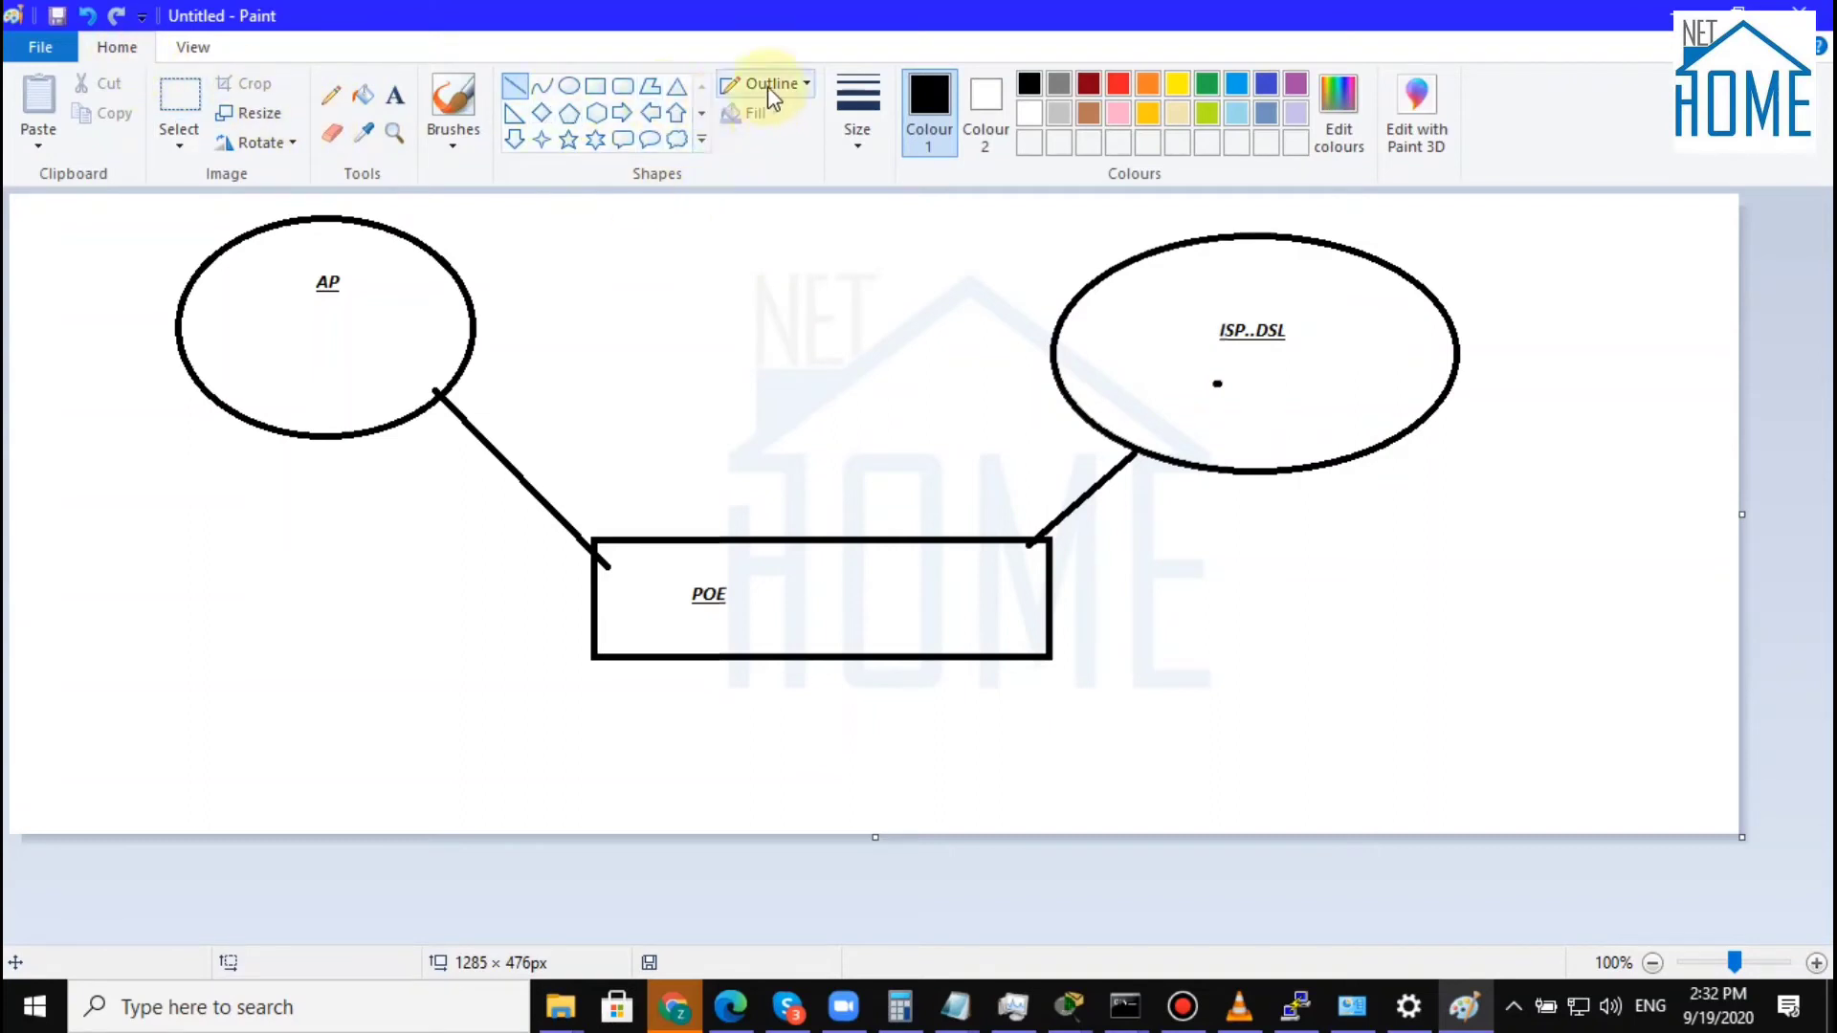
{"action": "left_click", "coordinate": [855, 88]}
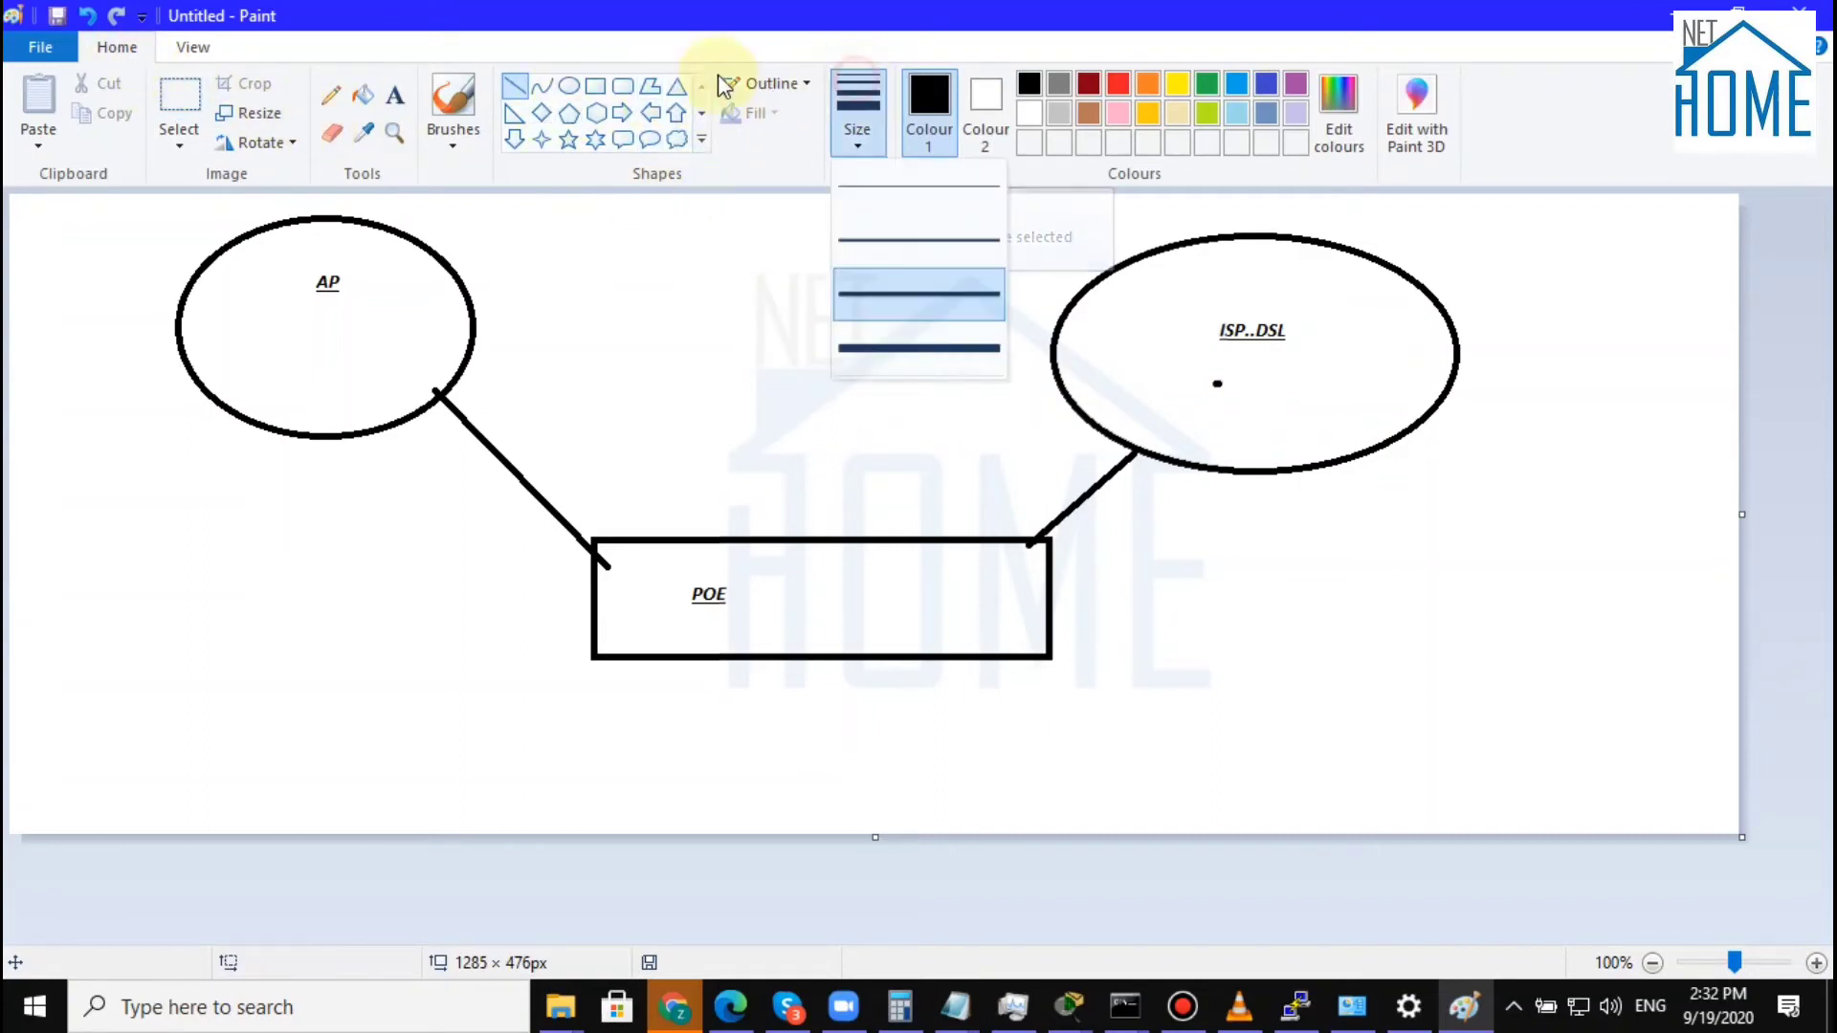
{"action": "left_click", "coordinate": [394, 95]}
{"action": "left_click_drag", "start_coordinate": [1194, 350], "coordinate": [1386, 447]}
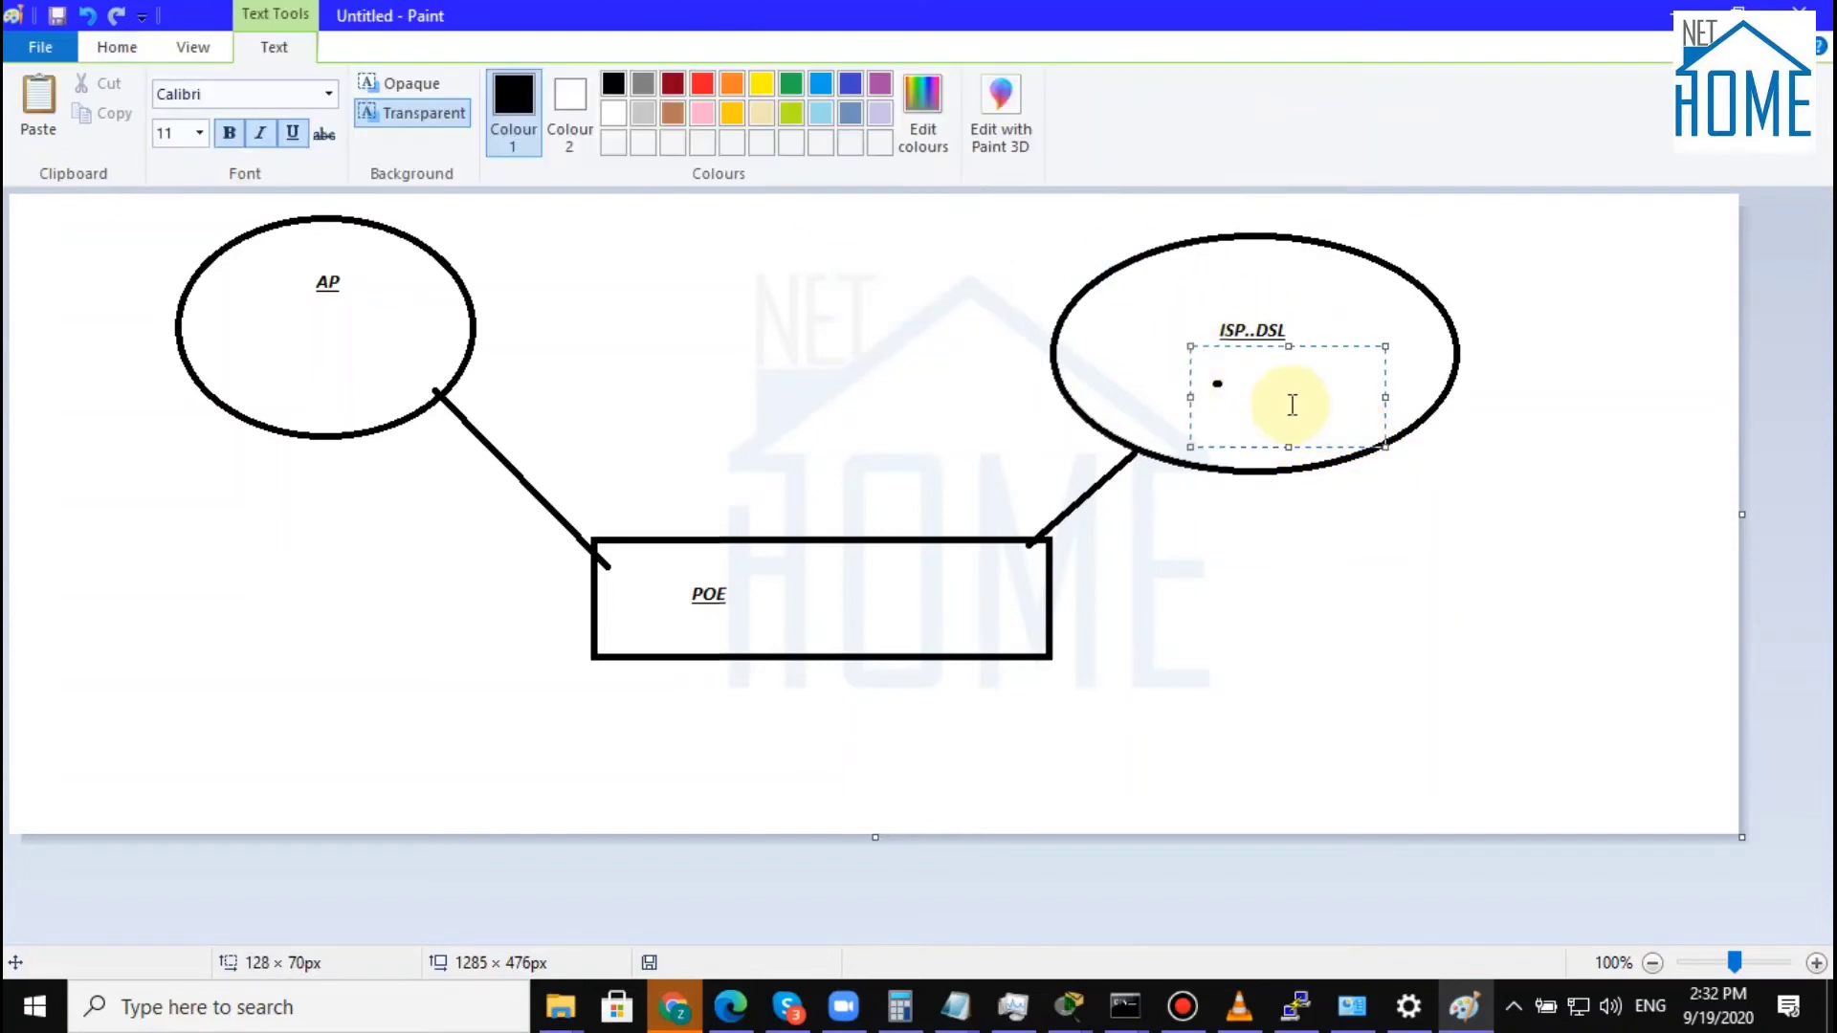
{"action": "type", "text": "DCH"}
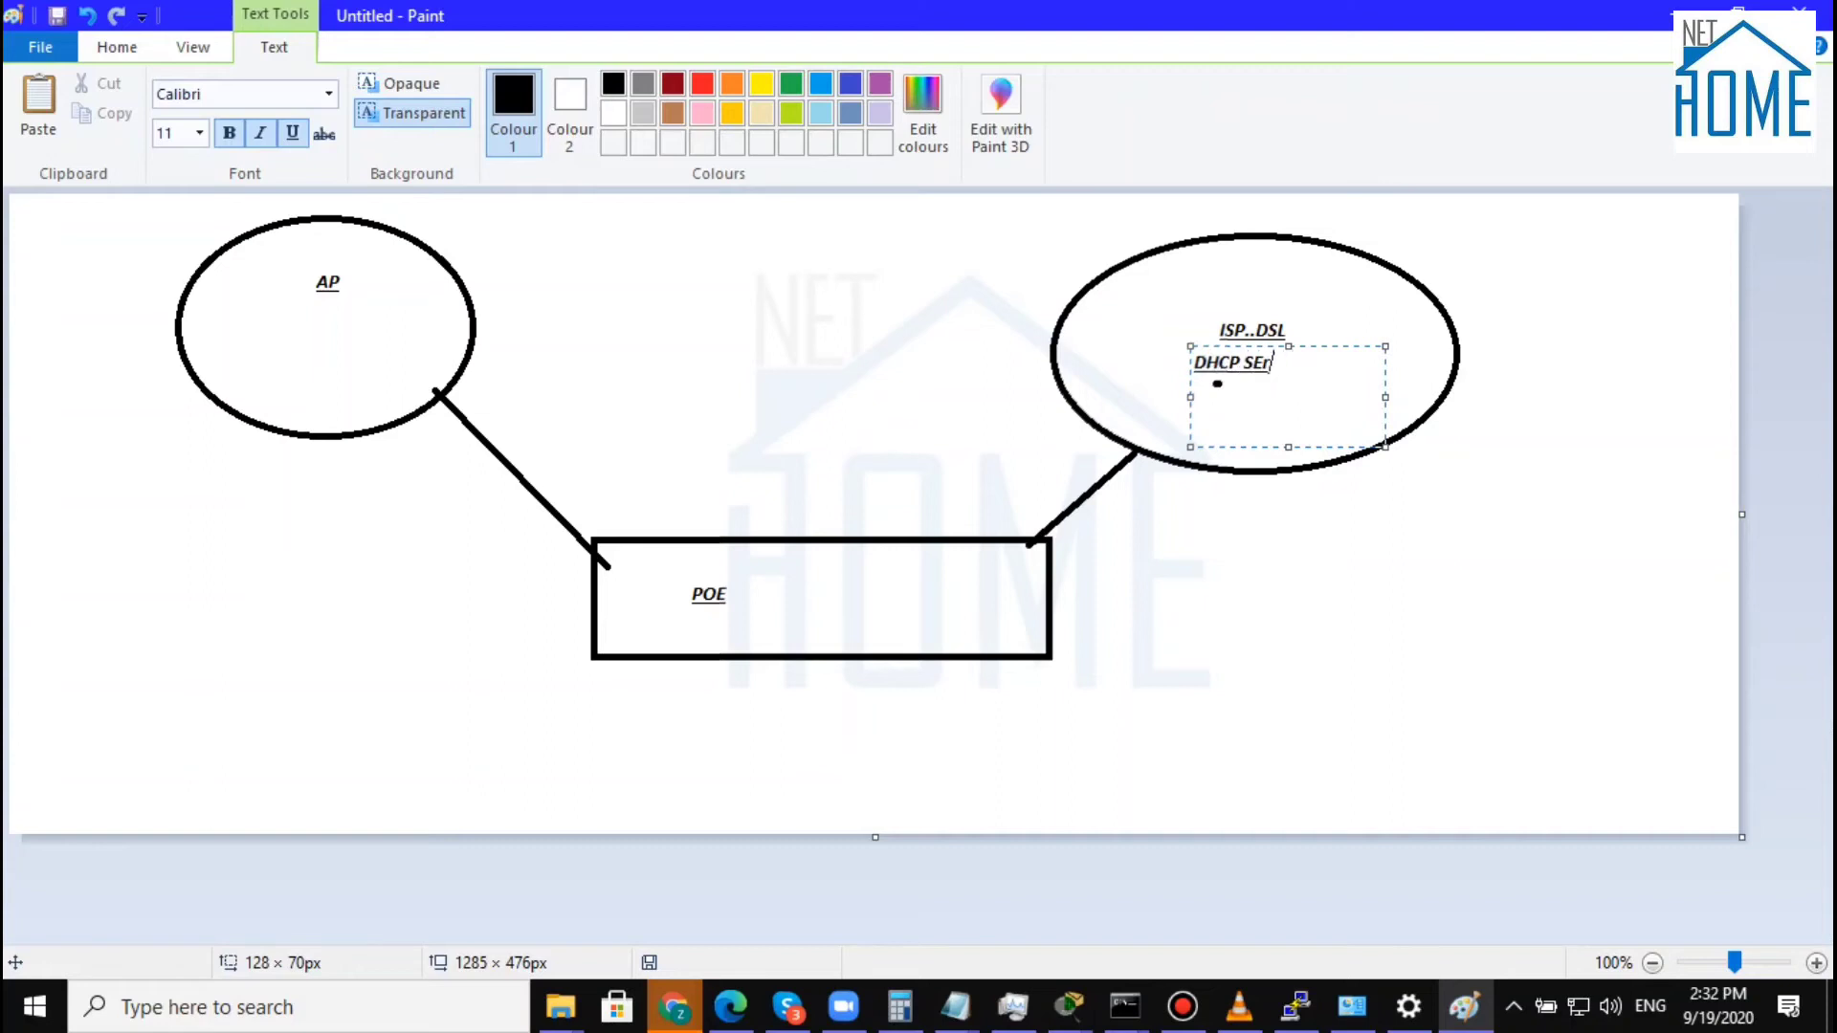
{"action": "type", "text": "rver"}
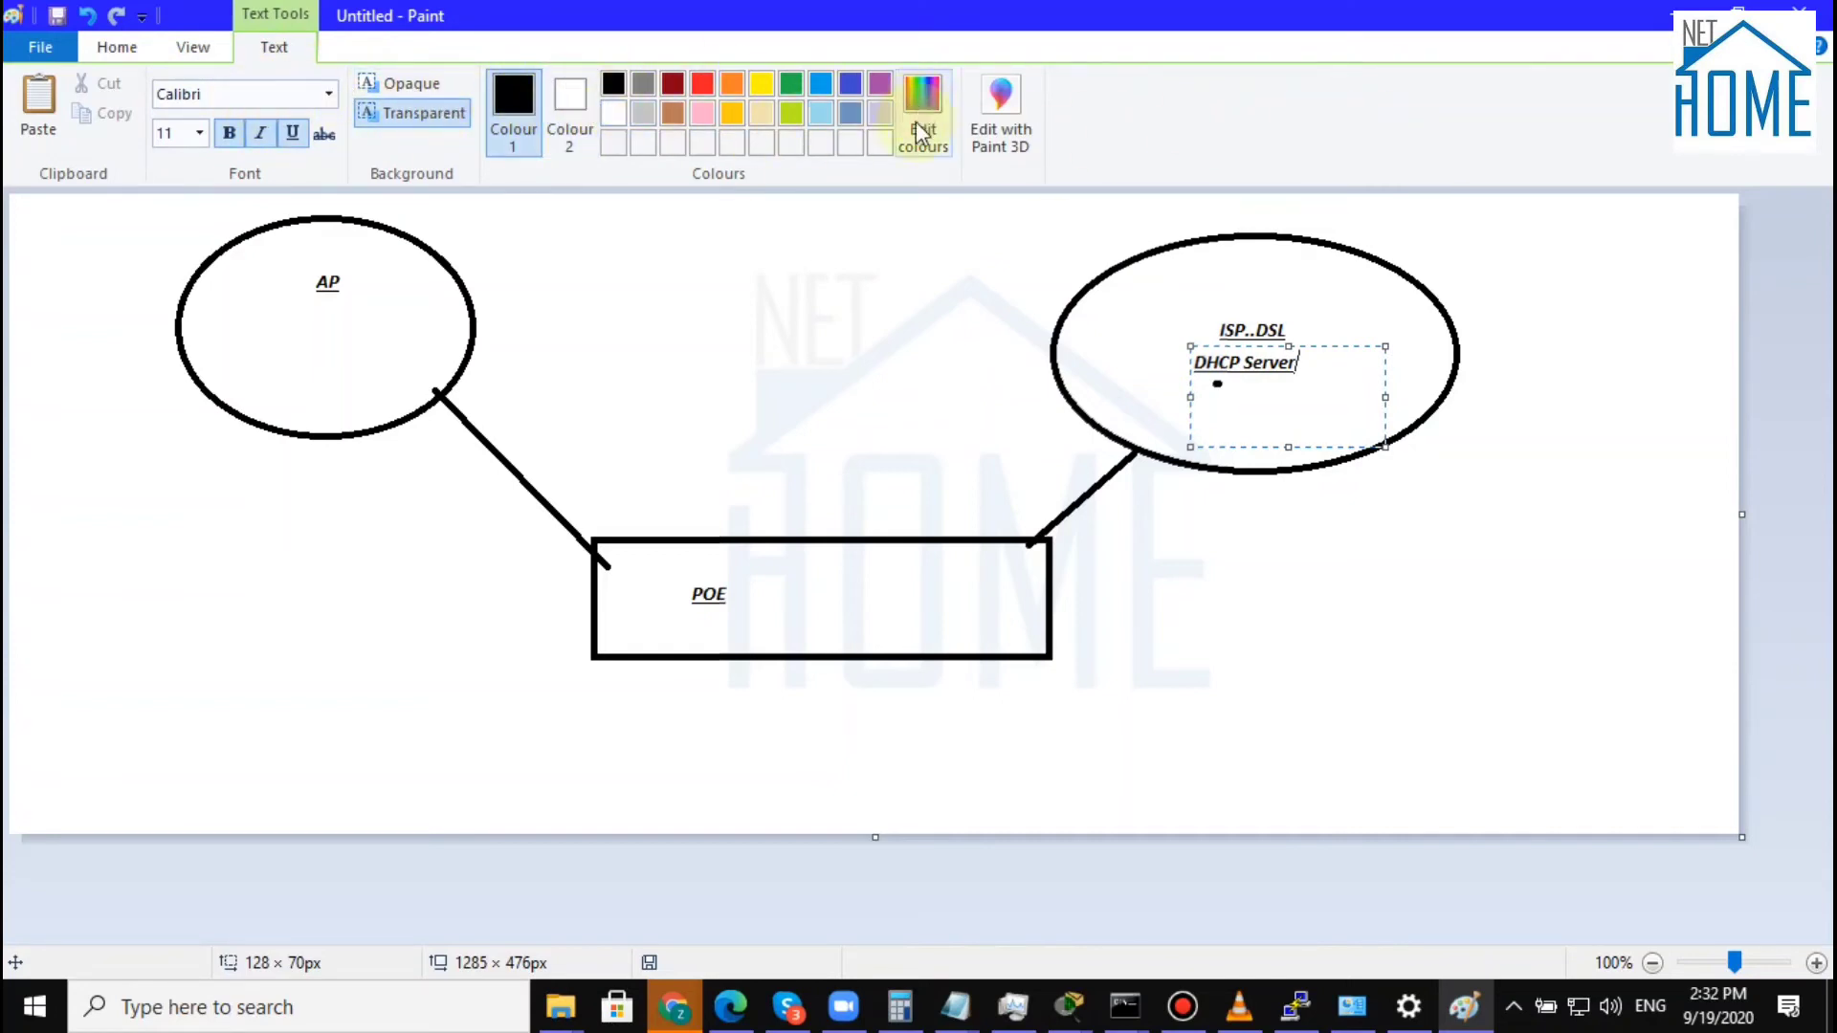
{"action": "left_click", "coordinate": [977, 328]}
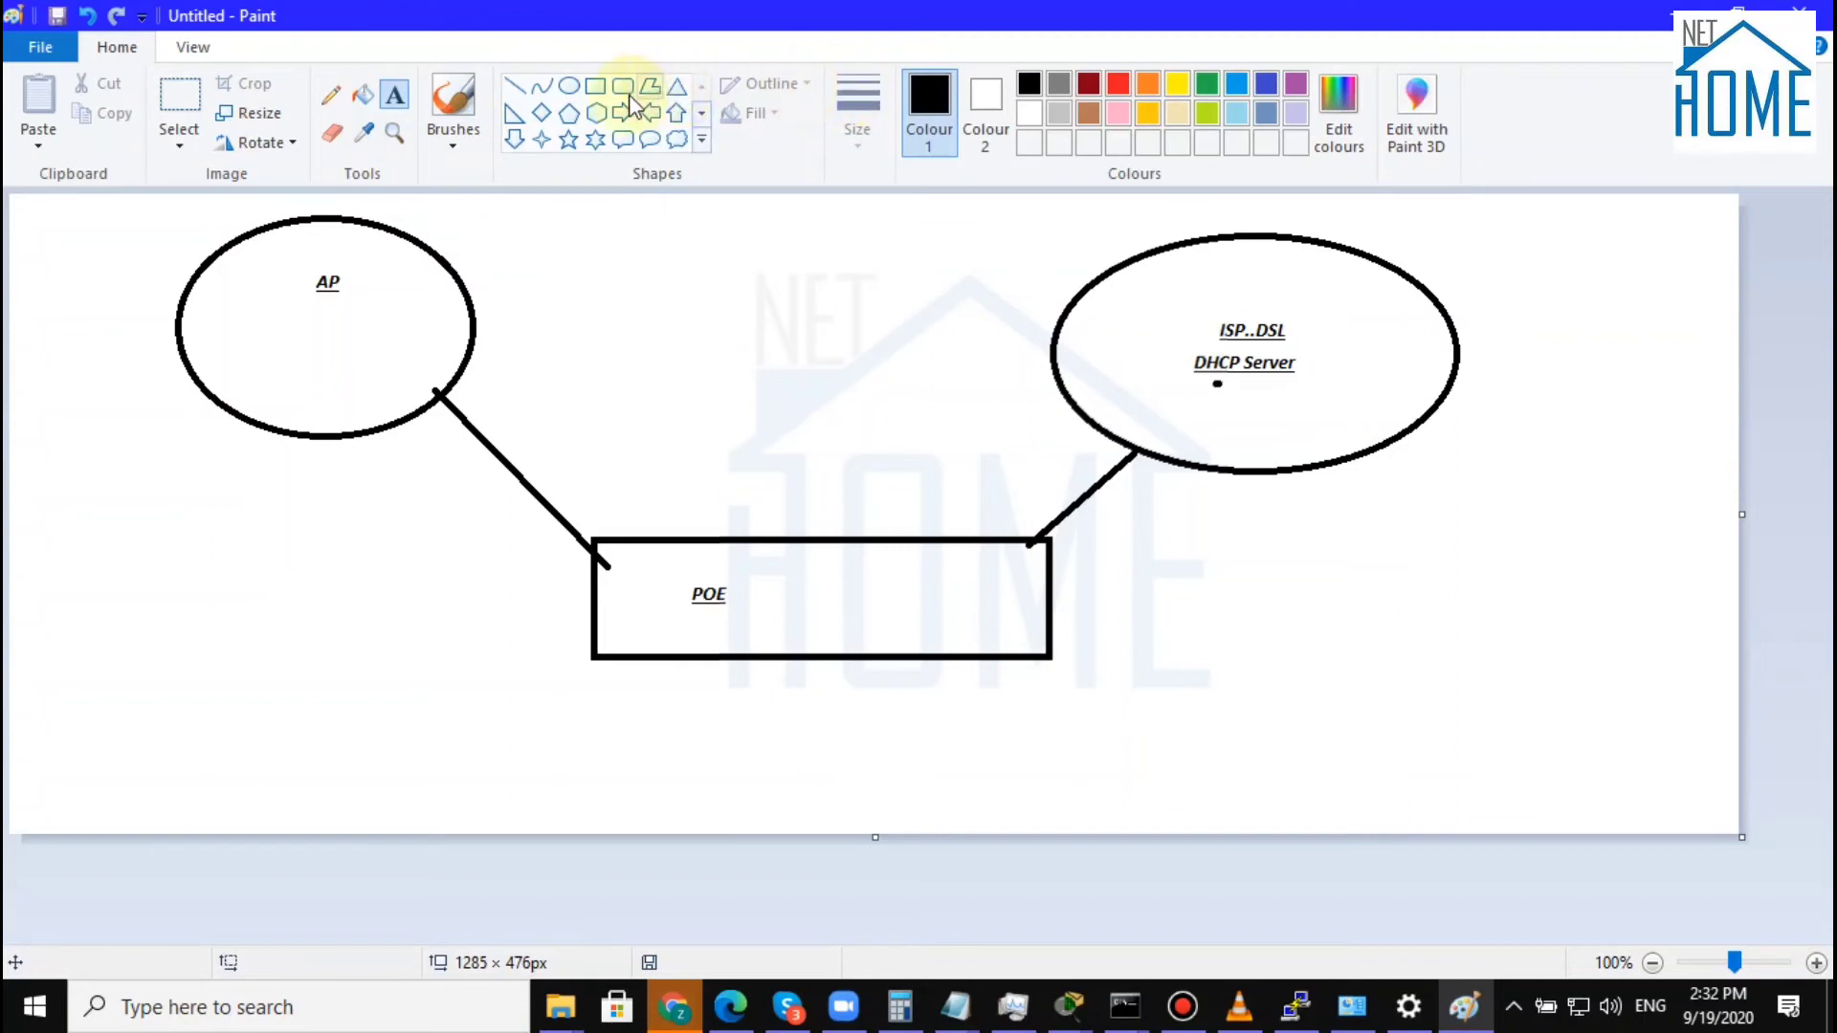
- Add the IP address text "192.168.100.106" just outside the AP ellipse, beside the start of its connecting line
{"action": "left_click", "coordinate": [467, 375]}
{"action": "type", "text": "192"}
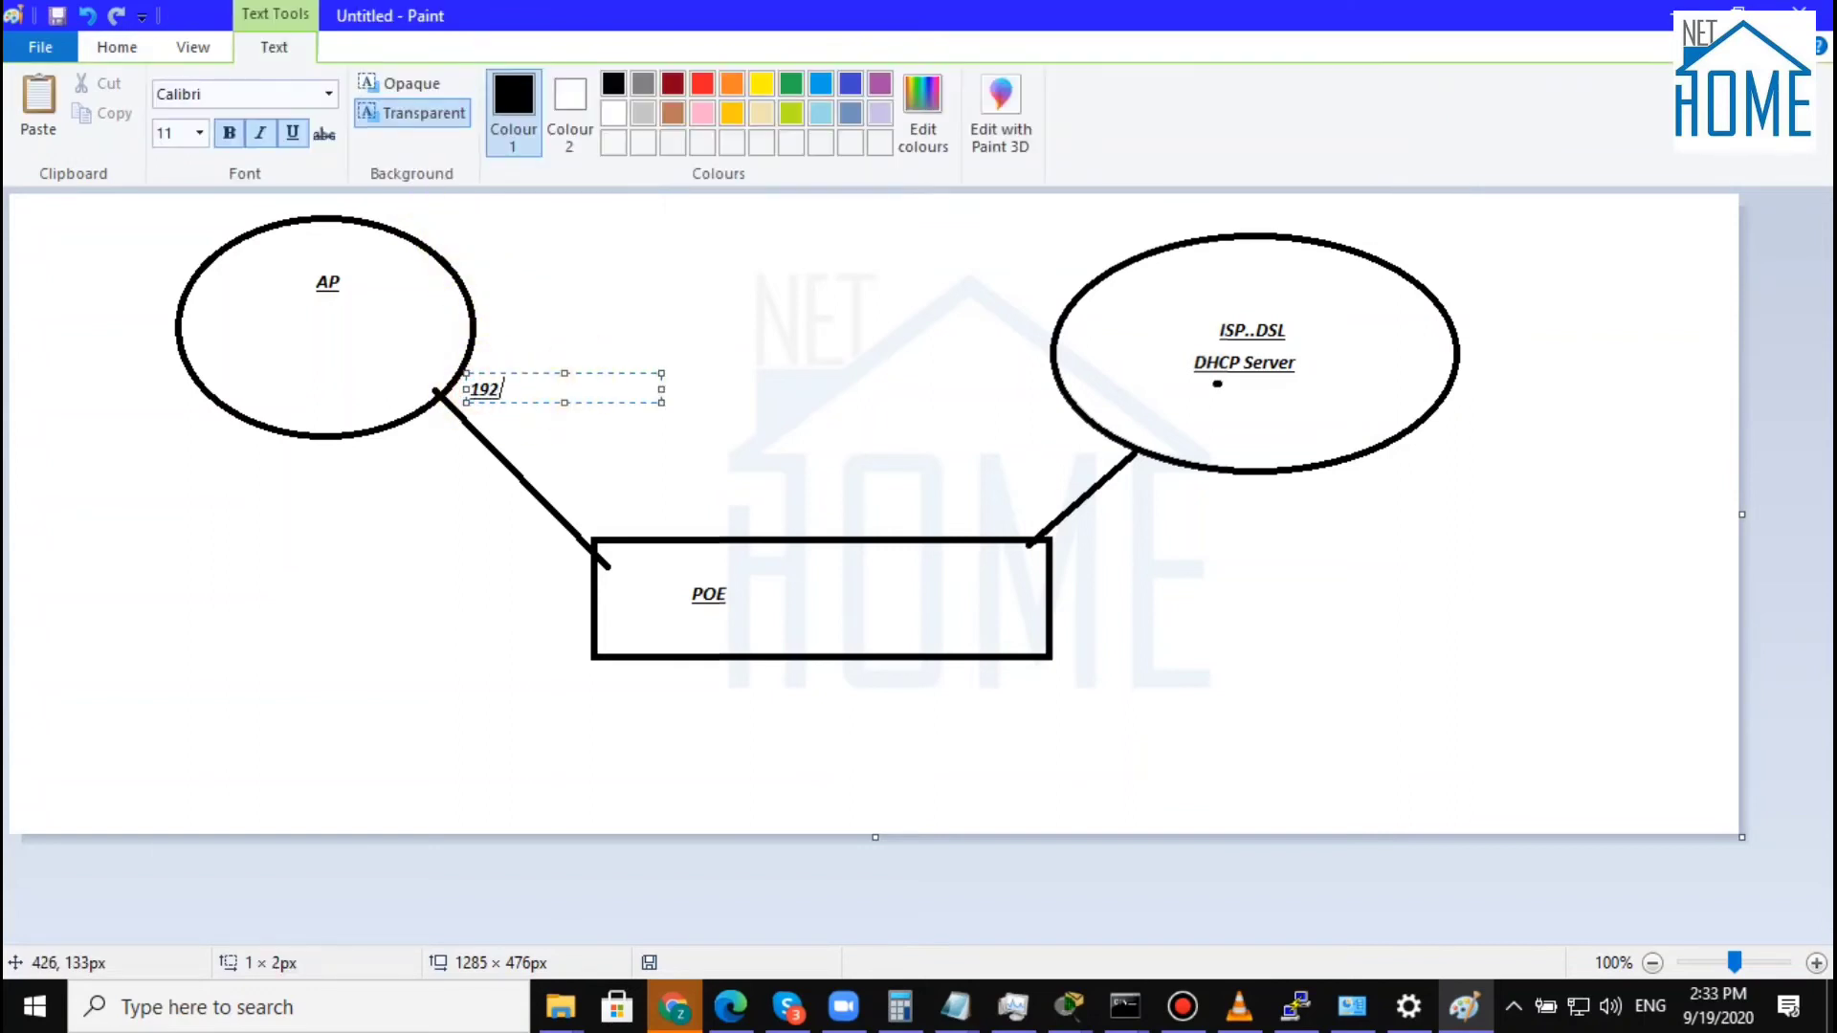
{"action": "type", "text": ".168.100.106"}
{"action": "left_click", "coordinate": [1301, 426]}
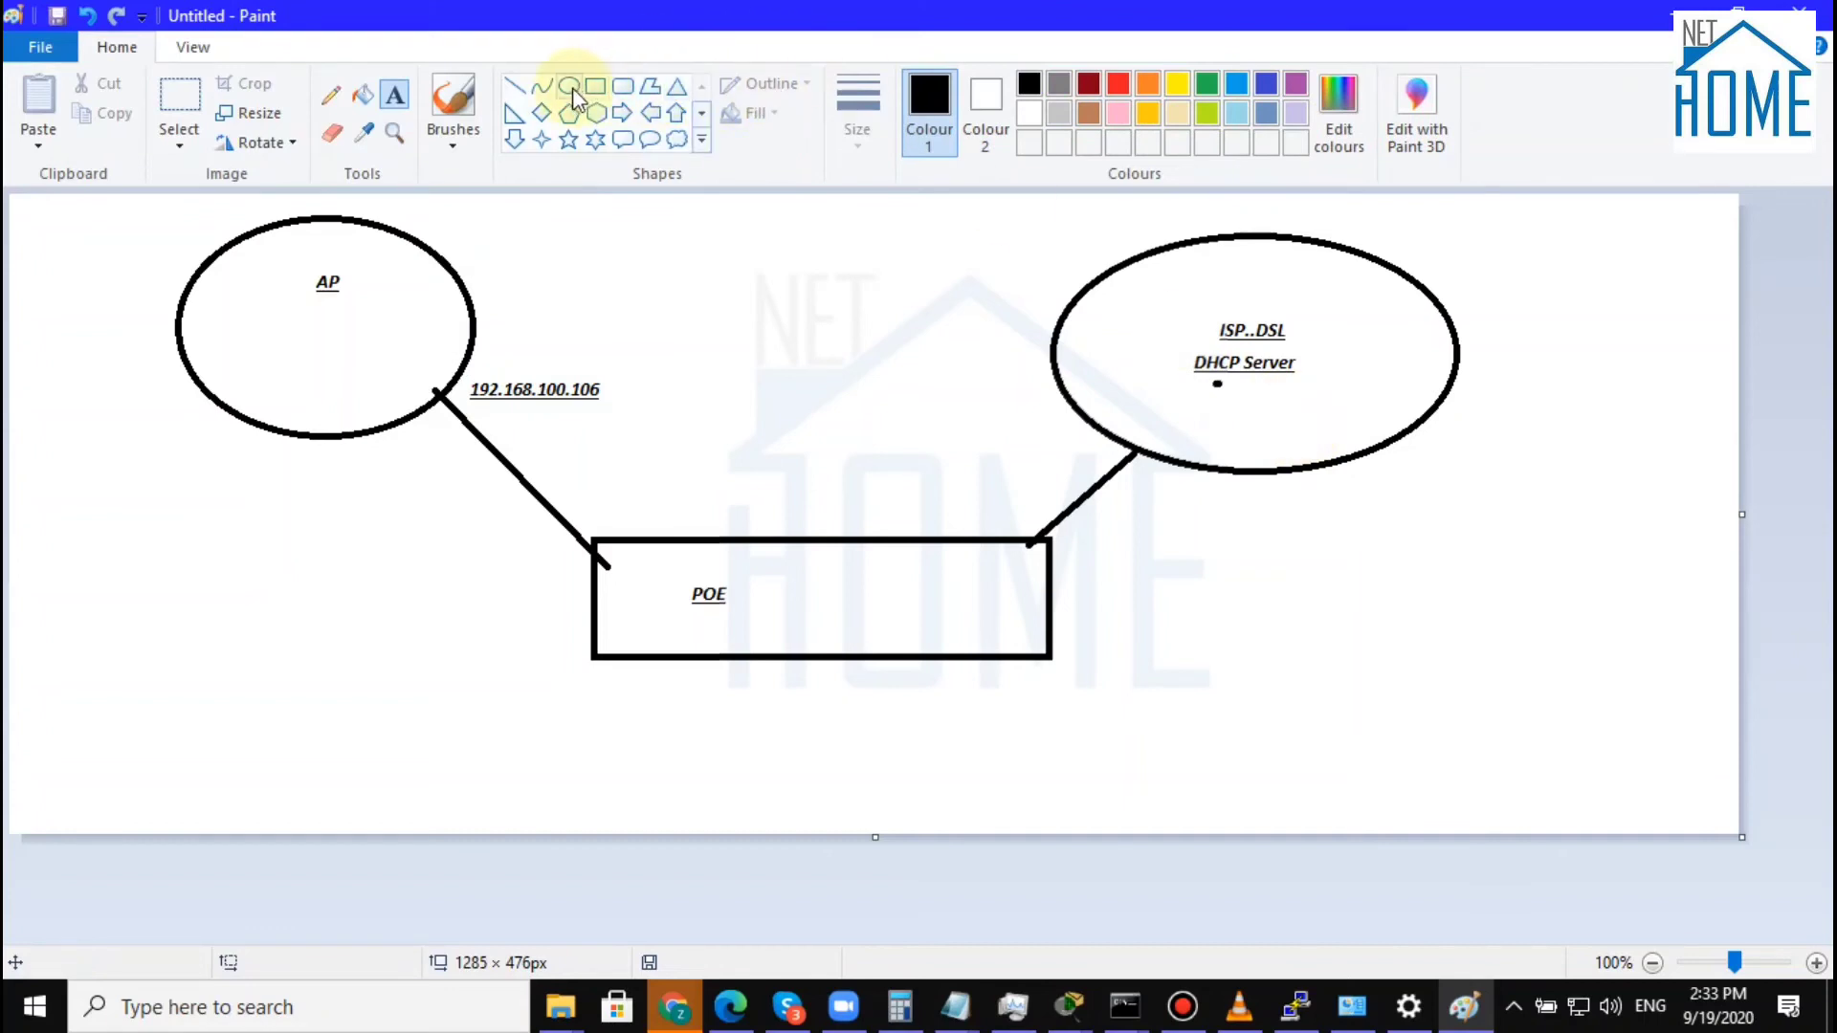
- Add the IP address text "192.168.100.1" inside the ISP..DSL ellipse, below the DHCP Server text
{"action": "left_click", "coordinate": [1261, 412]}
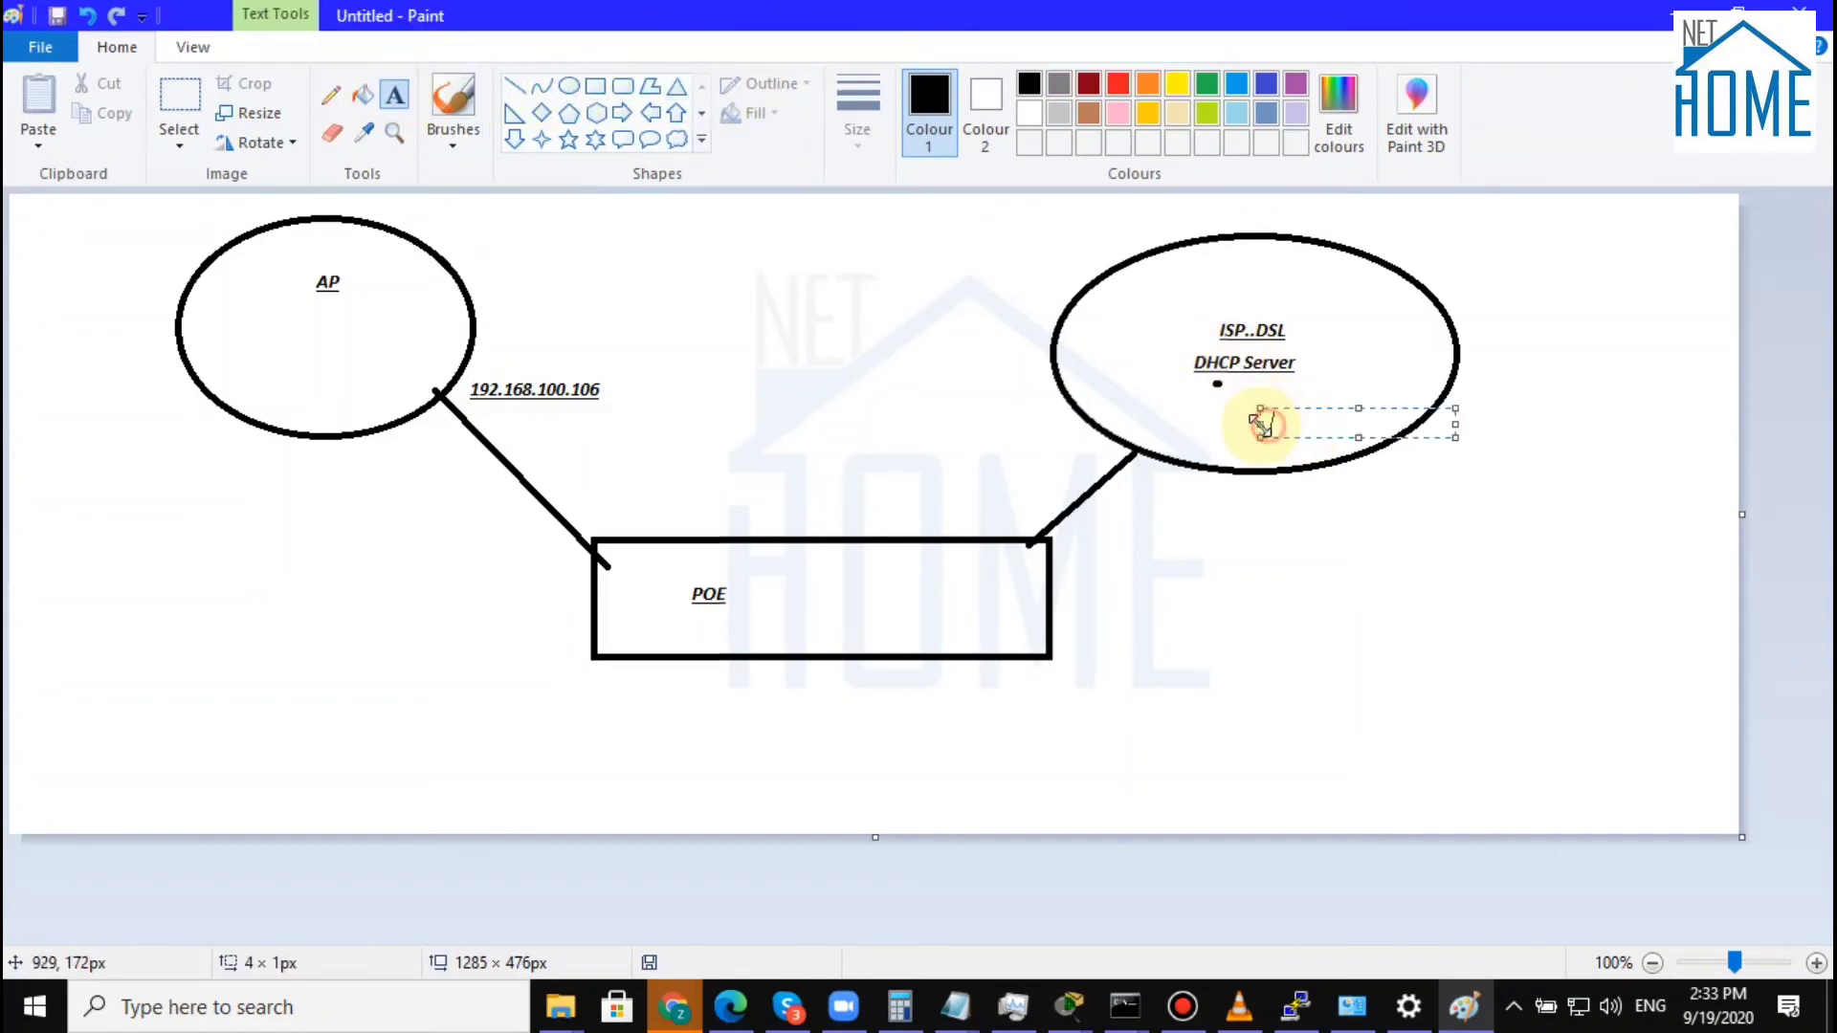
{"action": "type", "text": "192.168.100.1"}
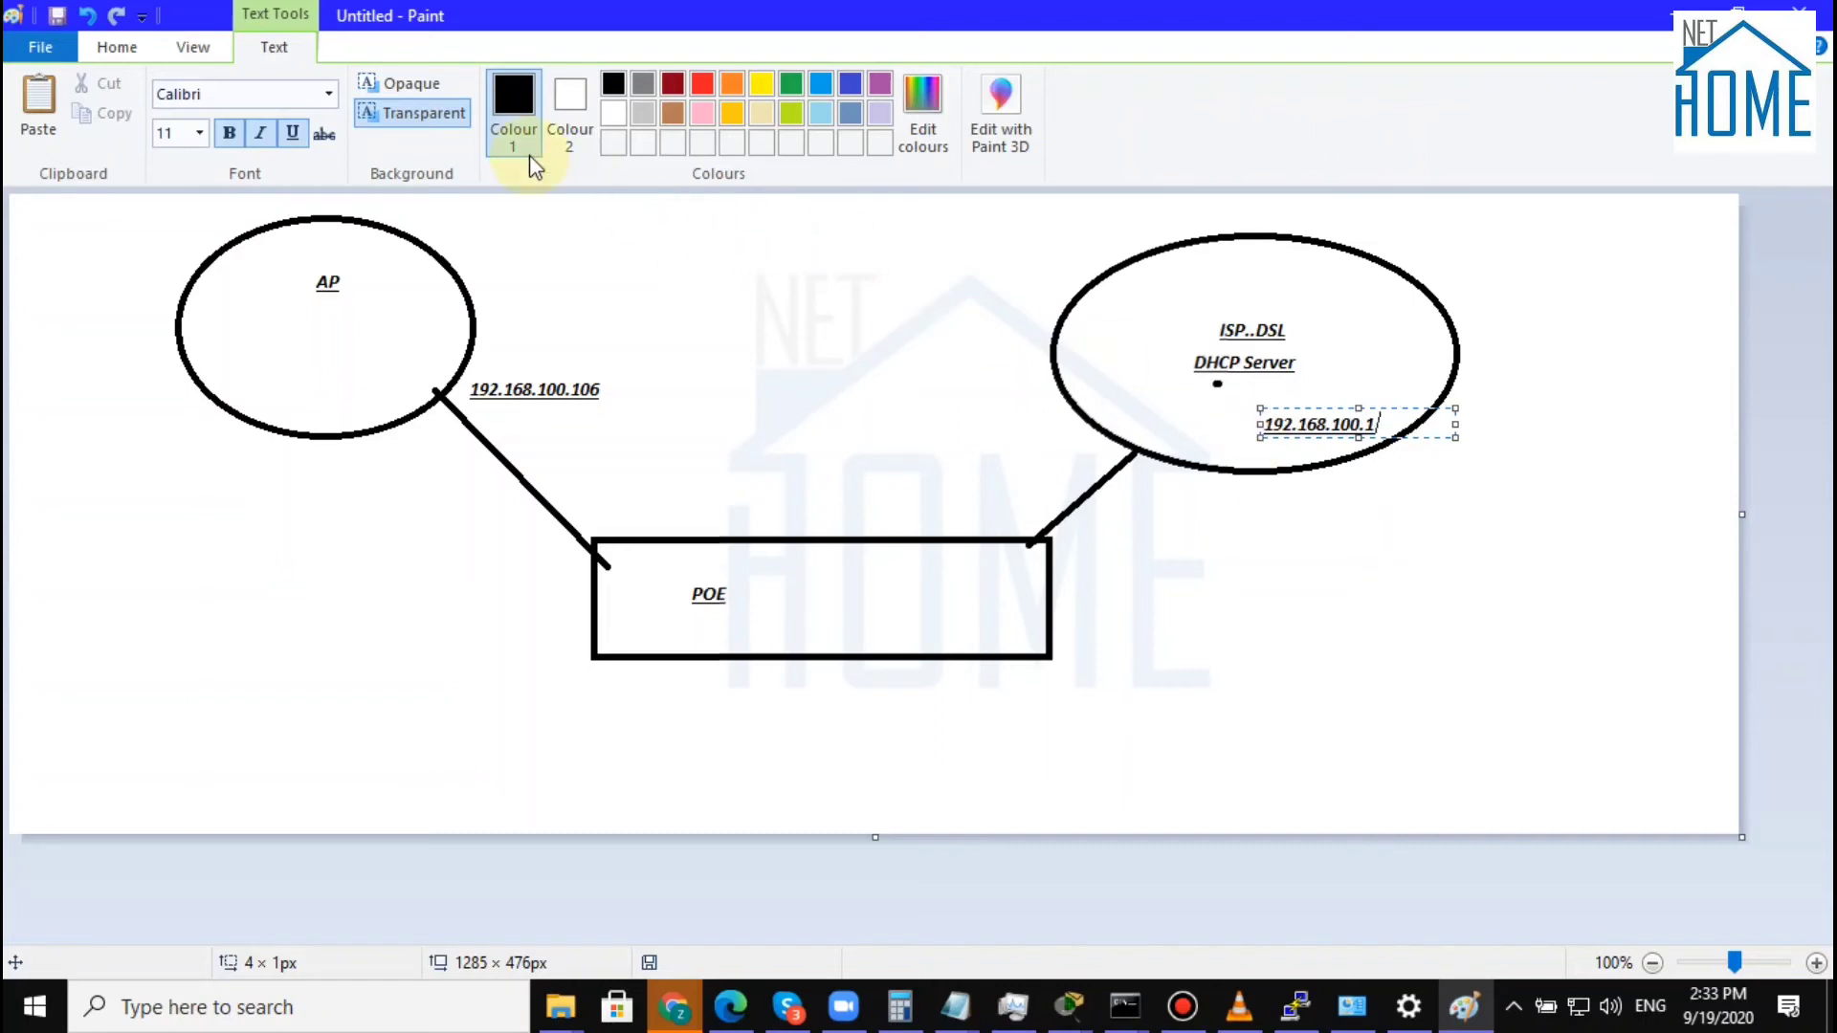
{"action": "left_click", "coordinate": [895, 445]}
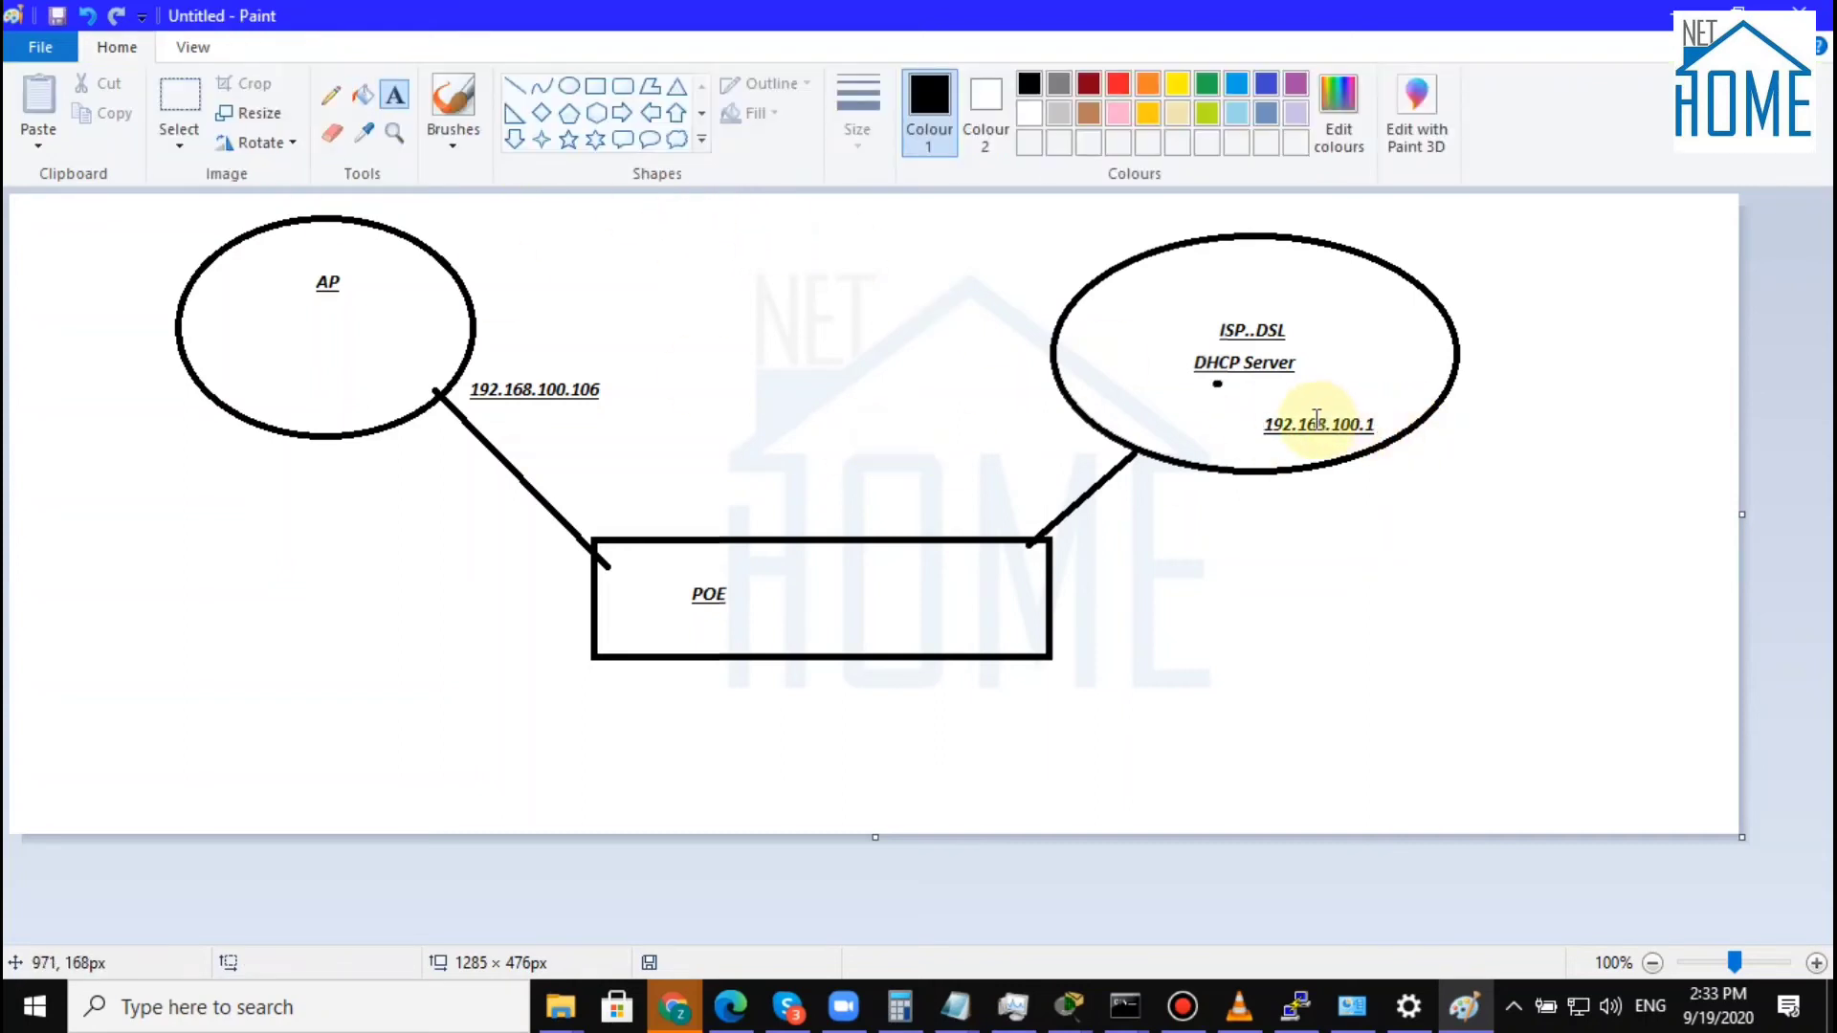